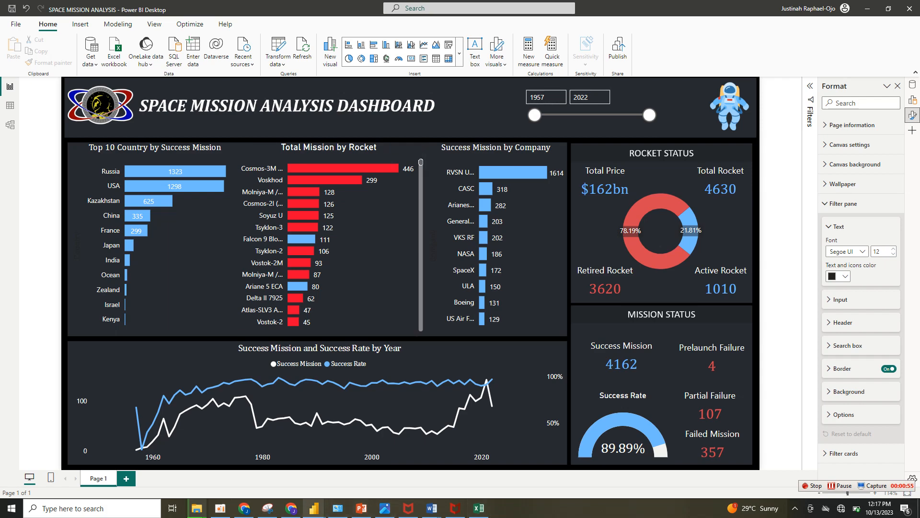
Switch to the browser and view the Space Missions dataset details on the Maven Analytics data playground.
mouse_move(291, 508)
click(291, 470)
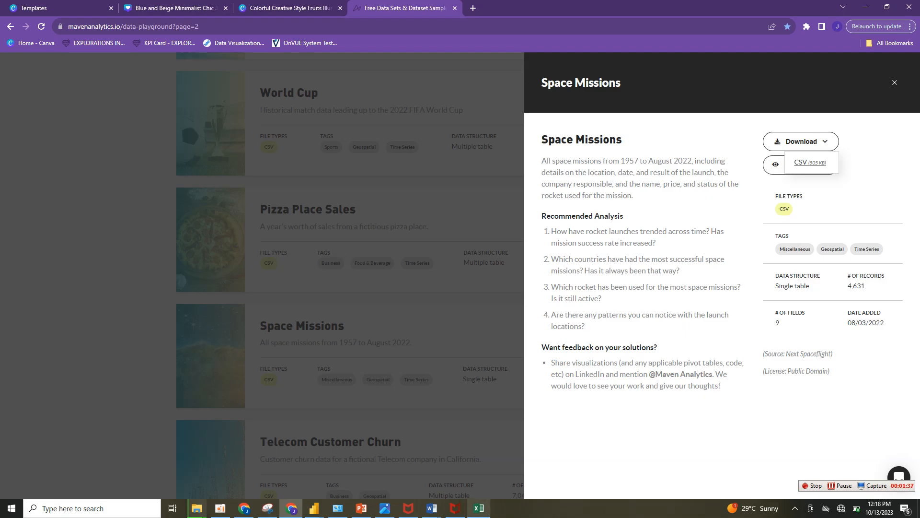
Switch to the space_missions workbook in Excel and review the Company, Location, Date, Time, Rocket and Mission columns one by one.
click(478, 508)
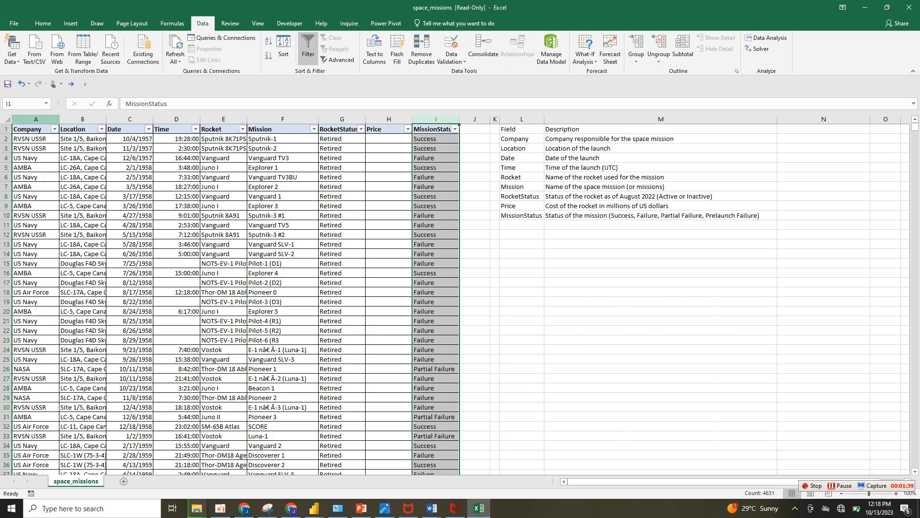
click(35, 119)
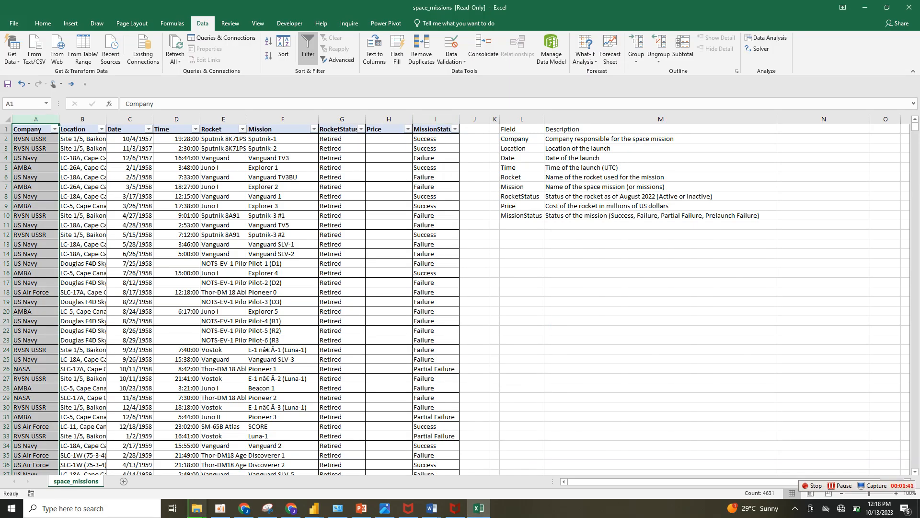
click(82, 119)
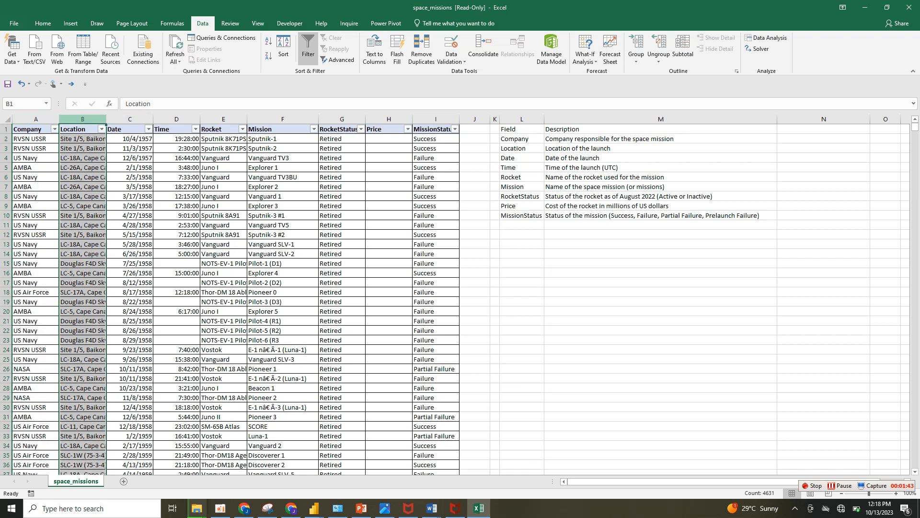
click(129, 119)
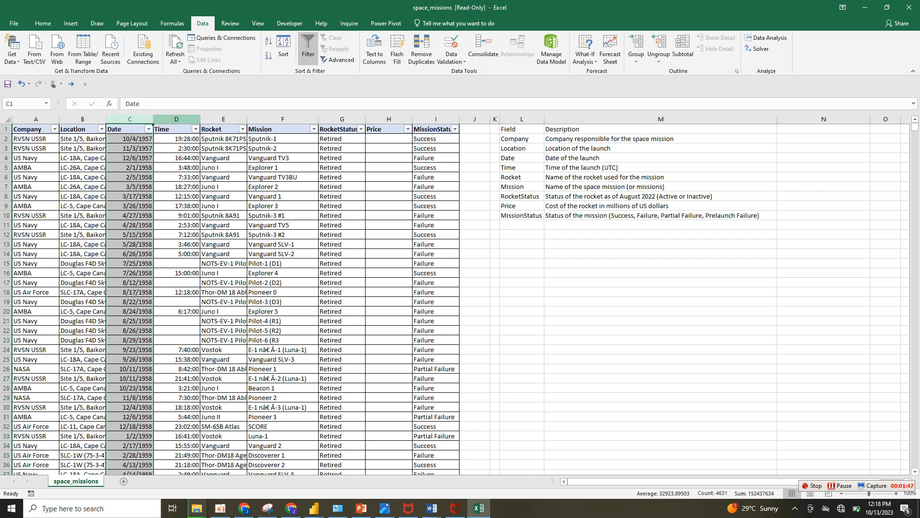
click(176, 119)
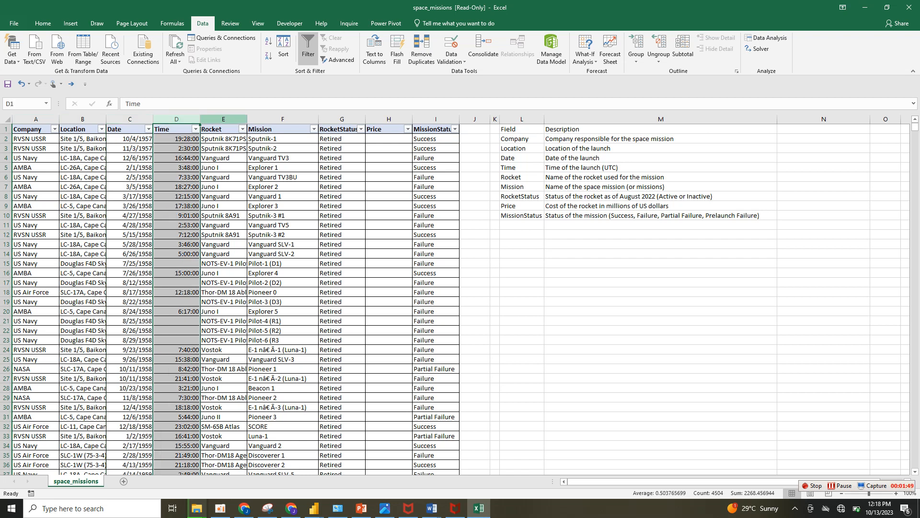
click(223, 119)
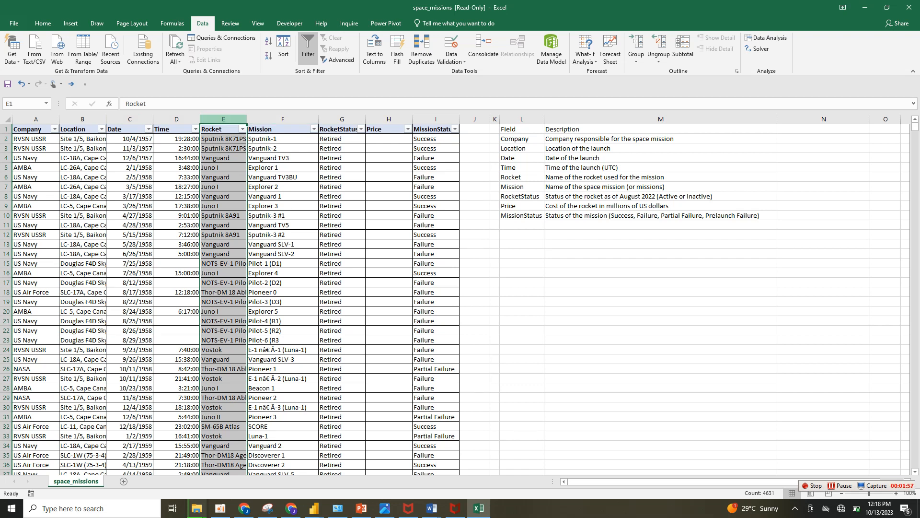
click(283, 119)
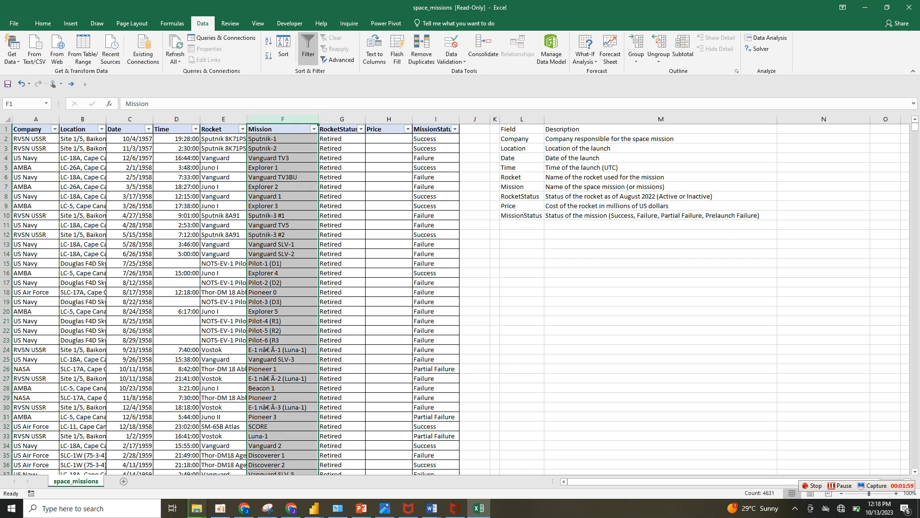
Examine the filter values of the RocketStatus, MissionStatus and Price columns without applying any filter.
click(361, 129)
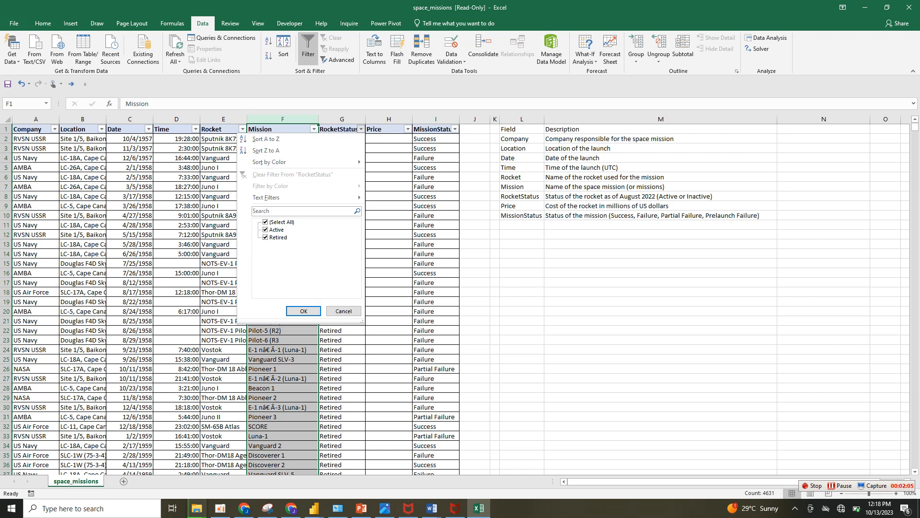
key(Escape)
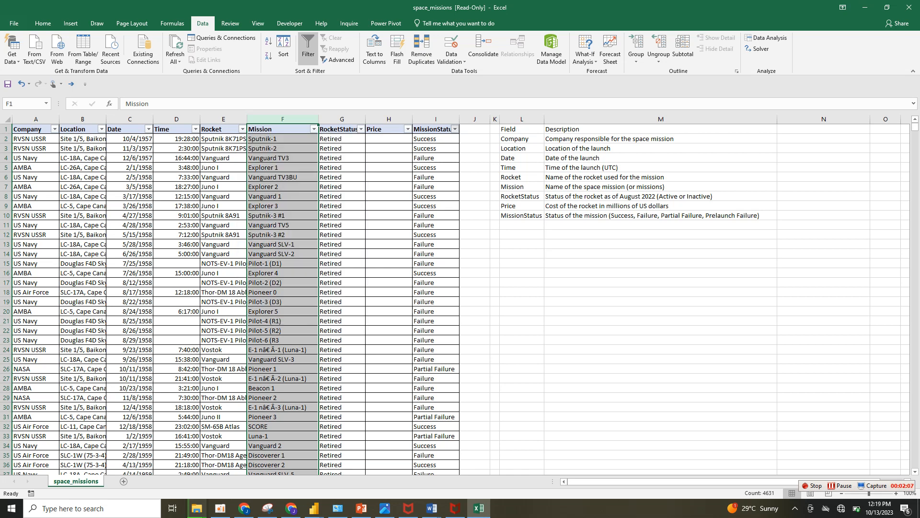
click(455, 129)
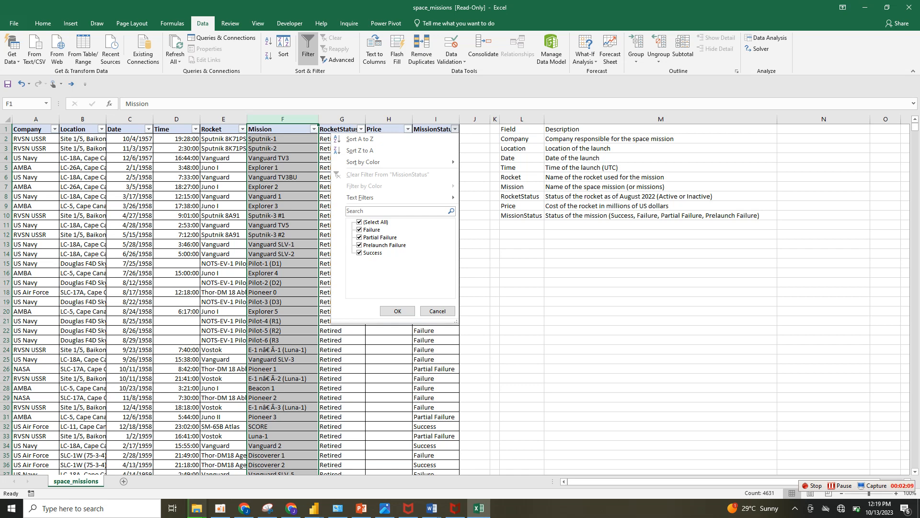
key(Escape)
click(407, 129)
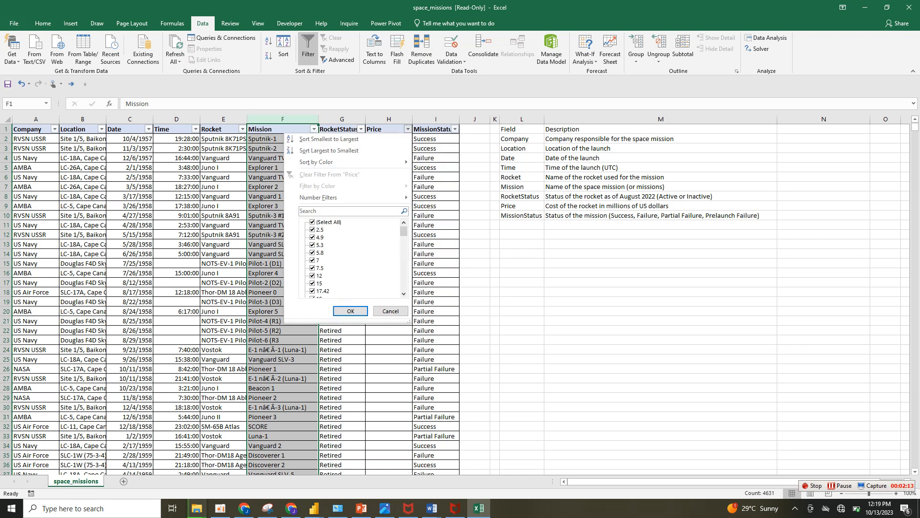
drag(404, 232, 403, 279)
key(Escape)
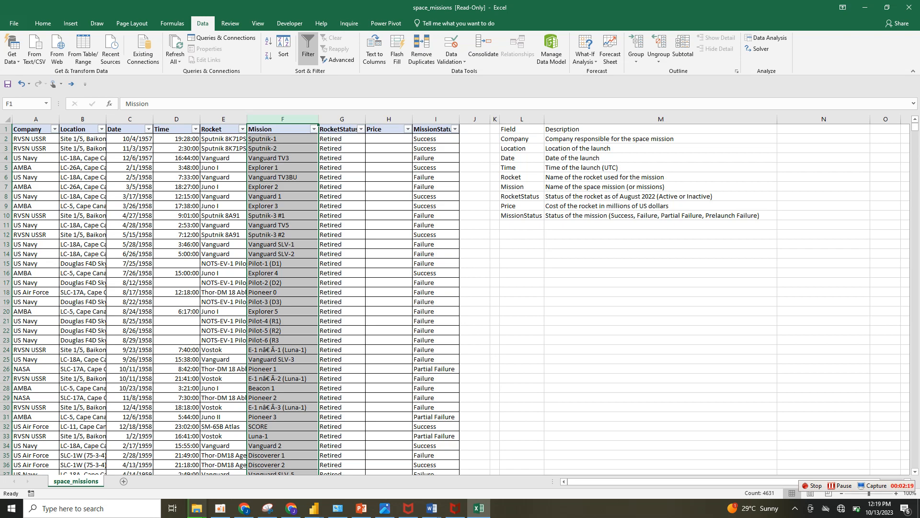
drag(389, 455, 362, 501)
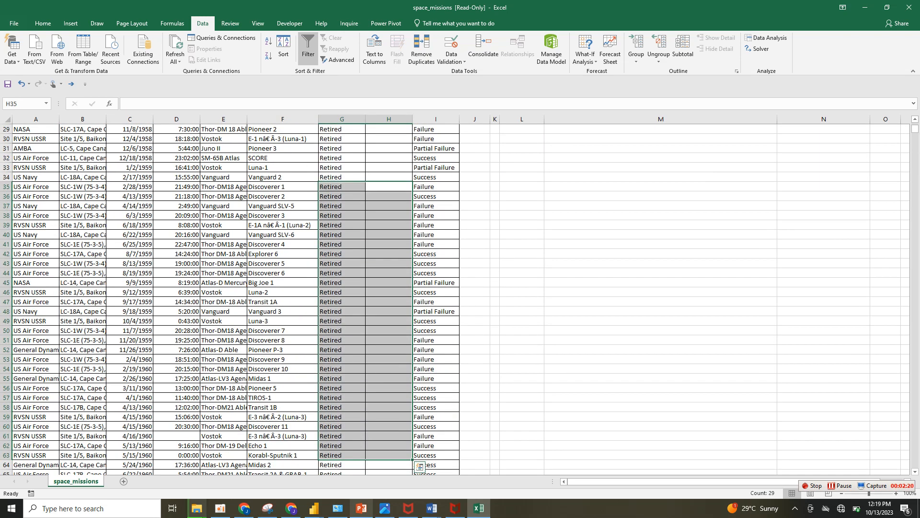
Switch to PowerPoint and examine the Space Mission Analysis Dashboard background slide's title, header bar, chart panels and Rocket Status panel.
click(362, 509)
click(482, 130)
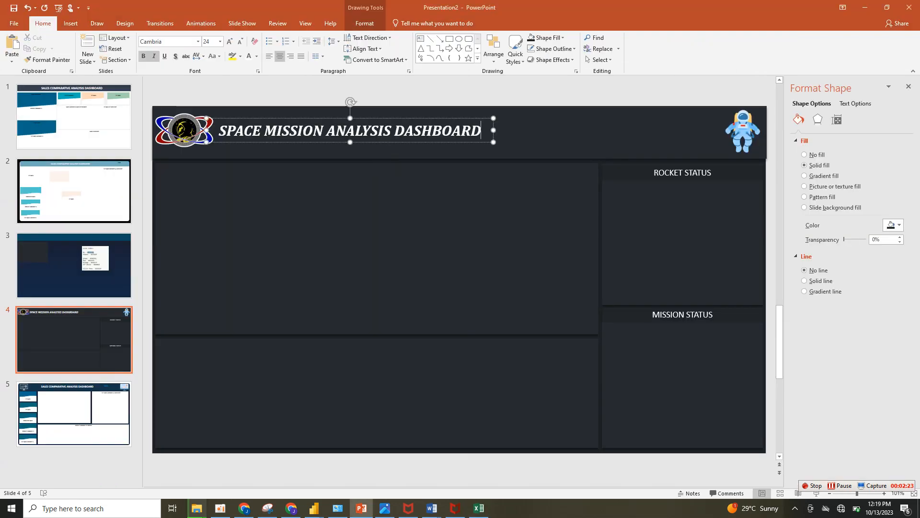
click(561, 134)
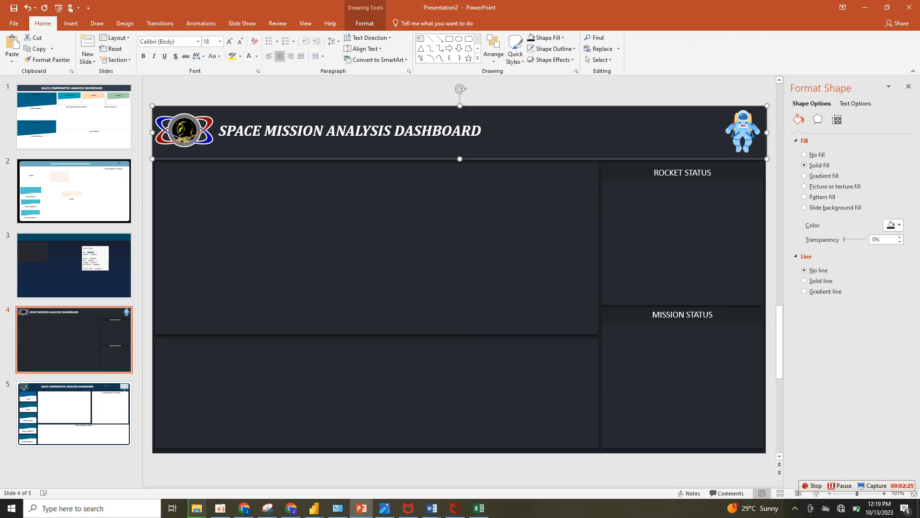
click(377, 249)
click(683, 235)
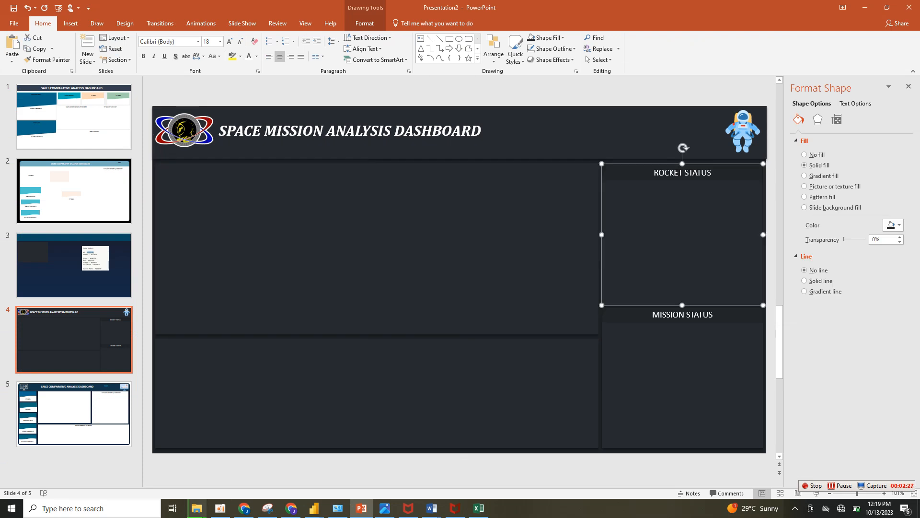
click(461, 248)
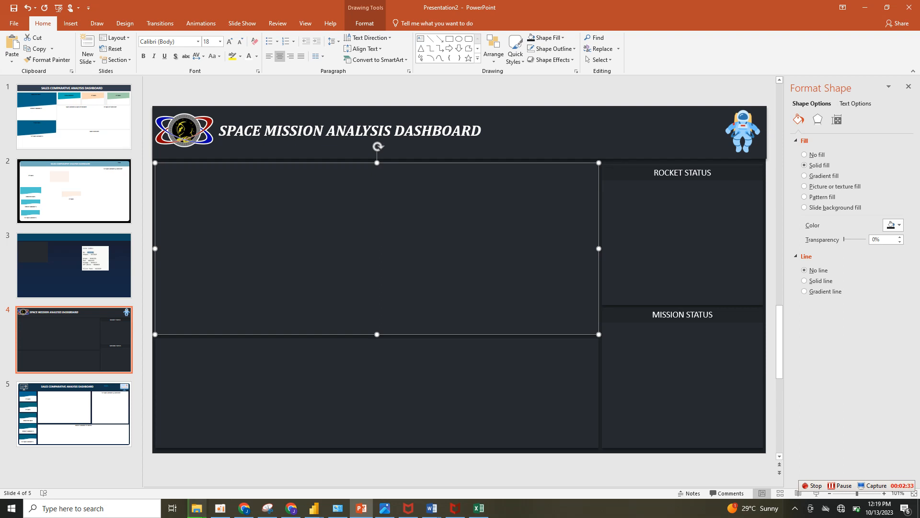
click(683, 235)
click(377, 248)
click(377, 393)
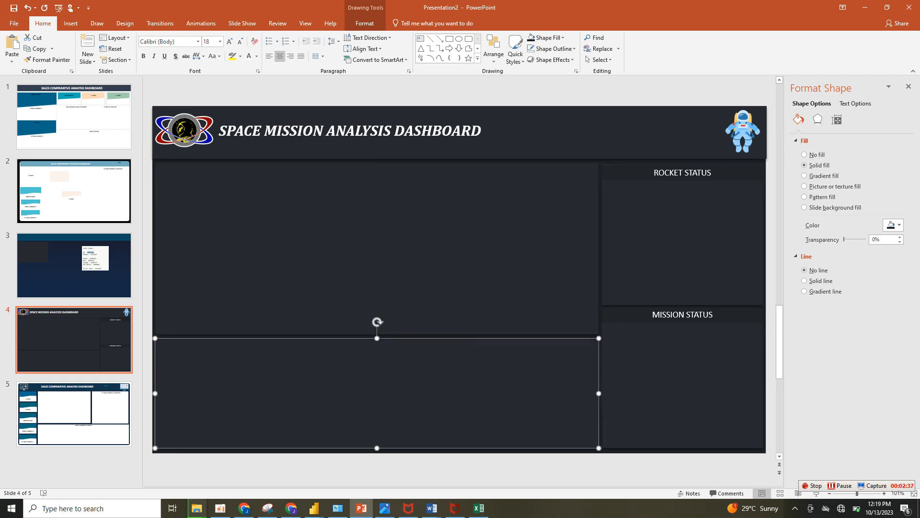
click(377, 248)
click(528, 139)
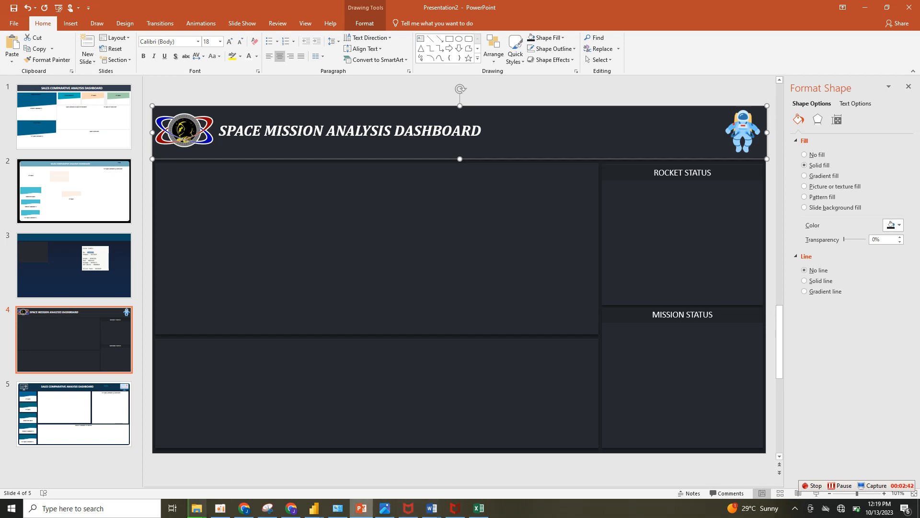
Switch to the SPACE MISSION ANALYSIS report in Power BI and review its donut chart, Total Mission by Rocket chart and year slicer.
mouse_move(314, 508)
click(263, 468)
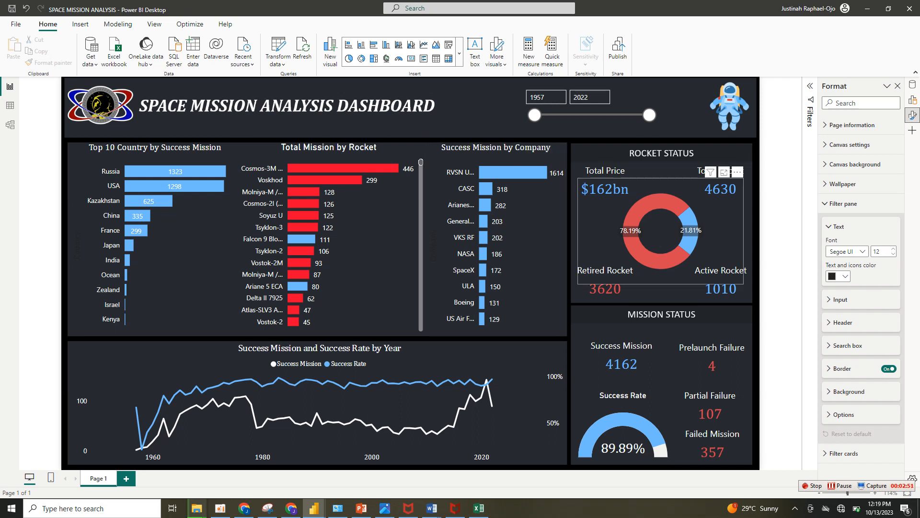
mouse_move(635, 235)
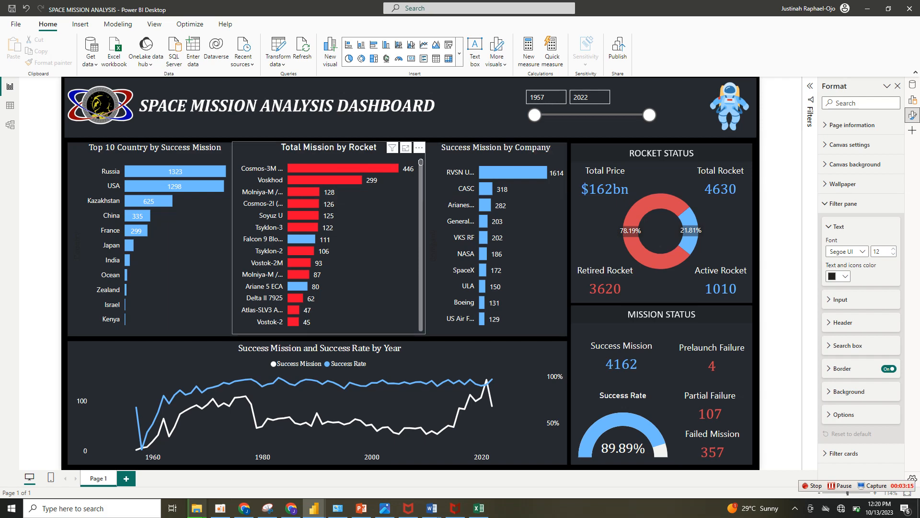
scroll(328, 245, down, 10)
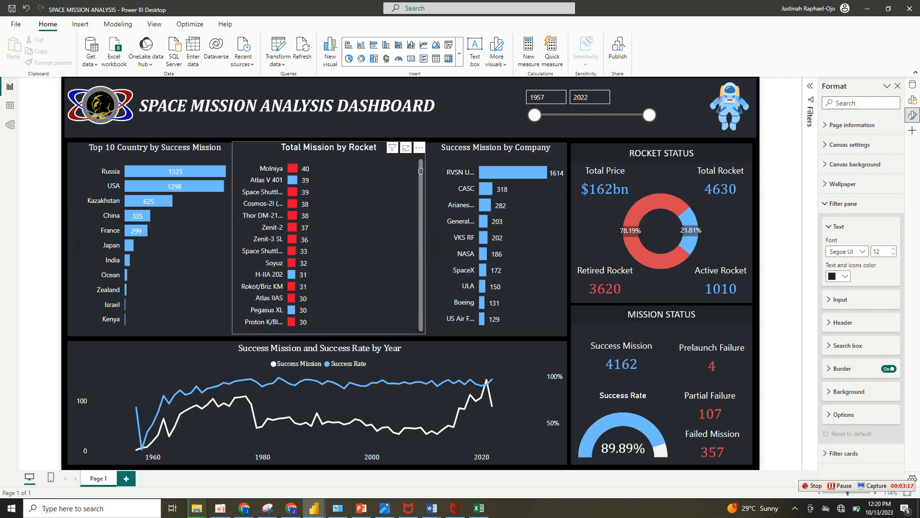
scroll(329, 245, up, 10)
drag(535, 115, 534, 116)
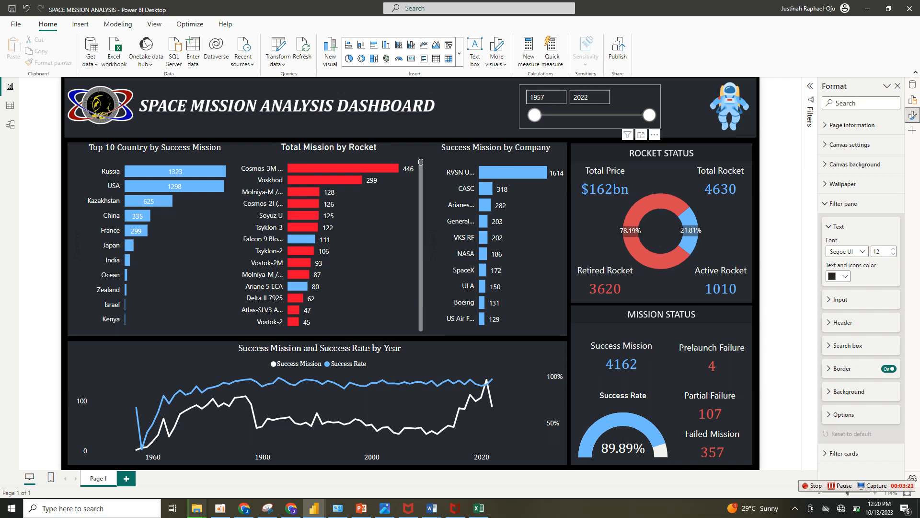
click(535, 115)
mouse_move(319, 179)
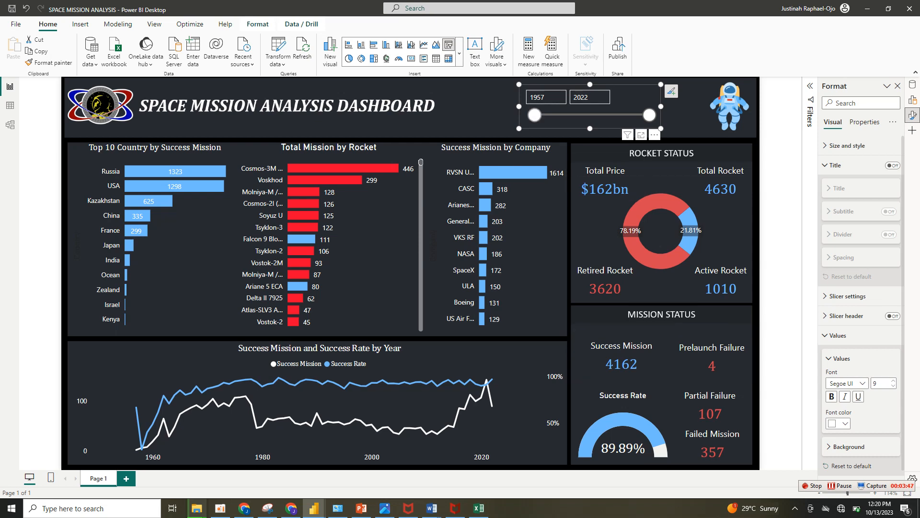
Demonstrate the year slicer by moving its start year to 1985, 1993 and 2002, and return it to 1957.
drag(535, 115, 585, 115)
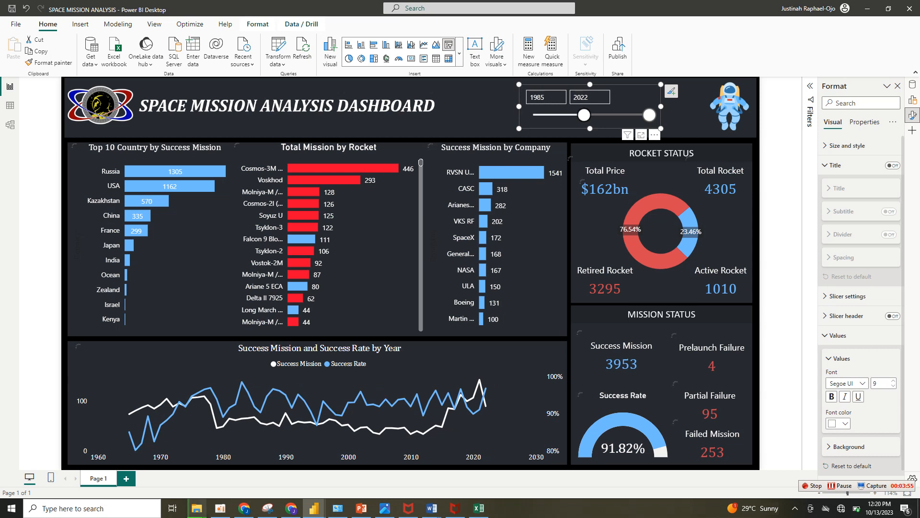
drag(583, 115, 599, 115)
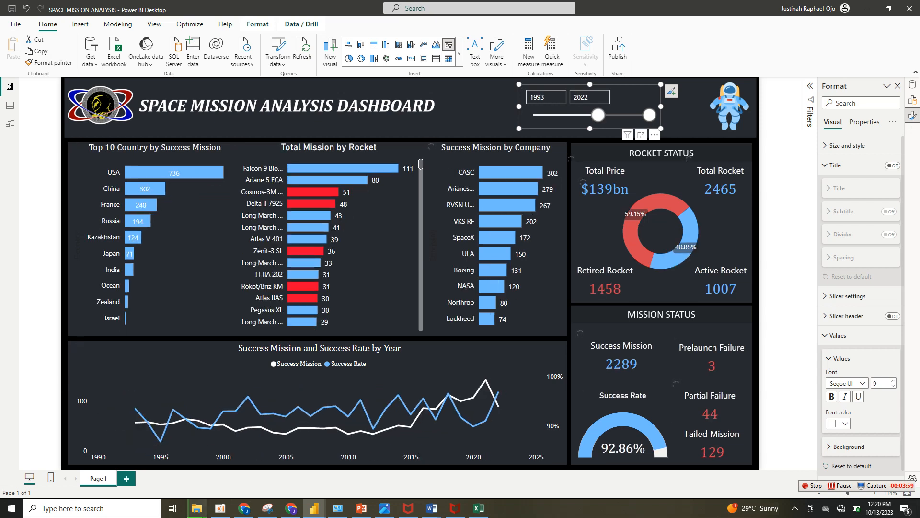
drag(598, 115, 614, 115)
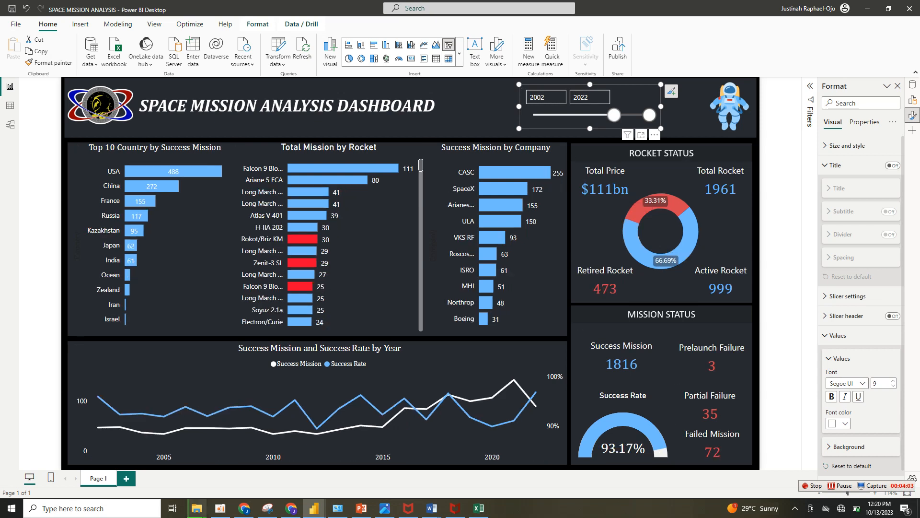
drag(614, 115, 534, 115)
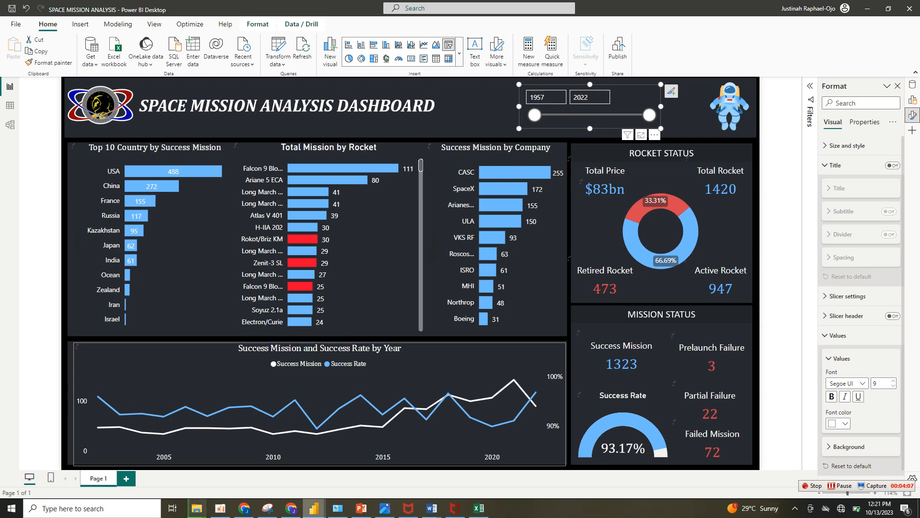
Switch to the blank Untitled Power BI report, dismiss the auto-recovery notice and choose to remove the recovered files.
key(alt+Tab)
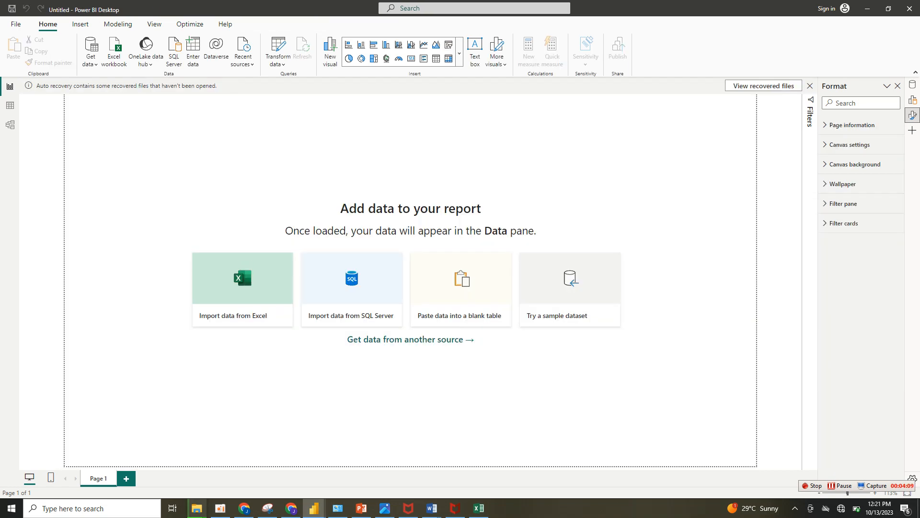
click(810, 86)
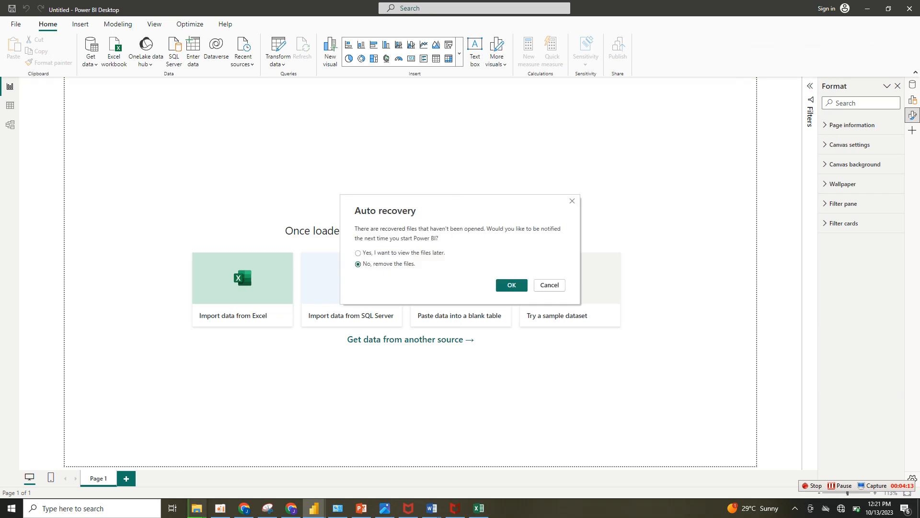
click(511, 285)
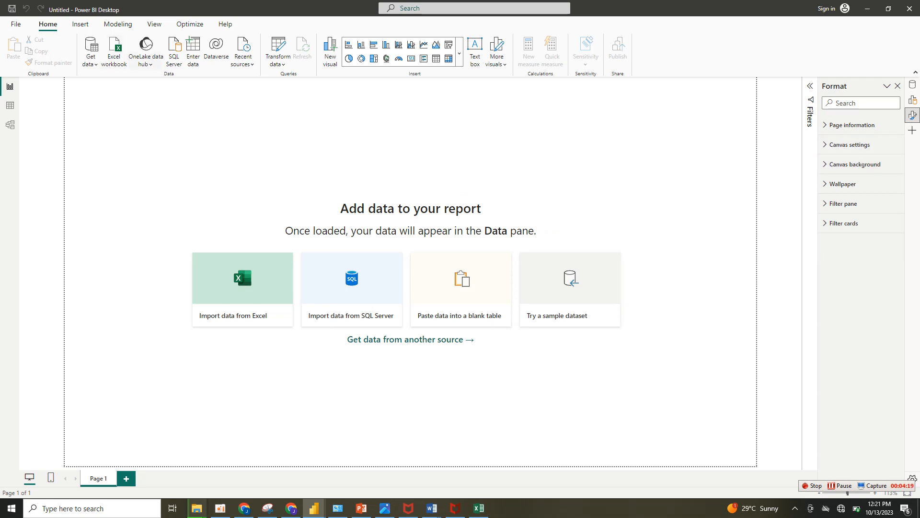
Connect to the space_missions file in the Space+Missions folder as a Text/CSV data source and open its preview.
click(90, 57)
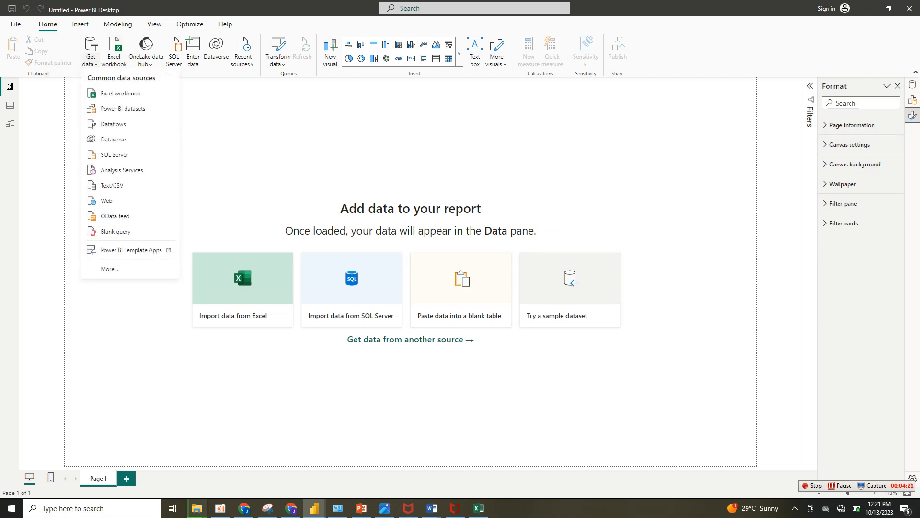
click(112, 187)
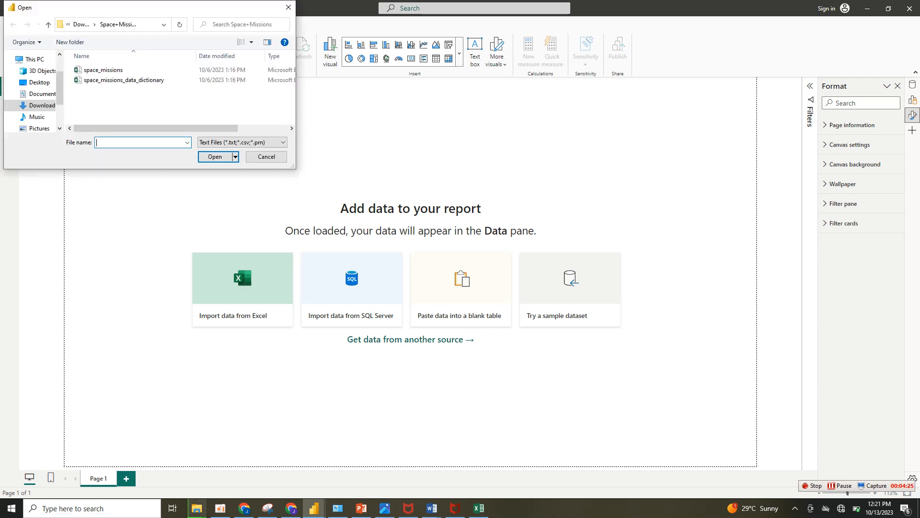
double_click(104, 70)
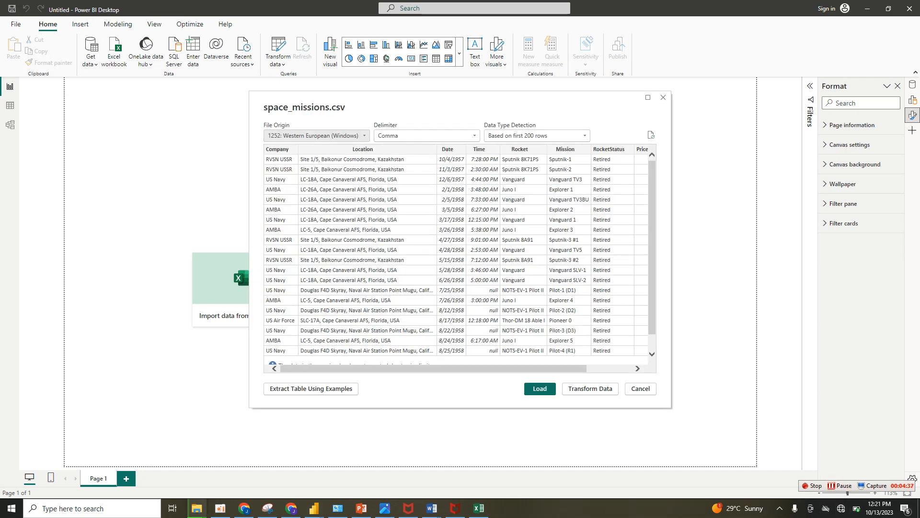
Open the space_missions data in Power Query and change the Price column to Fixed decimal number, replacing the current type conversion.
click(590, 389)
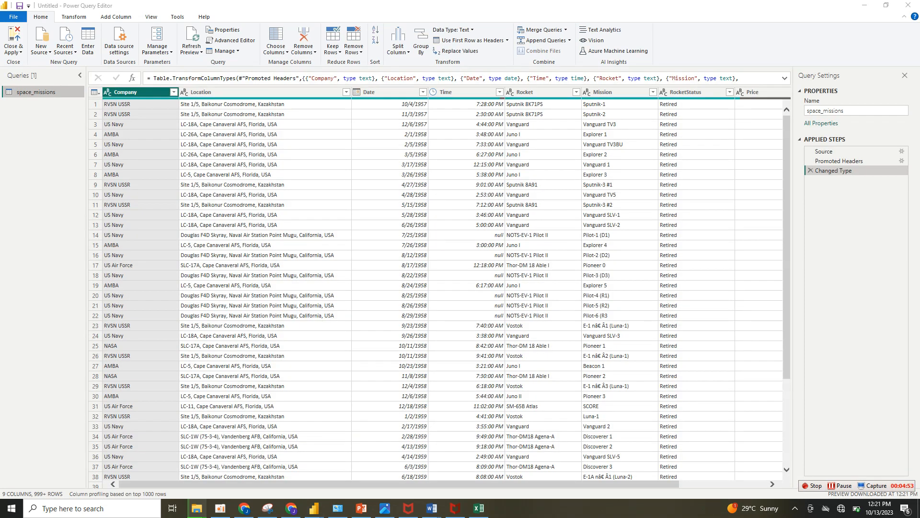
drag(399, 484, 486, 484)
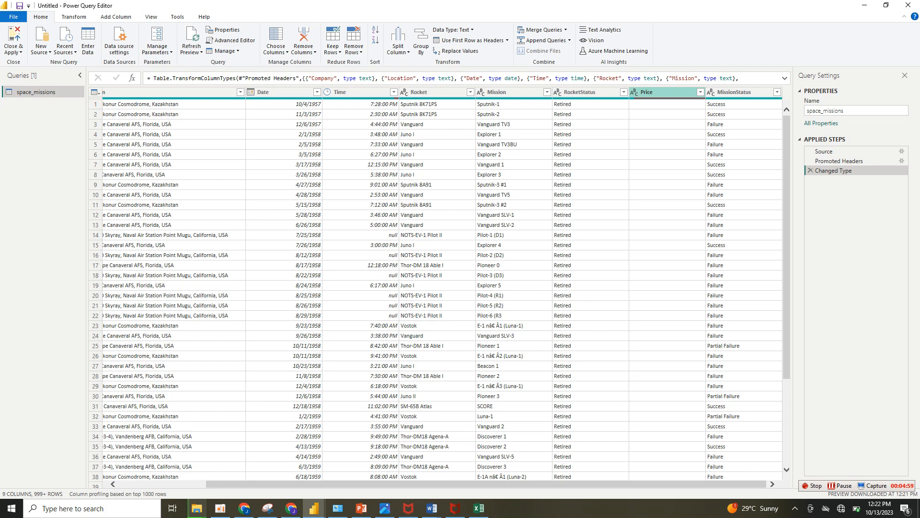
click(634, 92)
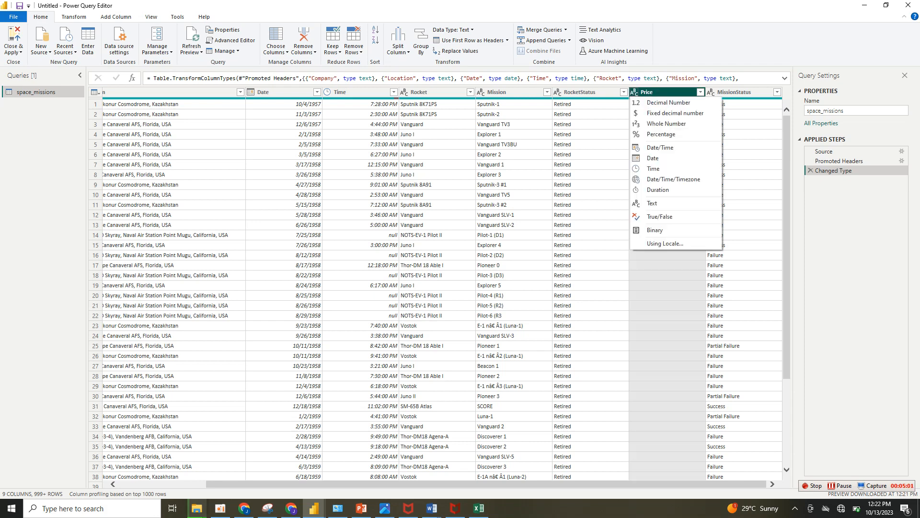
click(675, 113)
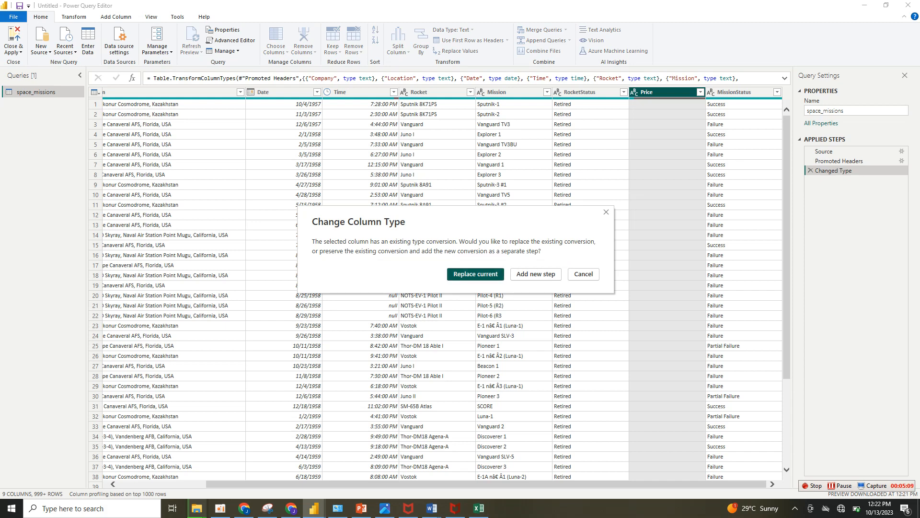
click(476, 274)
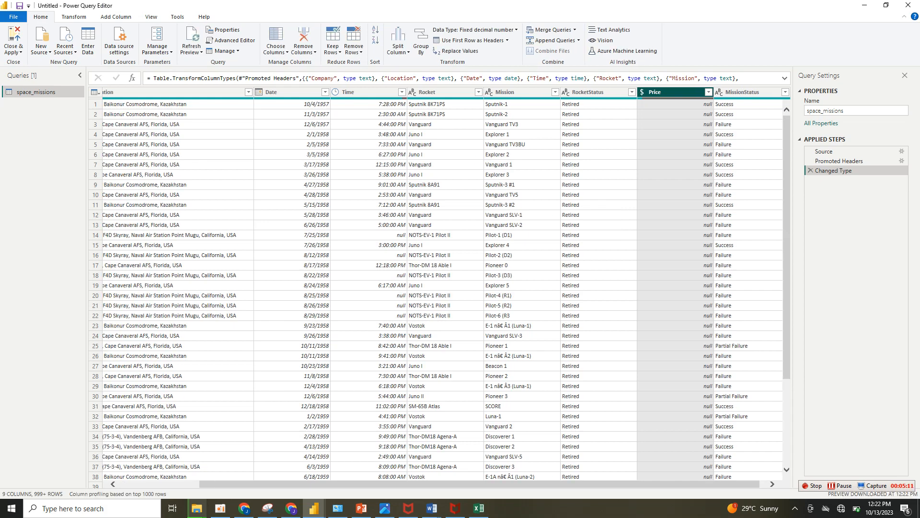
Check the Price field's description in the space_missions Excel workbook, and return to Power Query to inspect the Price column's distinct values.
click(478, 508)
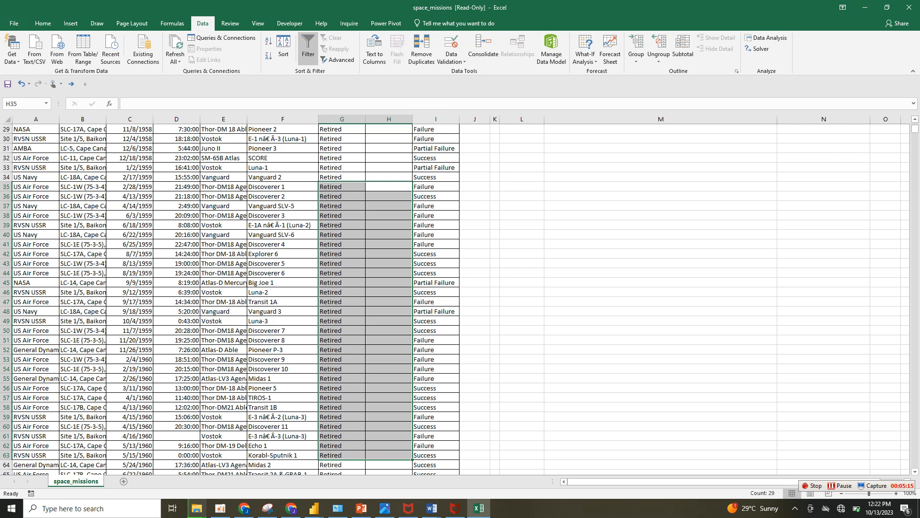
drag(915, 129, 915, 125)
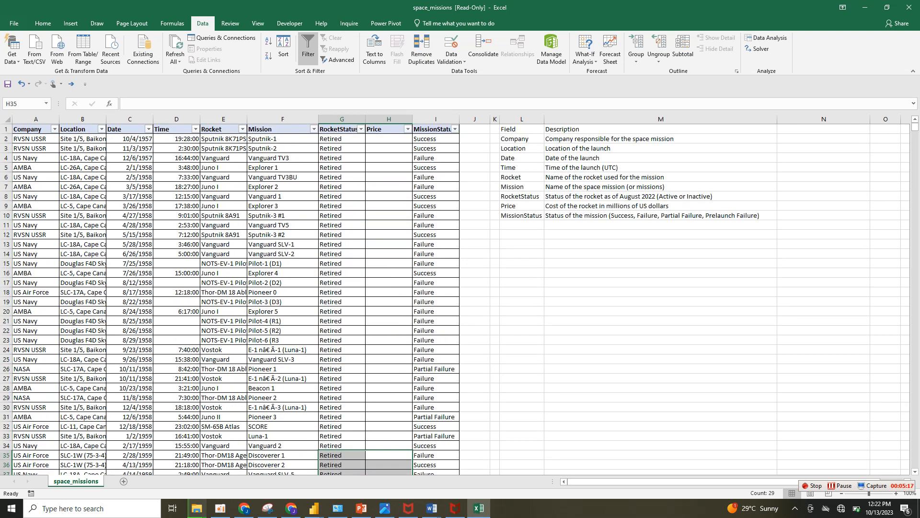
click(660, 206)
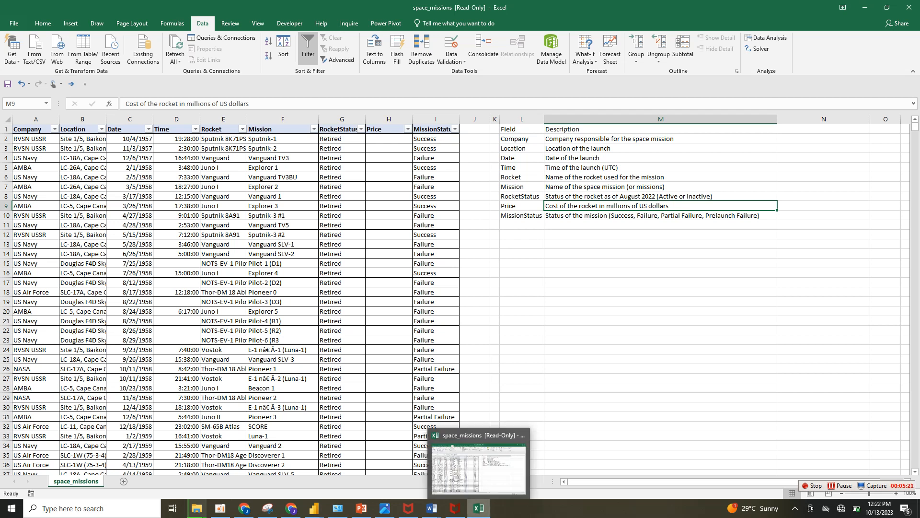
mouse_move(314, 508)
click(400, 465)
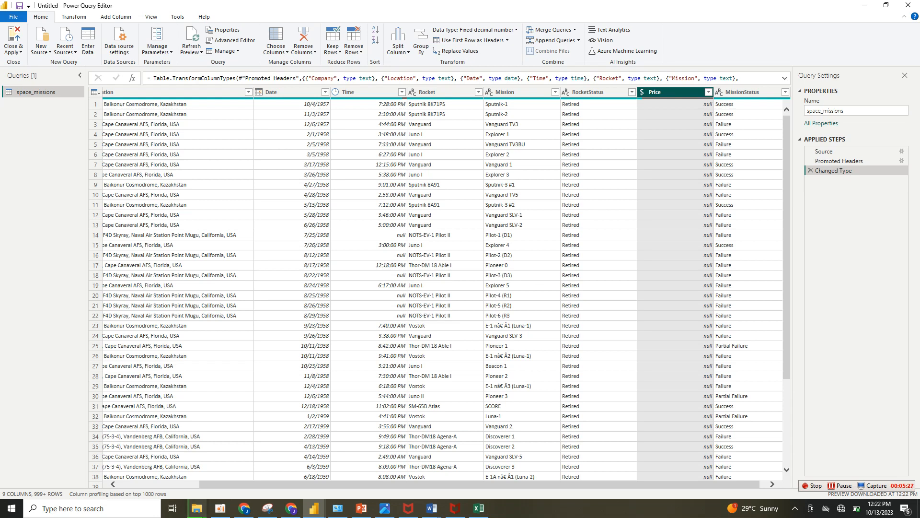
click(708, 92)
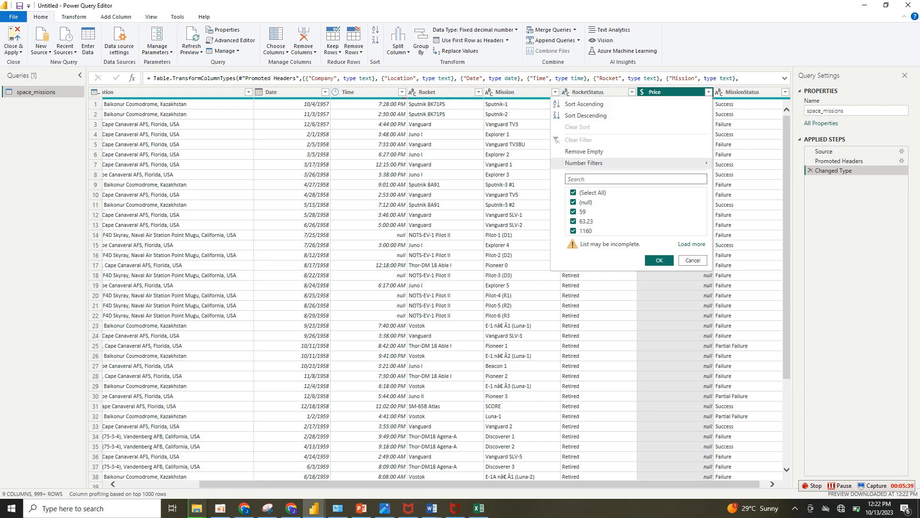
key(Escape)
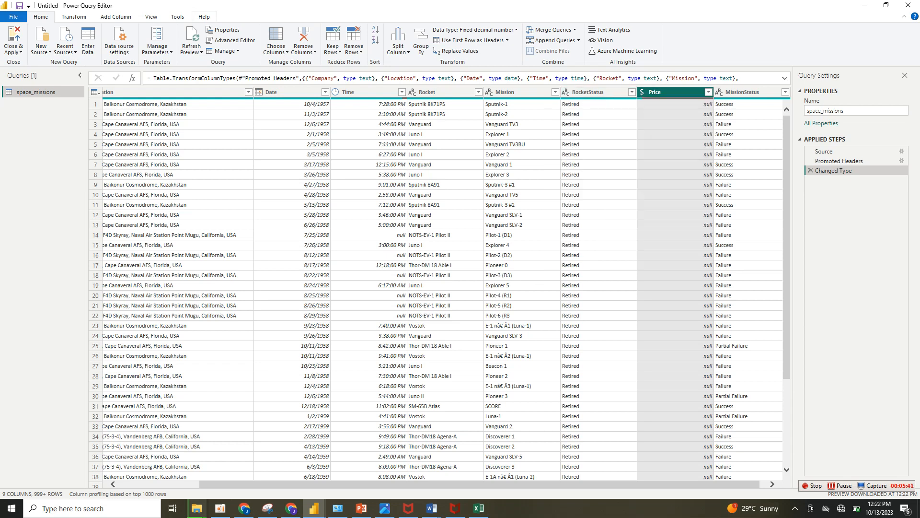
Multiply every value in the Price column by 1000000.
click(74, 17)
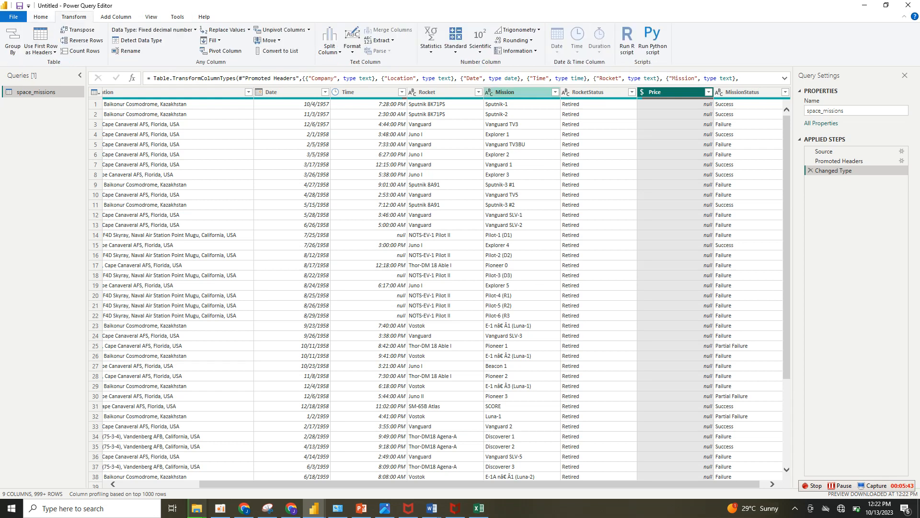
click(455, 41)
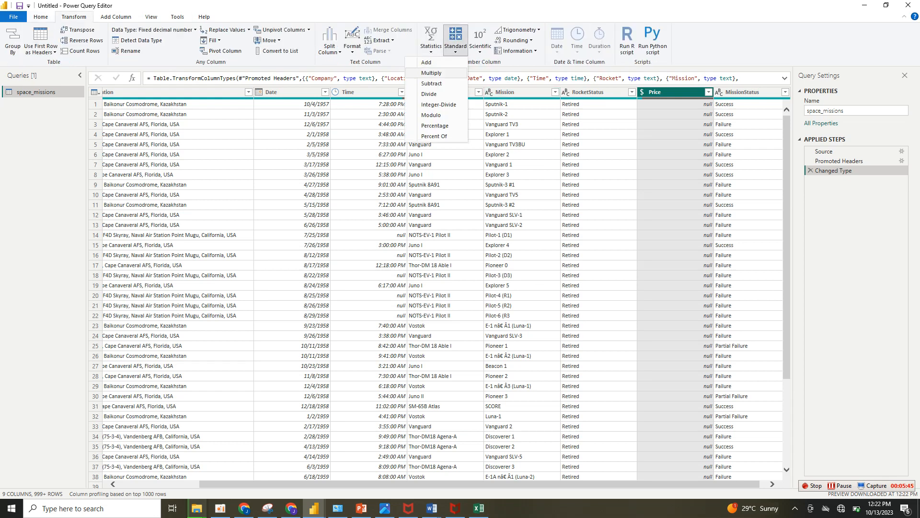
click(432, 73)
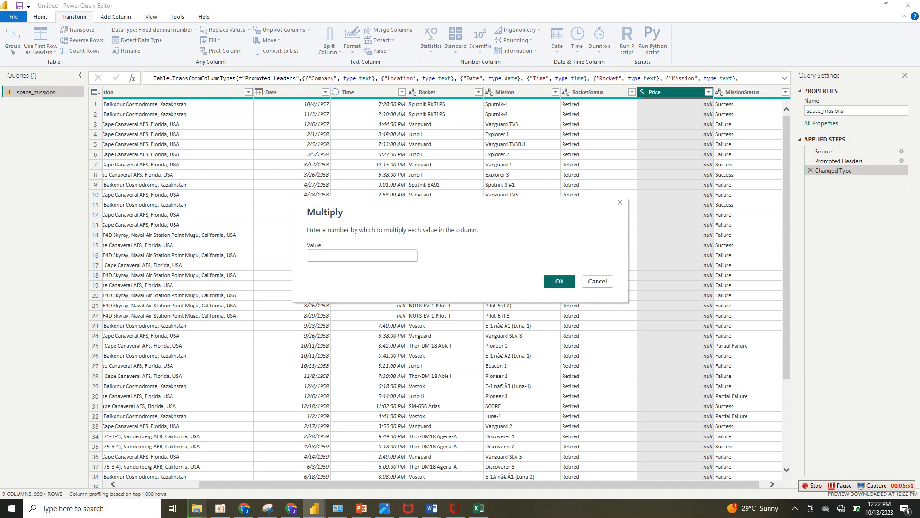
text(1000000)
key(Return)
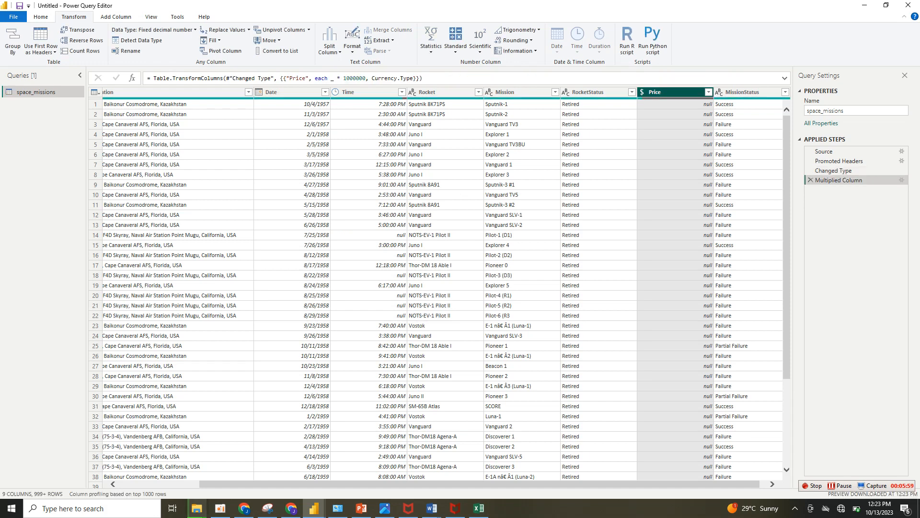
Filter null values out of the Price column to check the multiplied prices, and delete that filter step.
click(708, 92)
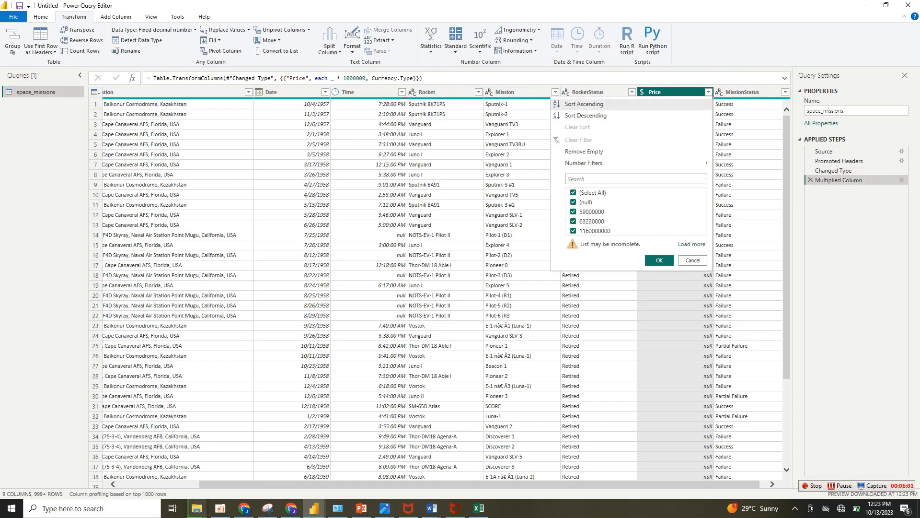
click(573, 201)
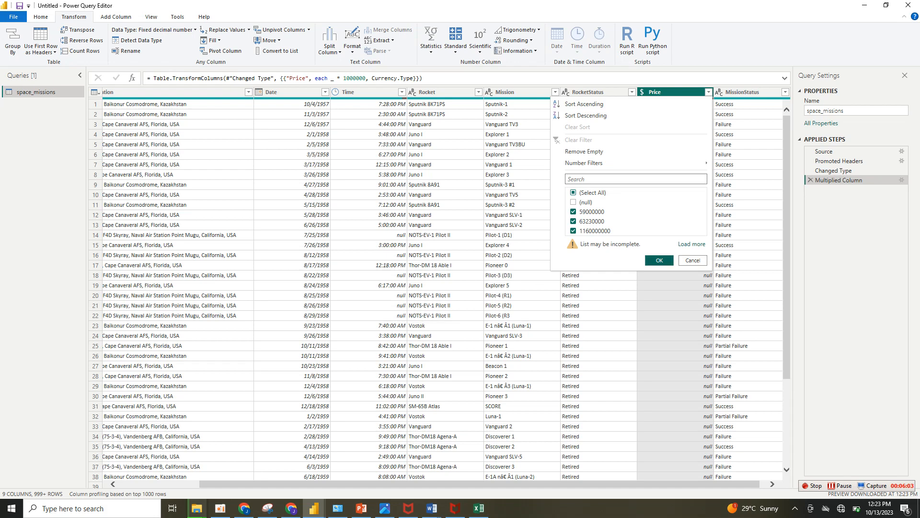
click(660, 260)
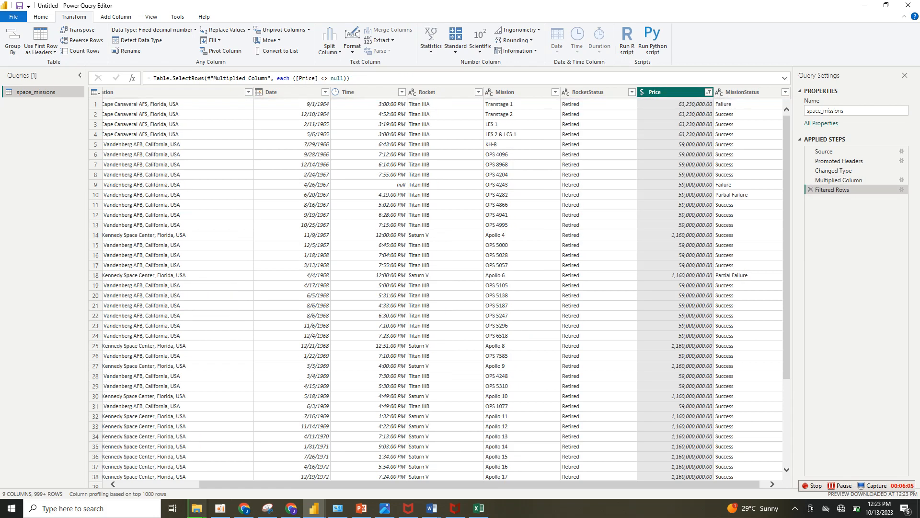
click(810, 189)
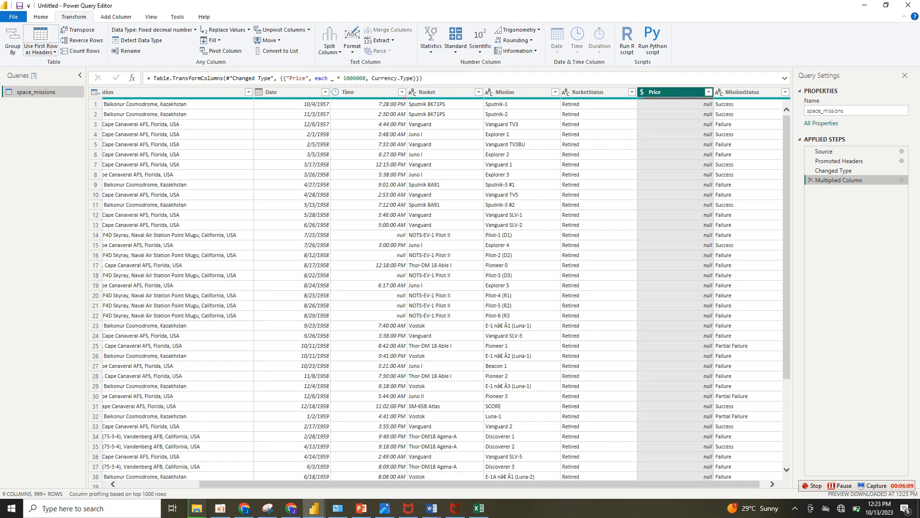
Close Power Query applying the changes, and expand the space_missions table to list its fields in the report.
click(41, 17)
click(13, 50)
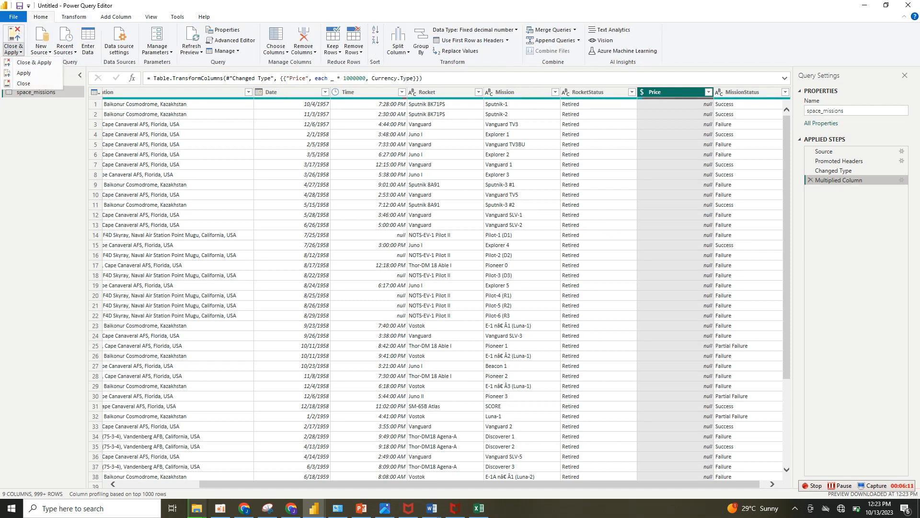
click(36, 62)
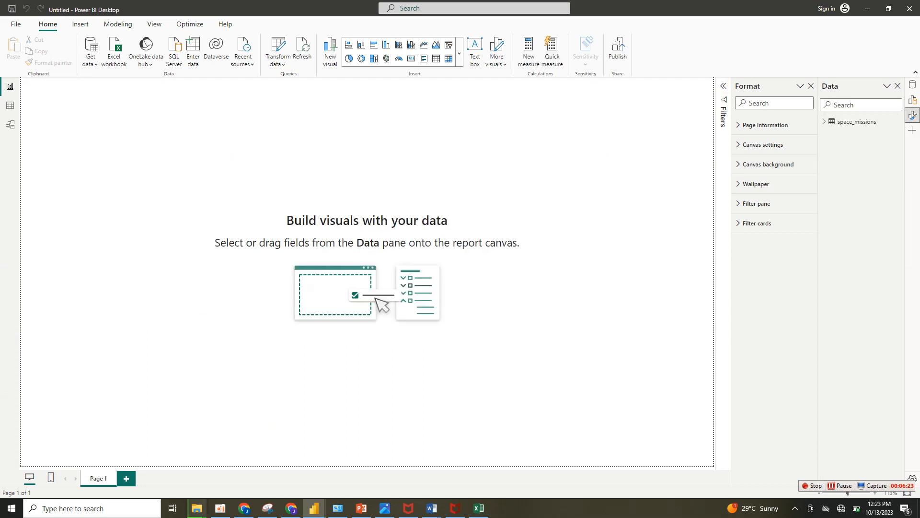
click(857, 122)
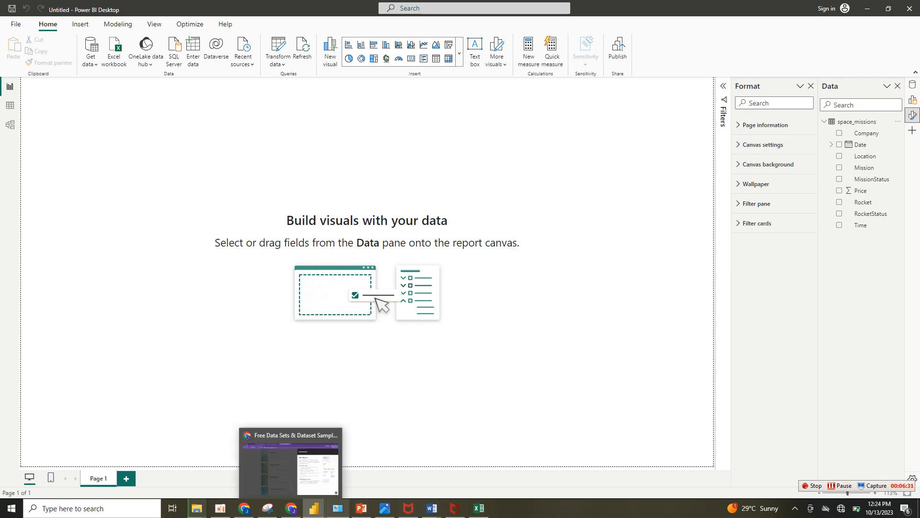
Switch to the SPACE MISSION ANALYSIS report and copy the full DAX formula of its Calendar table.
mouse_move(314, 508)
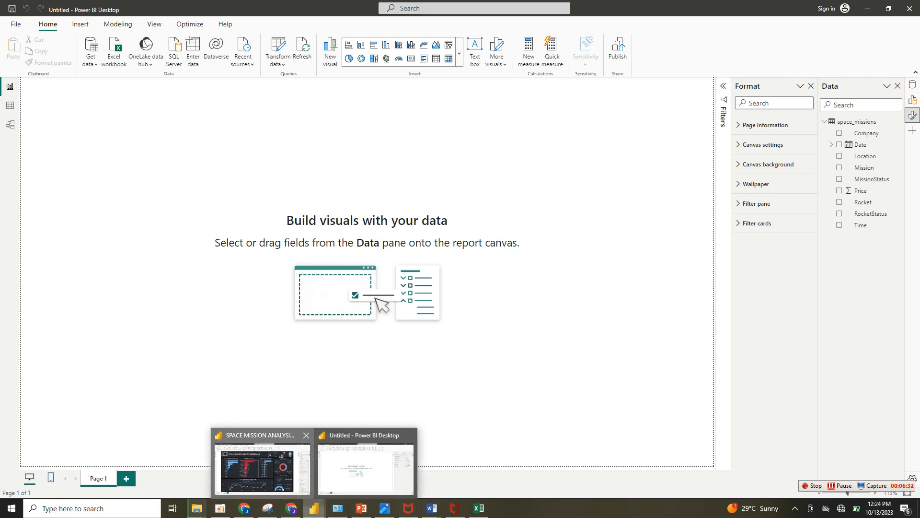
click(264, 465)
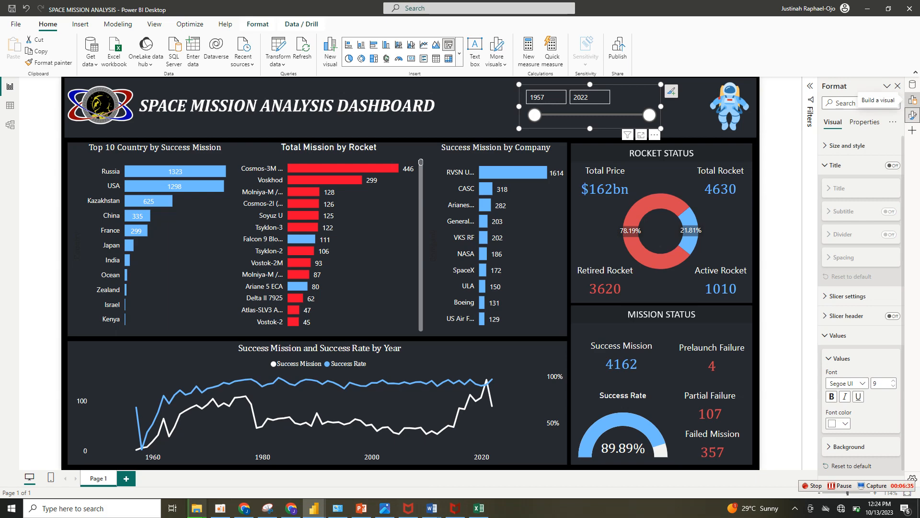
click(912, 99)
click(912, 84)
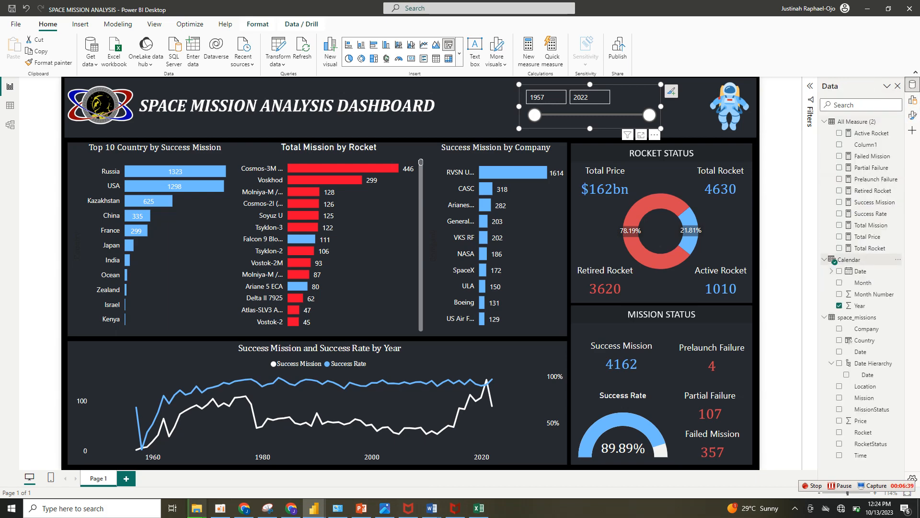
double_click(849, 259)
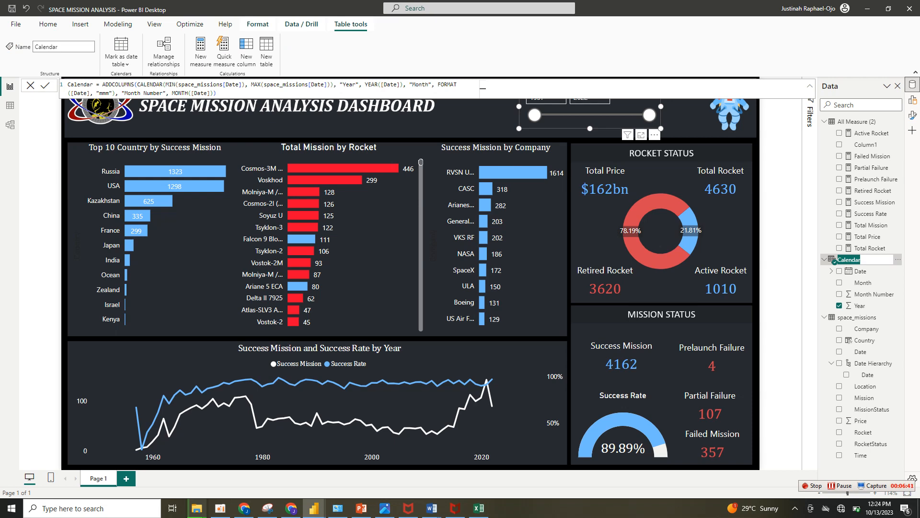
key(Escape)
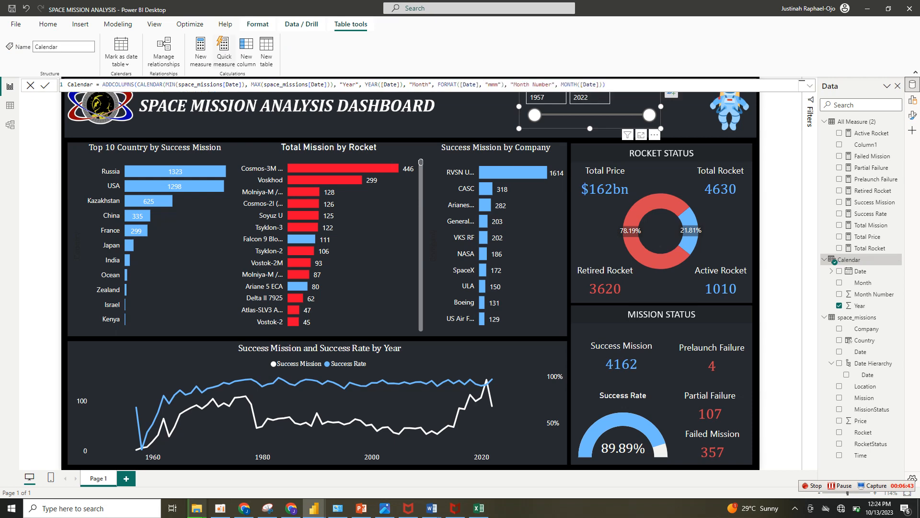
key(ctrl+a)
key(ctrl+c)
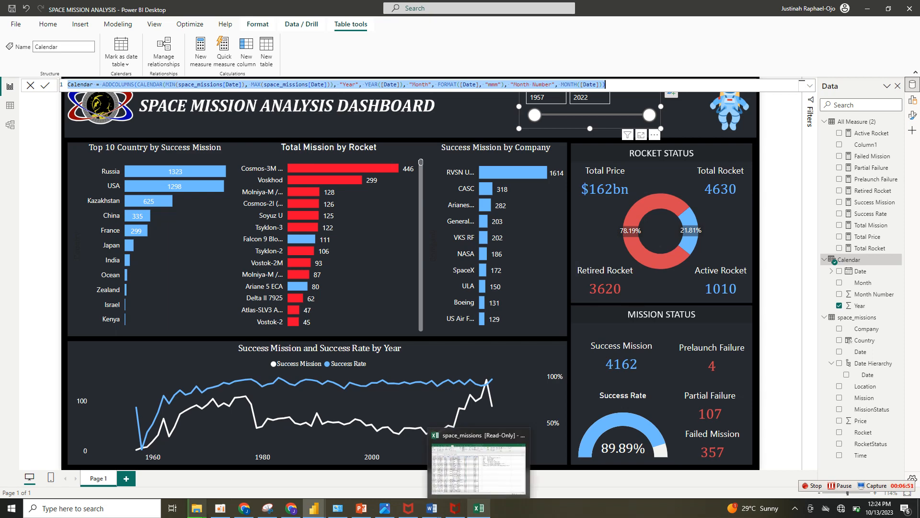
Create a calculated table in the Untitled report: Calendar = ADDCOLUMNS(CALENDAR(MIN(space_missions[Date]), MAX(space_missions[Date])), "Year", YEAR([Date]), "Month", FORMAT([Date], "mmm"), "Month Number", MONTH([Date])).
mouse_move(314, 509)
click(365, 462)
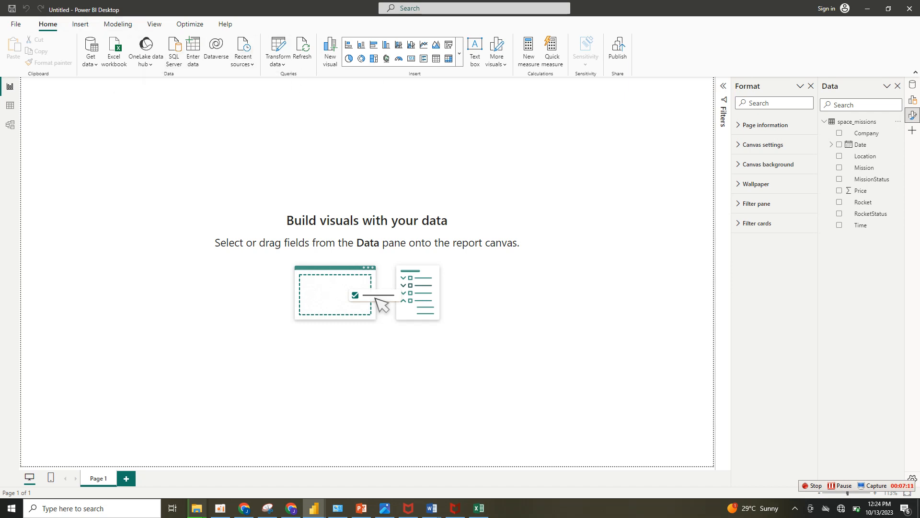
click(10, 105)
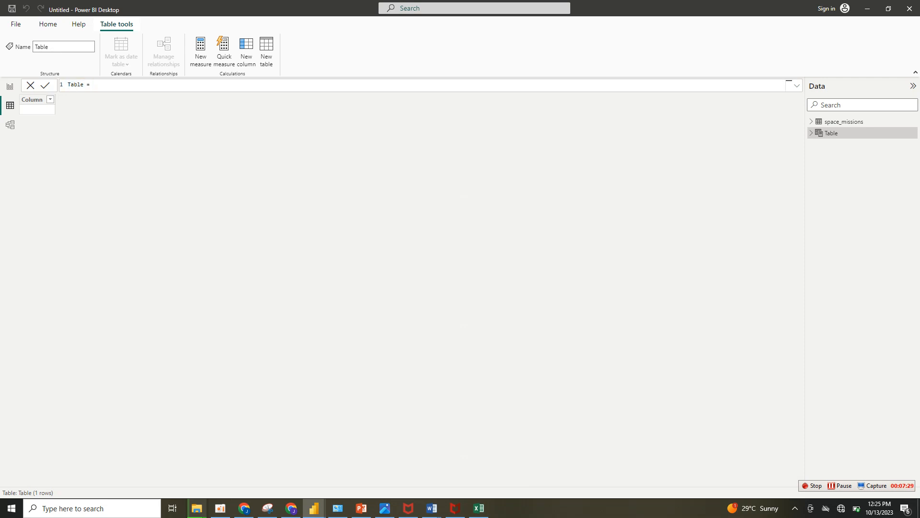
key(BackSpace)
key(BackSpace)
key(BackSpace)
key(BackSpace)
key(BackSpace)
key(BackSpace)
key(BackSpace)
key(ctrl+v)
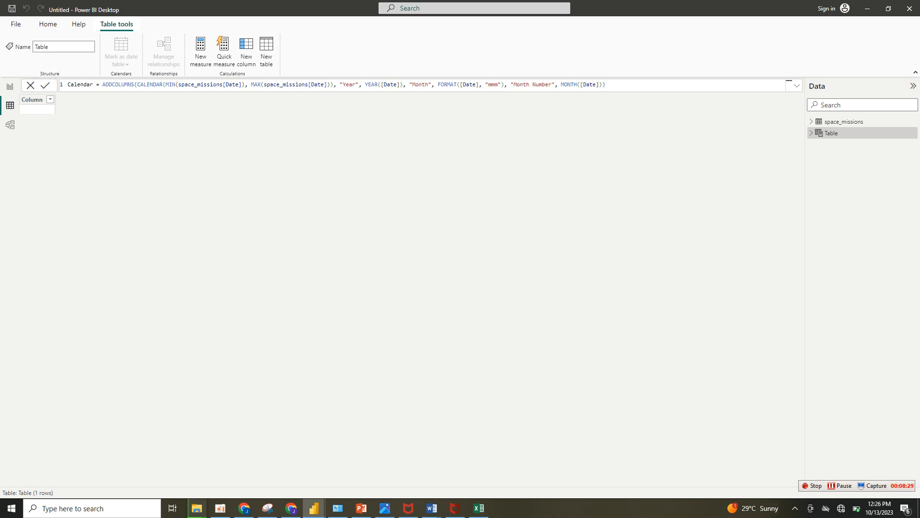
key(Return)
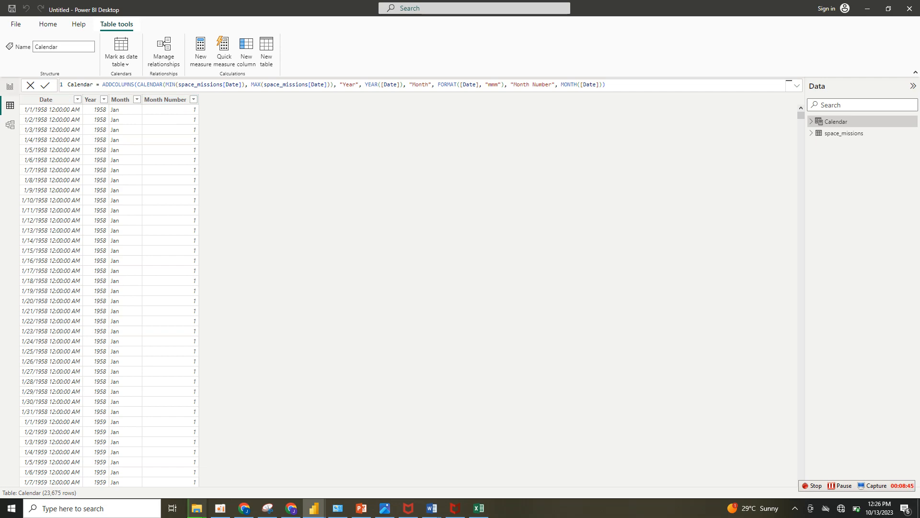
Display the rows of the space_missions table in Table view.
click(9, 86)
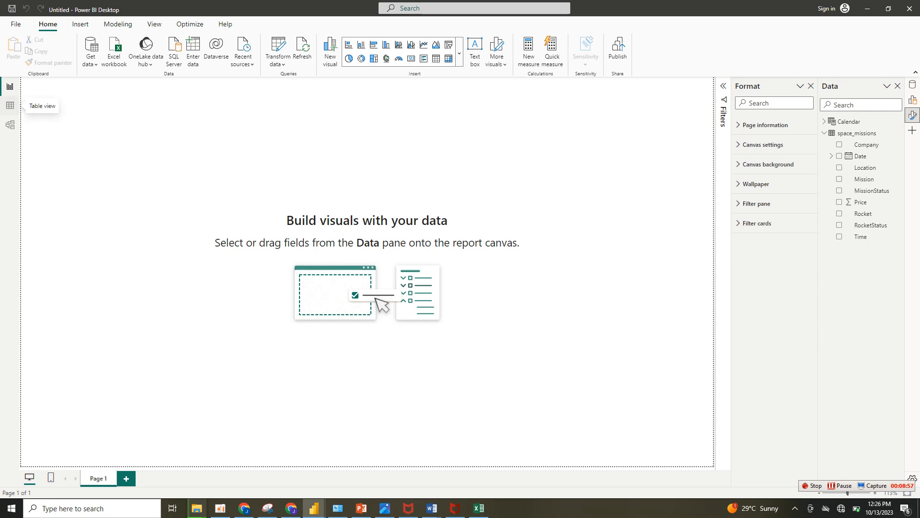
click(10, 105)
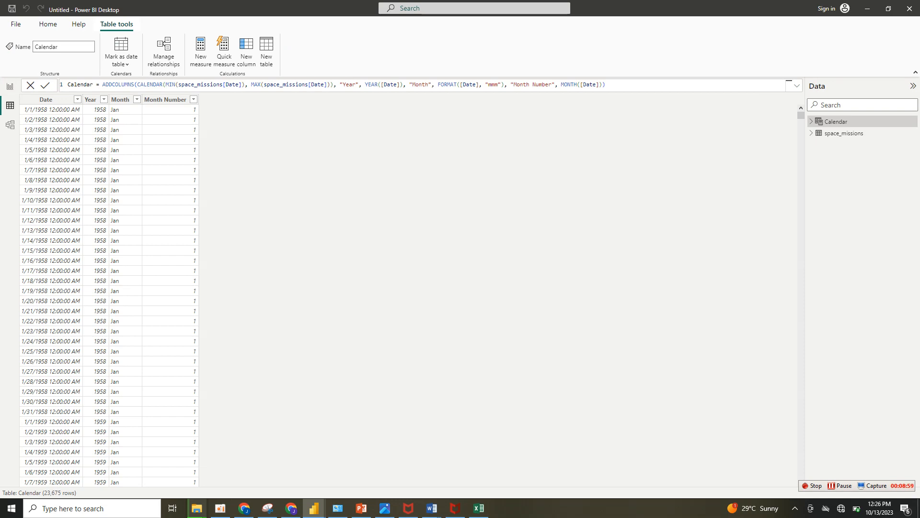
click(843, 132)
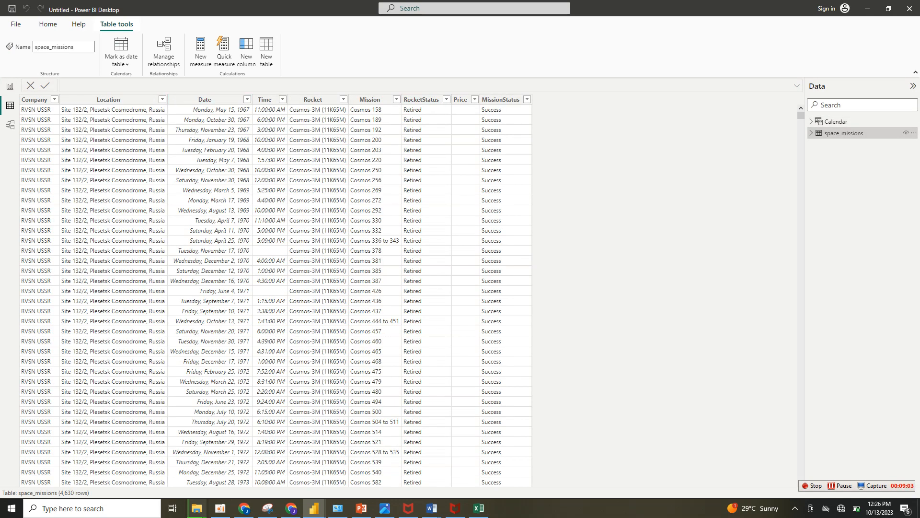
Switch to the SPACE MISSION ANALYSIS report and copy the full DAX formula of the Country column in space_missions.
click(109, 99)
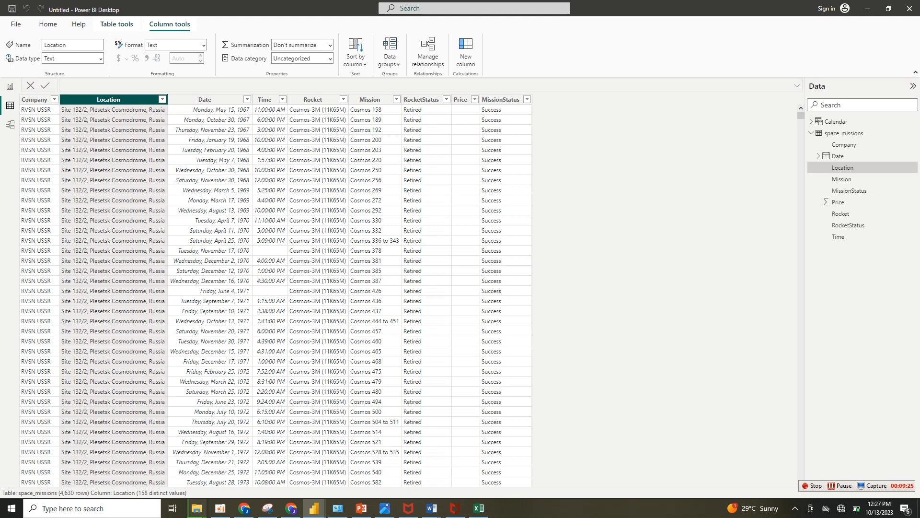
mouse_move(291, 508)
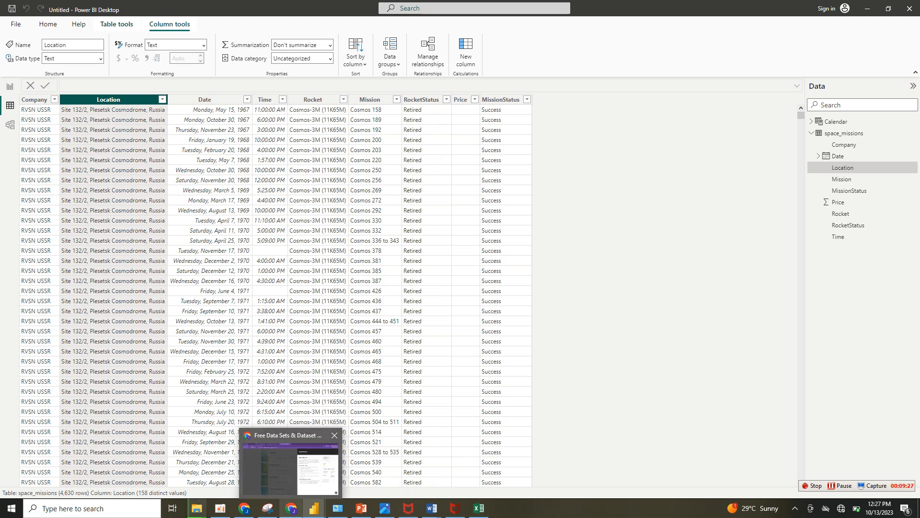
click(262, 463)
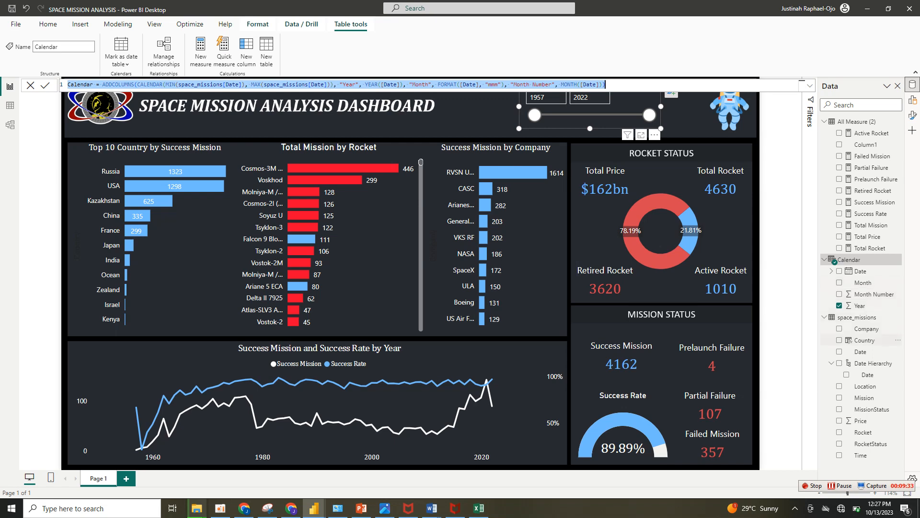
click(865, 340)
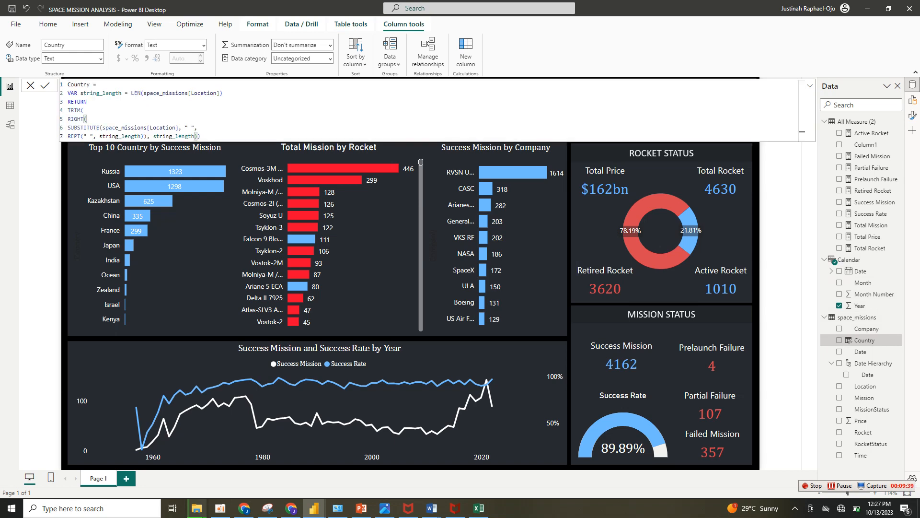
drag(68, 85, 201, 136)
key(ctrl+c)
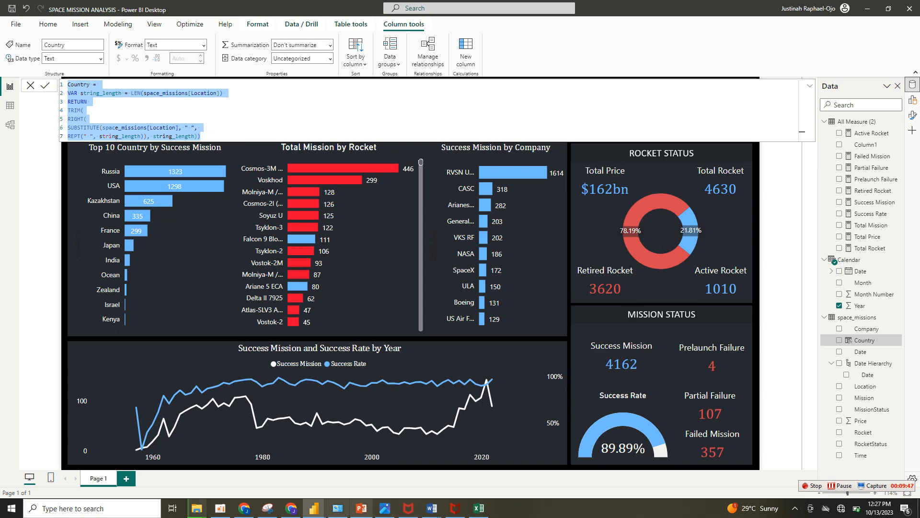
In the Untitled report's space_missions, add column Country = VAR string_length = LEN(space_missions[Location]) RETURN TRIM(RIGHT(SUBSTITUTE(space_missions[Location], " ", REPT(" ", string_length)), string_length)) and check its distinct values.
mouse_move(314, 509)
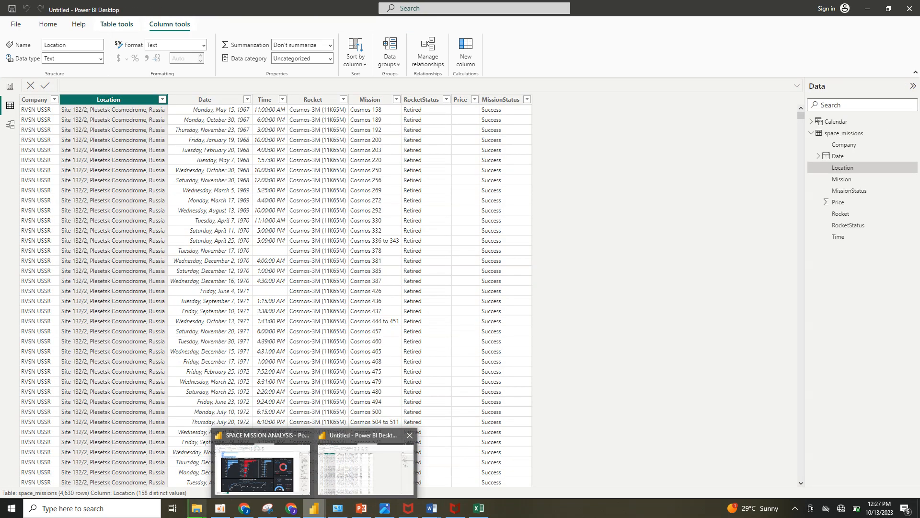
click(363, 473)
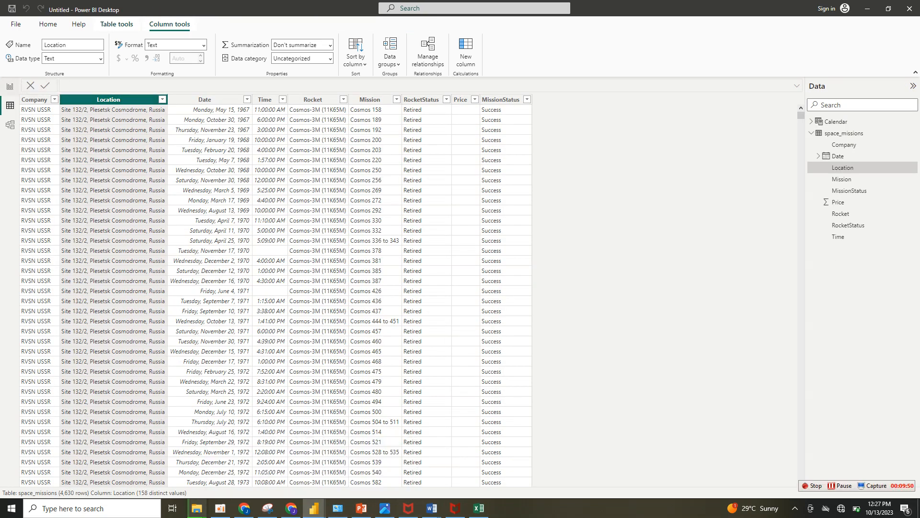
click(9, 86)
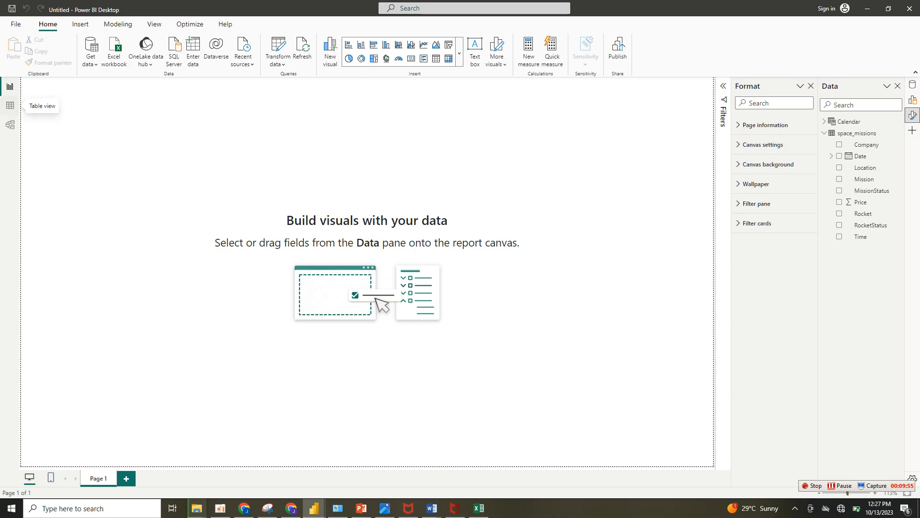
click(10, 105)
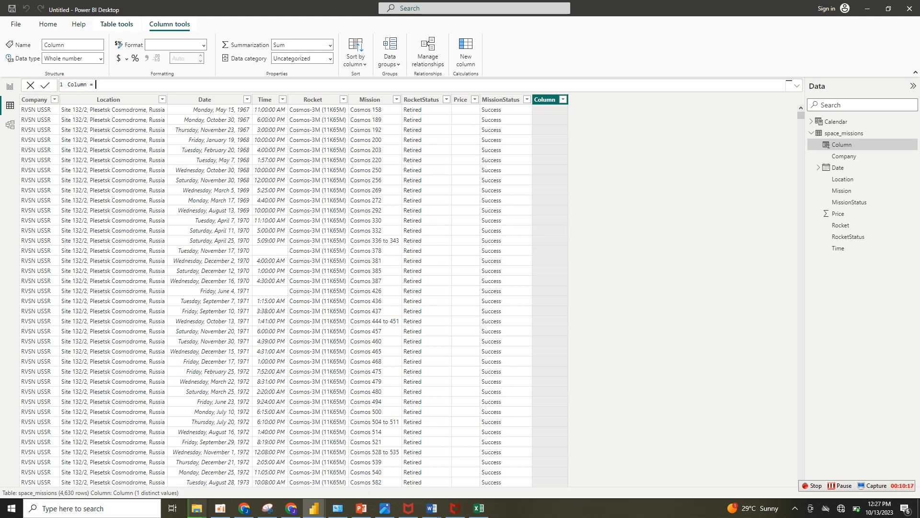
key(shift+Home)
key(ctrl+v)
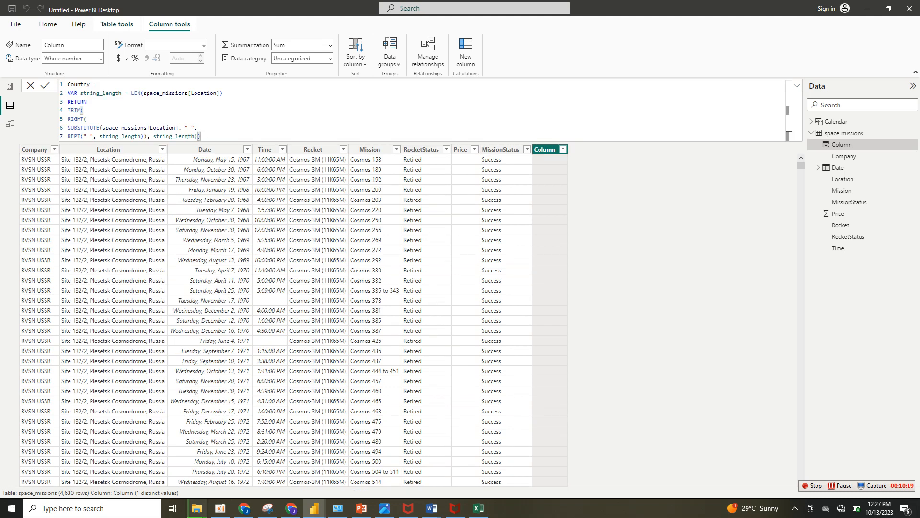
drag(99, 84, 68, 84)
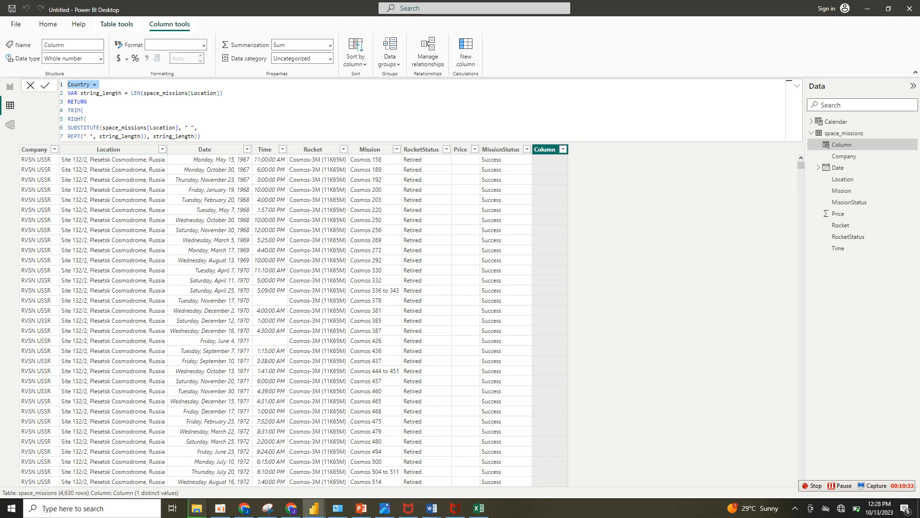
click(108, 149)
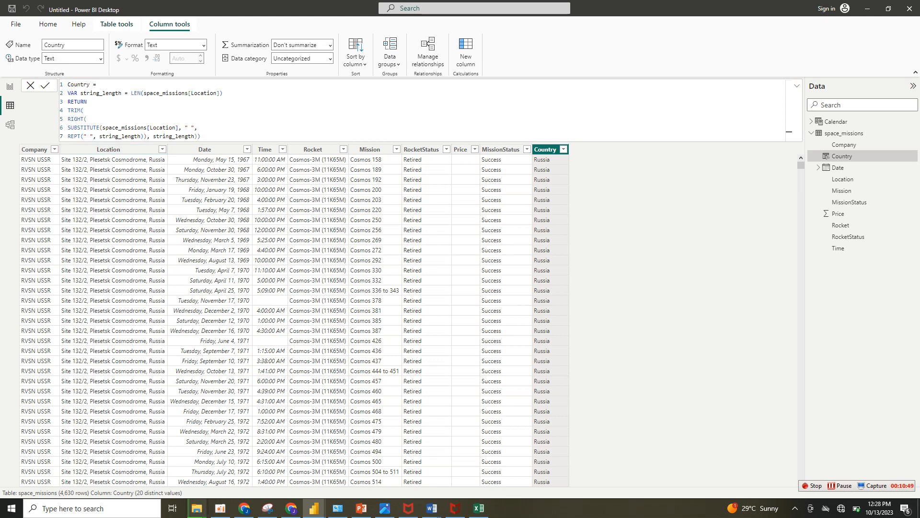
click(564, 149)
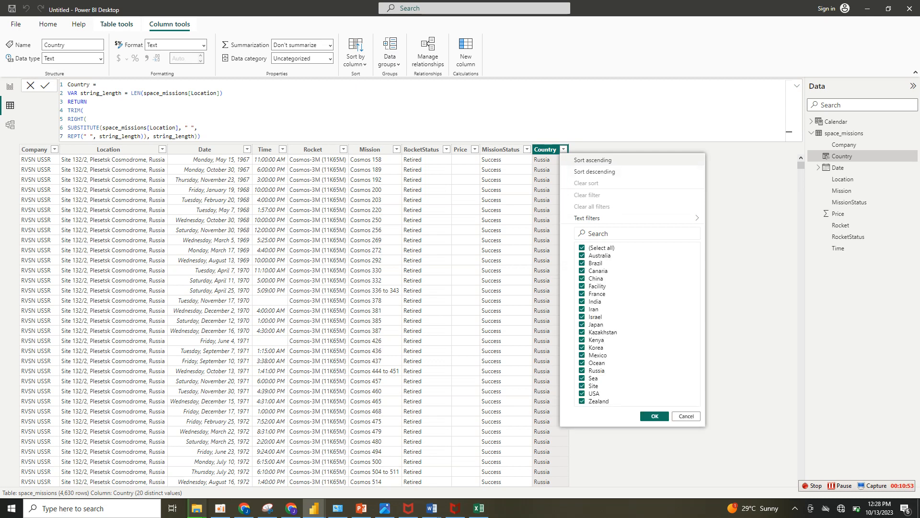
click(687, 416)
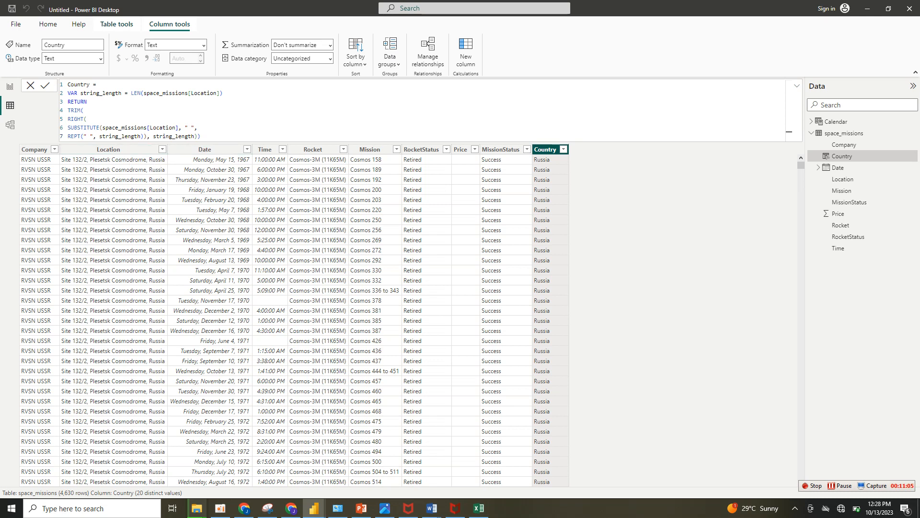
Create an empty table named All Measures from Report view and load it into the model.
click(10, 86)
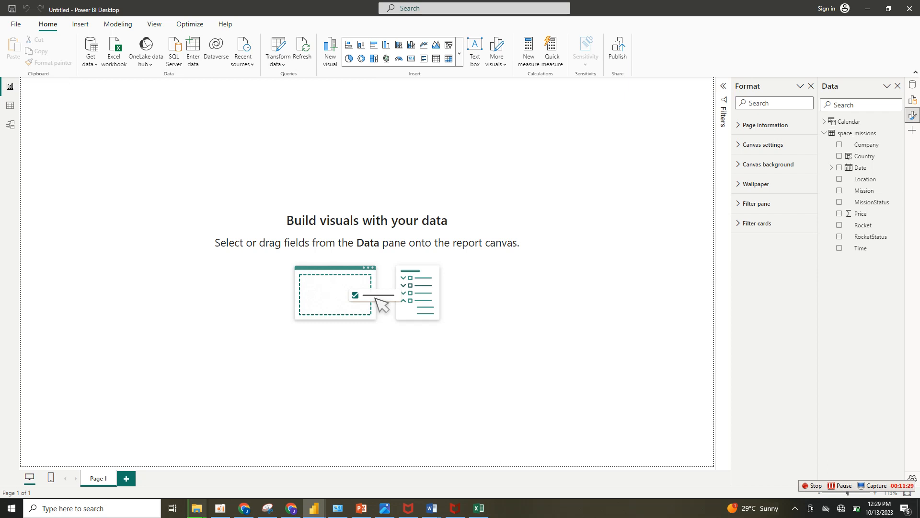
click(193, 51)
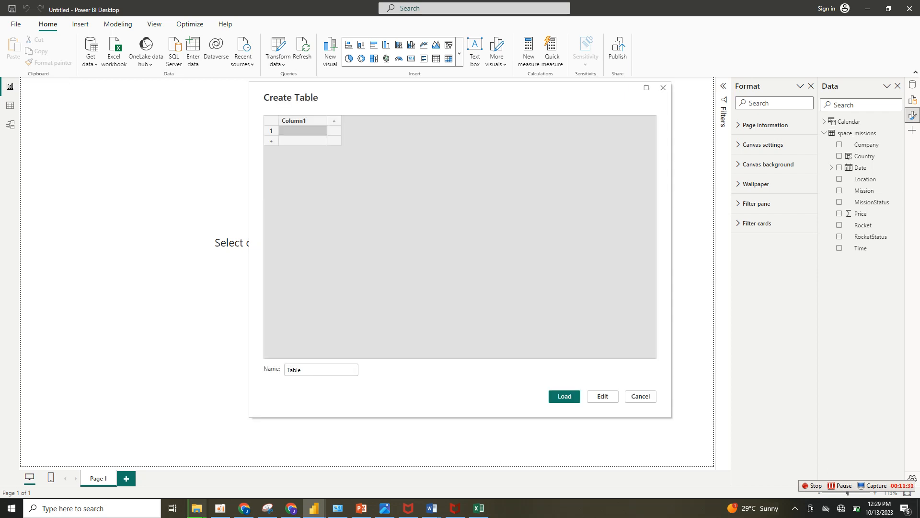
double_click(294, 370)
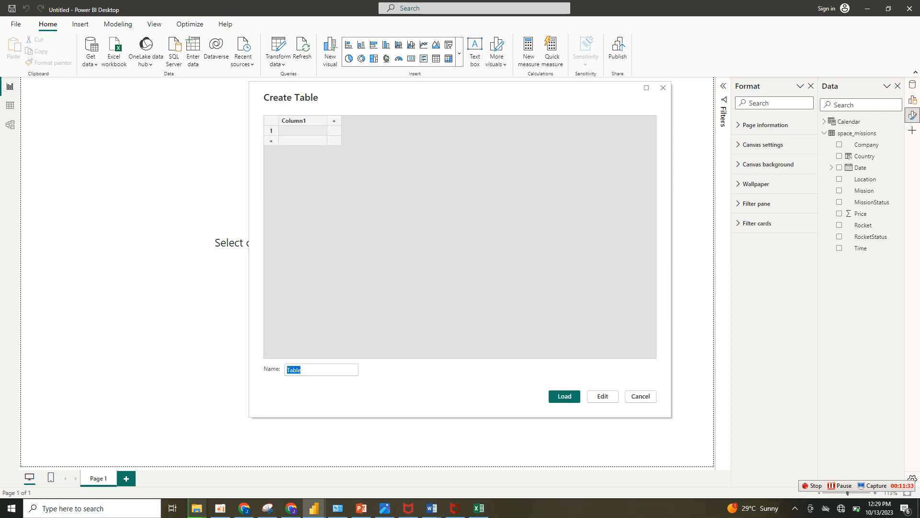
text(All Measures)
key(Return)
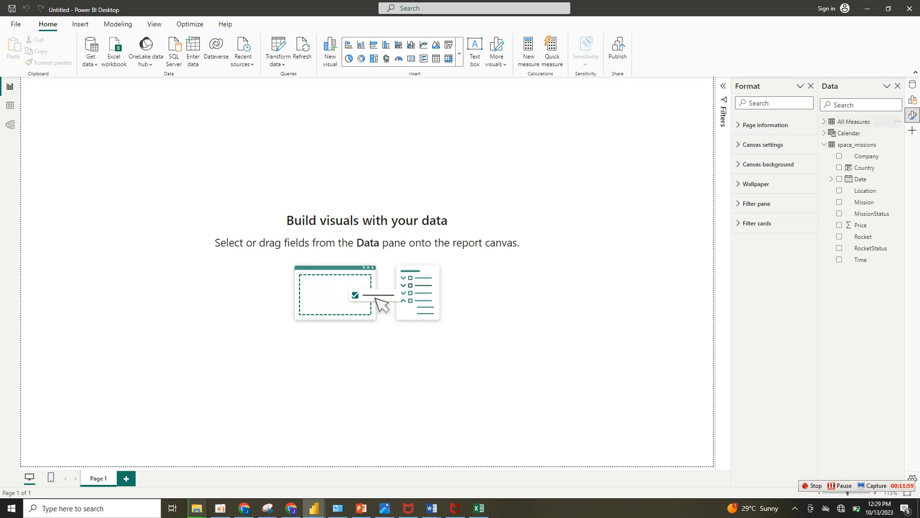
Create a measure in the All Measures table: Total Mission = COUNT(space_missions[Mission]).
right_click(845, 121)
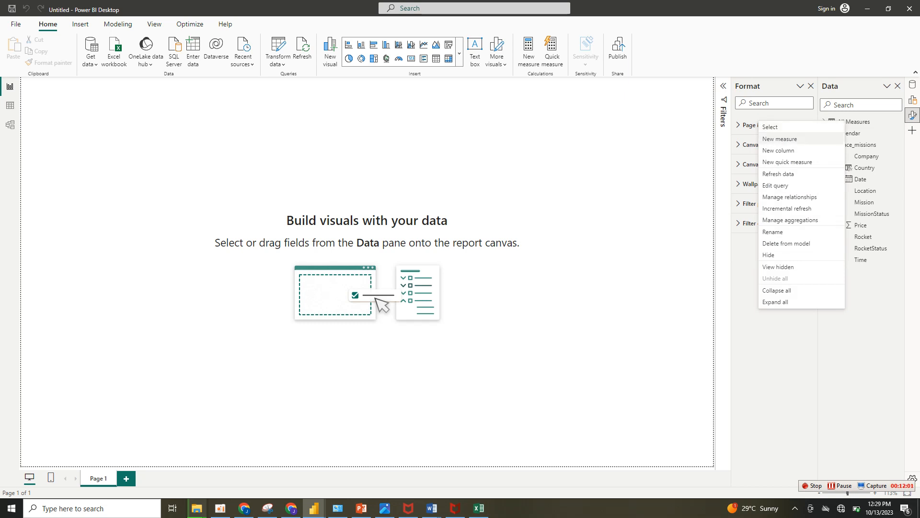
click(780, 139)
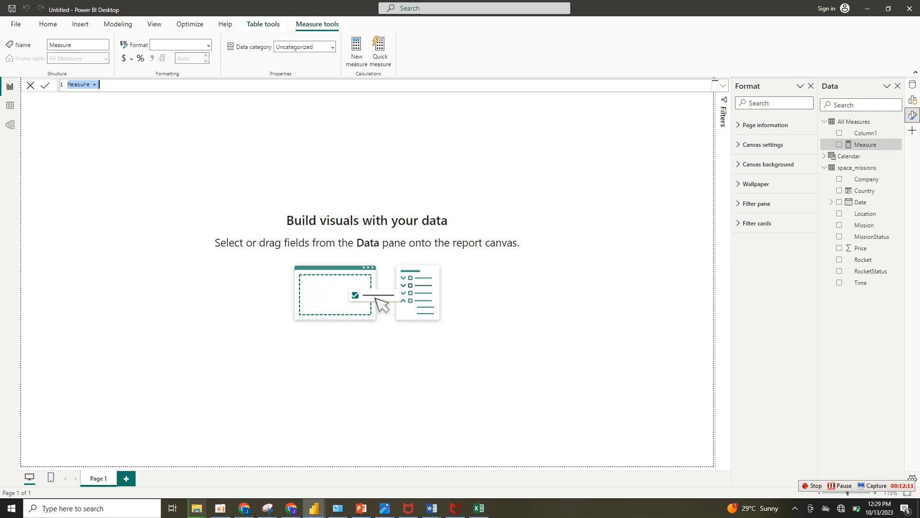
text(Total Mission = count)
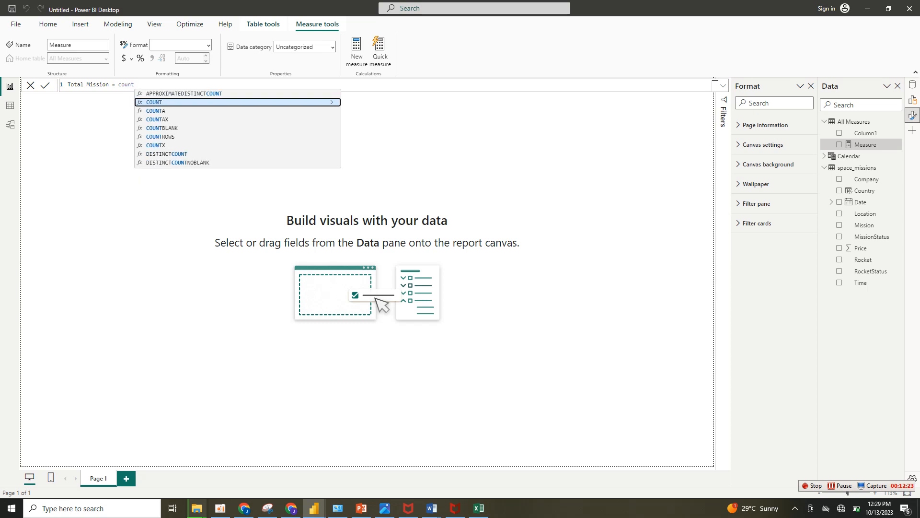
key(Tab)
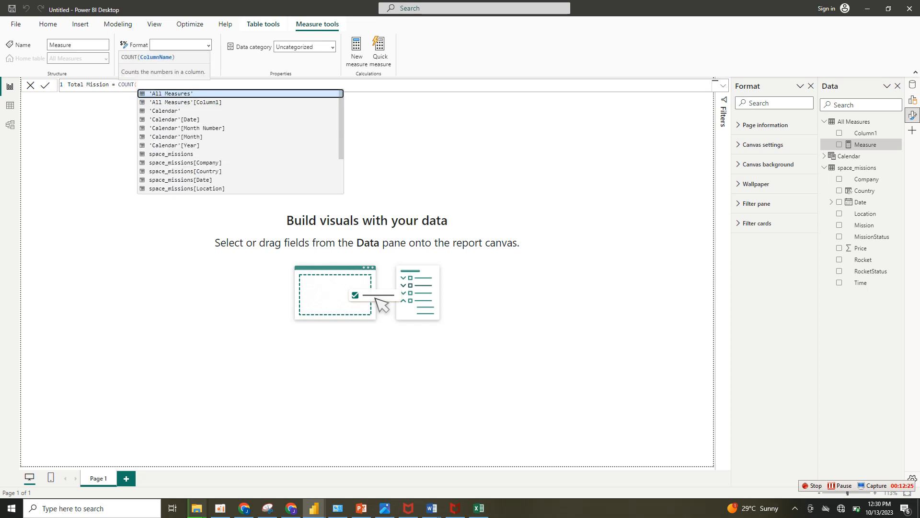
text(sp)
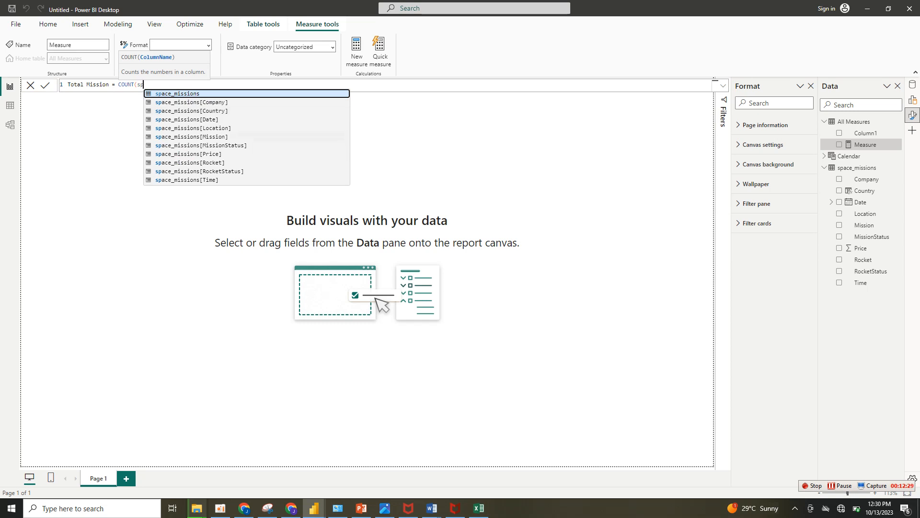
click(191, 136)
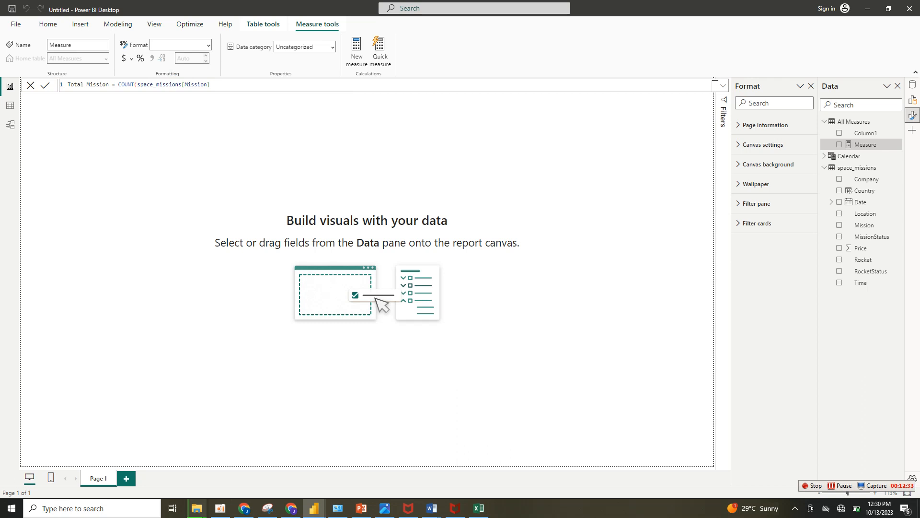
key(Return)
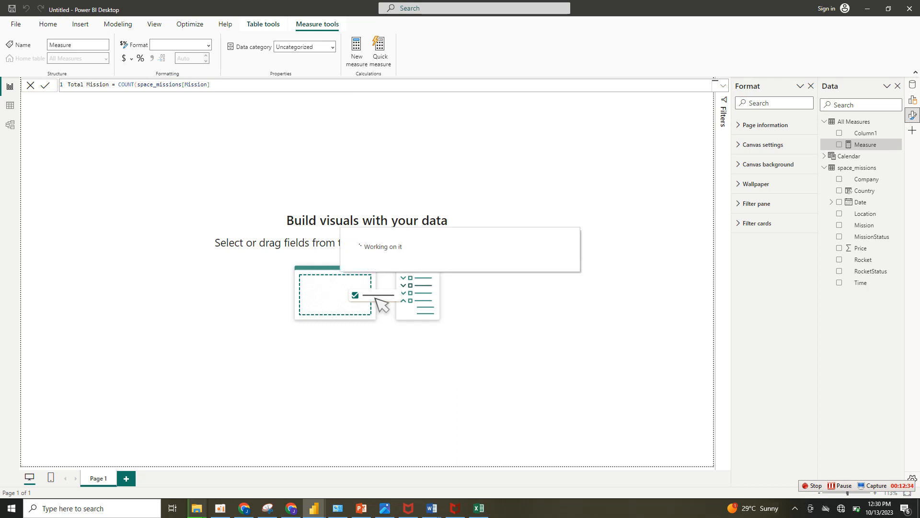
drag(211, 85, 68, 84)
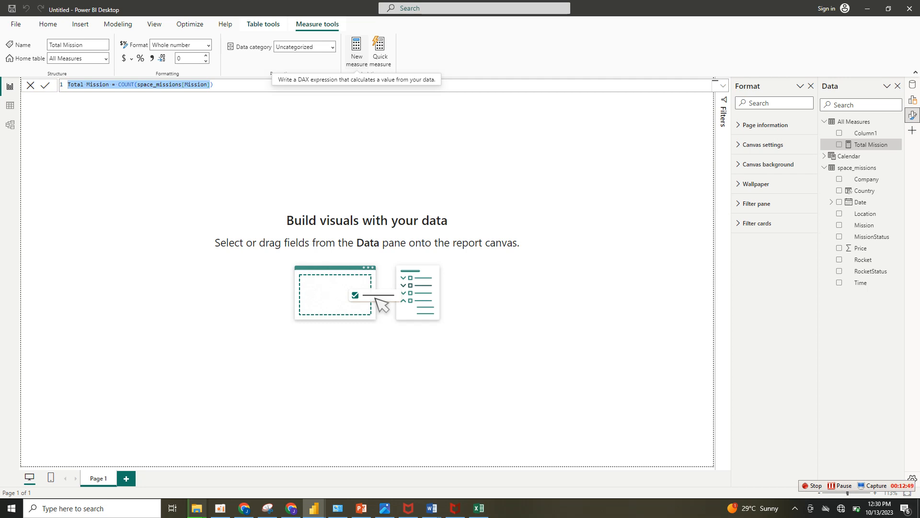
Create another measure in the All Measures table: Total Rocket = COUNT(space_missions[Rocket]).
click(357, 51)
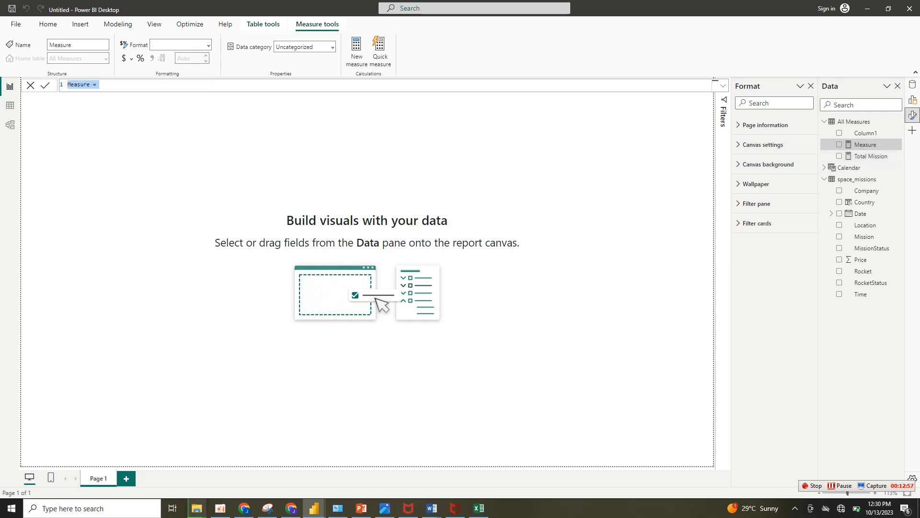
text(t)
key(BackSpace)
text(Total Rocket = cou)
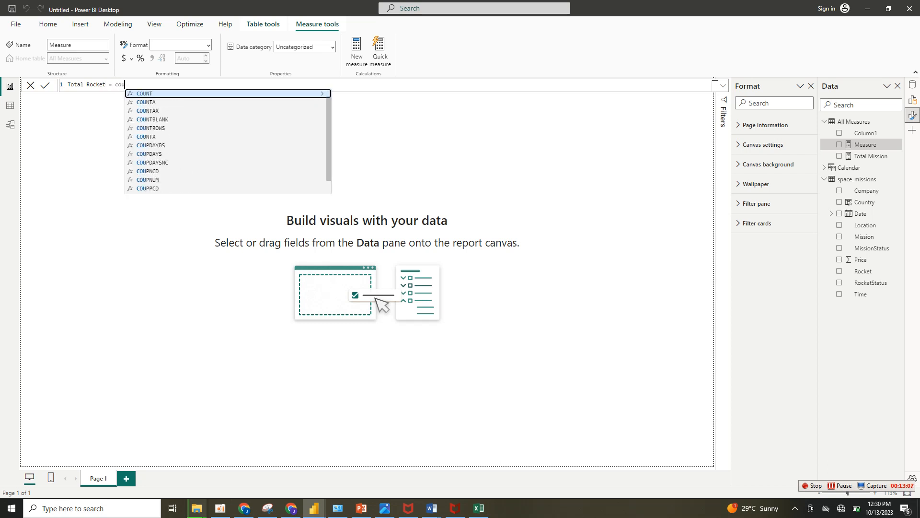
text(nt)
key(Tab)
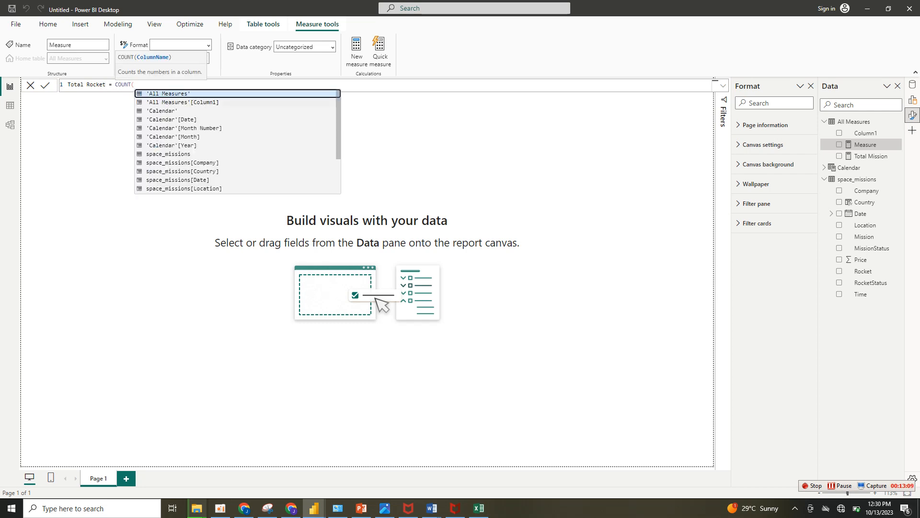
text(roc)
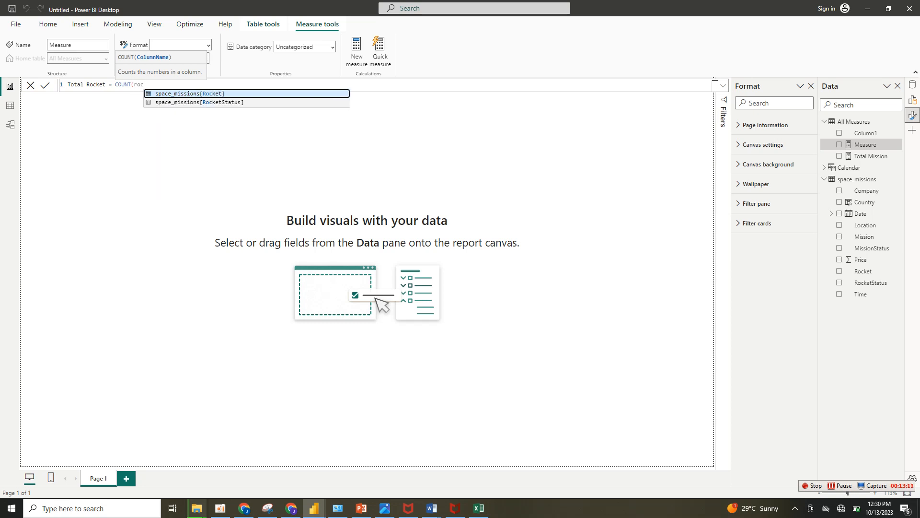
key(Tab)
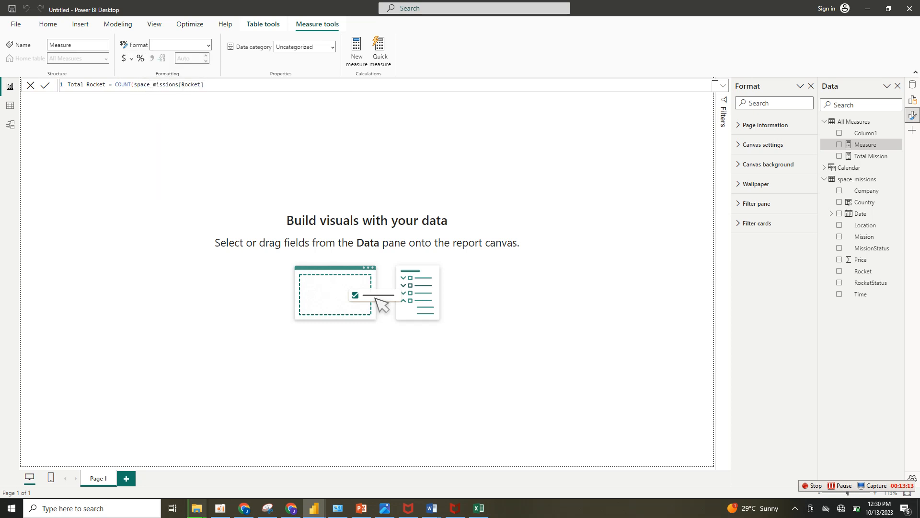
key(Return)
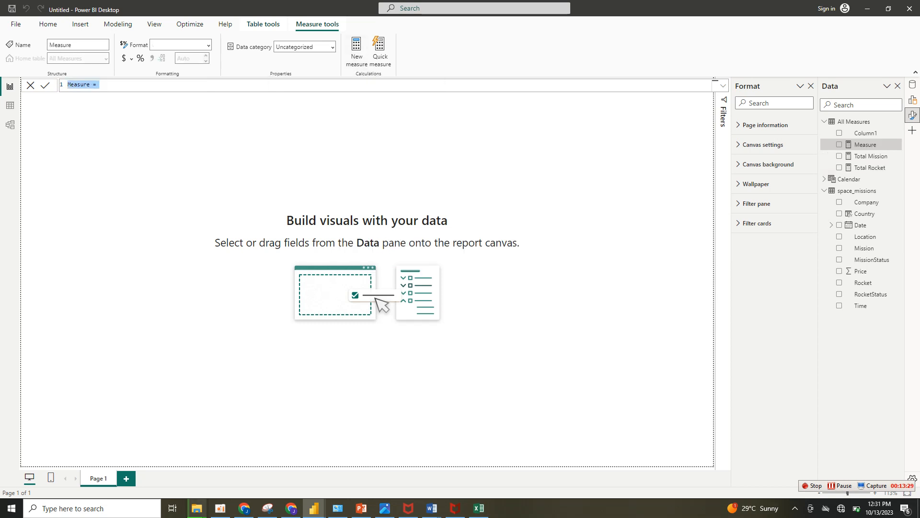
Create a measure in the All Measures table: Total Price = SUM(space_missions[Price]).
text(To)
text(tal Price = sum)
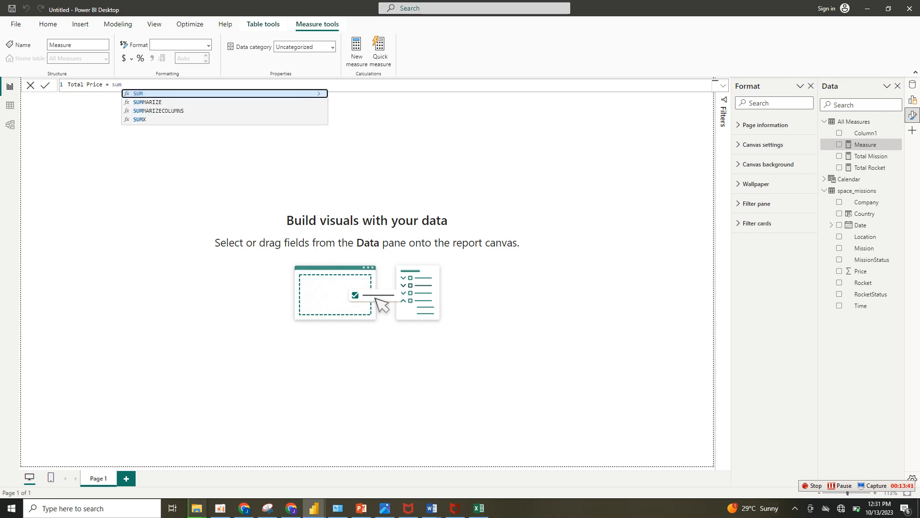
key(Tab)
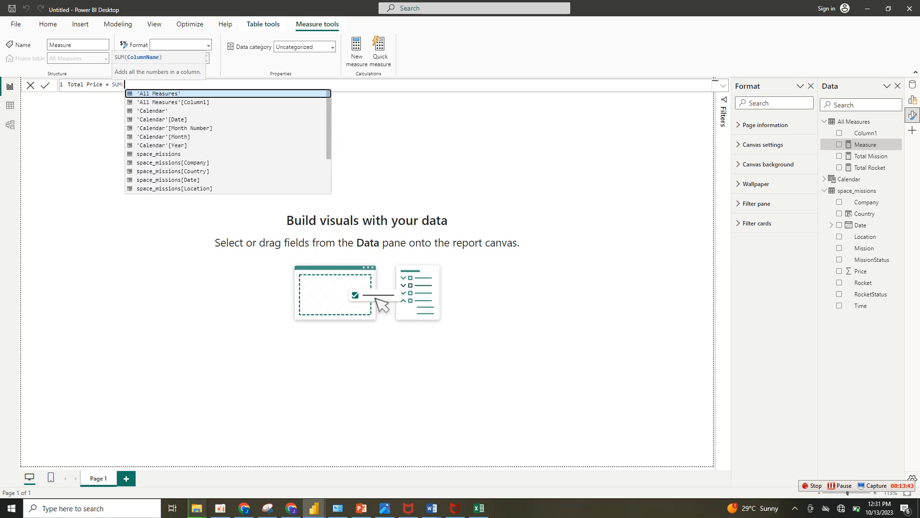
text(pri)
key(Tab)
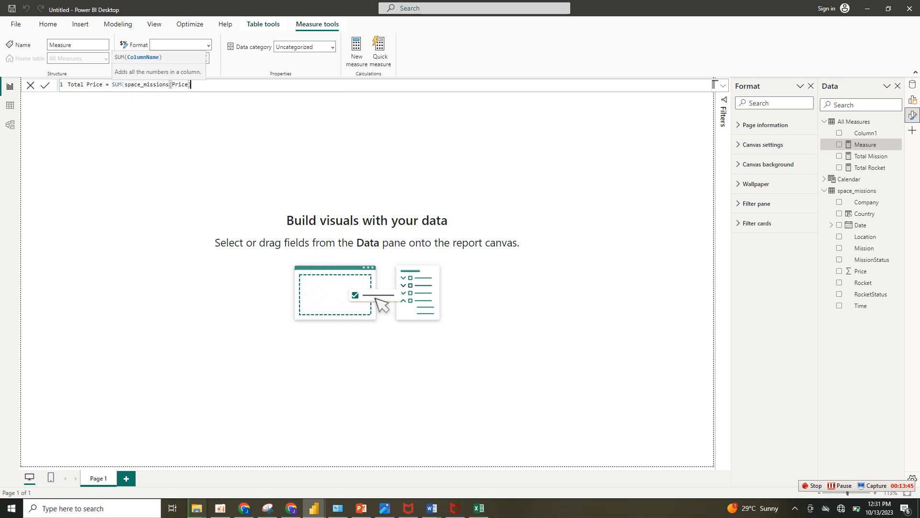
key(Return)
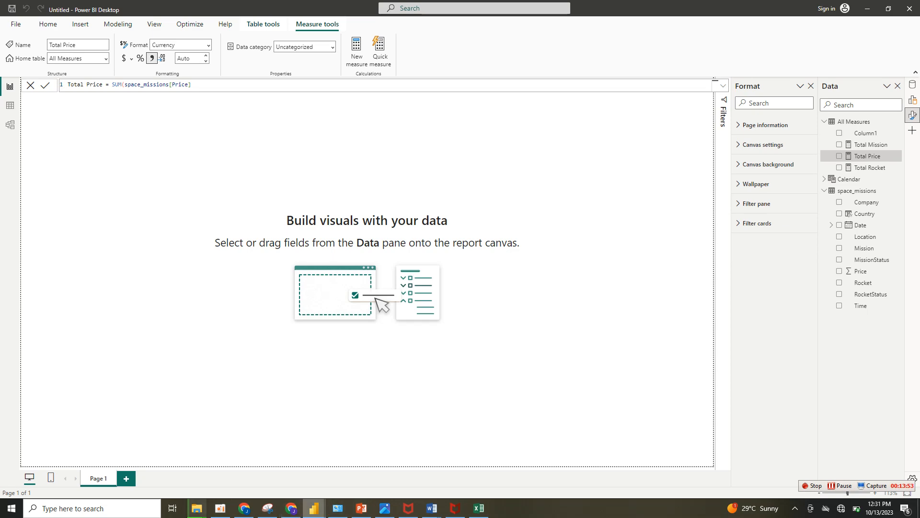
Review the dashboard in the SPACE MISSION ANALYSIS report with its Country formula closed, and return to the Untitled report.
key(alt+Tab)
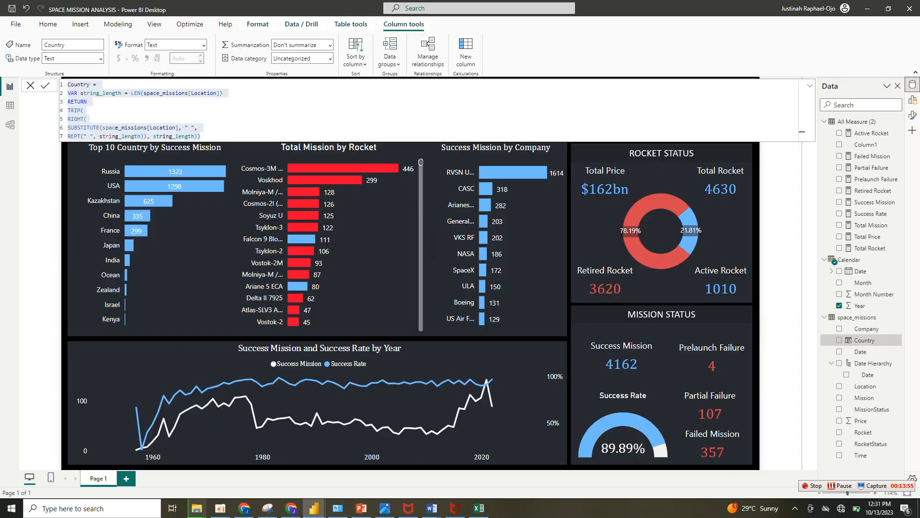
key(alt+Tab)
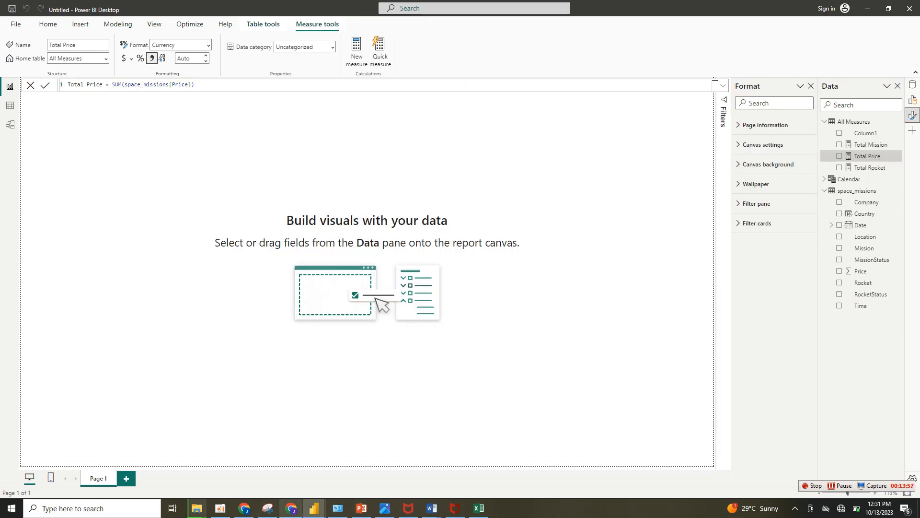
mouse_move(314, 508)
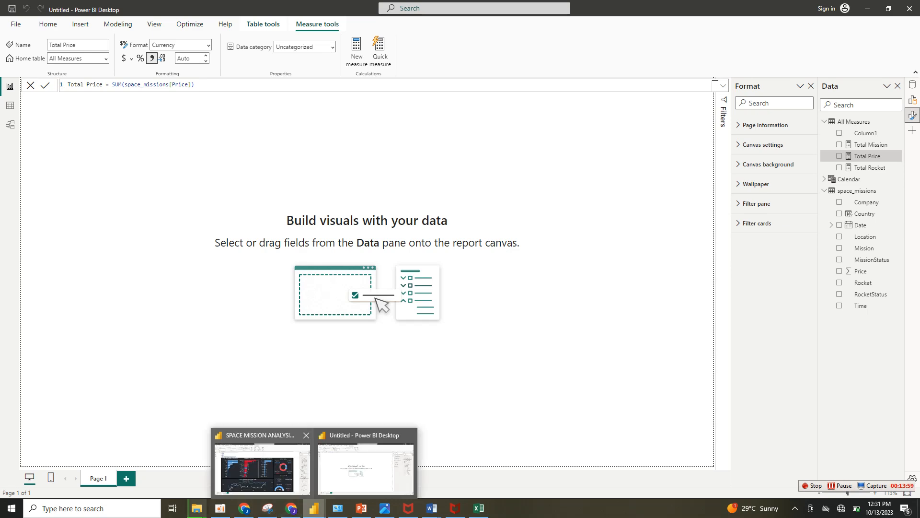
click(264, 462)
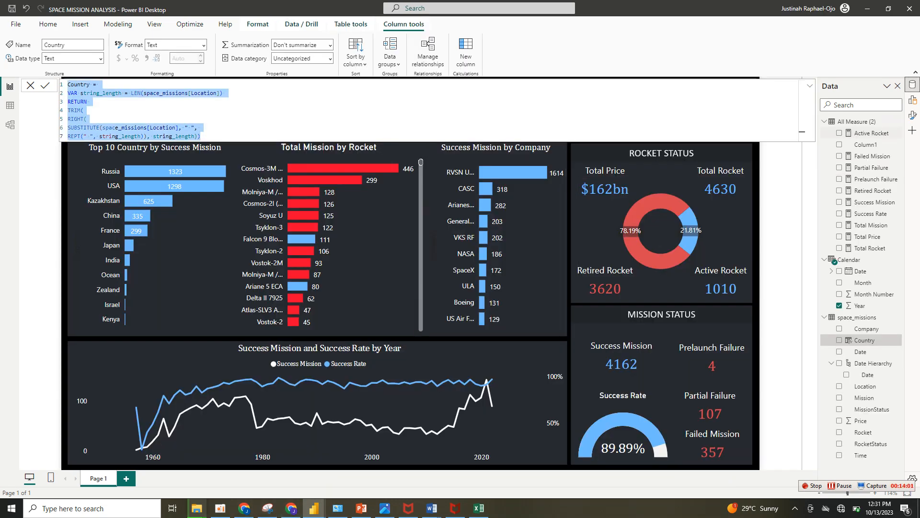
click(45, 85)
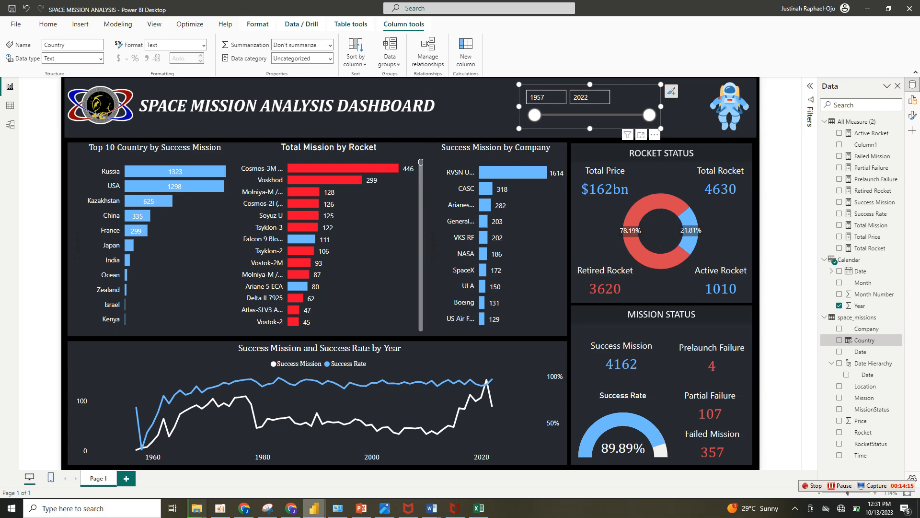
mouse_move(314, 508)
click(366, 467)
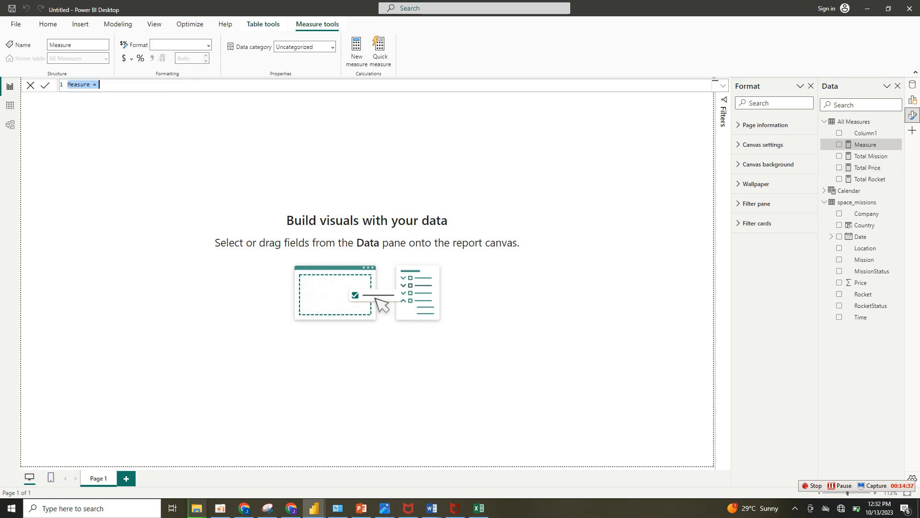
Begin a new measure in the All Measures table named Active Rocket, using the CALCULATE function.
text(Active Rocket = cal)
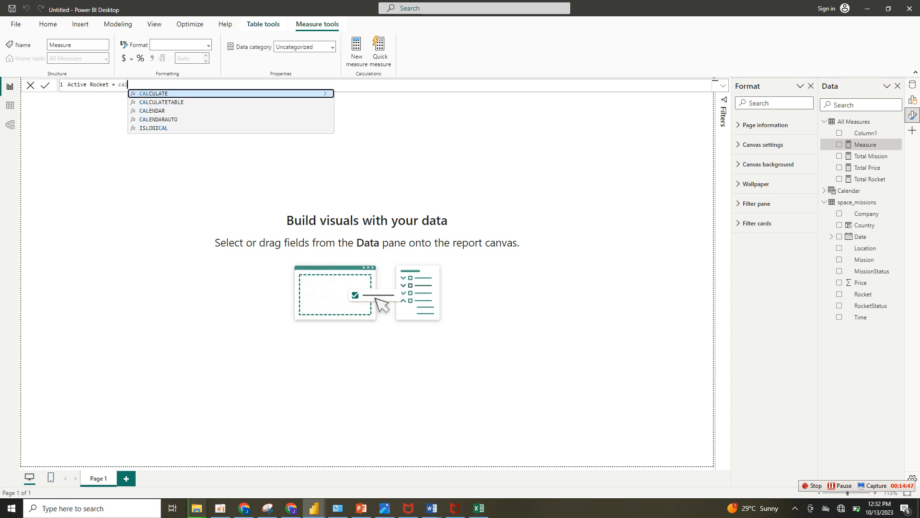
key(Tab)
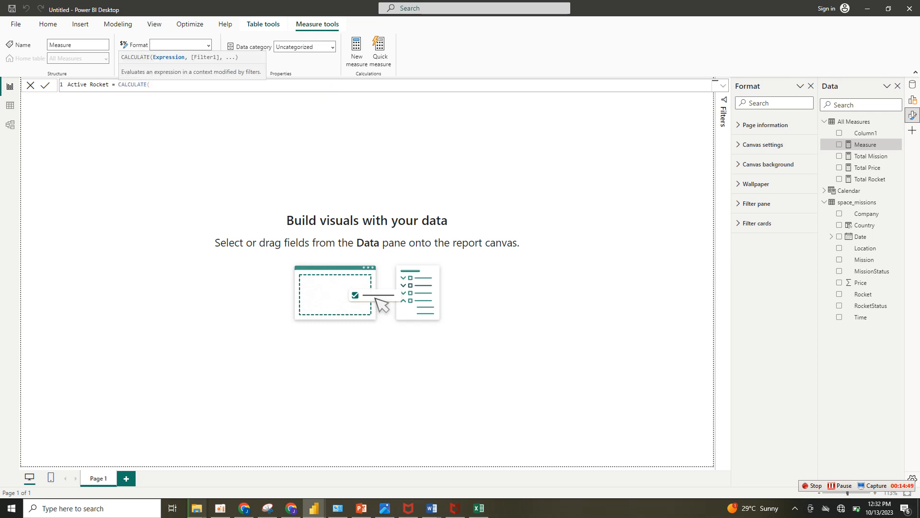
text(count)
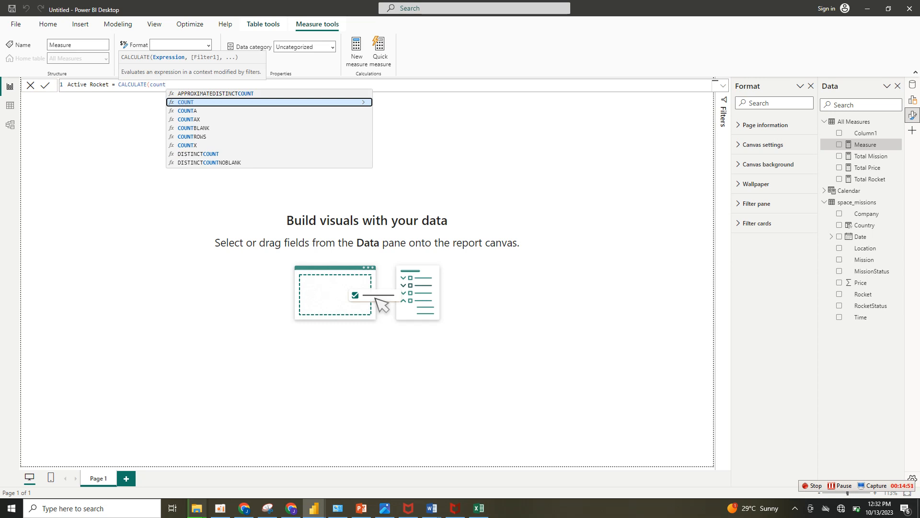
key(Up)
key(Tab)
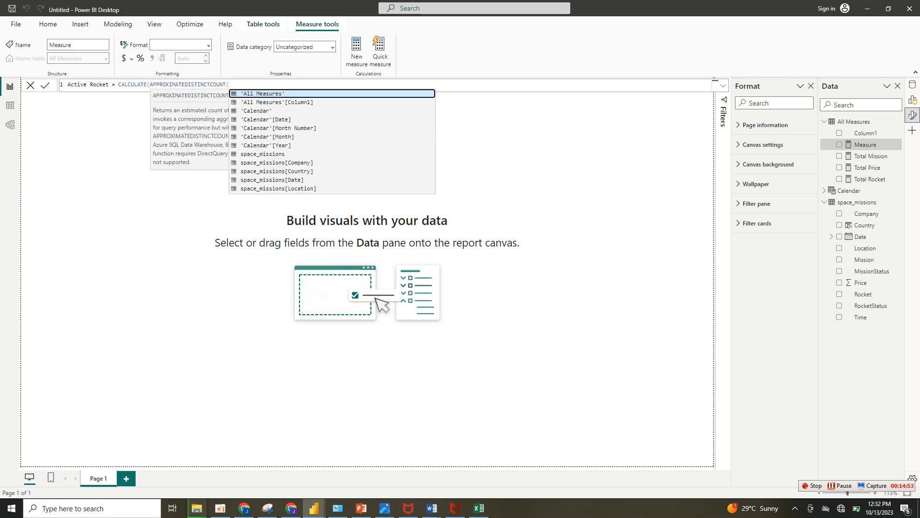
key(BackSpace)
key(BackSpace)
key(BackSpace)
key(BackSpace)
key(BackSpace)
key(BackSpace)
key(BackSpace)
key(BackSpace)
key(BackSpace)
key(BackSpace)
key(BackSpace)
key(BackSpace)
key(BackSpace)
key(BackSpace)
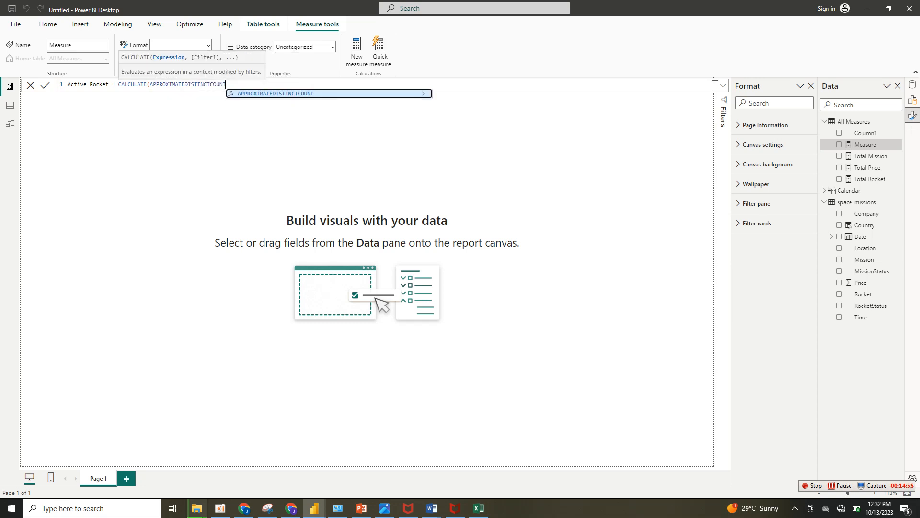
key(BackSpace)
key(BackSpace)
key(BackSpace)
key(BackSpace)
key(BackSpace)
key(BackSpace)
key(BackSpace)
key(BackSpace)
key(BackSpace)
key(BackSpace)
key(BackSpace)
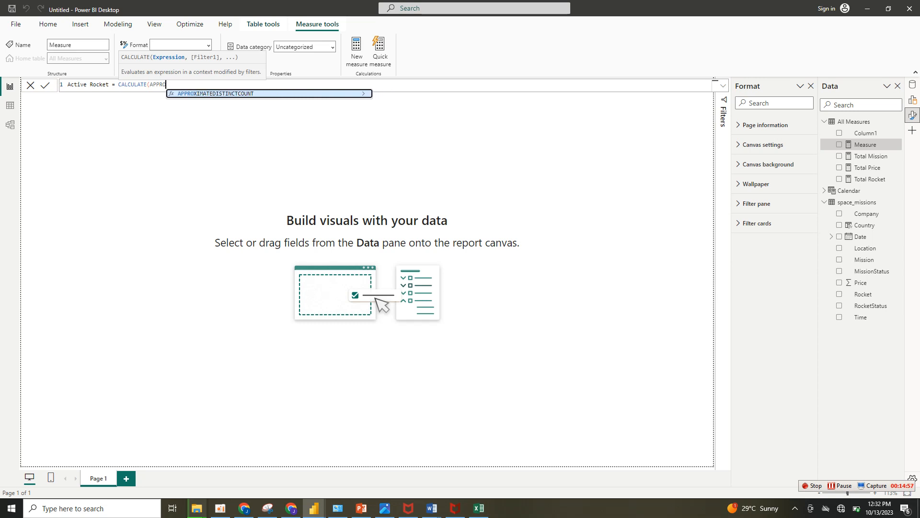
Give CALCULATE in the Active Rocket measure the expression COUNT(space_missions[Rocket]).
text(coun)
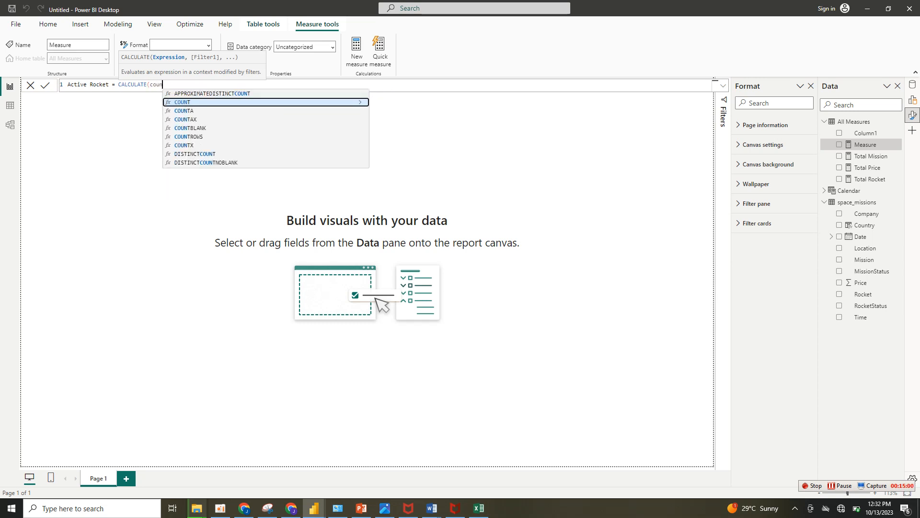
key(Tab)
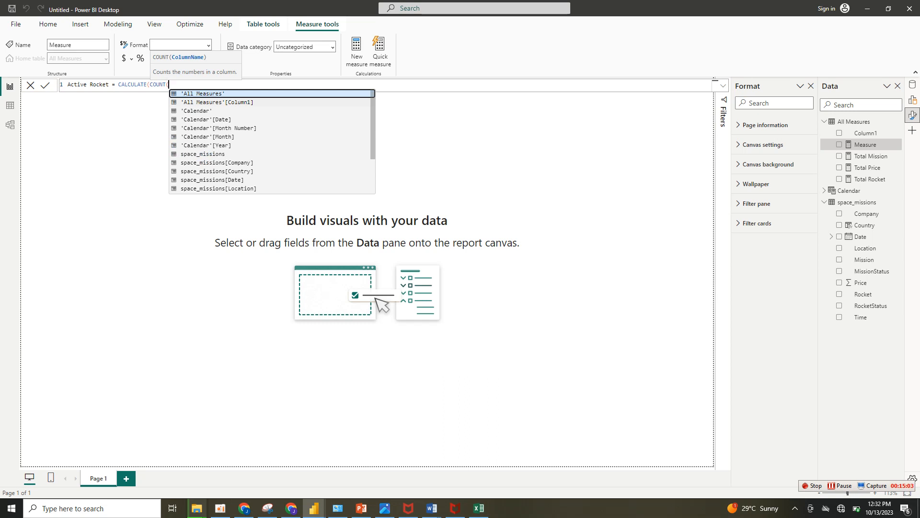
text(spa)
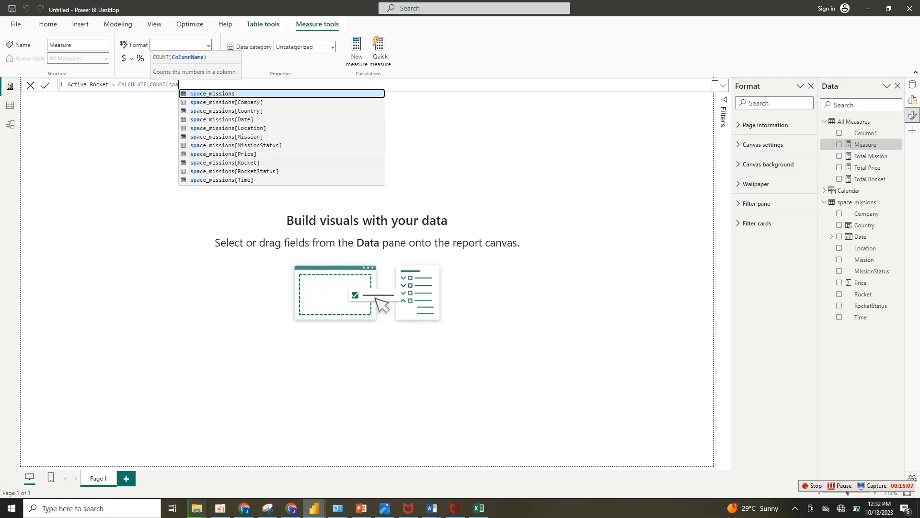
click(225, 162)
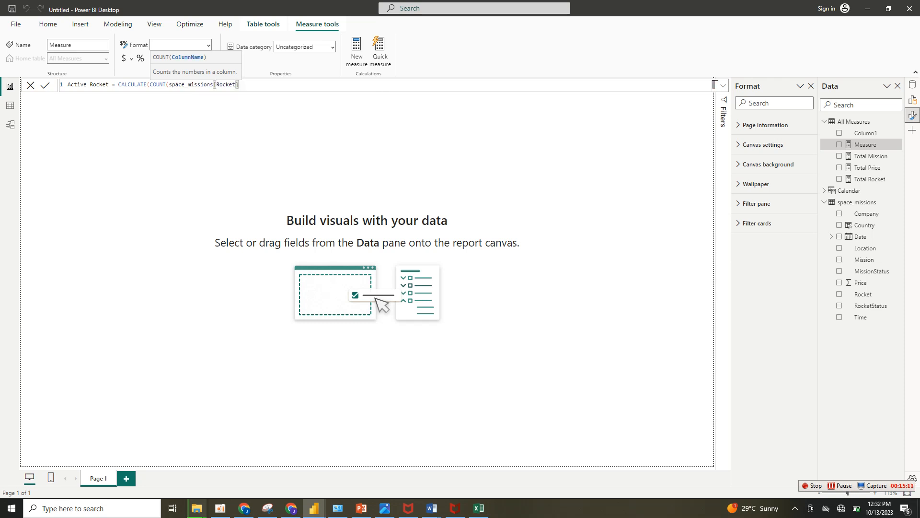
text(),)
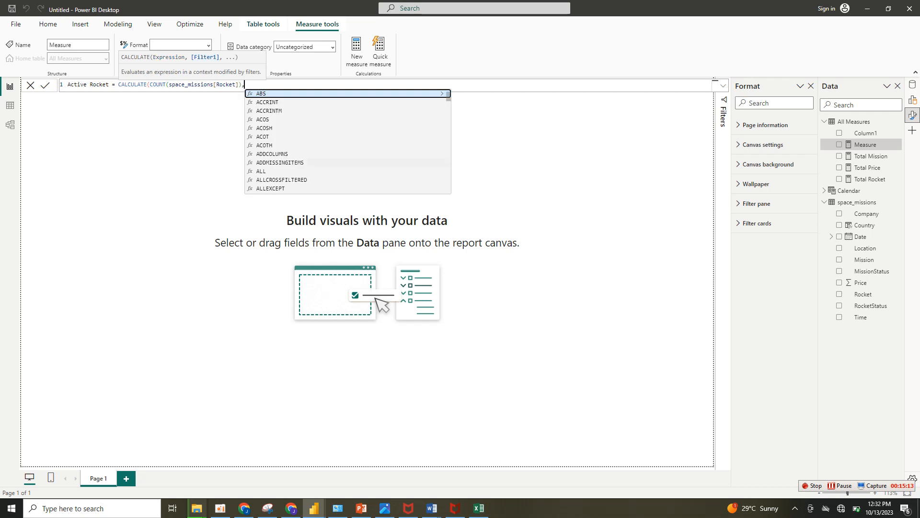
text(roc)
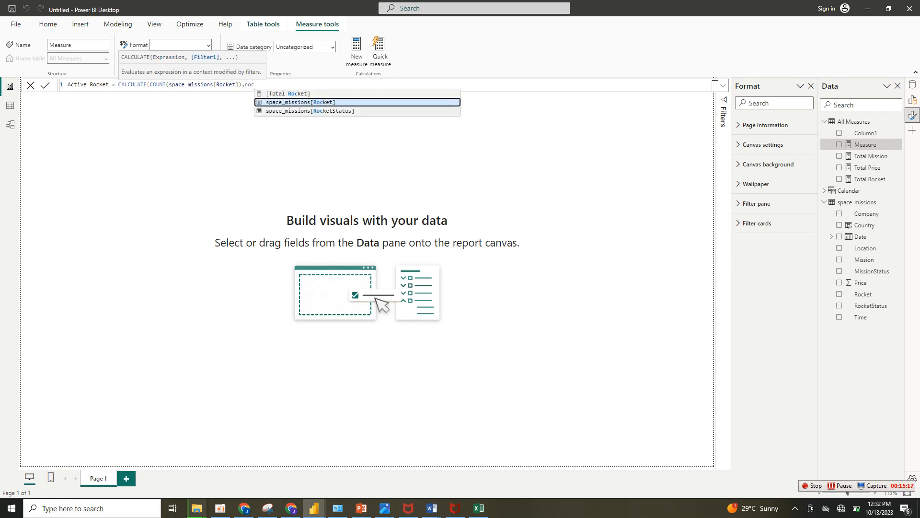
Complete the Active Rocket measure with the filter space_missions[RocketStatus] = "Active" and commit it.
key(Down)
key(Tab)
text(=)
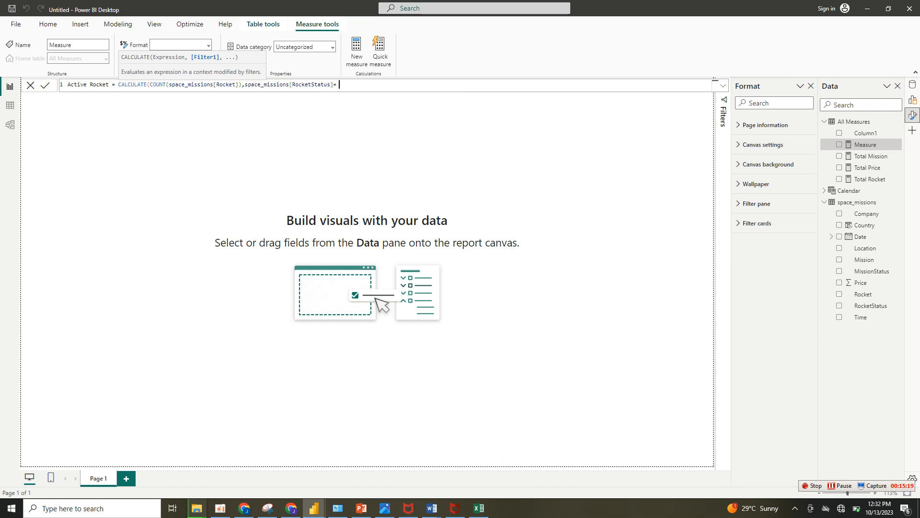
text( "Active")
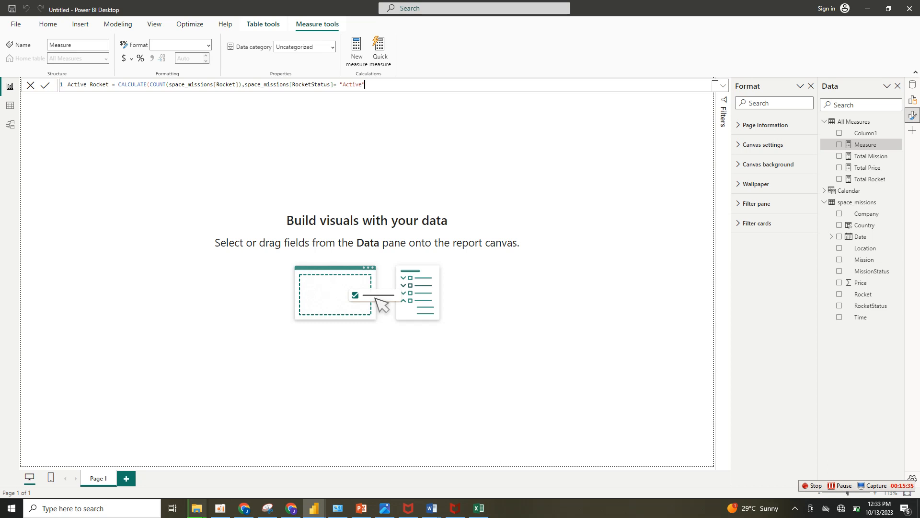
text())
key(Return)
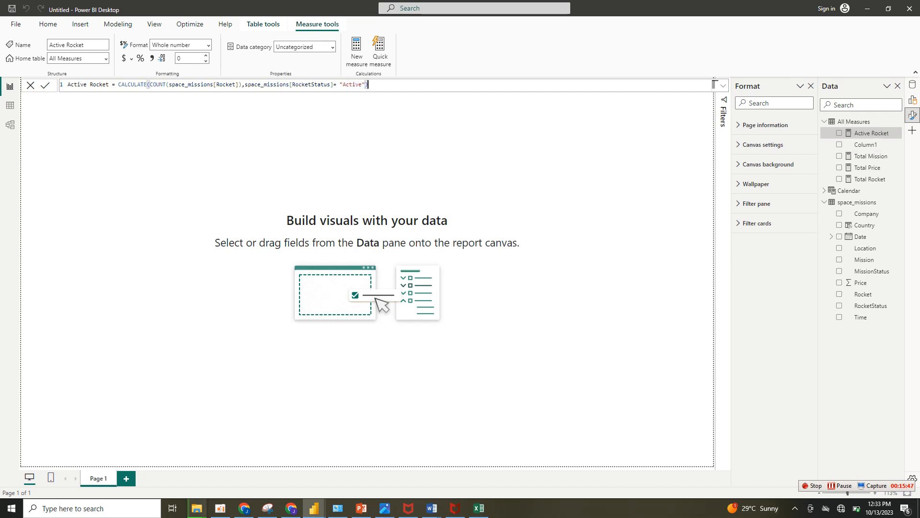
Reuse the Active Rocket formula in a new All Measures measure named RetiredRocket and commit it.
key(ctrl+a)
key(ctrl+c)
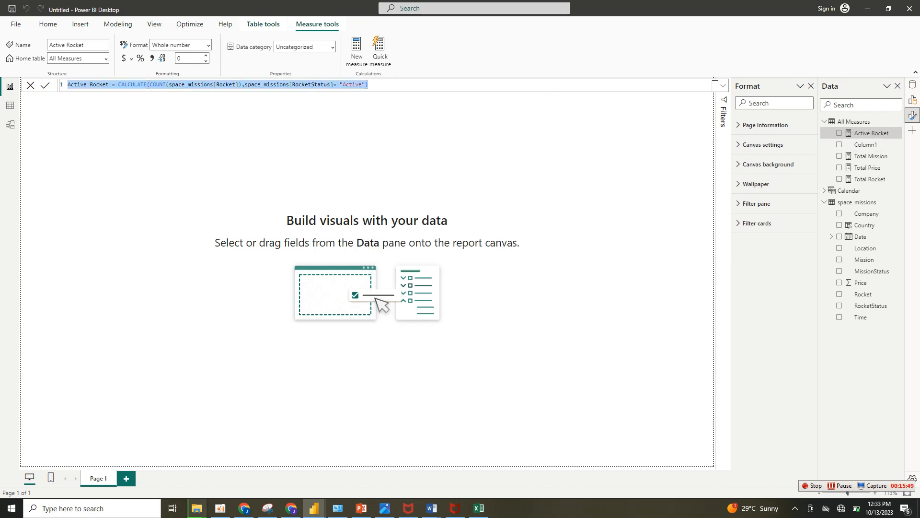
click(357, 52)
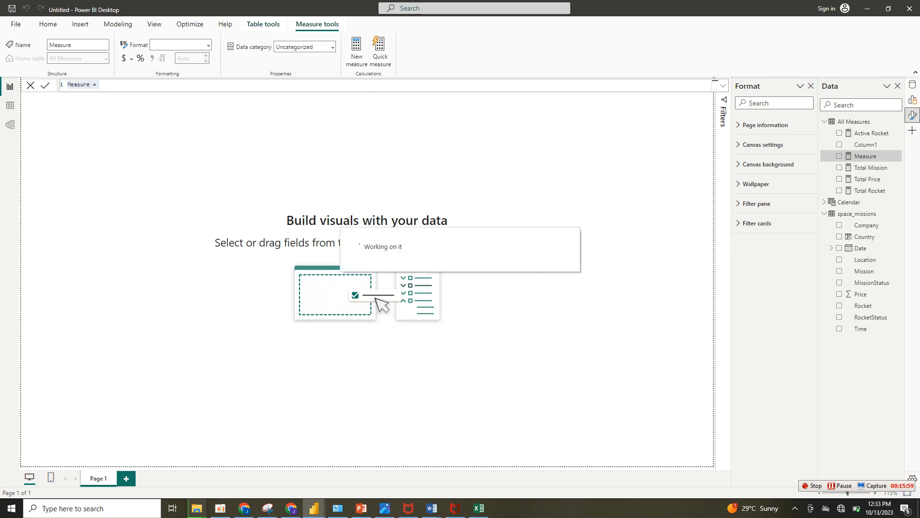
key(ctrl+v)
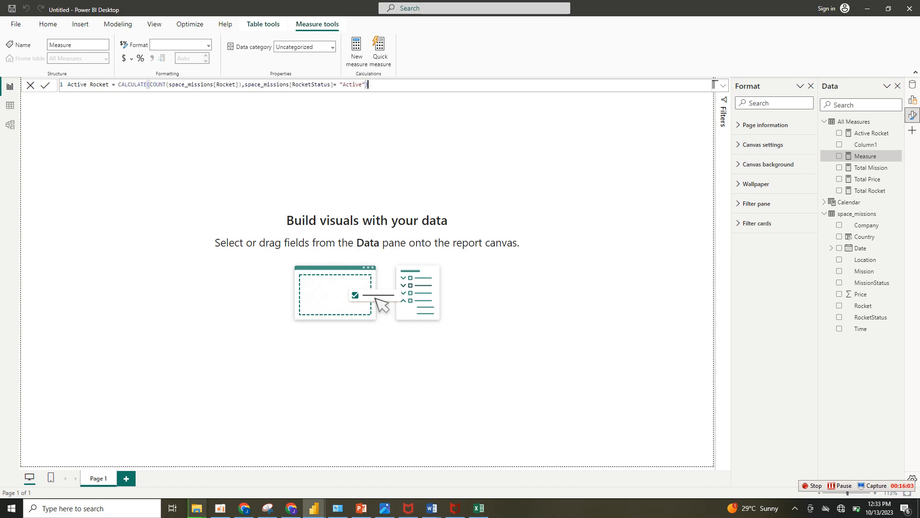
drag(90, 85, 68, 85)
text(Retire)
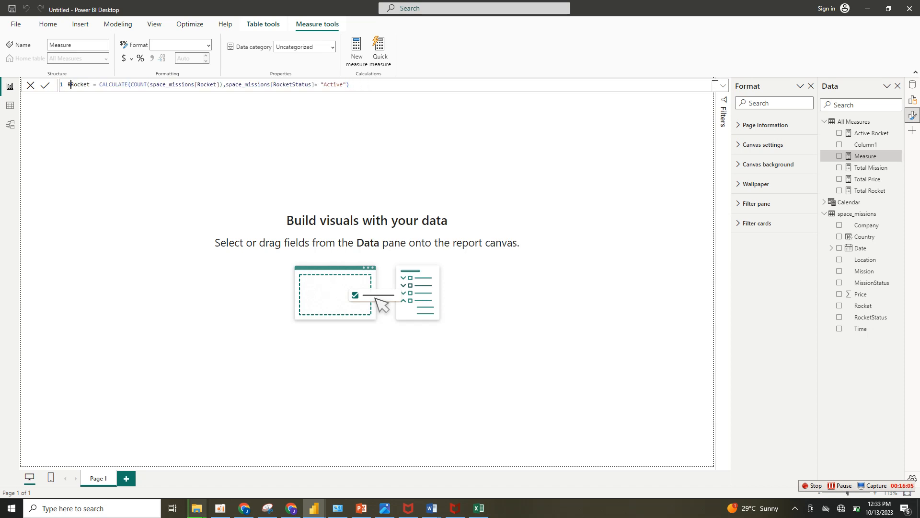
text(d)
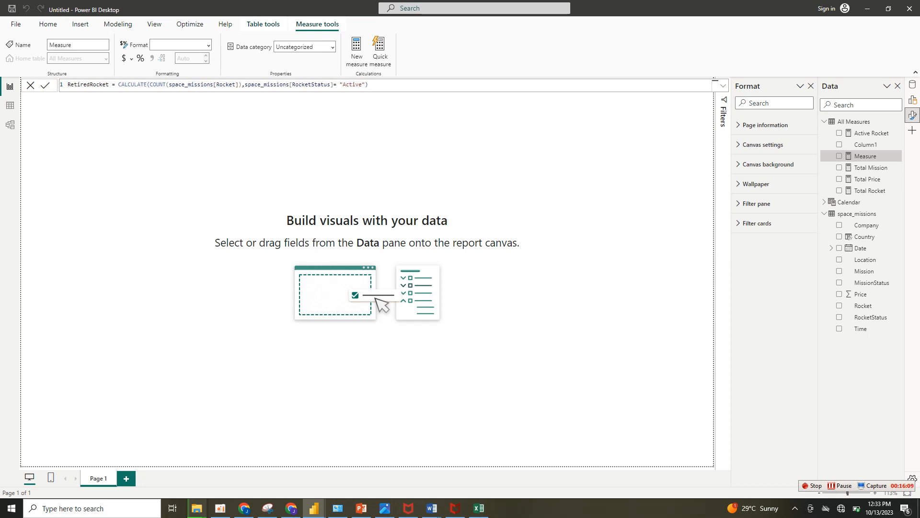
key(Return)
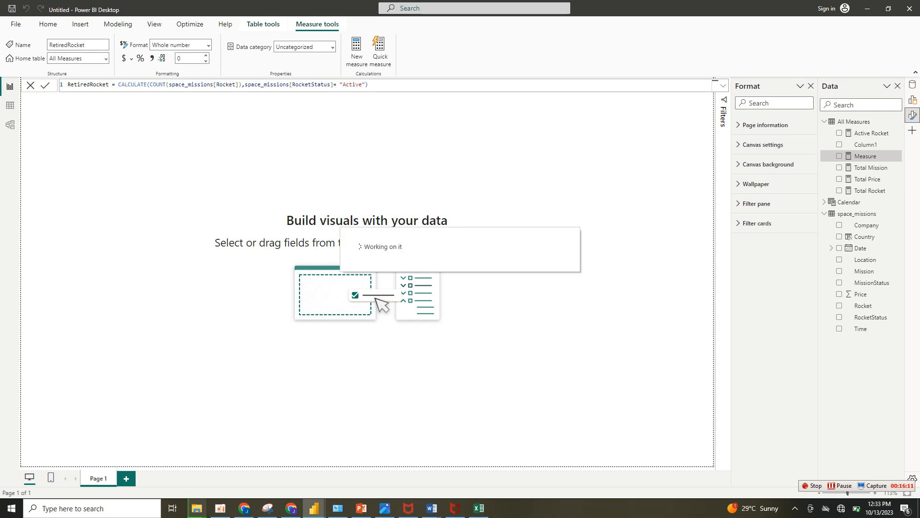
click(368, 84)
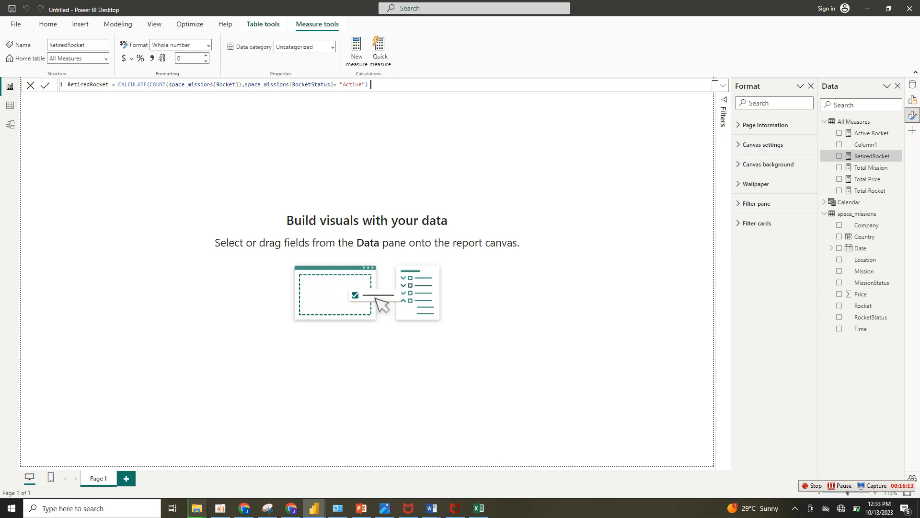
key(Return)
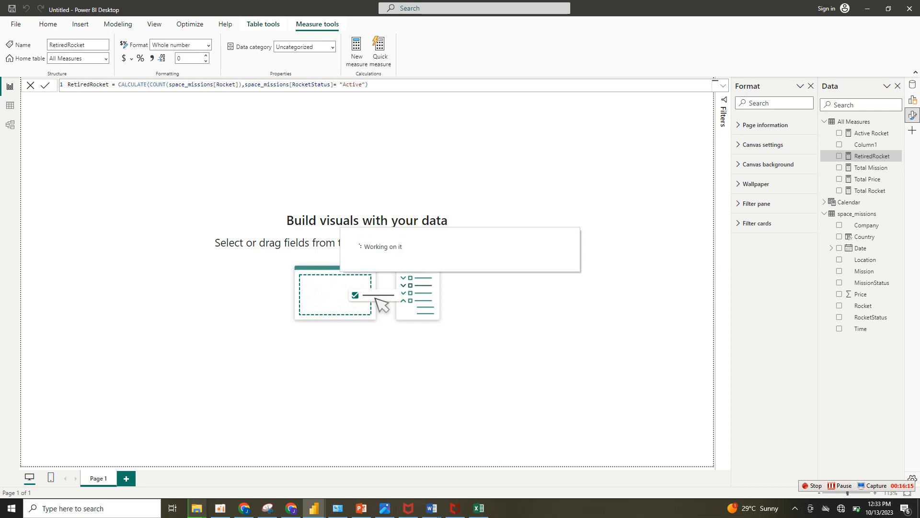
Rename the RetiredRocket measure to Retired Rocket in its formula.
double_click(89, 84)
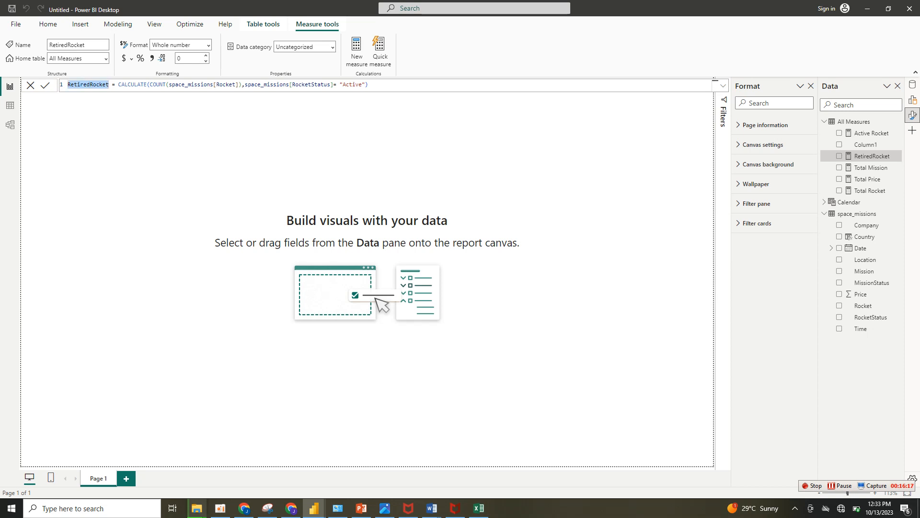
click(89, 84)
click(112, 84)
double_click(112, 85)
text(Retired Rocket)
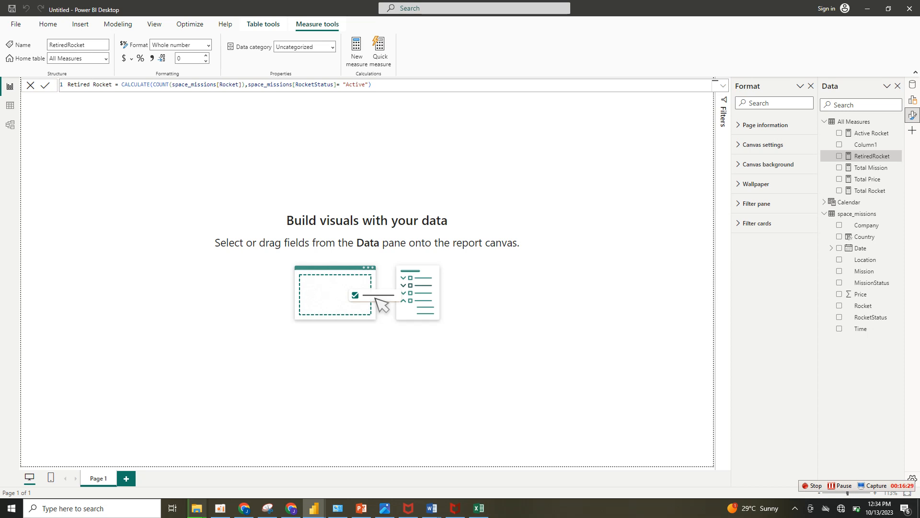
Set the Retired Rocket measure's RocketStatus filter value to "Retired" and commit the formula.
drag(365, 84, 349, 85)
text(Retired)
click(349, 84)
key(BackSpace)
click(378, 84)
key(Return)
Begin a new measure in the All Measures table named Success Mission, using the CALCULATE function.
drag(378, 84, 92, 84)
click(377, 84)
drag(378, 85, 67, 84)
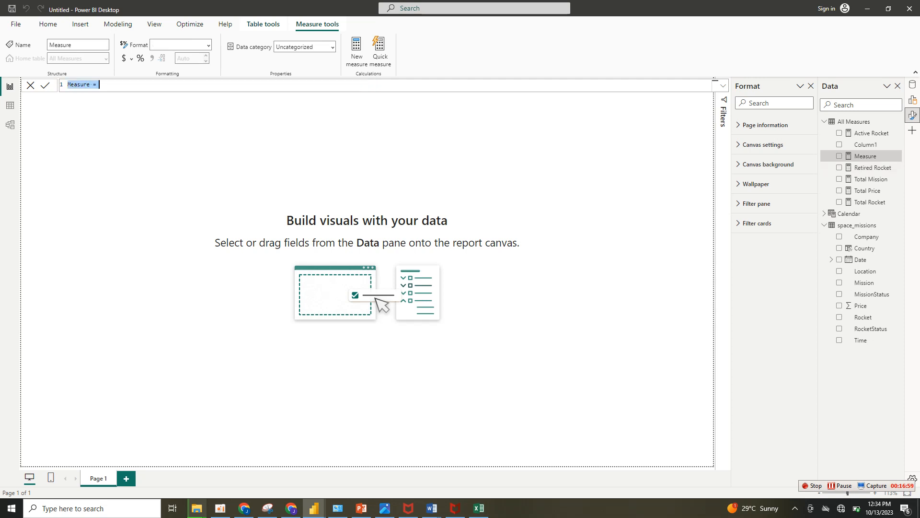
text(Success Mission = ca)
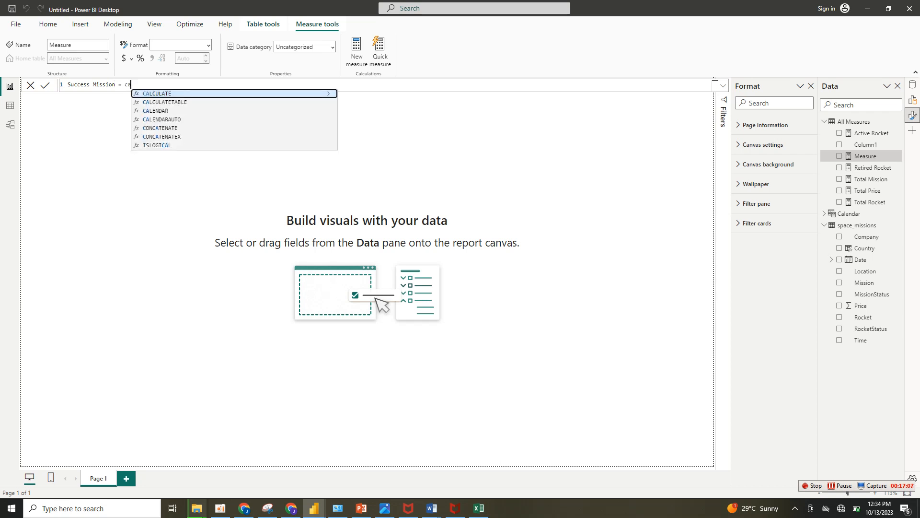
key(Tab)
Give CALCULATE in the Success Mission measure the expression COUNT(space_missions[Mission]).
text(count)
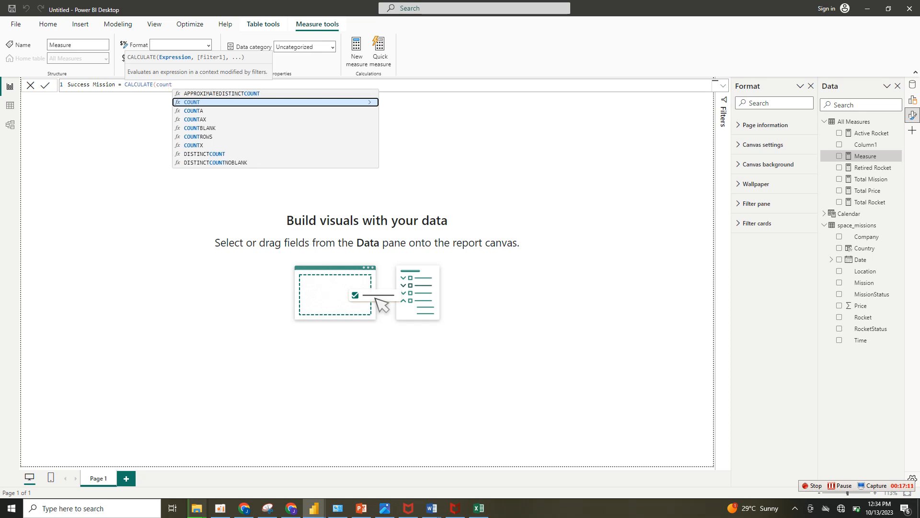
key(Tab)
text(mi)
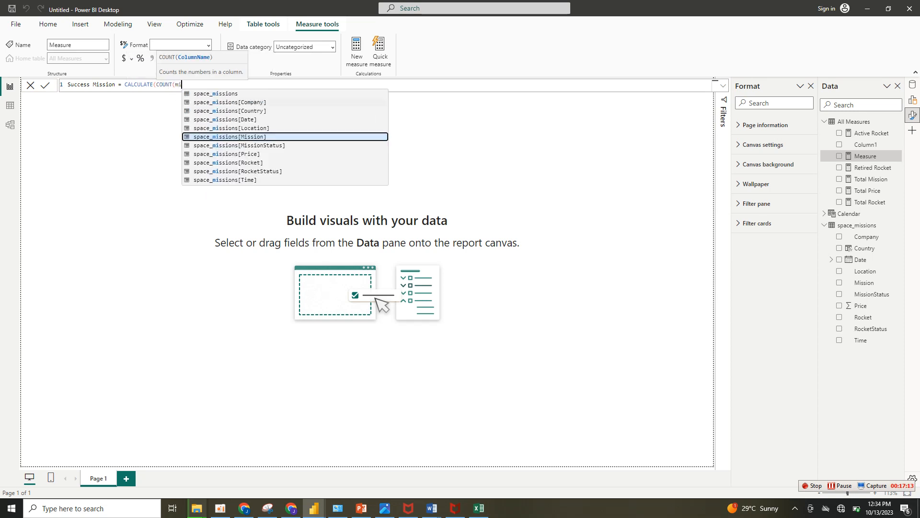
key(Tab)
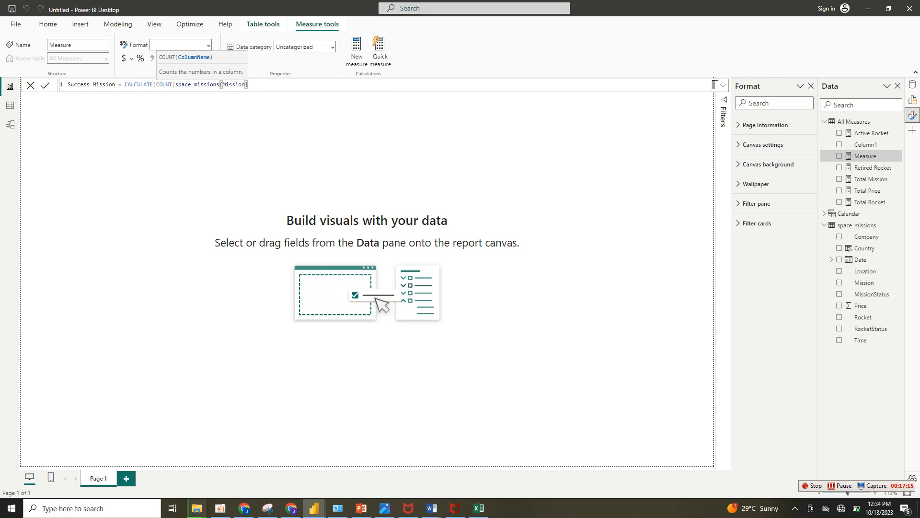
text(), )
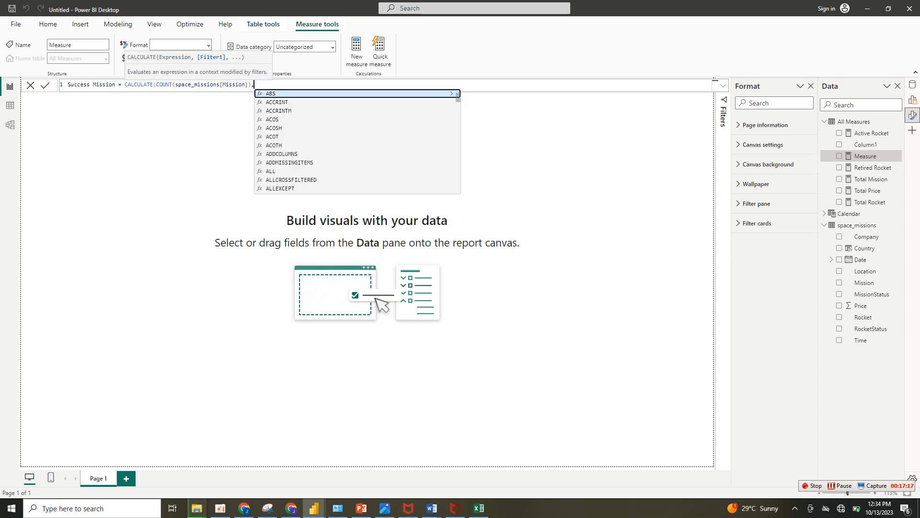
text(s)
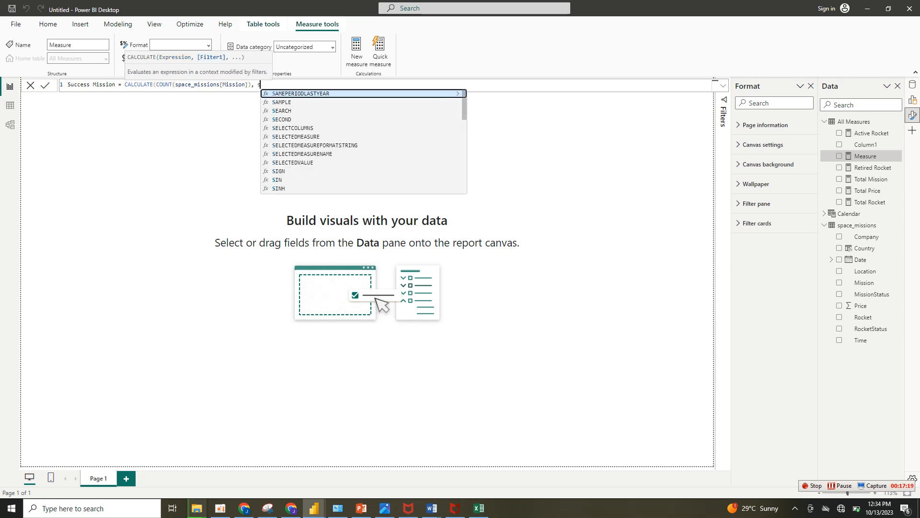
text(ta)
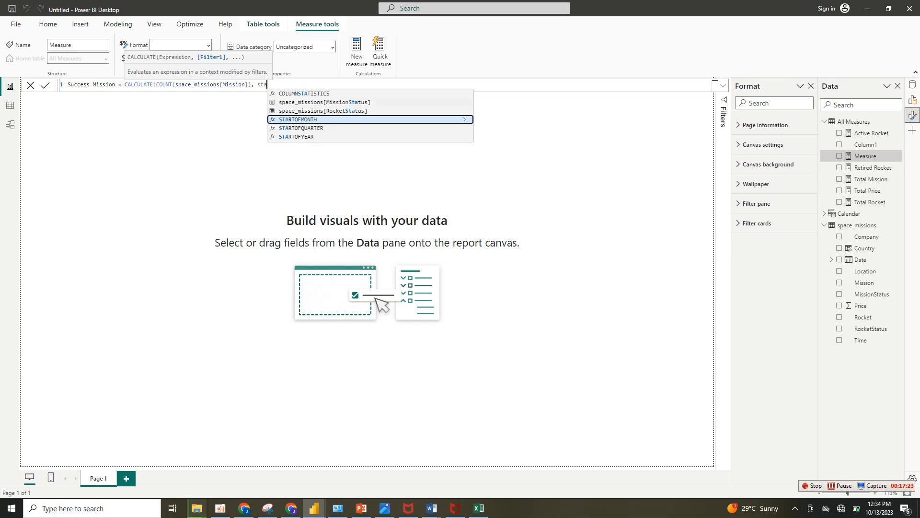
Complete the Success Mission measure with the filter space_missions[MissionStatus] = "Success" and commit it.
click(325, 102)
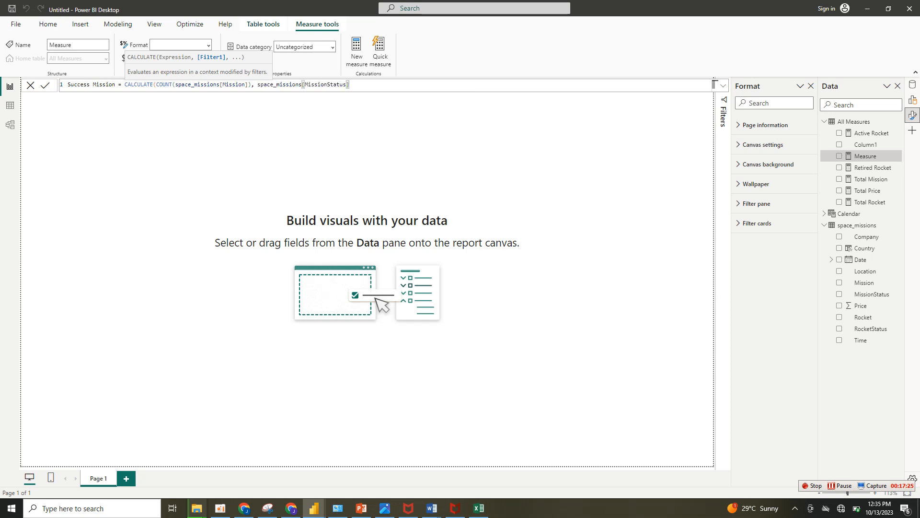
text(= "Success"))
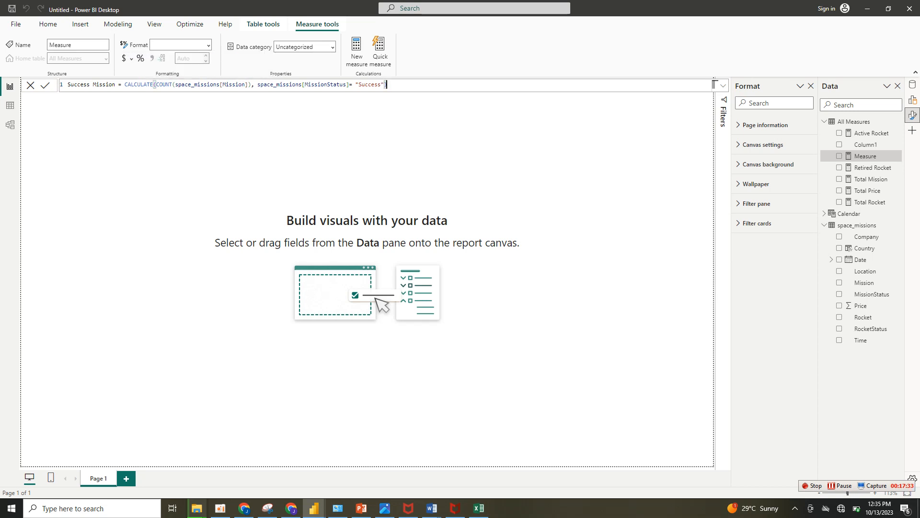
key(Return)
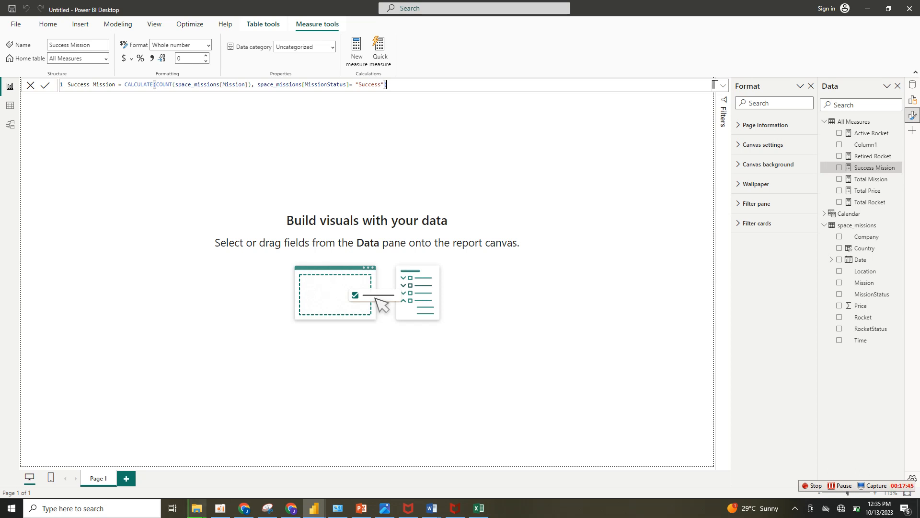
Reuse the Success Mission formula in a new All Measures measure named Failed Mission.
key(ctrl+a)
key(ctrl+c)
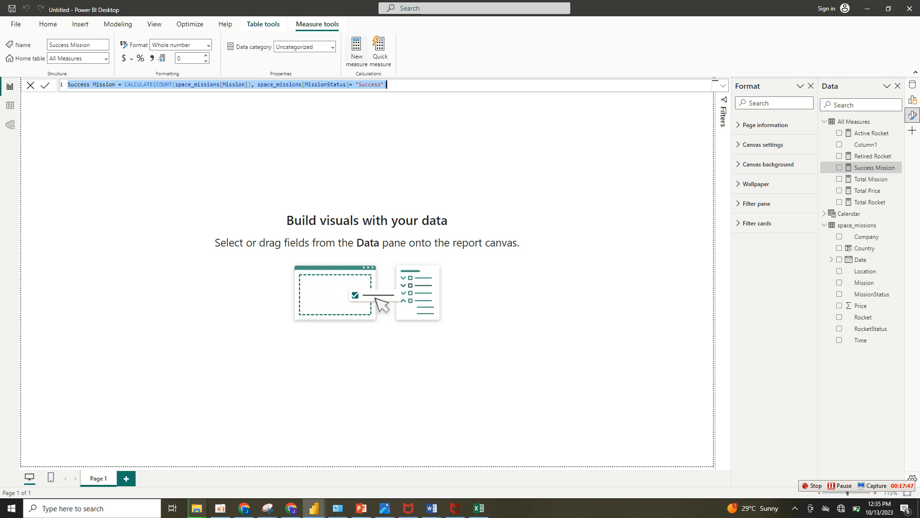
click(357, 51)
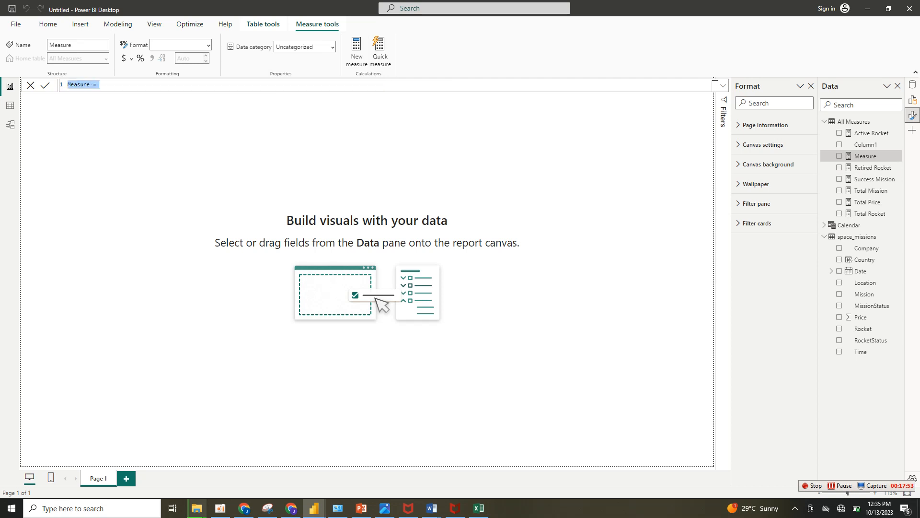
key(ctrl+v)
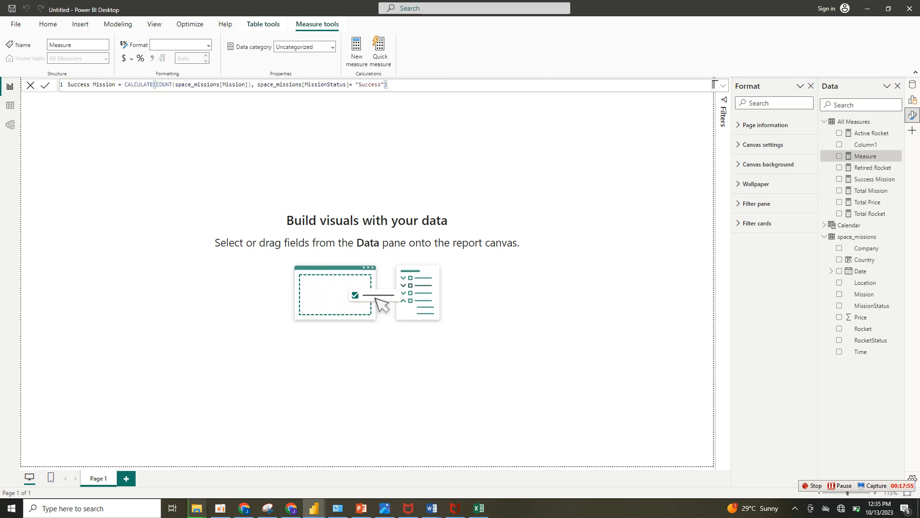
drag(90, 85, 68, 84)
key(Delete)
key(Delete)
text(Fail)
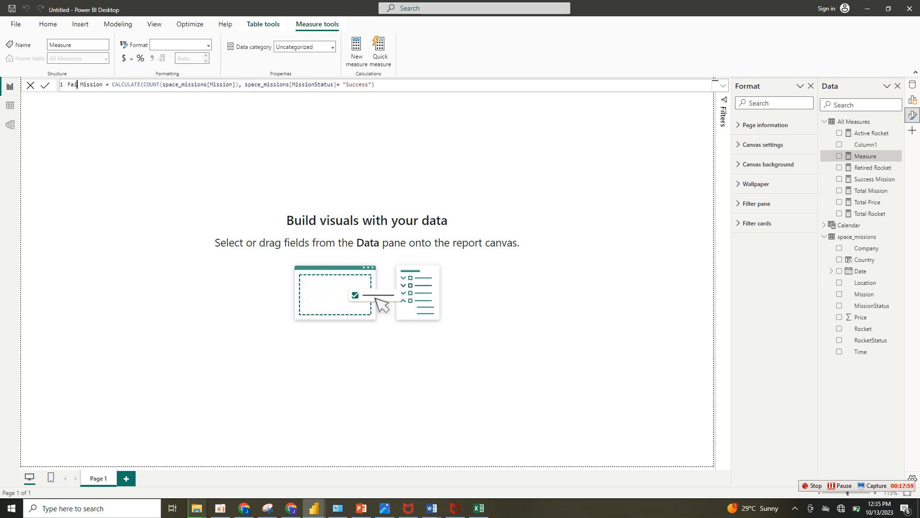
text(ed)
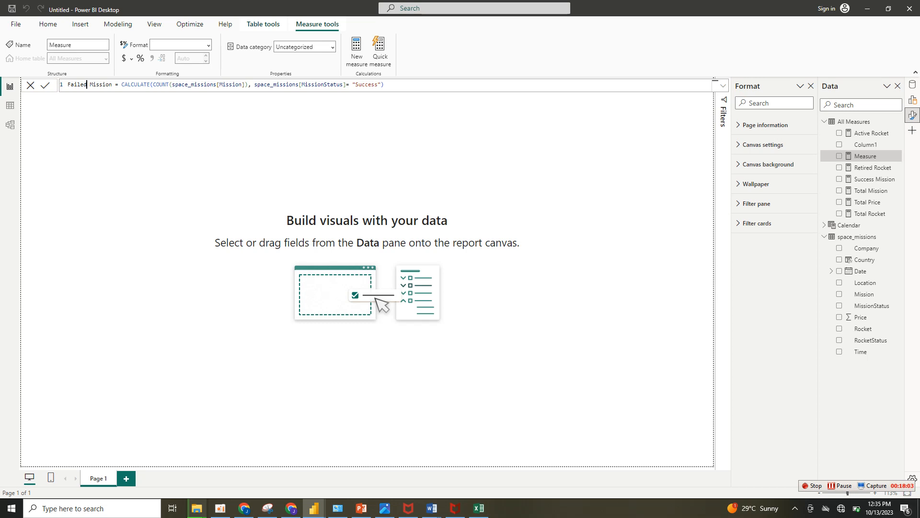
Set the Failed Mission measure's MissionStatus filter value to "Failure" and commit the formula.
click(382, 85)
drag(355, 85, 379, 85)
text(DF)
key(BackSpace)
key(BackSpace)
text(Failure)
key(Return)
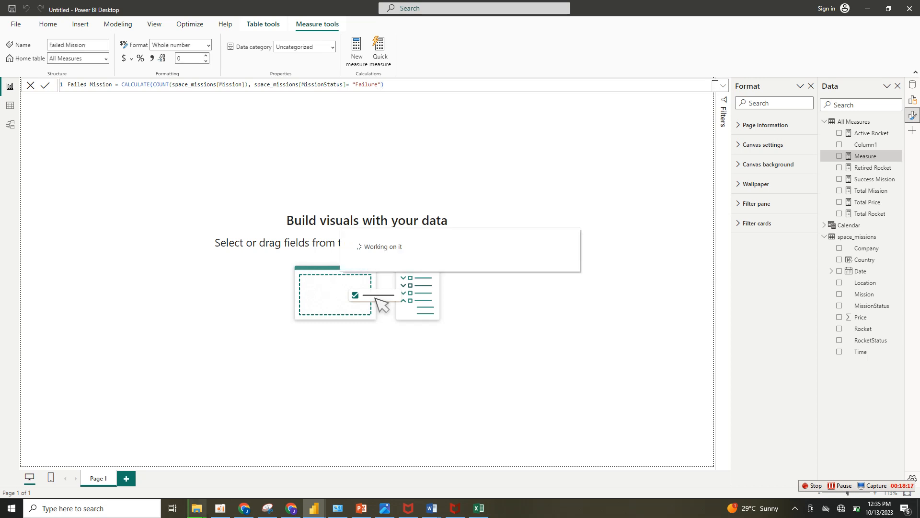
Reuse the Failed Mission formula in a new All Measures measure named Partial Failure.
key(ctrl+a)
key(ctrl+c)
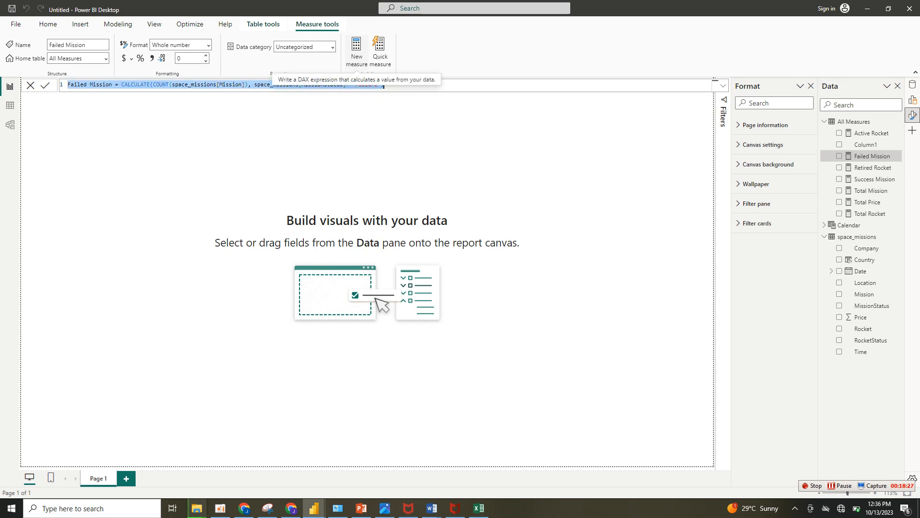
click(357, 51)
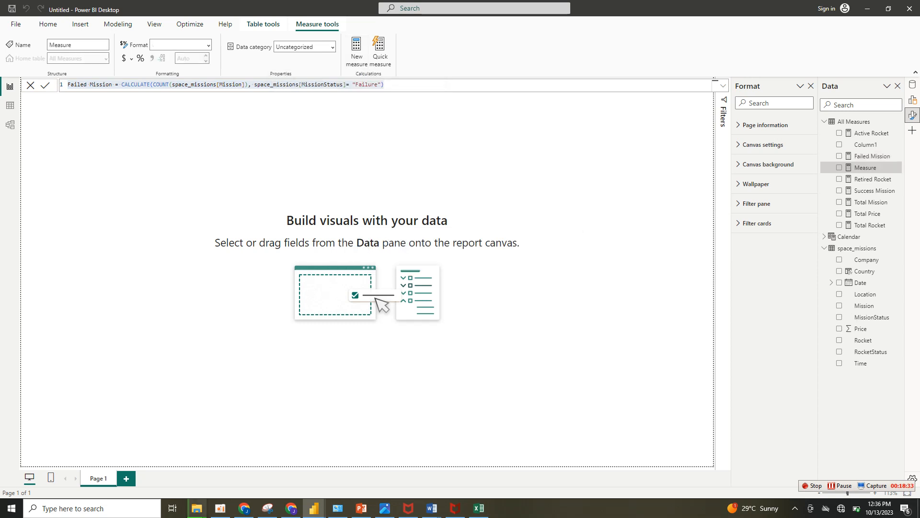
key(ctrl+v)
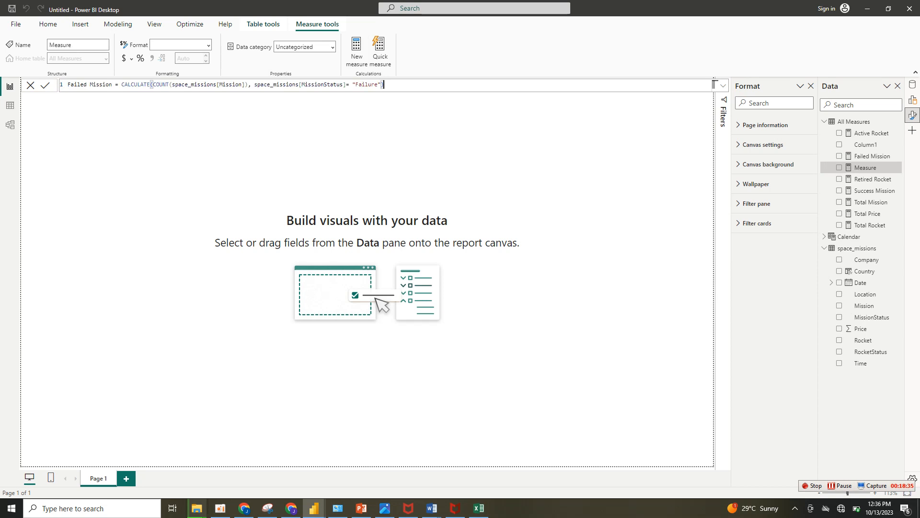
key(Return)
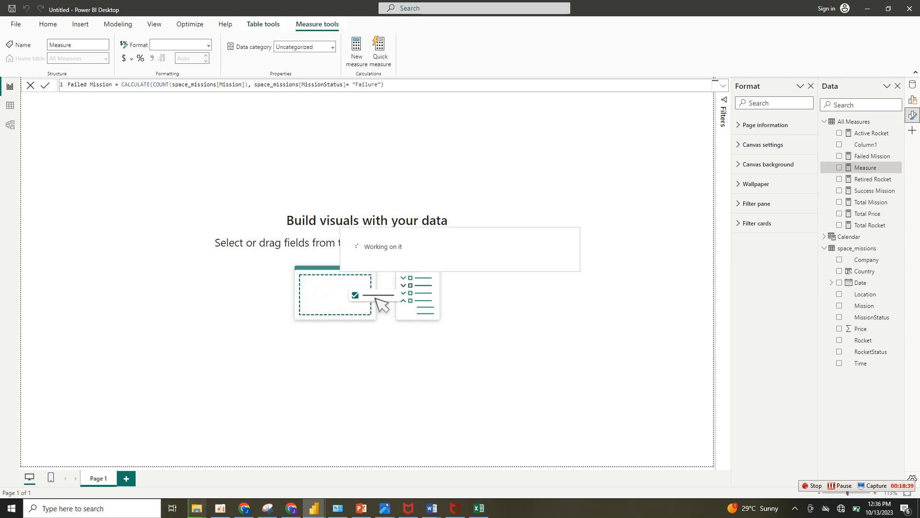
drag(113, 85, 67, 84)
text(Partia)
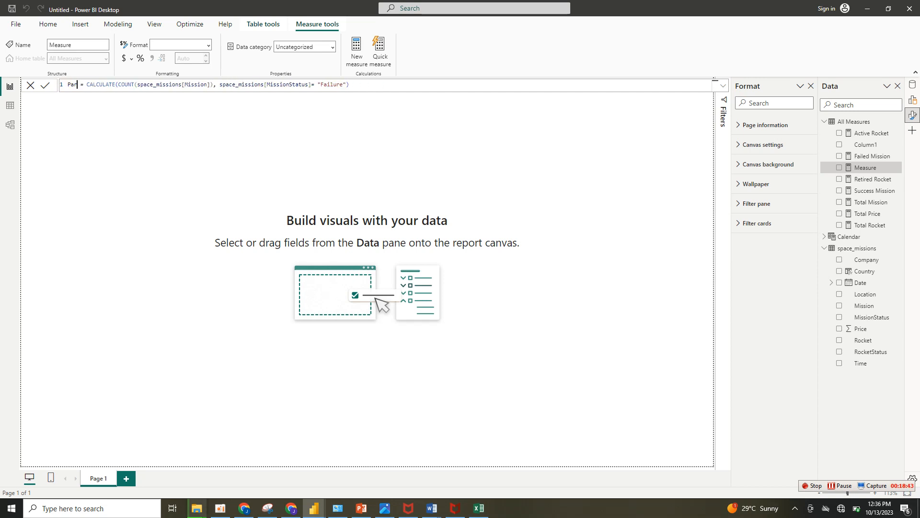
text(l Failu)
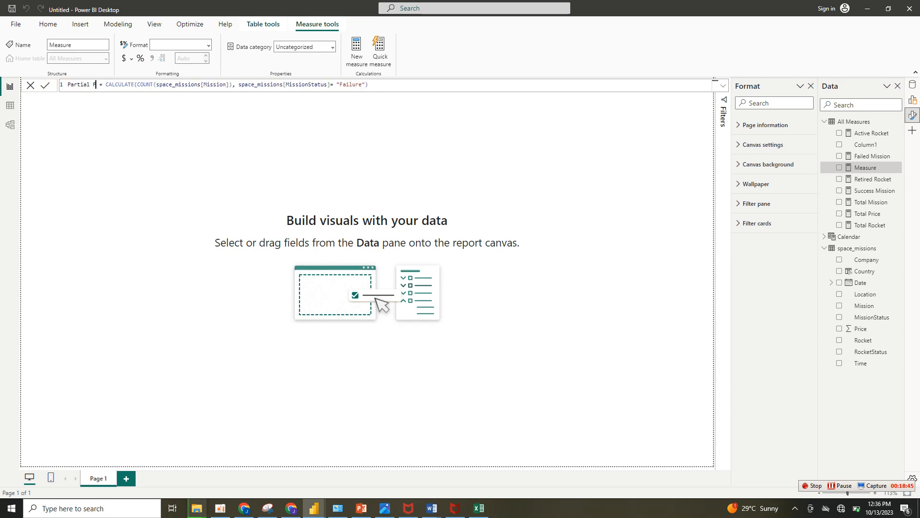
text(re)
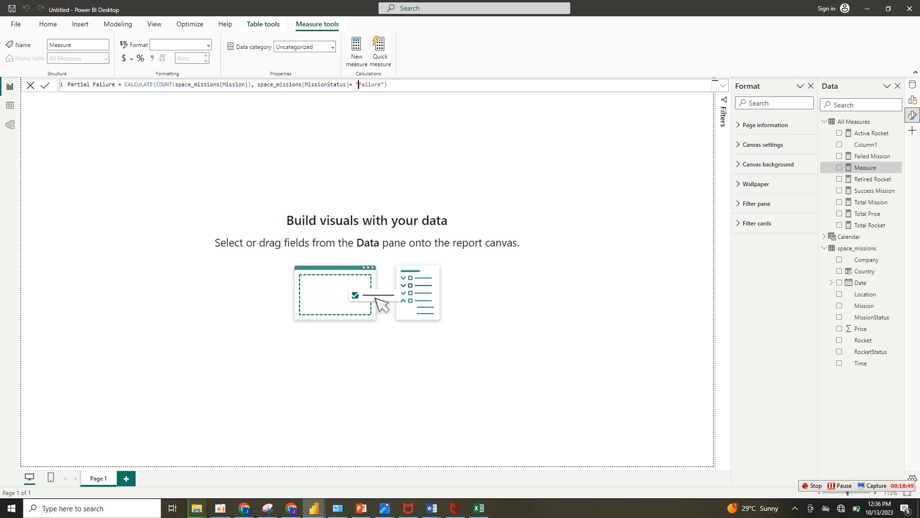
Set the Partial Failure measure's MissionStatus filter value to "Partial Failure" and commit the formula.
key(Left)
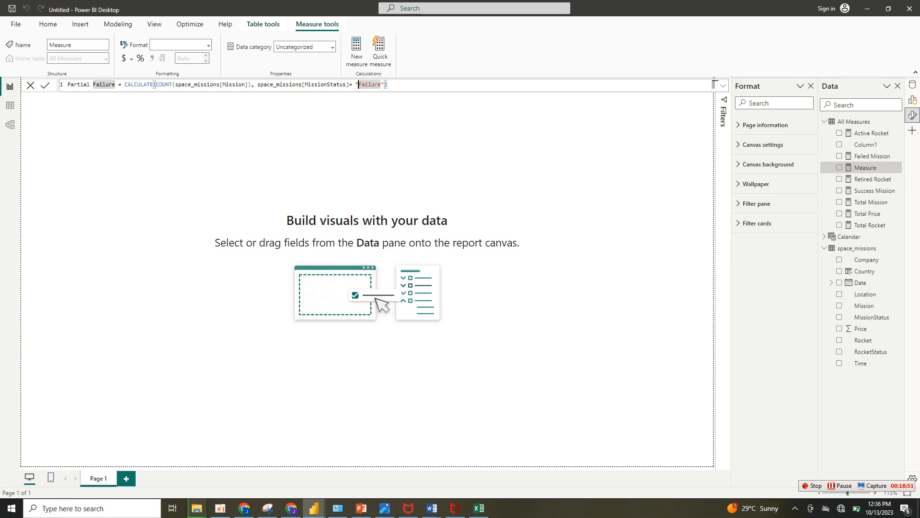
click(387, 85)
text(Fart)
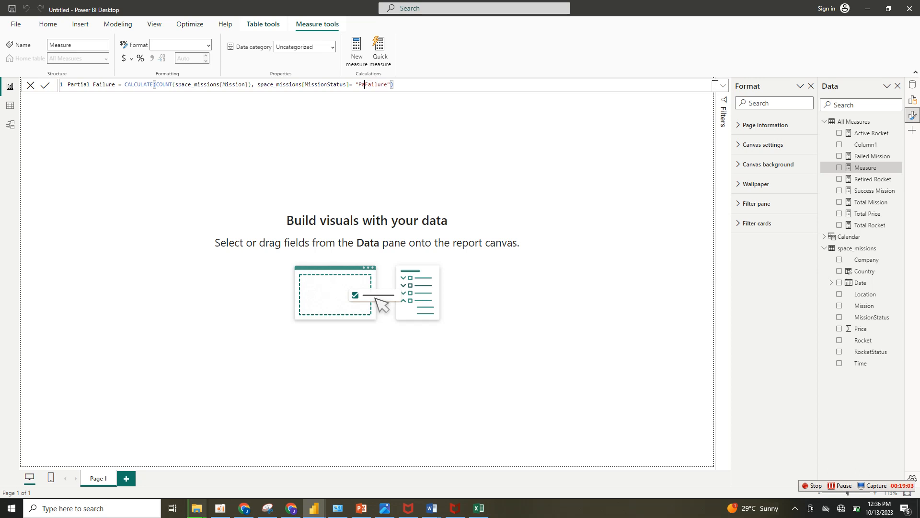
text(ial)
key(Return)
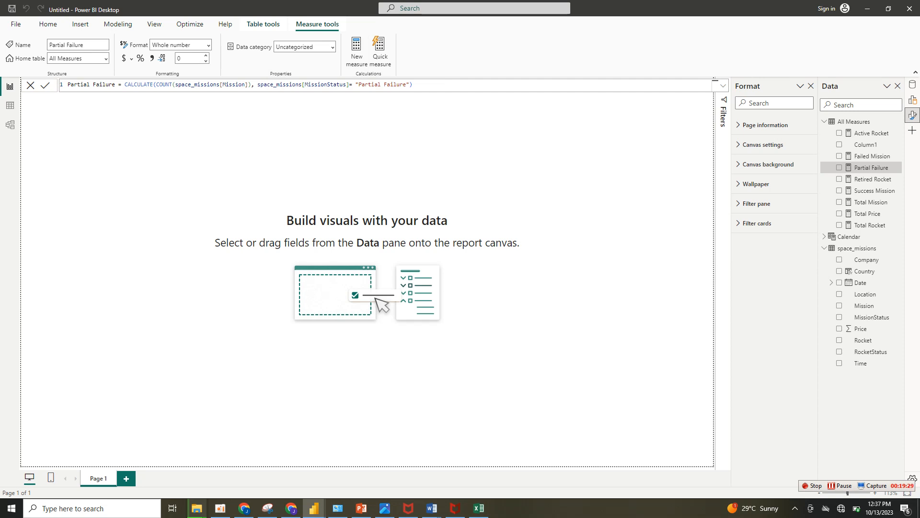
Reuse the Failed Mission formula in a new All Measures measure named Prelaunch failure.
click(357, 51)
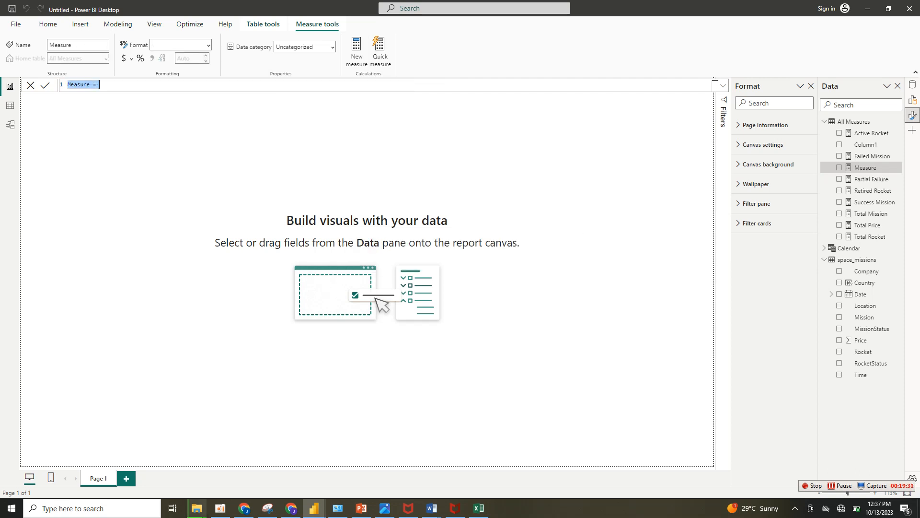
key(ctrl+v)
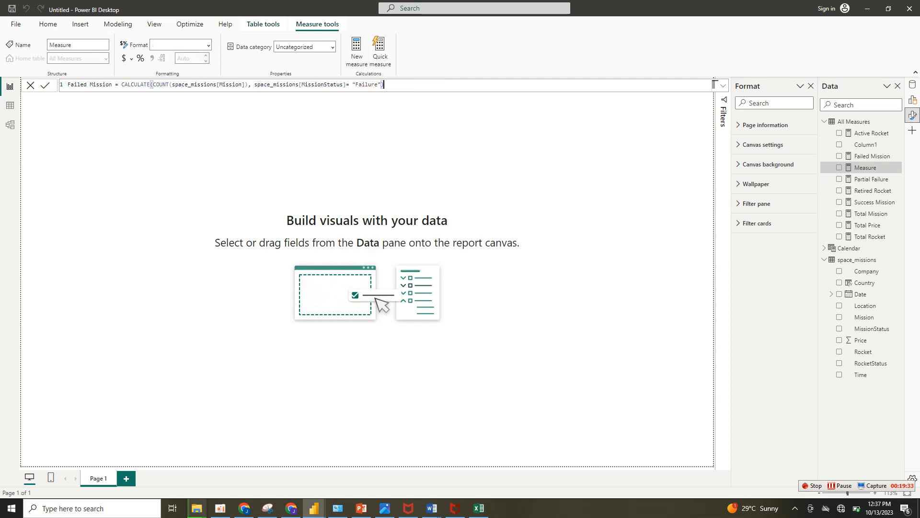
key(shift+Home)
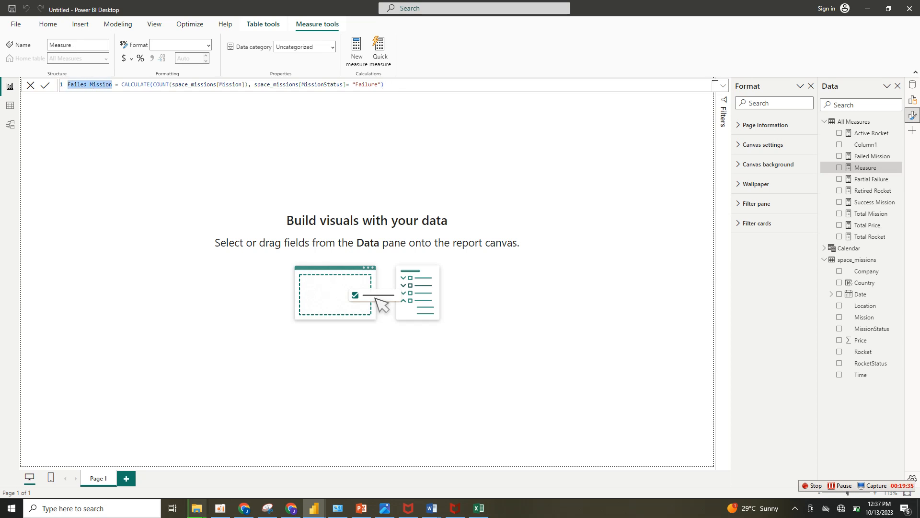
text(Pre)
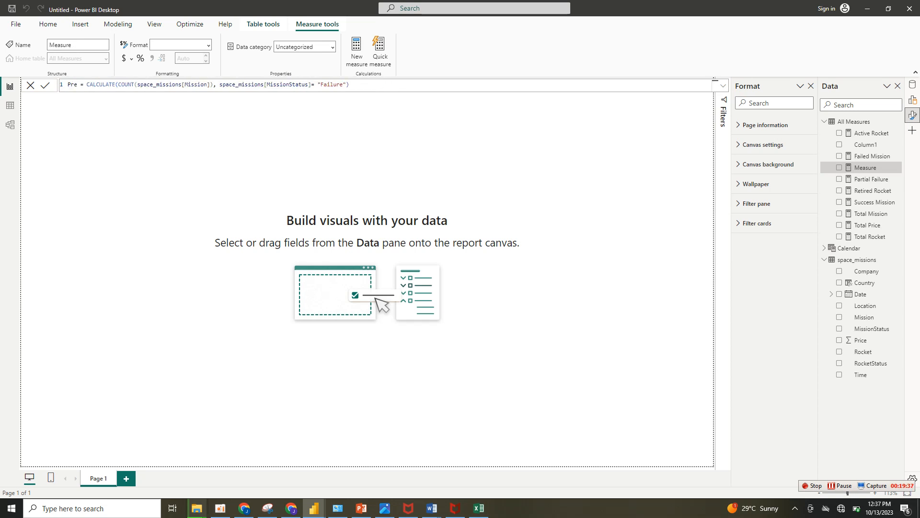
text(launc)
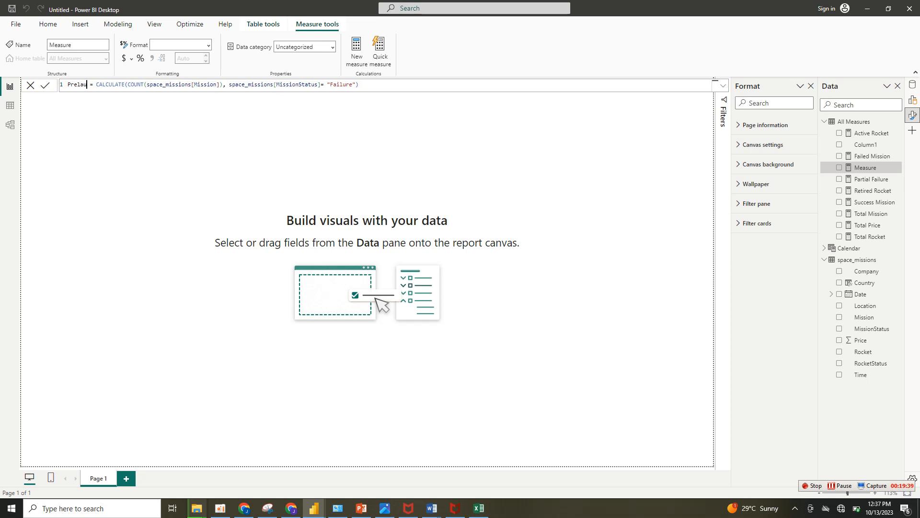
text(h)
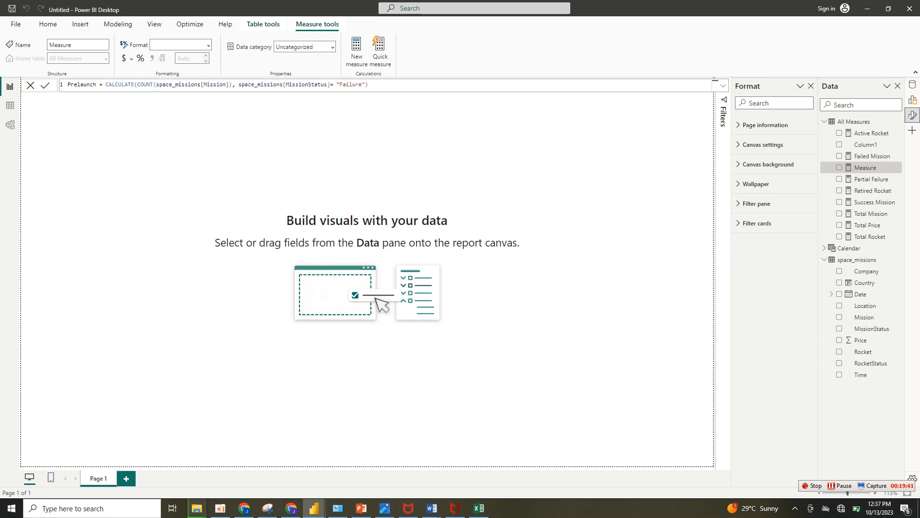
text( failure)
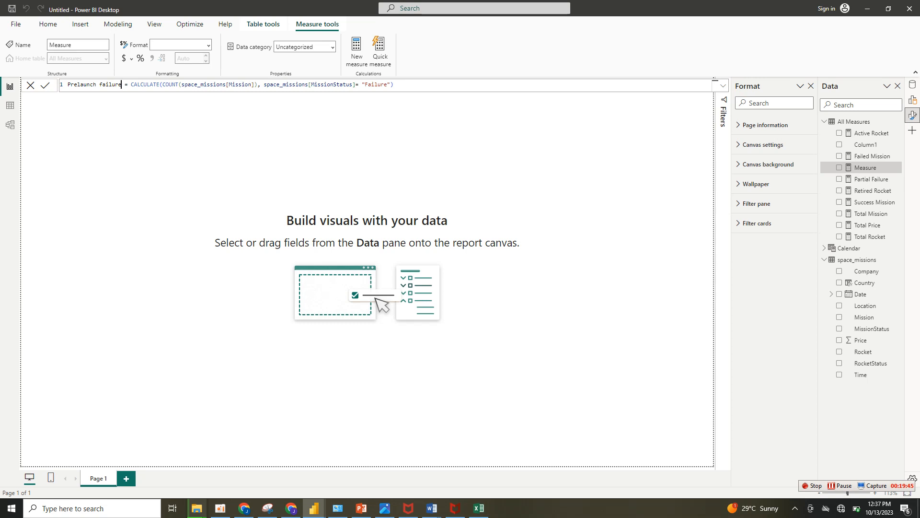
Prefix the "Failure" MissionStatus filter value with "Prelaunch" in the Prelaunch failure measure and commit the formula.
click(365, 84)
text(Prelaunch)
key(Return)
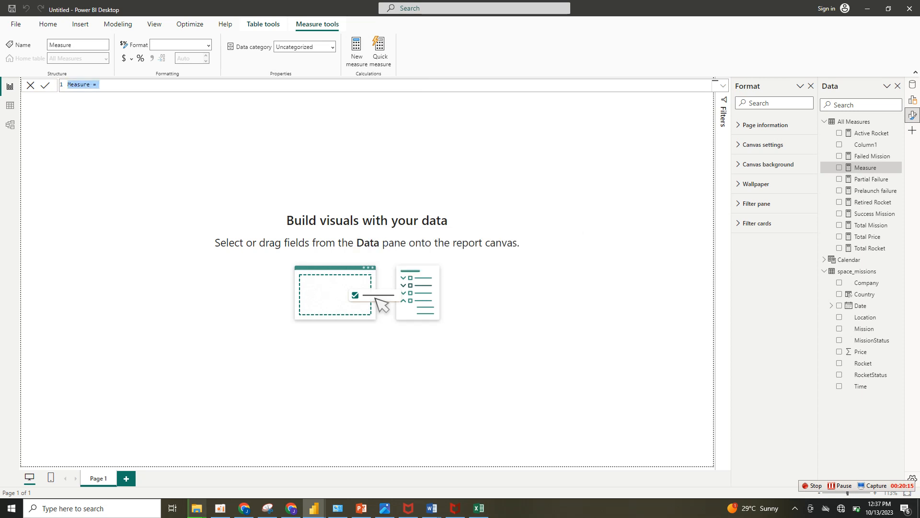
Define a new All Measures measure named Success Rate with DIVIDE, using [Success Mission] as the numerator.
text(s)
text(Success )
text(Rate =)
text( div)
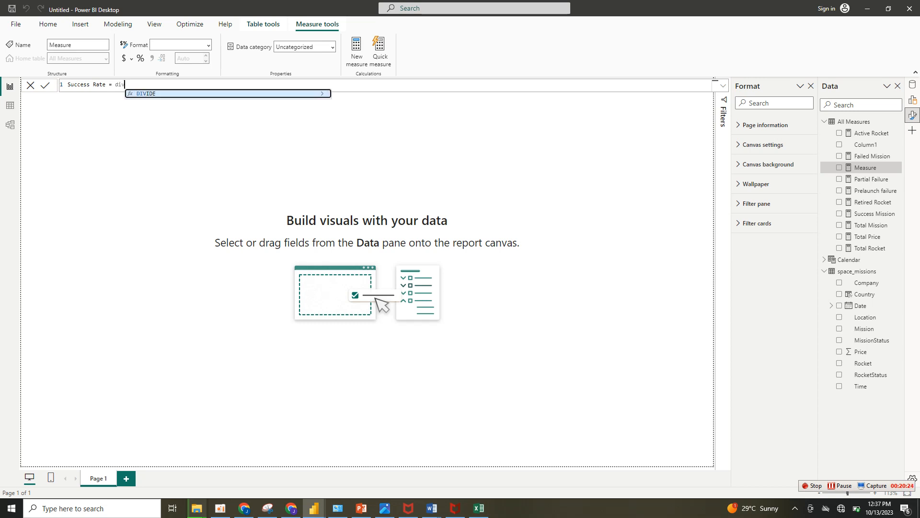
key(Tab)
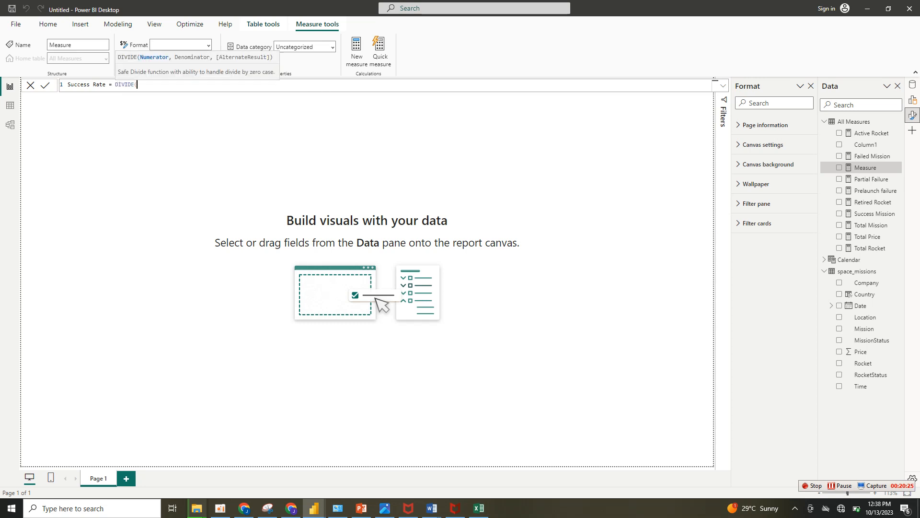
text(mi)
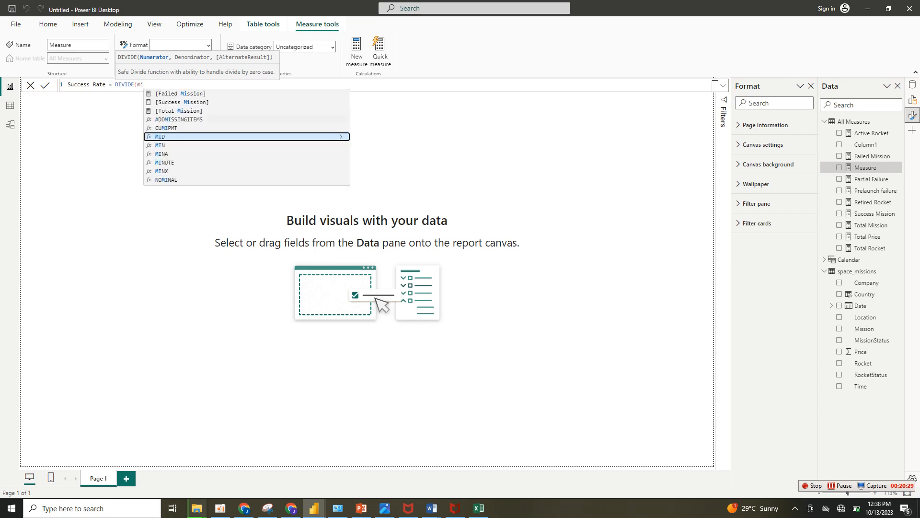
text(ss)
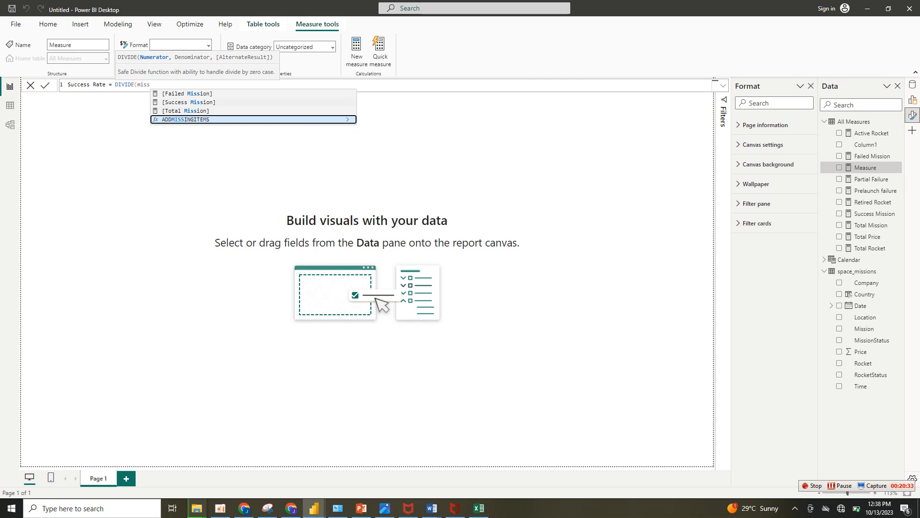
click(189, 102)
Complete the Success Rate formula with [Total Mission] as the denominator, commit it, and format the measure as a percentage.
text(, )
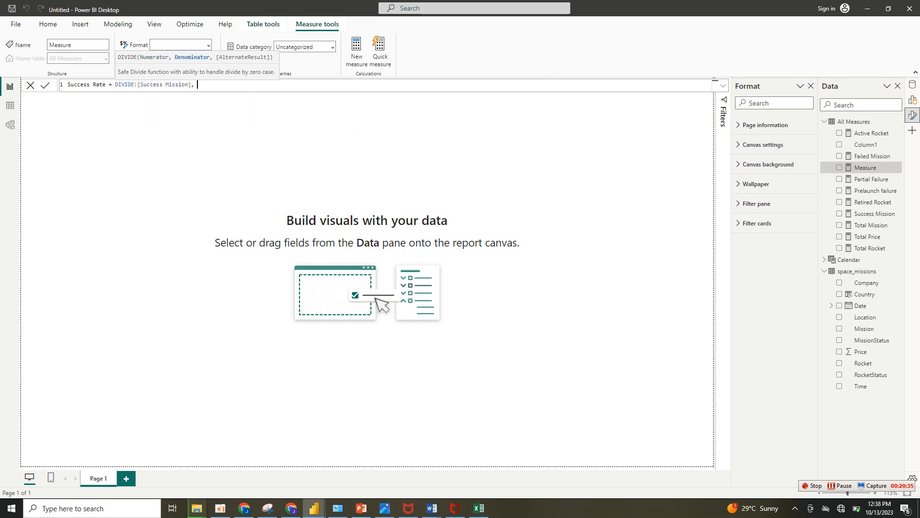
text(tot)
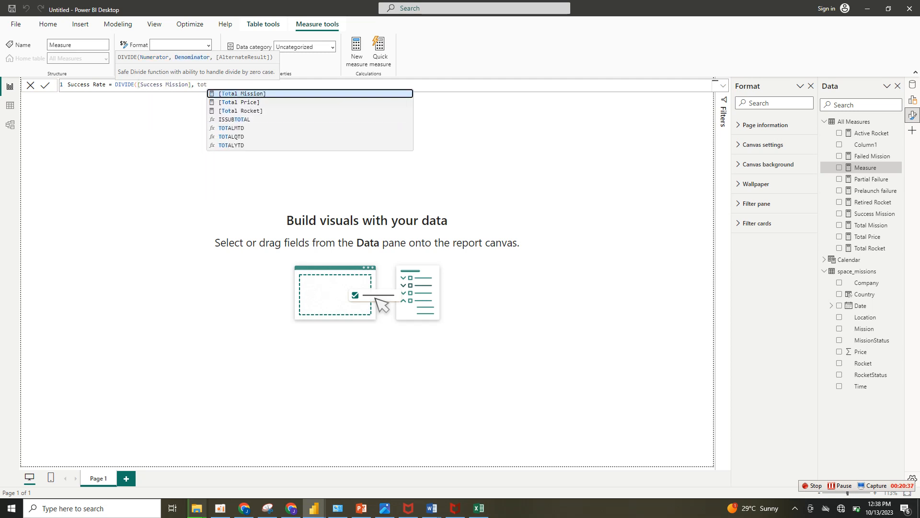
key(Tab)
key(Return)
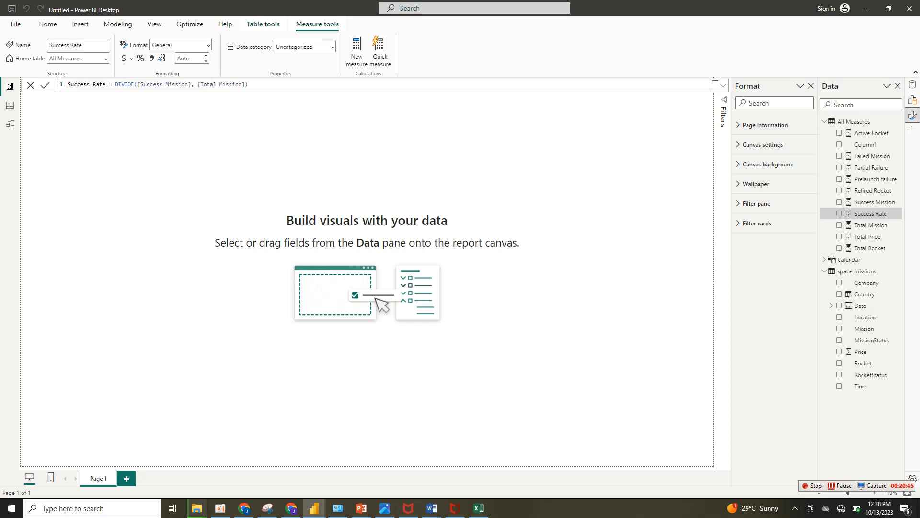
click(141, 59)
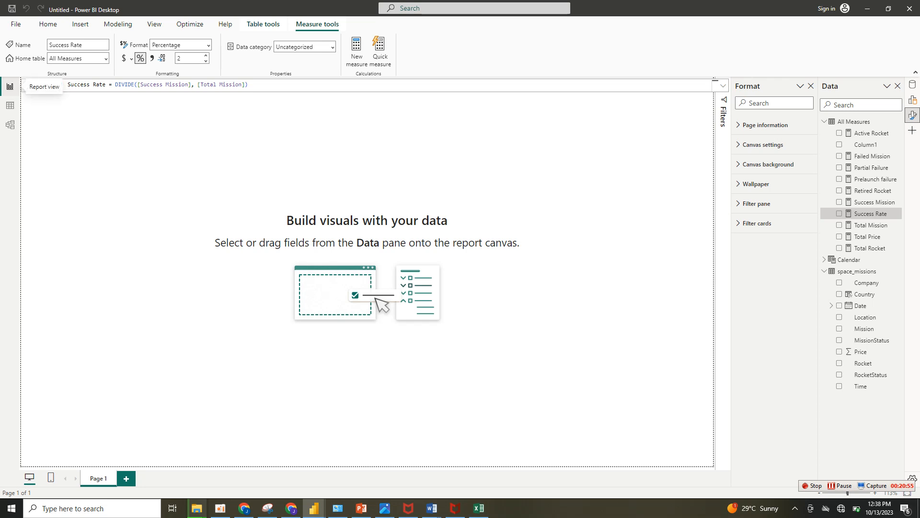
click(31, 85)
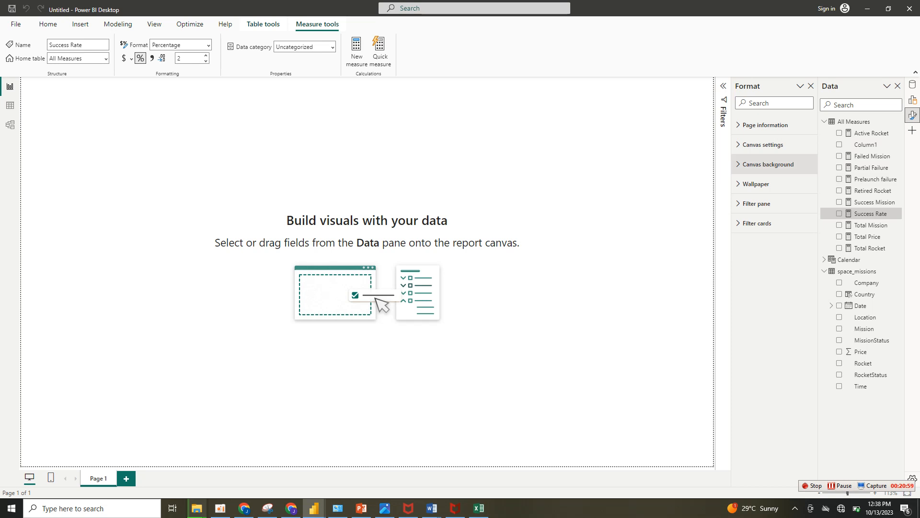
Set the canvas background color to black (#000000) with 0% transparency.
click(767, 164)
click(753, 197)
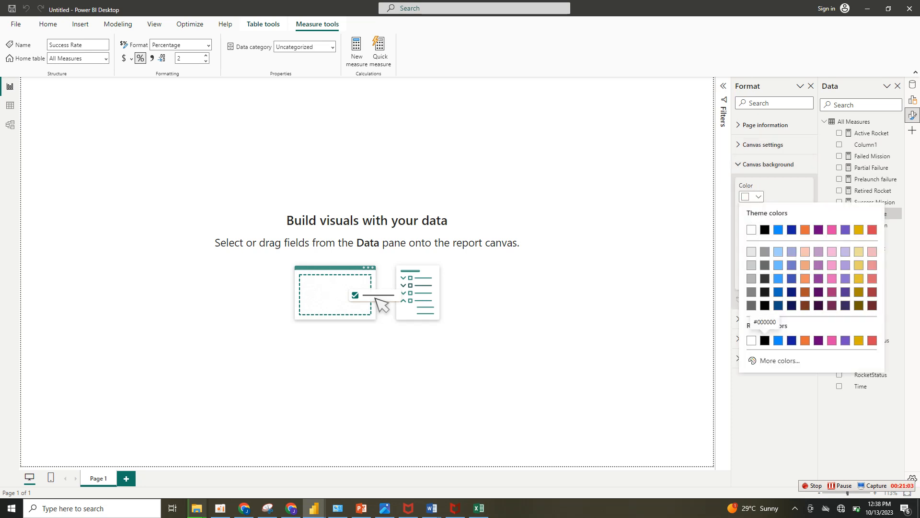
click(765, 341)
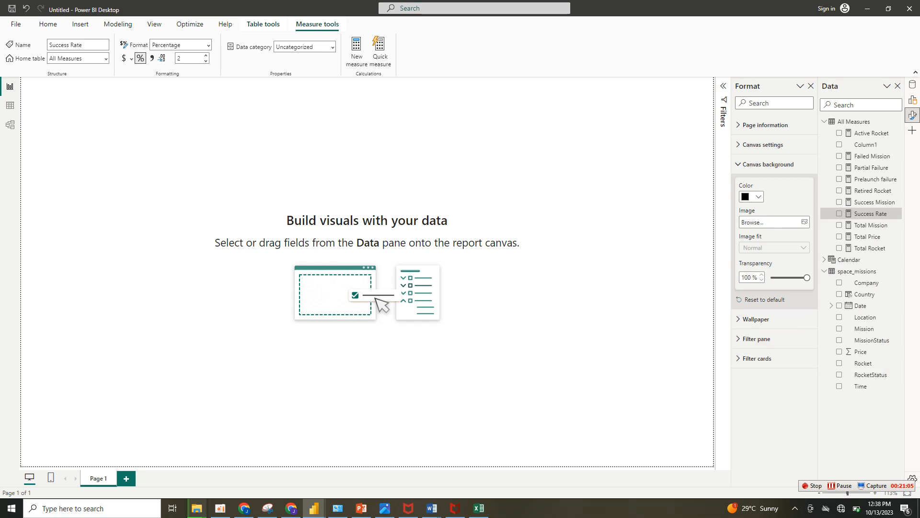
drag(807, 278, 771, 278)
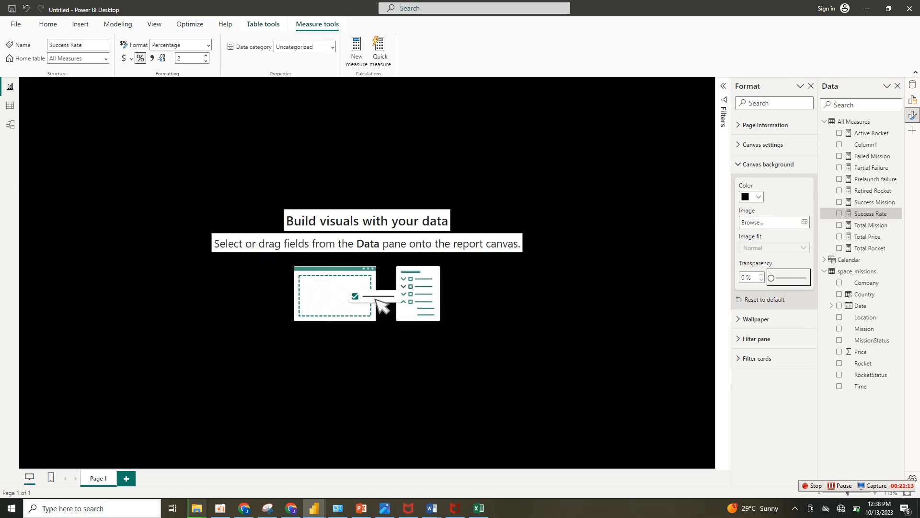
click(758, 196)
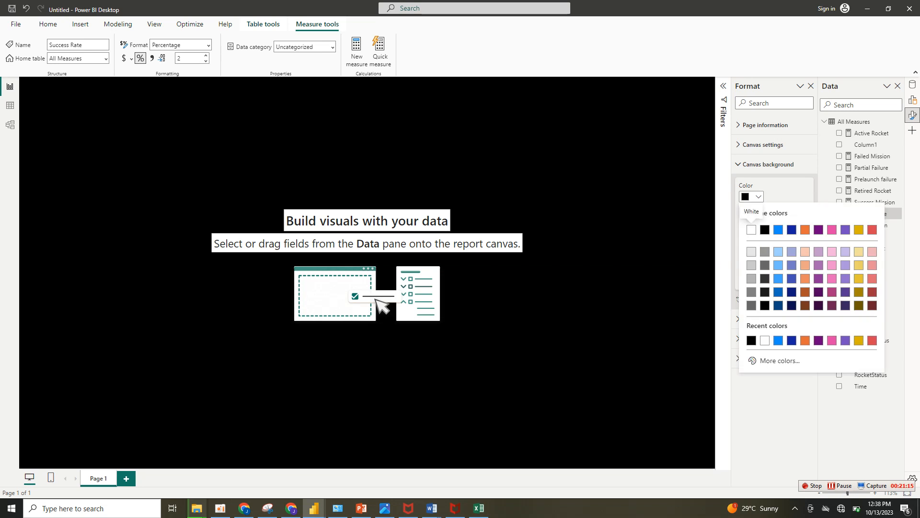
click(759, 196)
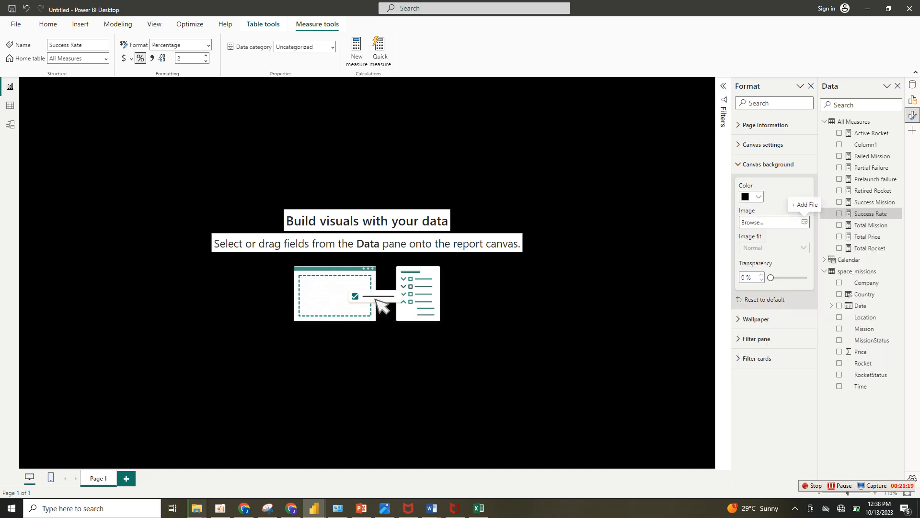
Load Picture1 from the Downloads folder as the canvas background image, with the file filter set to All files.
click(805, 222)
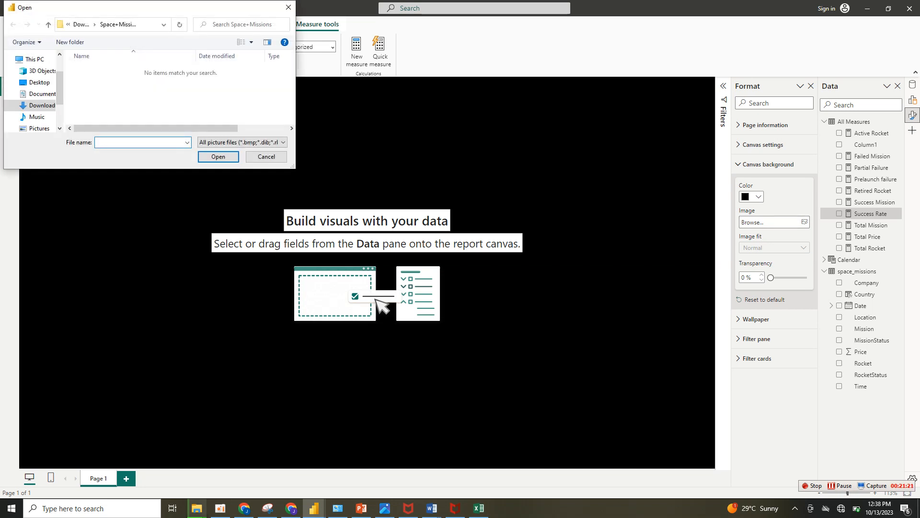
click(240, 142)
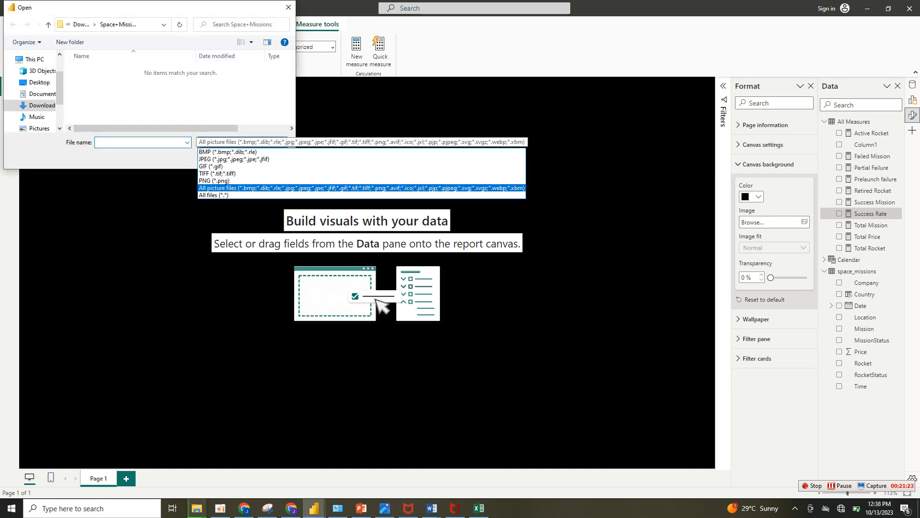
click(223, 195)
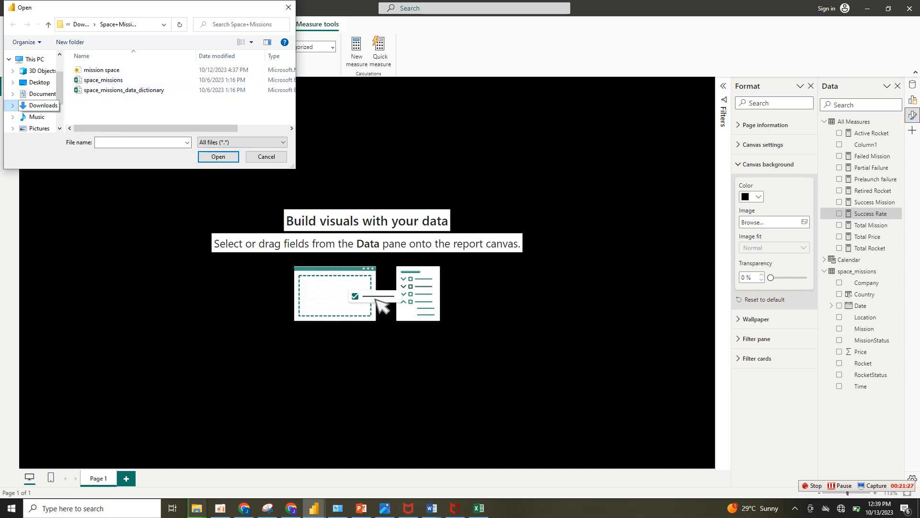
click(43, 105)
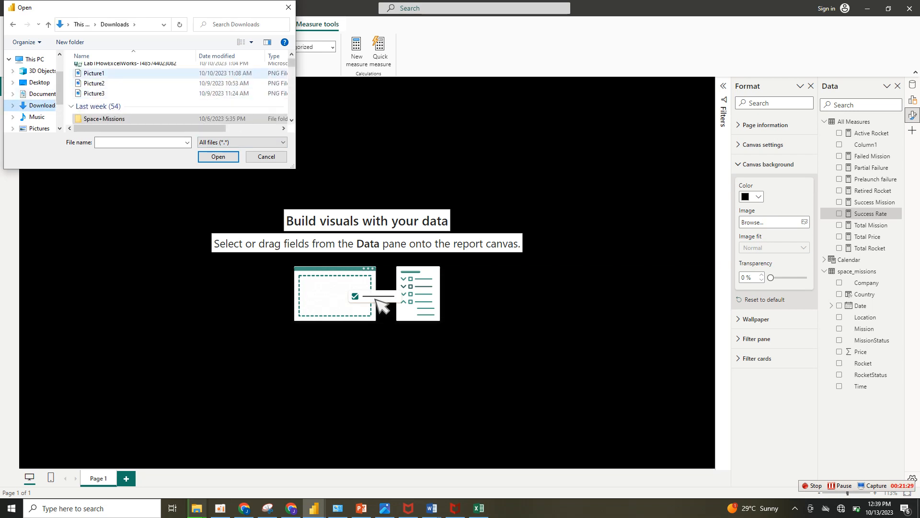
click(94, 73)
key(Return)
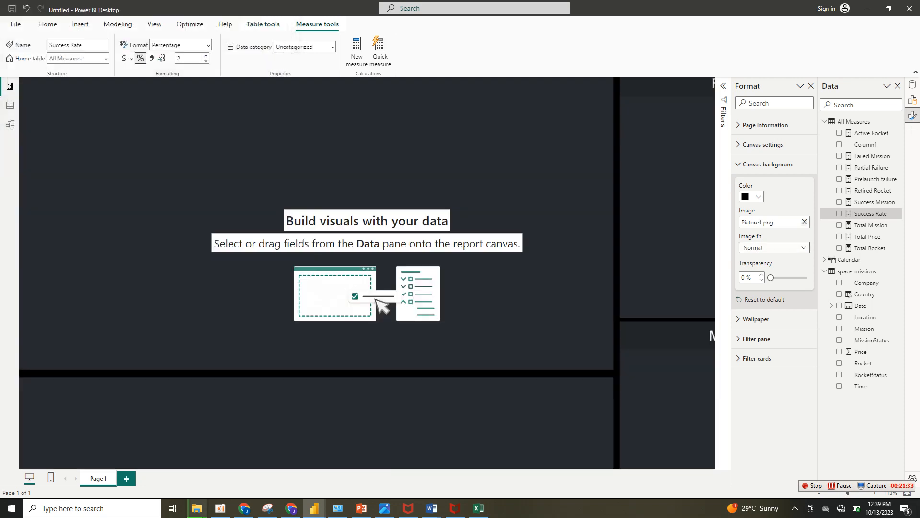
Set the canvas background's image fit to Fit.
click(775, 248)
click(767, 270)
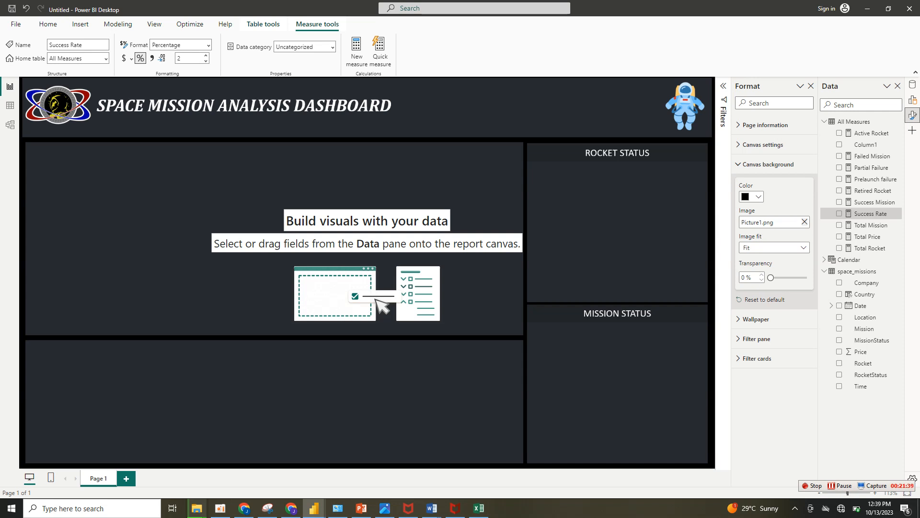
click(383, 191)
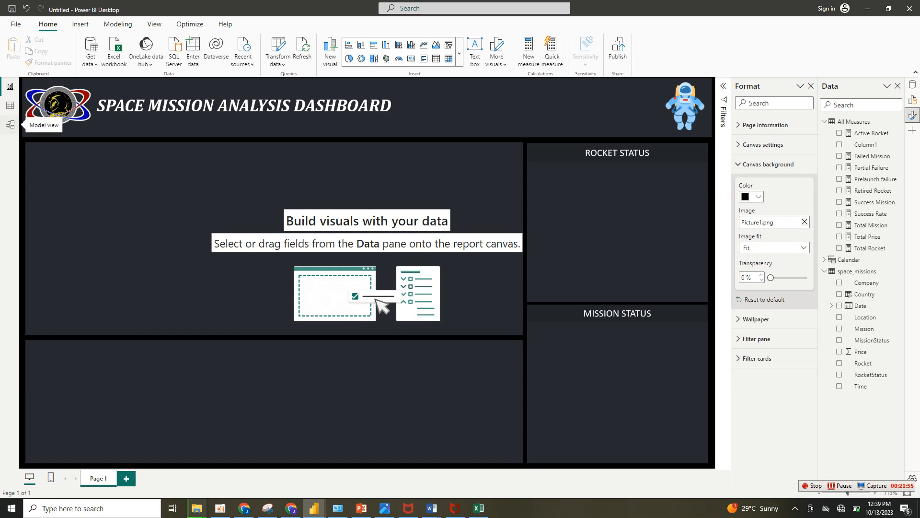
Create a relationship in the data model between the Calendar table's Date and the space_missions table's Date.
click(10, 125)
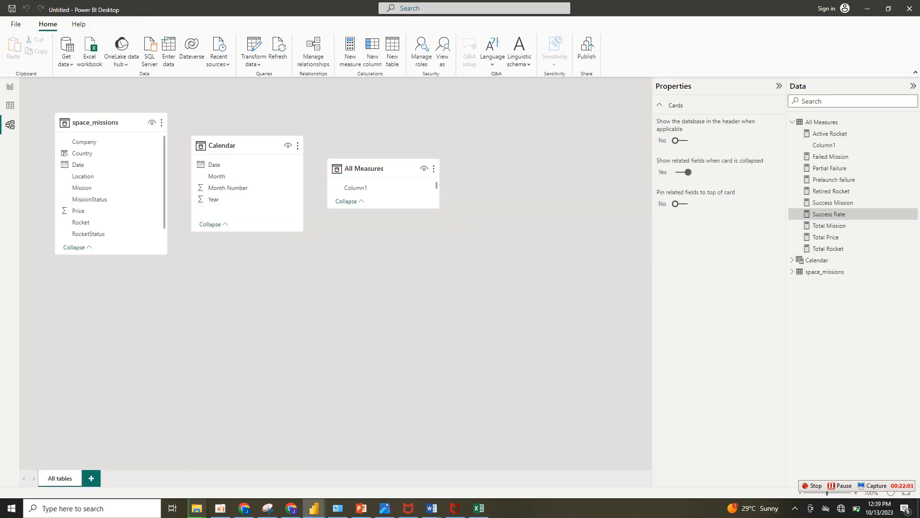
drag(113, 123, 141, 123)
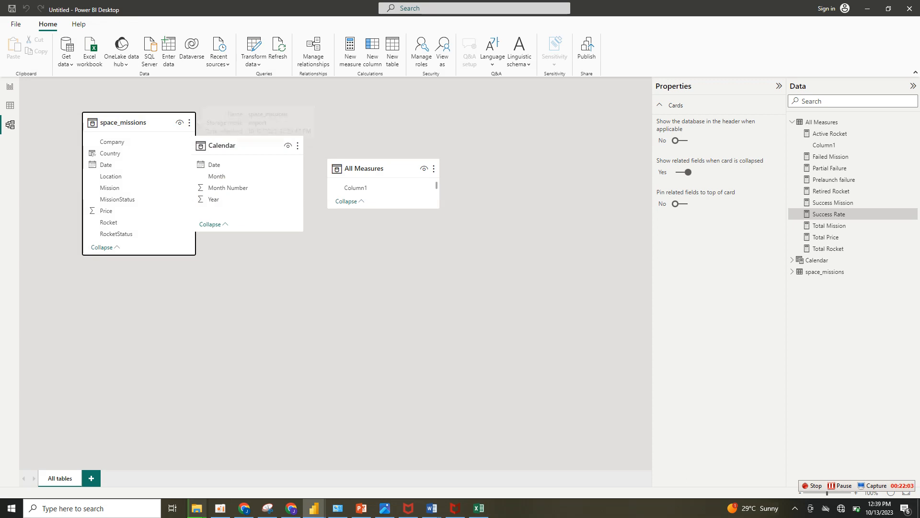
drag(139, 112, 111, 122)
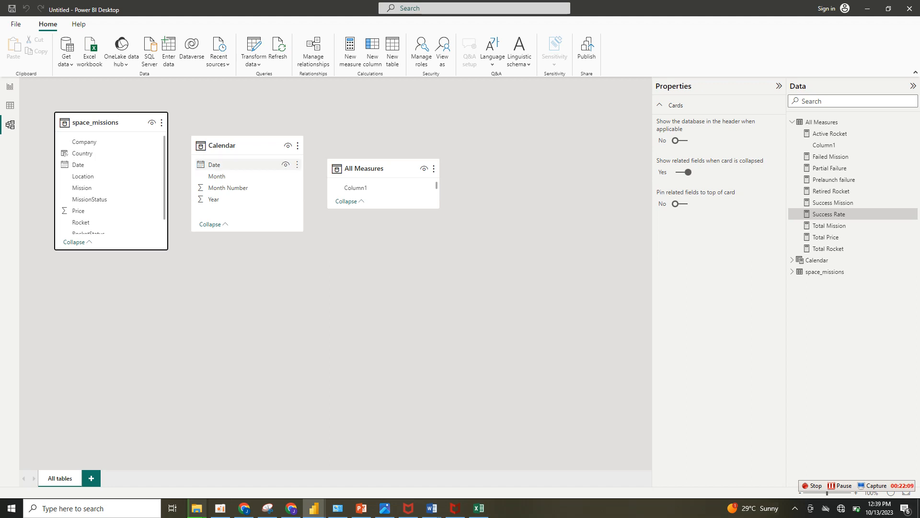
drag(216, 164, 101, 164)
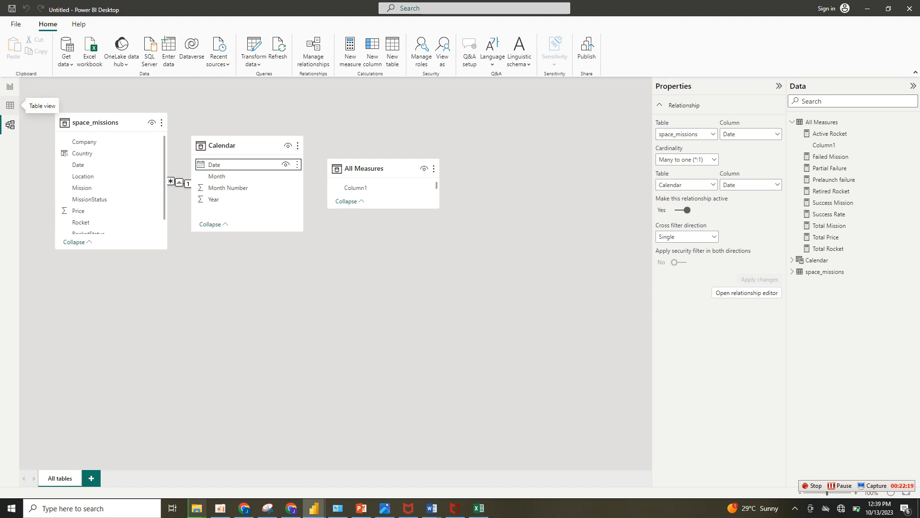
Add an empty slicer to the report page, shrink its height, and move it over the upper chart area beside Rocket Status.
click(9, 87)
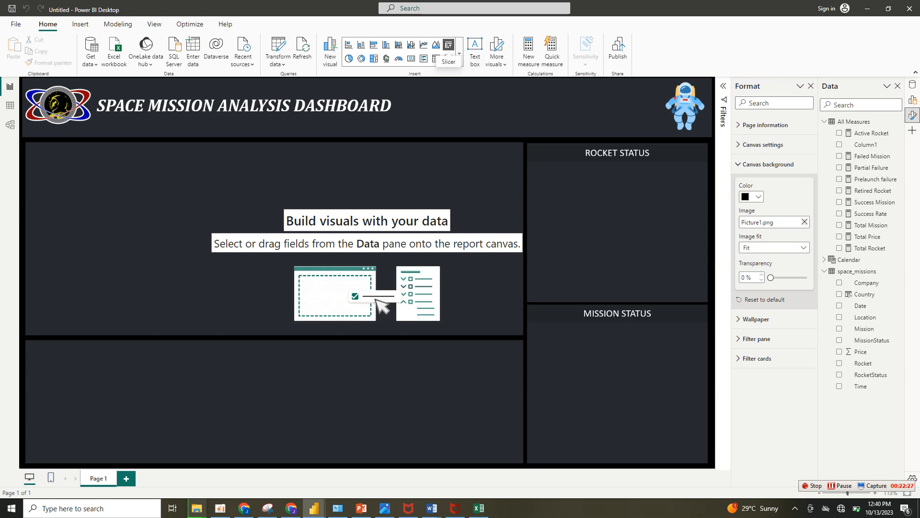
click(448, 45)
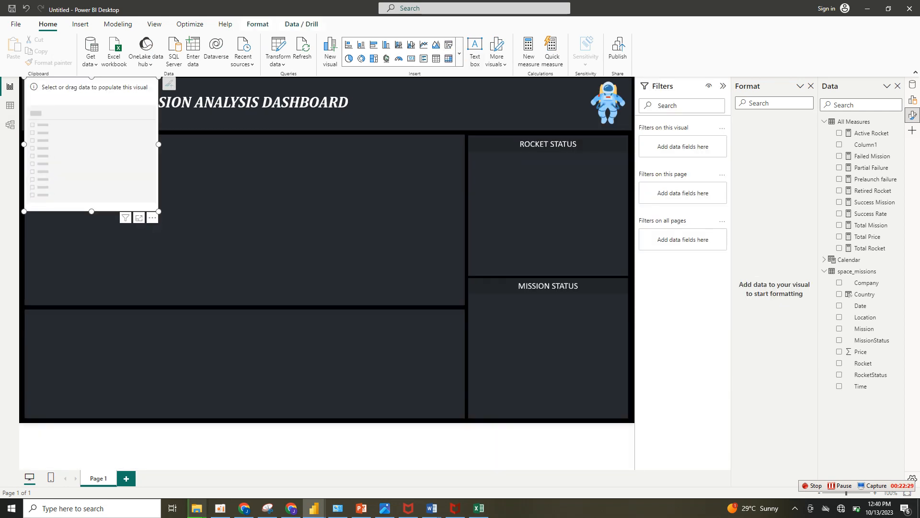
drag(159, 211, 171, 124)
drag(125, 99, 443, 175)
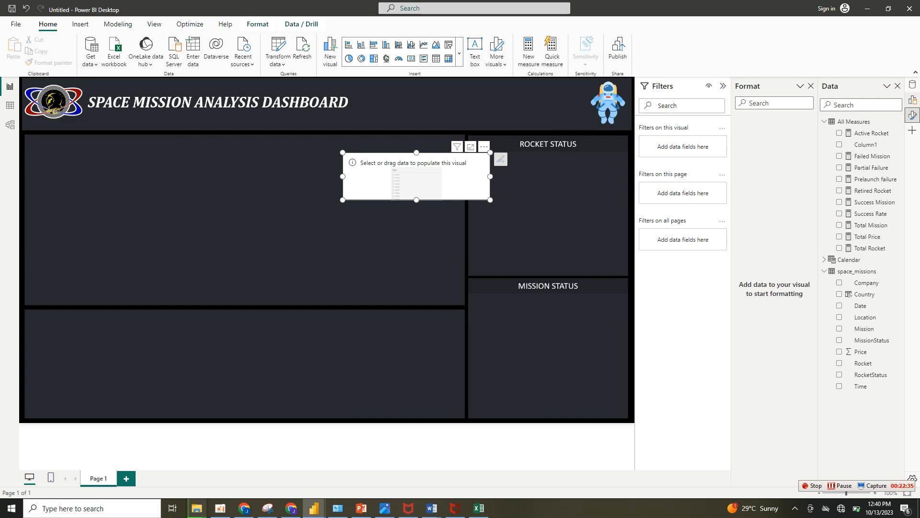
Open the visual building options alongside the formatting options and assign the Calendar table's Year field to the slicer.
right_click(912, 100)
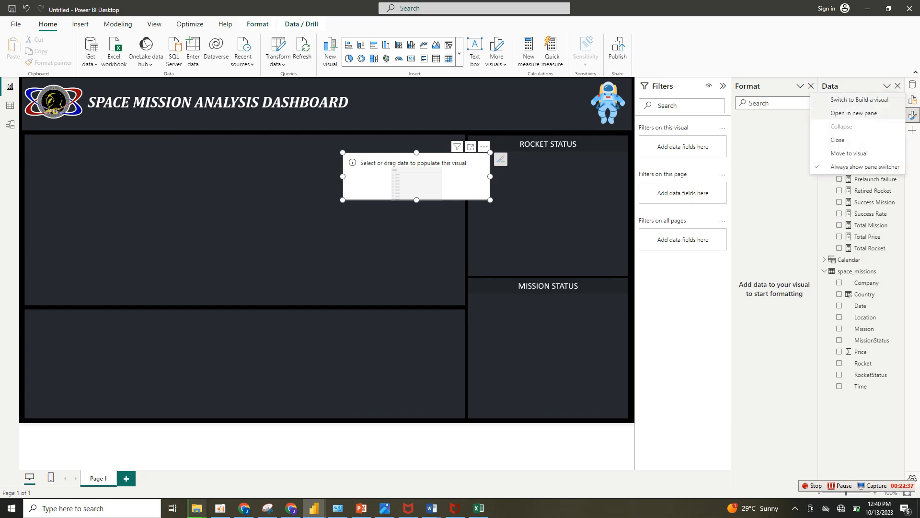
click(854, 113)
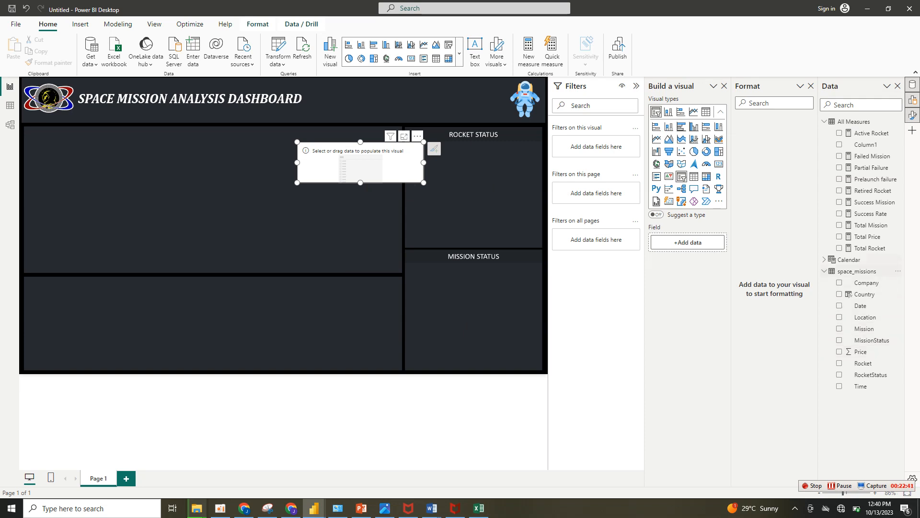
click(824, 260)
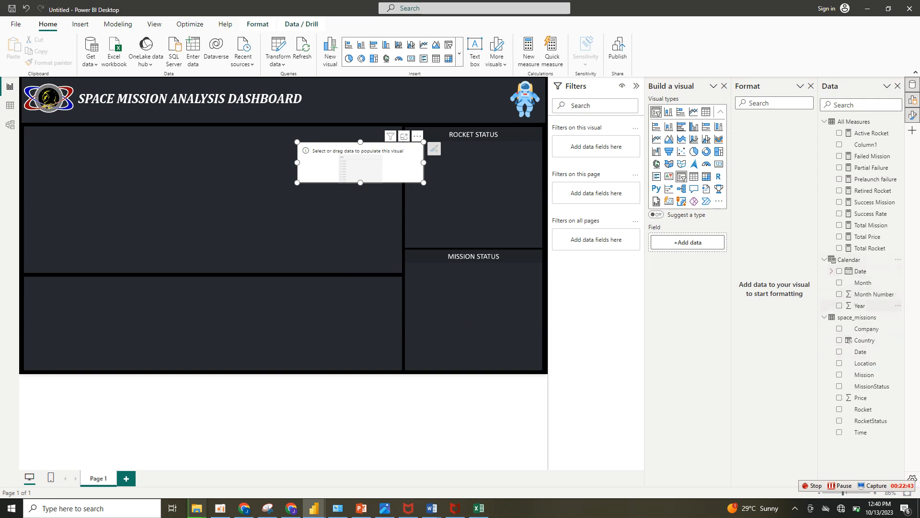
drag(860, 306, 688, 242)
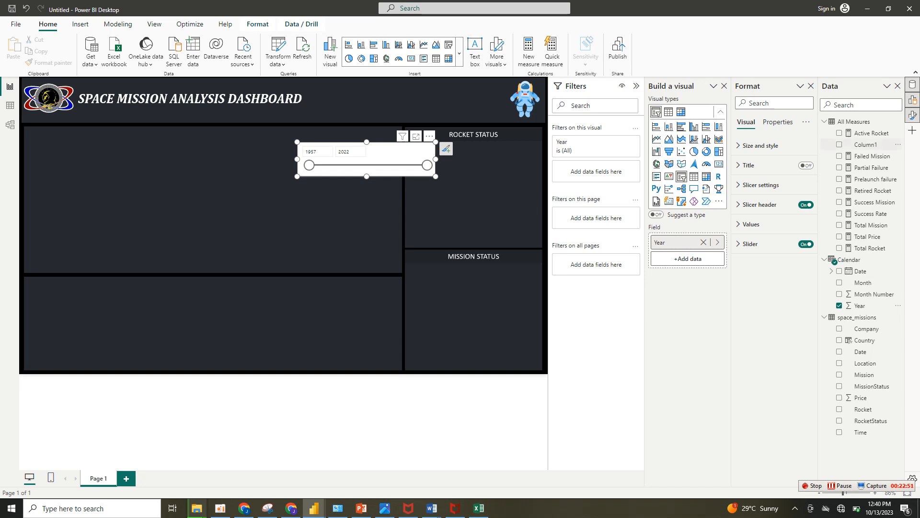
Turn off the Year slicer's header and check its slicer settings, keeping the Between style.
click(759, 204)
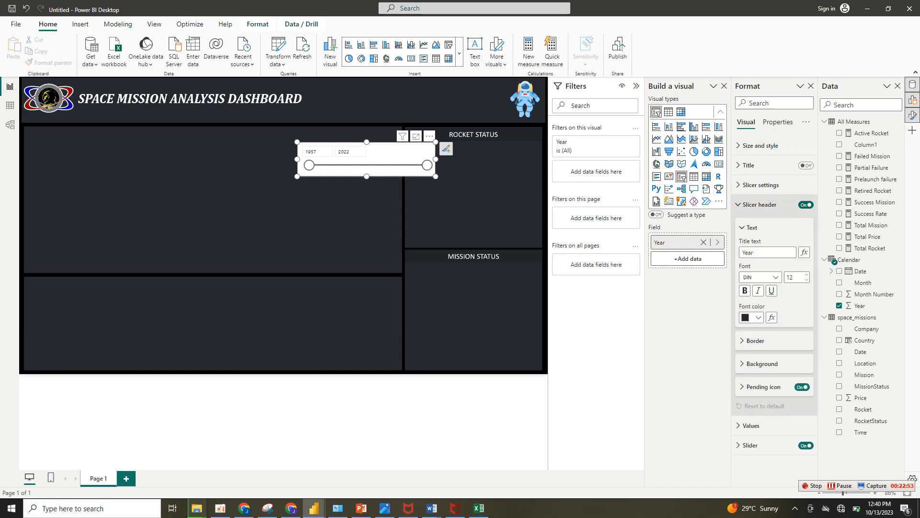
click(806, 205)
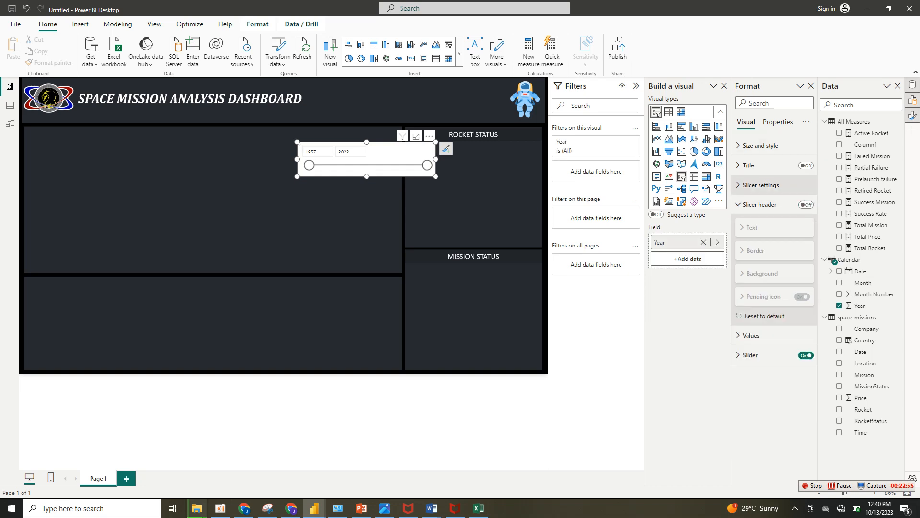
click(761, 184)
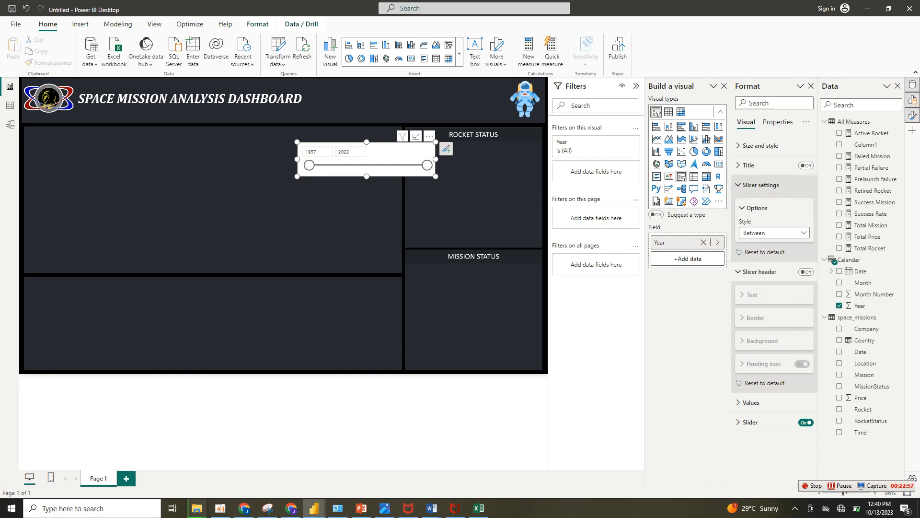
click(761, 185)
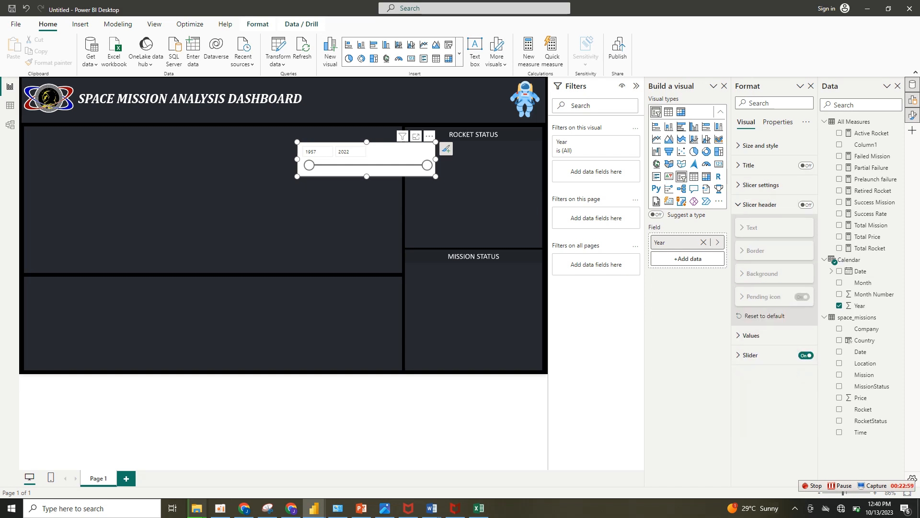
Set the font color of the Year slicer's values to white.
click(760, 204)
click(751, 224)
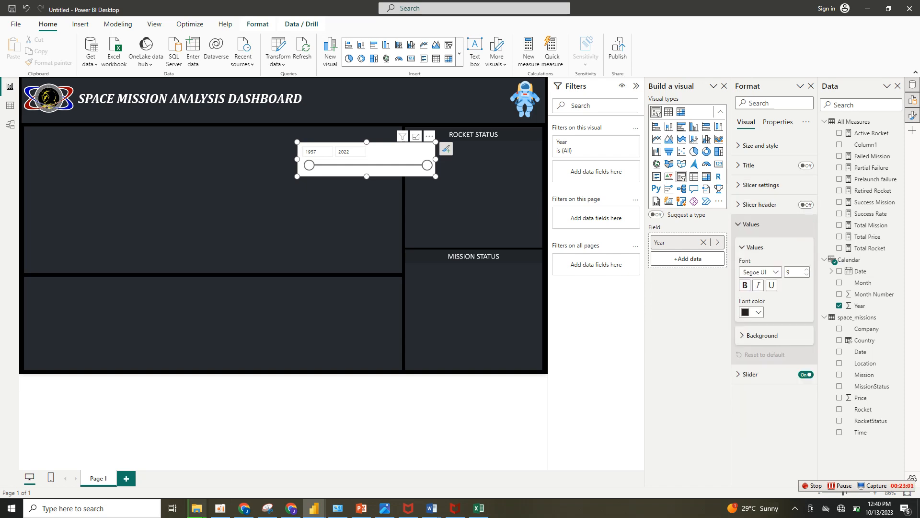
click(752, 312)
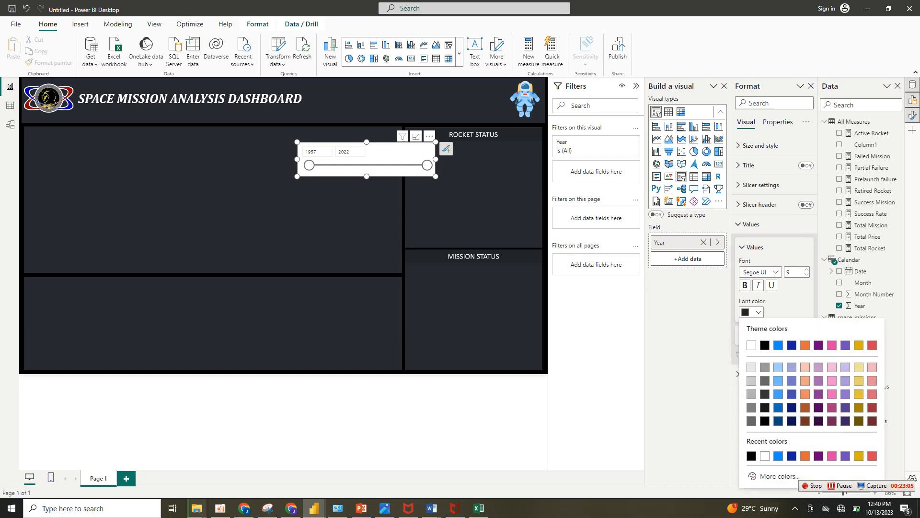
click(752, 345)
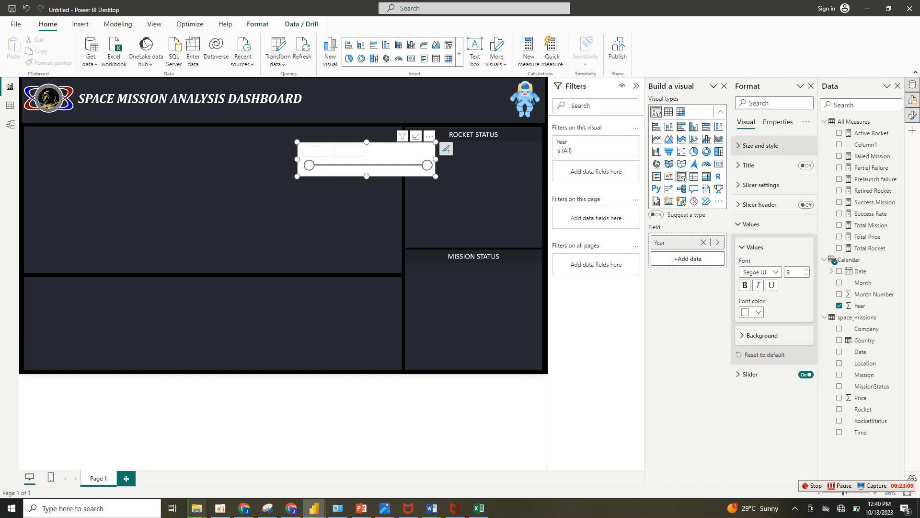
Turn off the Year slicer's background.
click(761, 145)
click(802, 327)
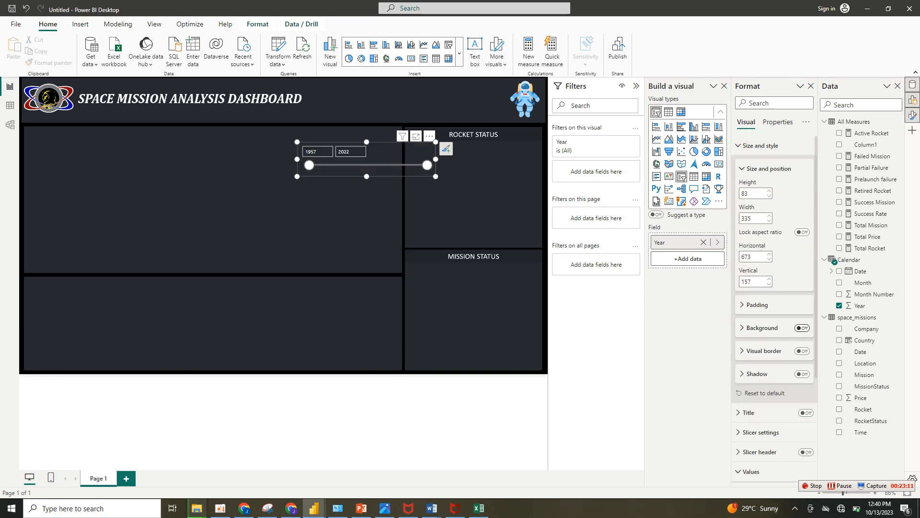
click(760, 146)
Move the Year slicer into the header band between the dashboard title and the astronaut picture.
click(751, 223)
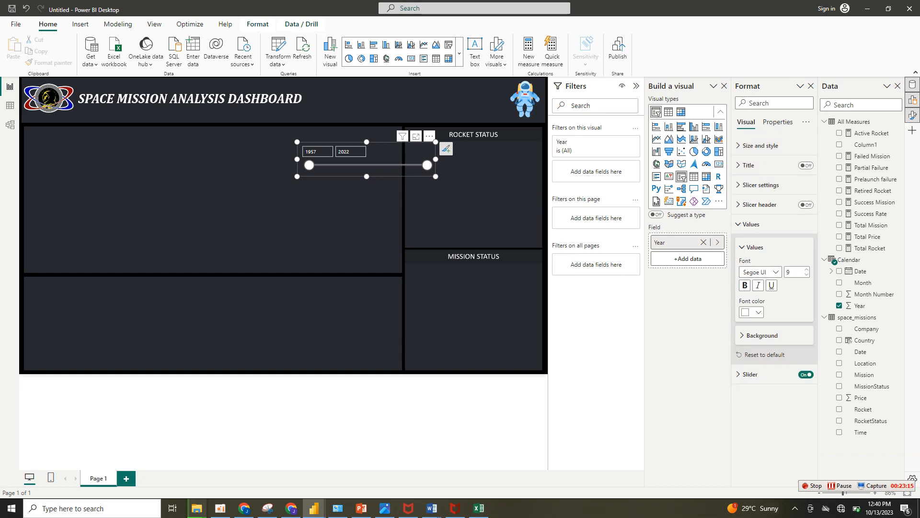
click(755, 248)
drag(408, 150, 465, 101)
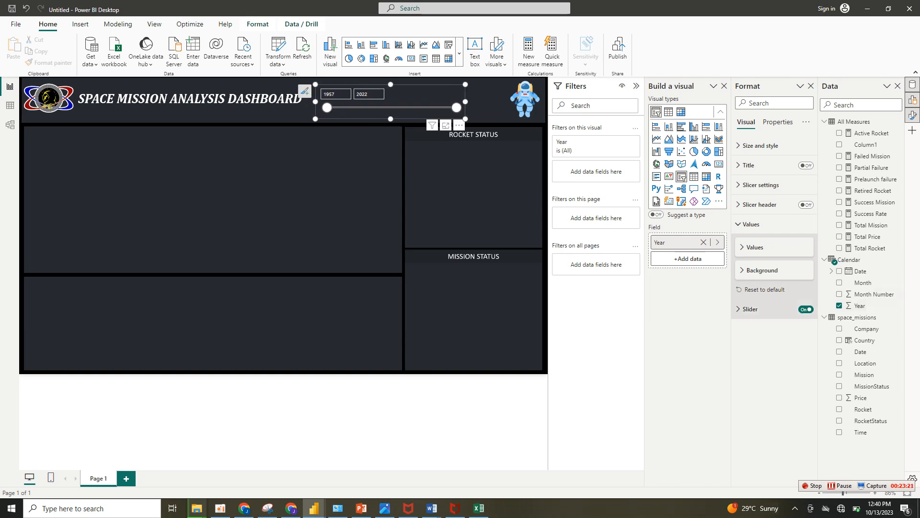
Set the Year slicer's slider color to white, deselect the slicer, and collapse the Filters pane to enlarge the canvas.
click(748, 309)
click(752, 356)
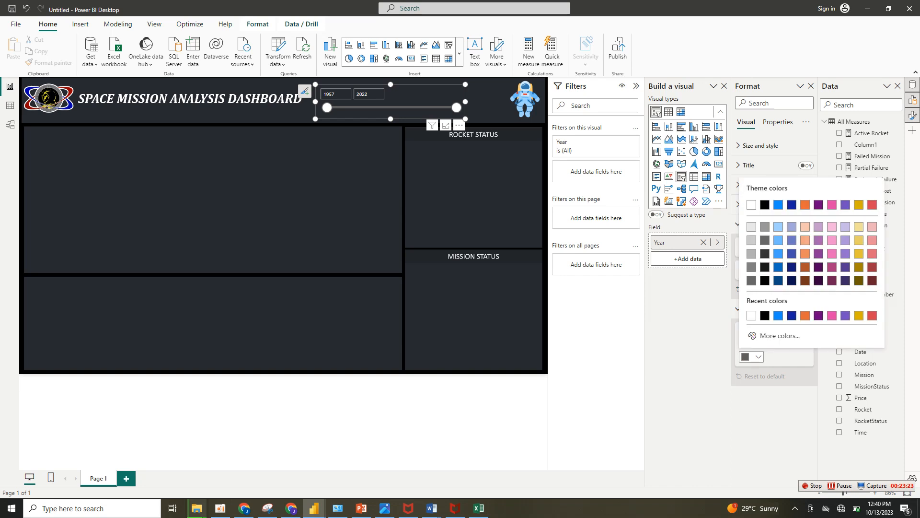
click(752, 205)
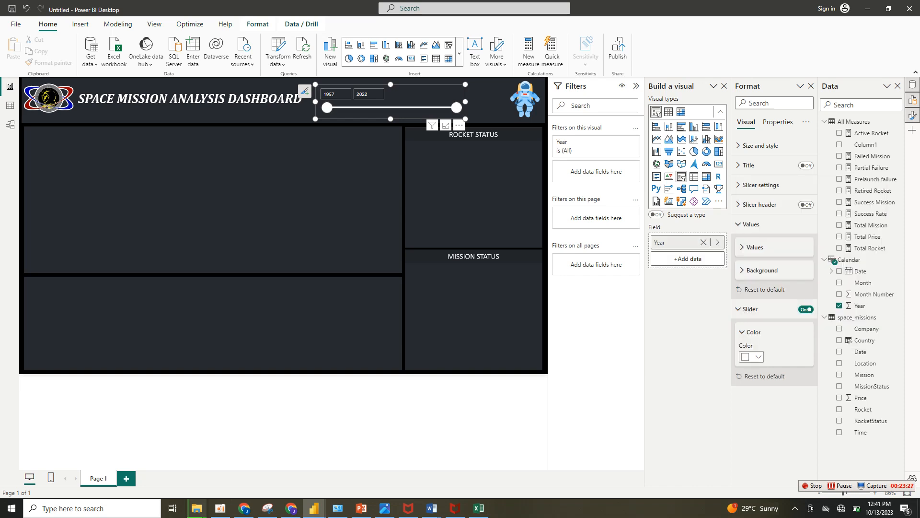
click(284, 416)
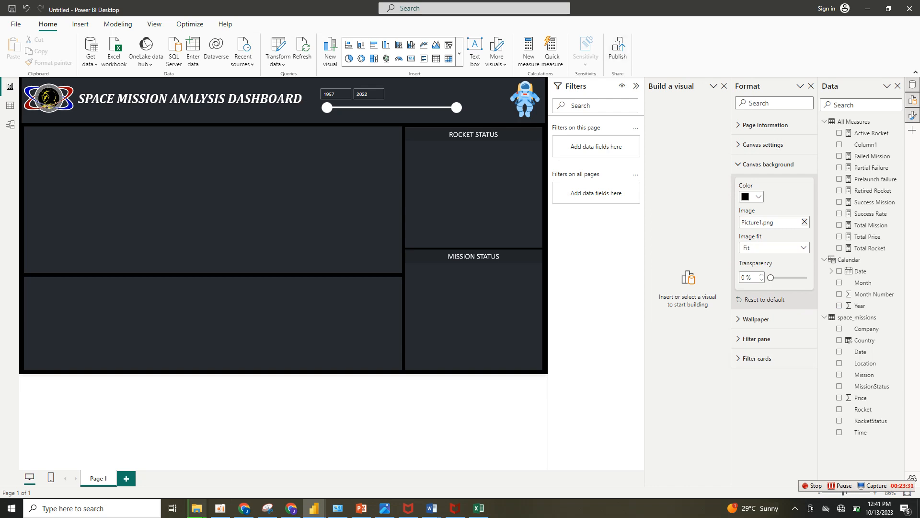
click(637, 85)
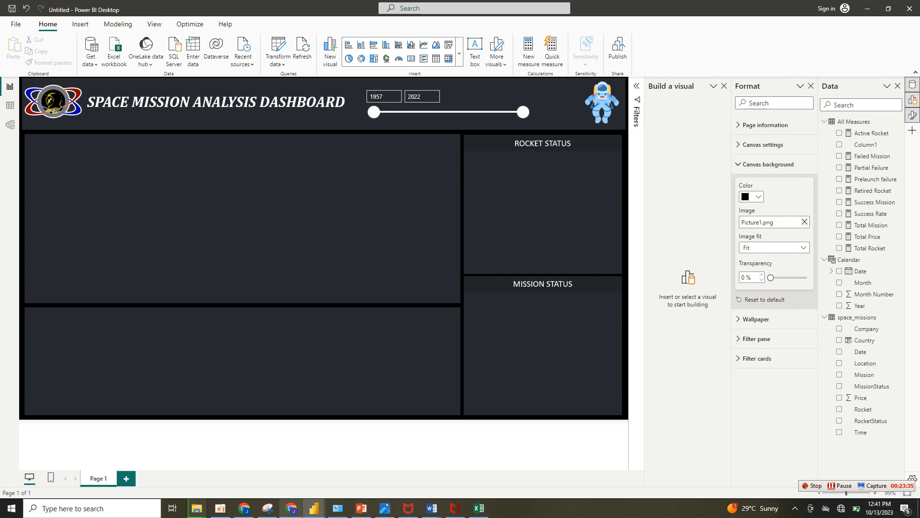
Switch to the Chrome browser with the Maven Analytics Space Missions dataset page.
click(292, 508)
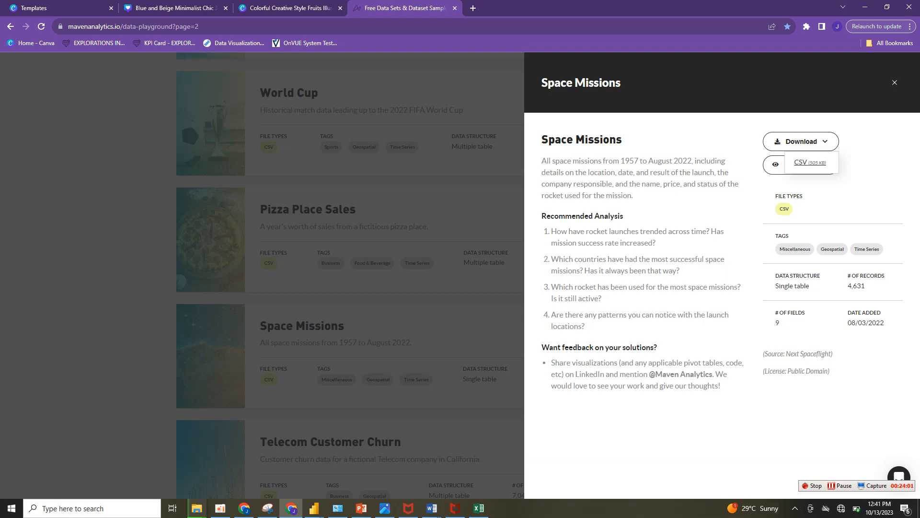
Switch to the untitled Power BI report, insert a line chart filling the wide box below the large empty one, and add the Calendar Year field.
mouse_move(314, 508)
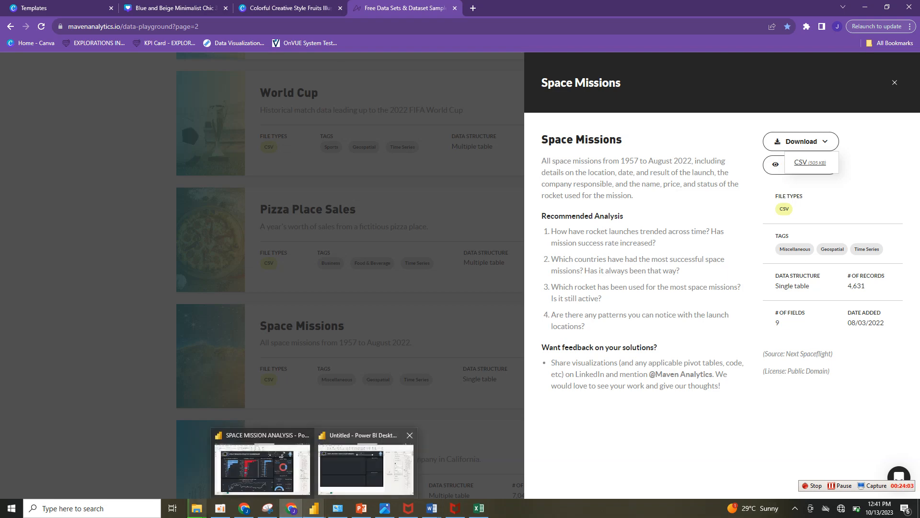
click(366, 467)
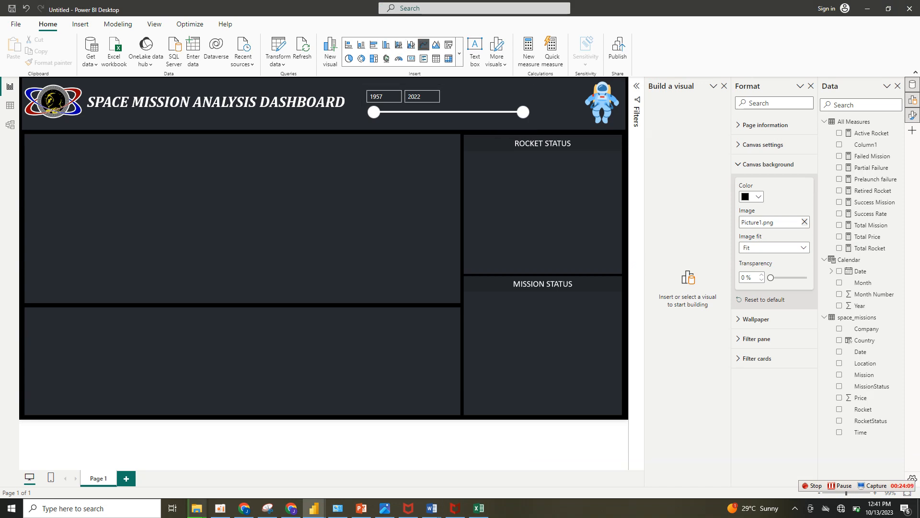
click(424, 44)
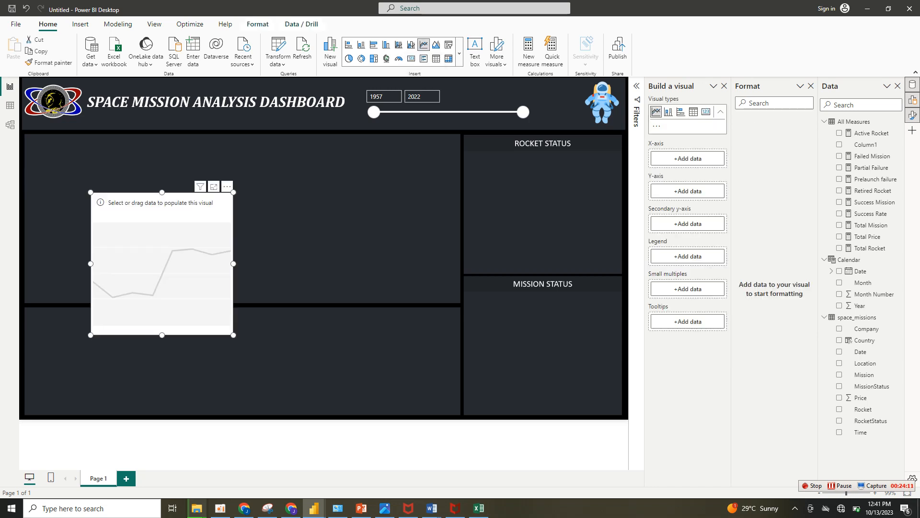
drag(234, 335, 399, 281)
drag(287, 237, 226, 359)
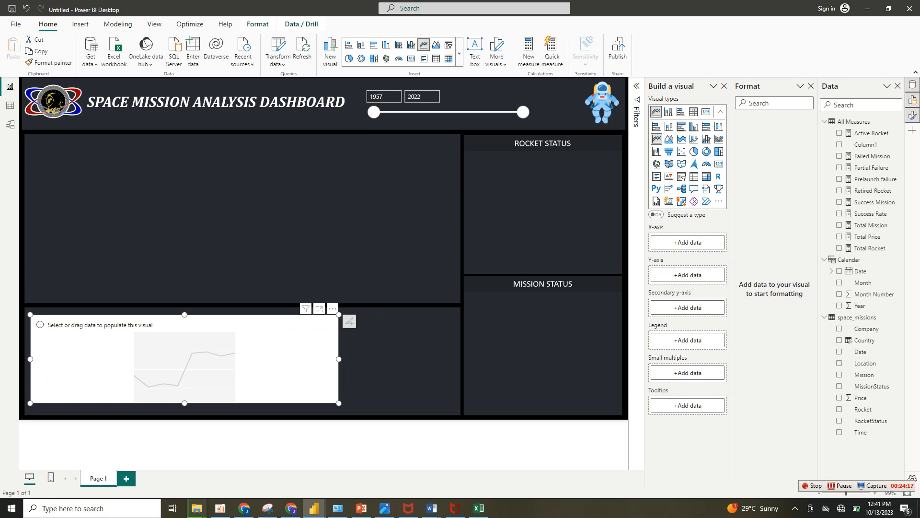
drag(339, 403, 454, 409)
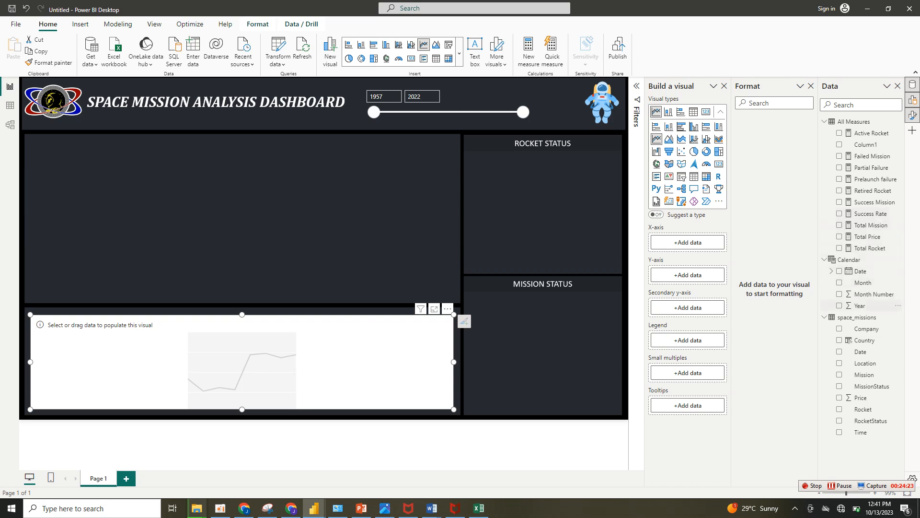
click(840, 305)
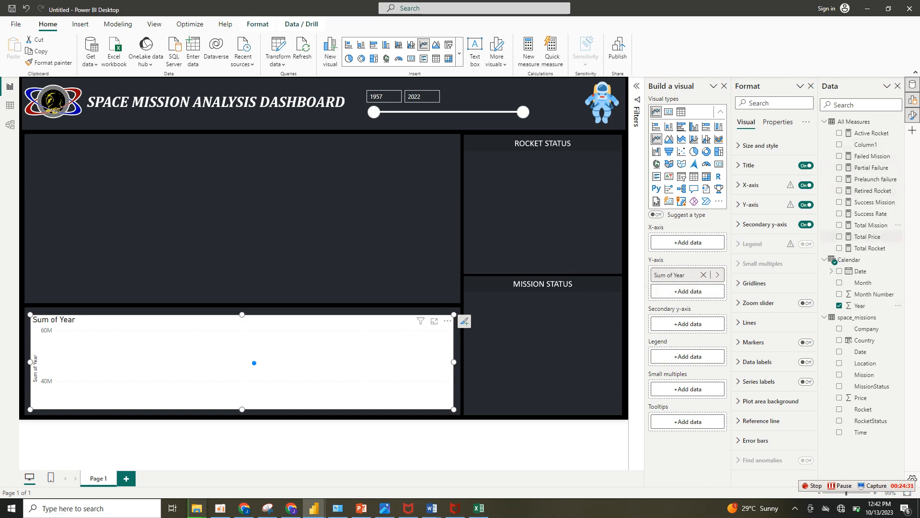
click(840, 224)
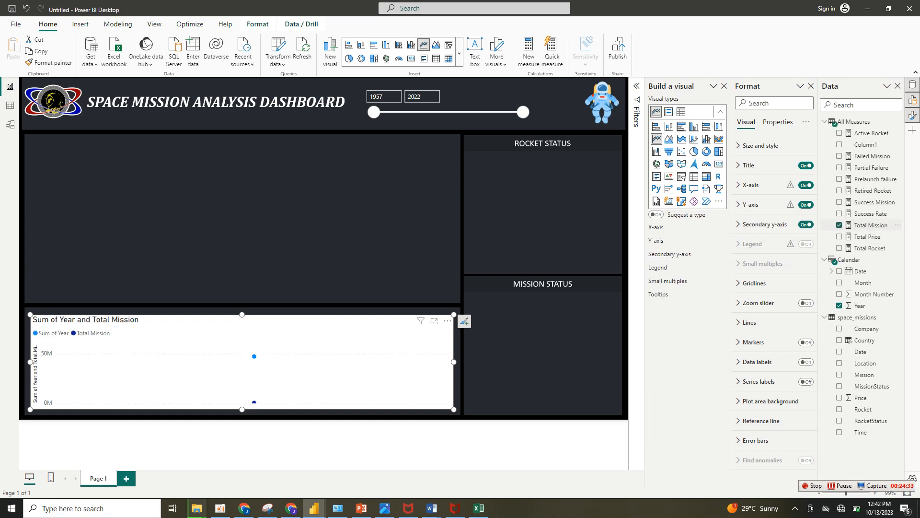
click(839, 213)
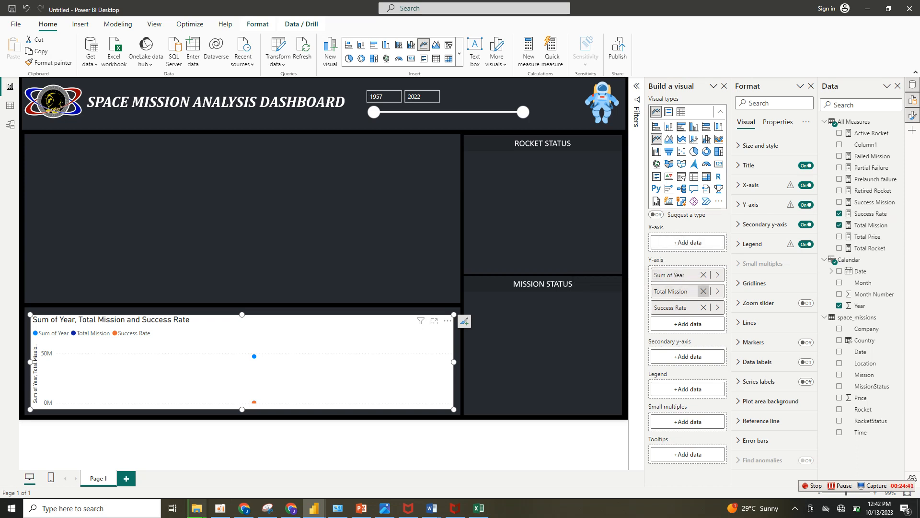
click(703, 291)
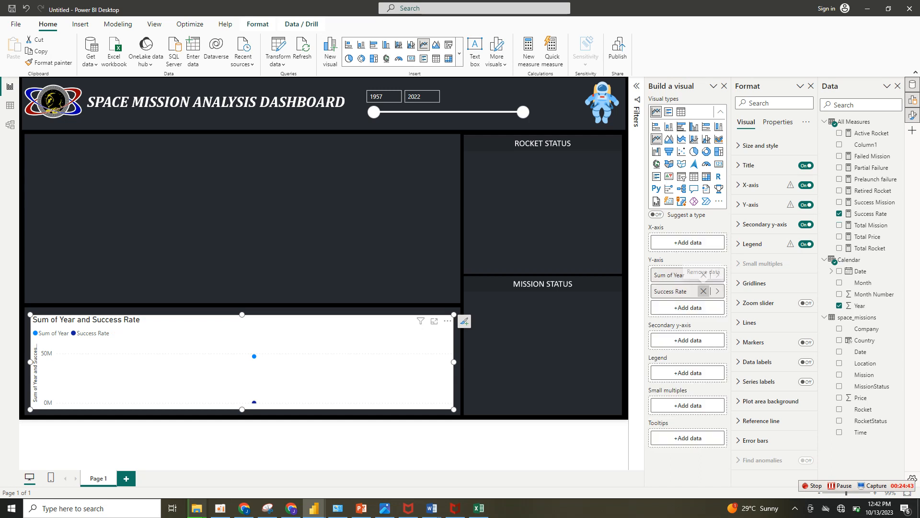
click(704, 291)
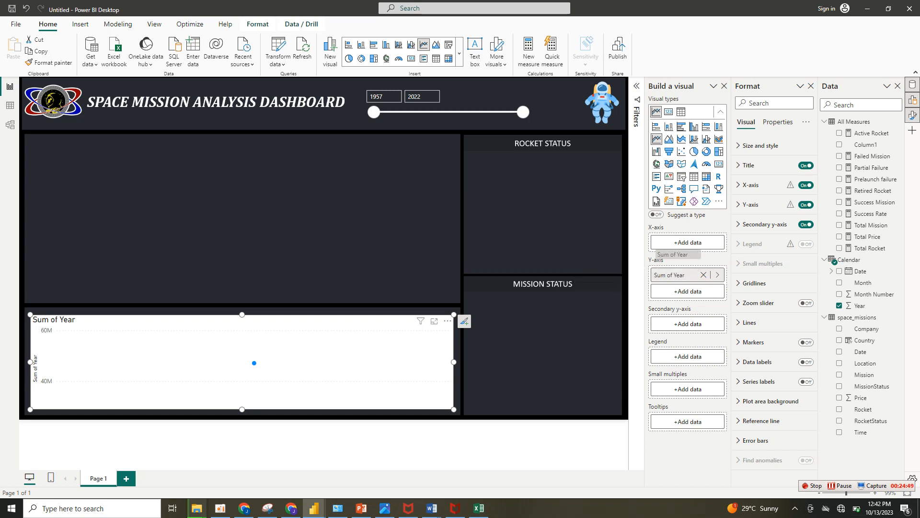
Plot Success Mission by Year with Success Rate on the secondary y-axis, and fit the chart slightly larger and higher in its box.
drag(672, 275, 681, 242)
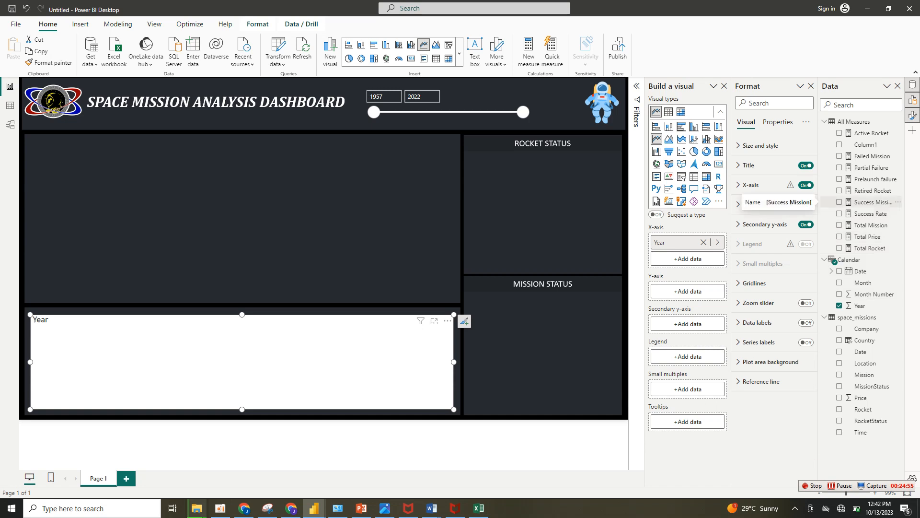
click(870, 202)
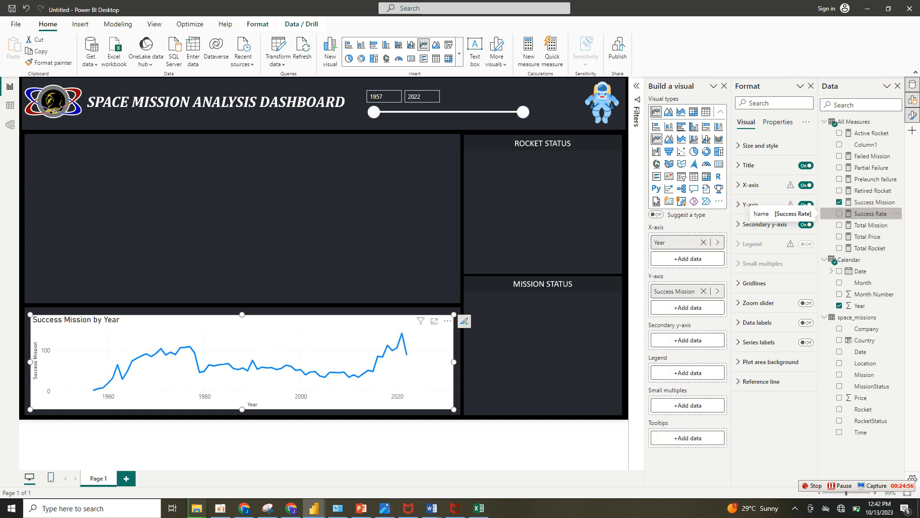
click(871, 213)
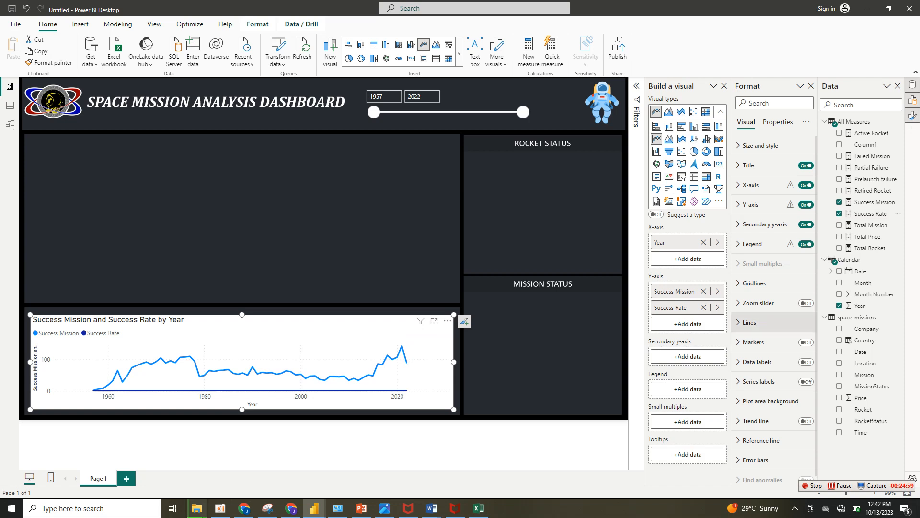
drag(671, 307, 681, 356)
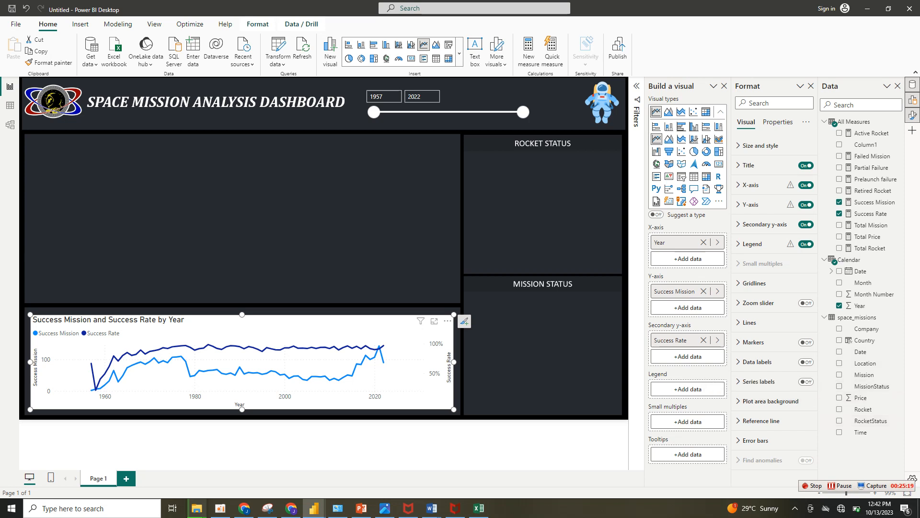
drag(454, 410, 454, 413)
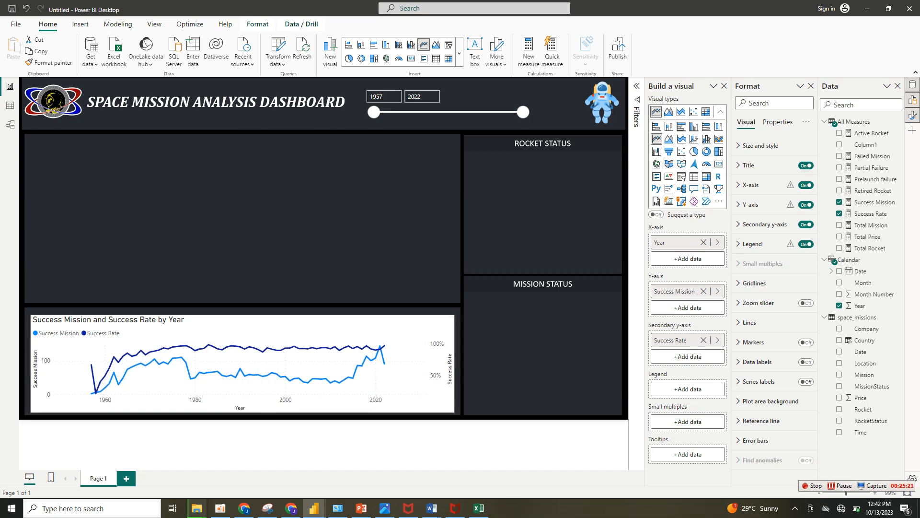
drag(243, 363, 243, 361)
Check the Space Missions recommended analysis questions in Chrome, return to the Power BI report, and examine the line chart's yearly values.
click(292, 508)
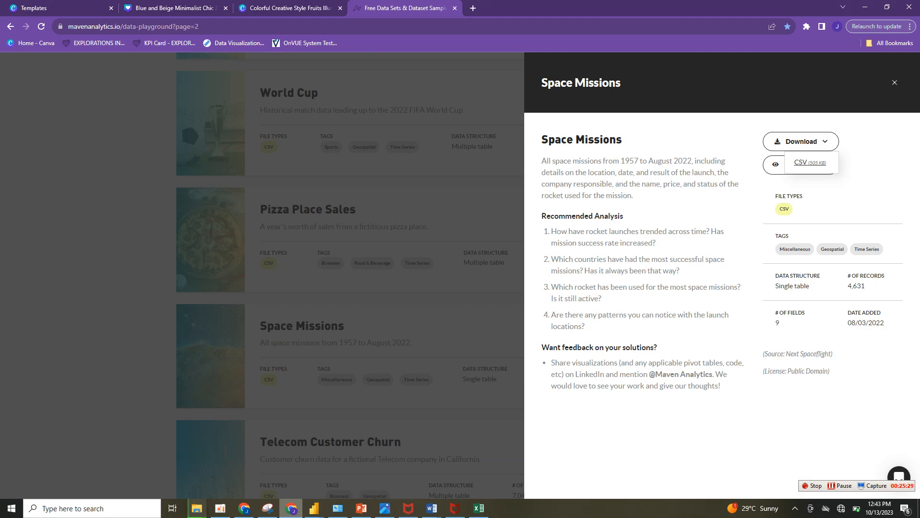
click(314, 508)
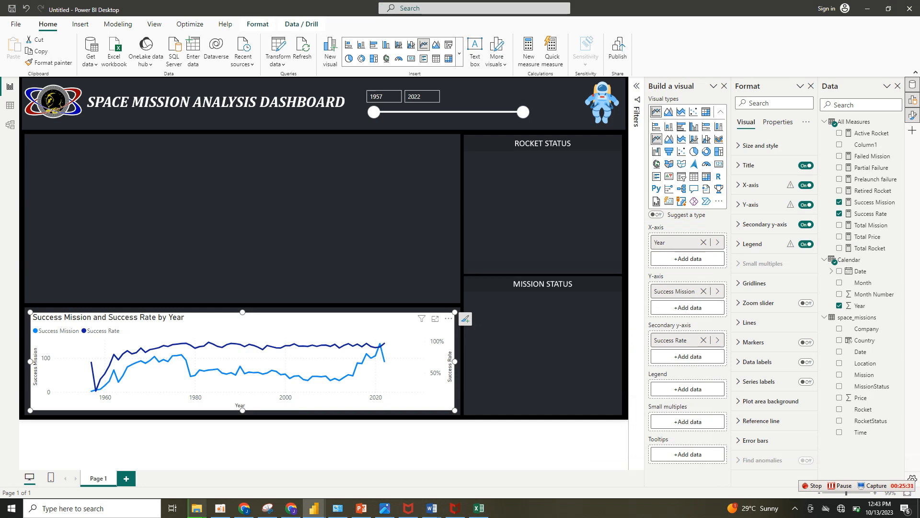
mouse_move(131, 353)
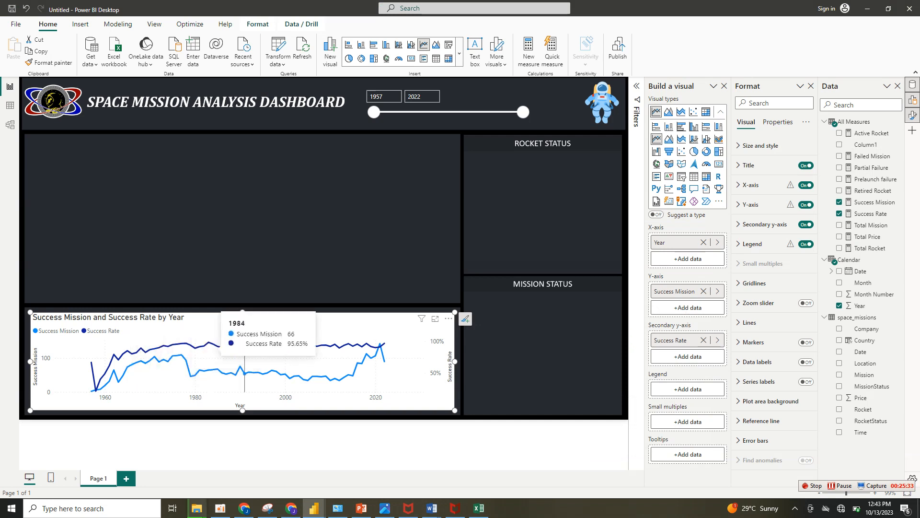
mouse_move(295, 343)
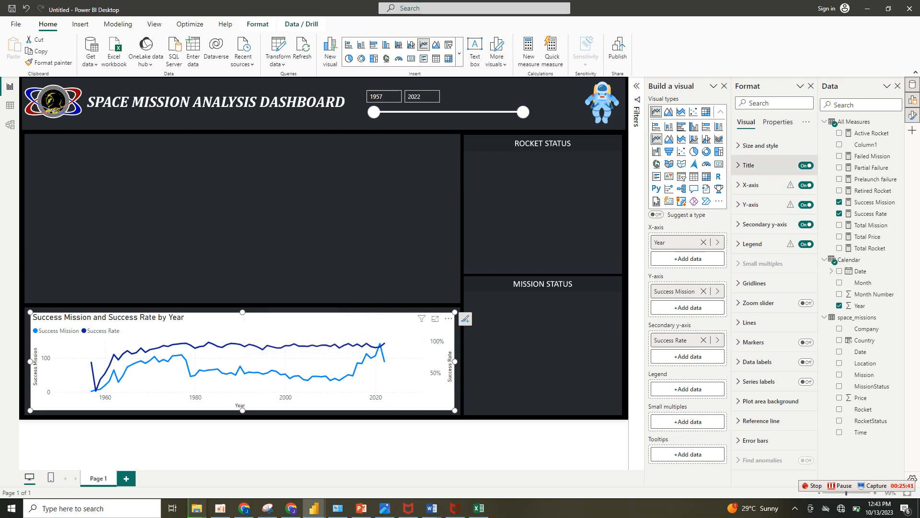
Turn off the line chart's background.
click(763, 165)
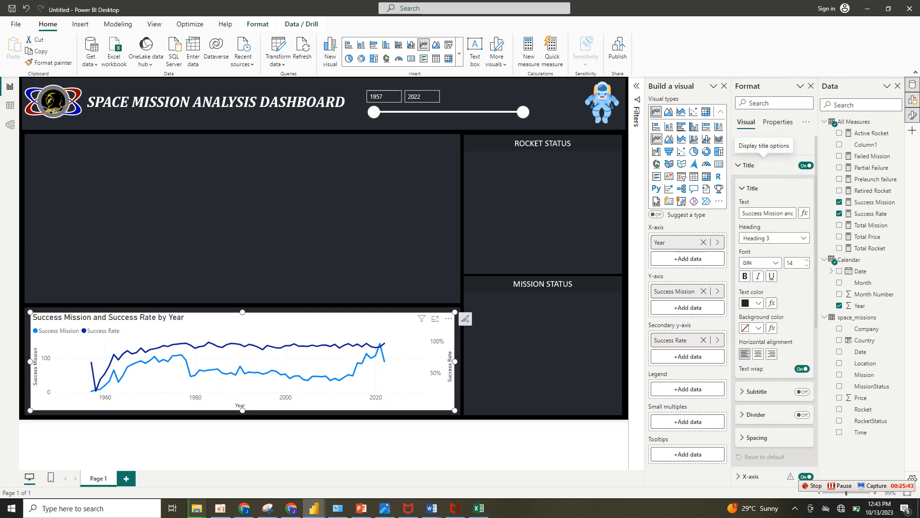
click(761, 145)
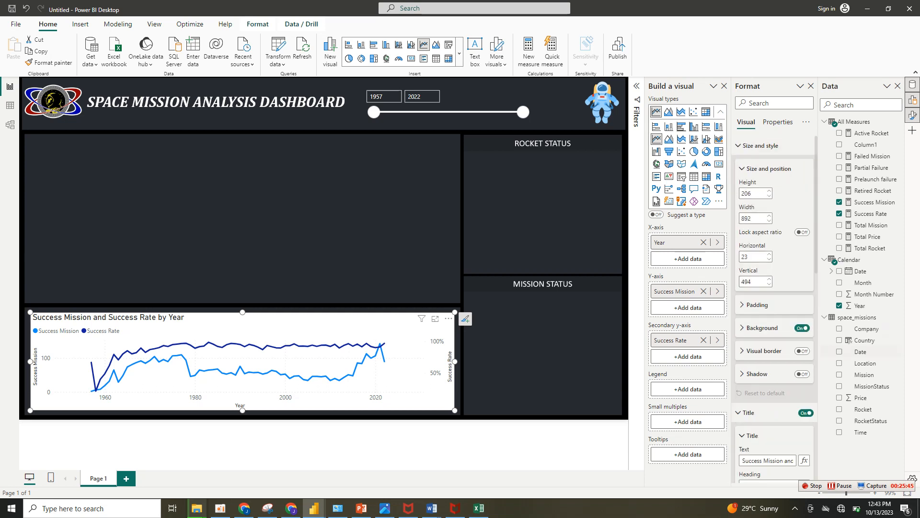
click(803, 328)
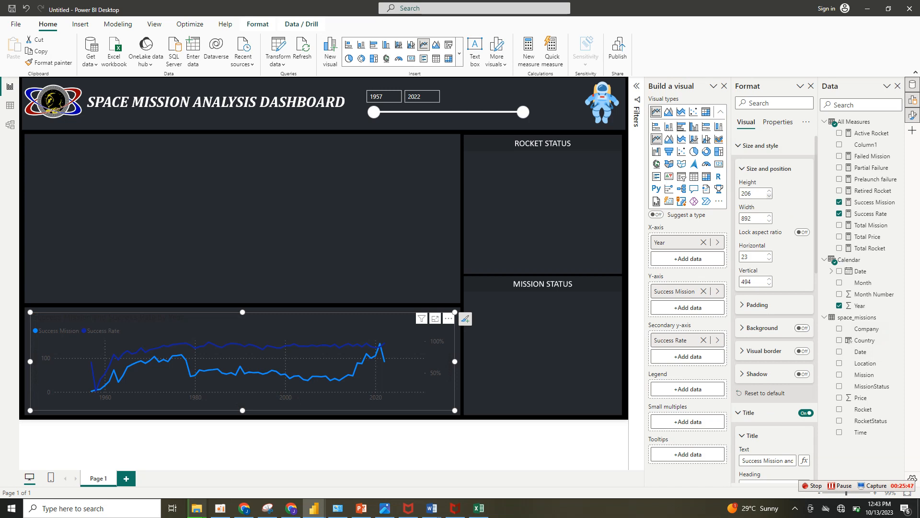
click(768, 169)
click(761, 146)
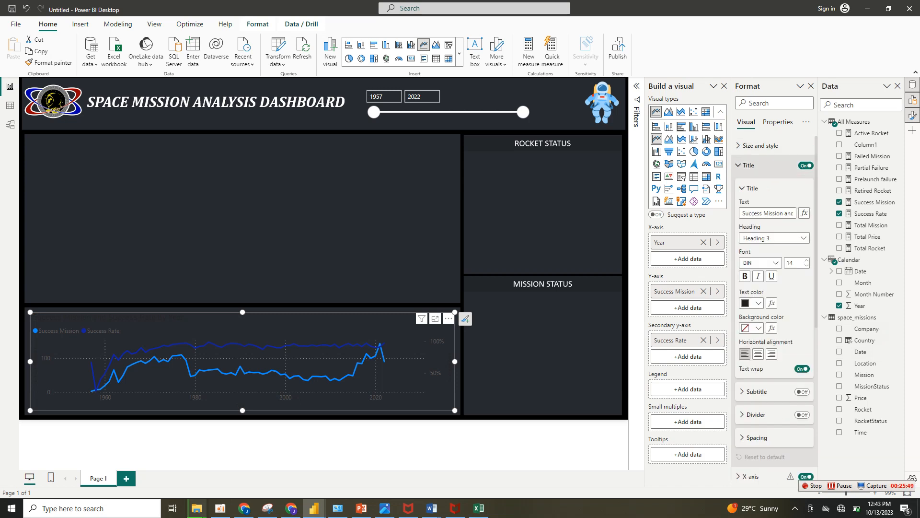
Center the line chart's title and format it in white Cambria.
click(759, 354)
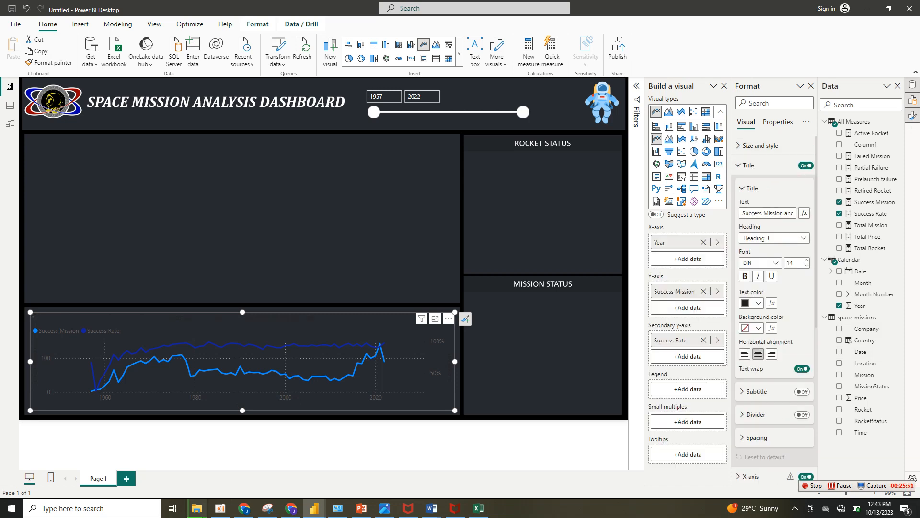
click(755, 303)
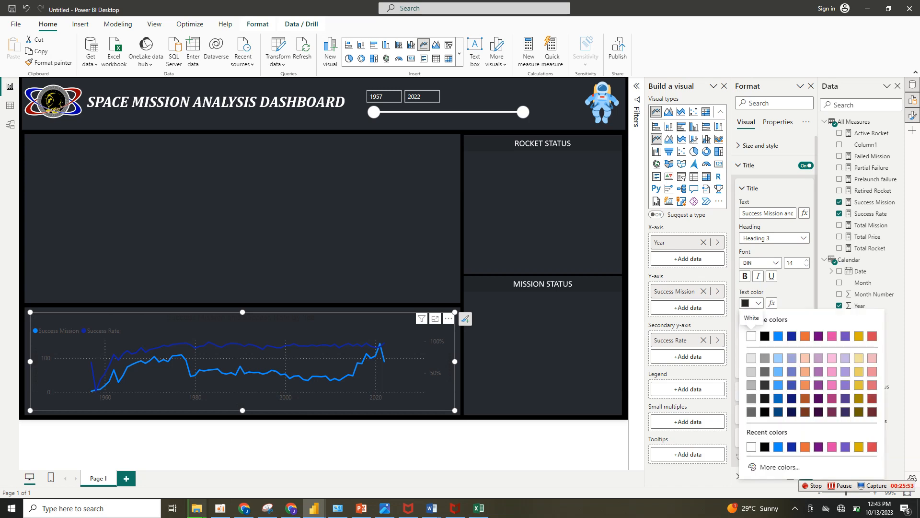
click(751, 335)
click(762, 263)
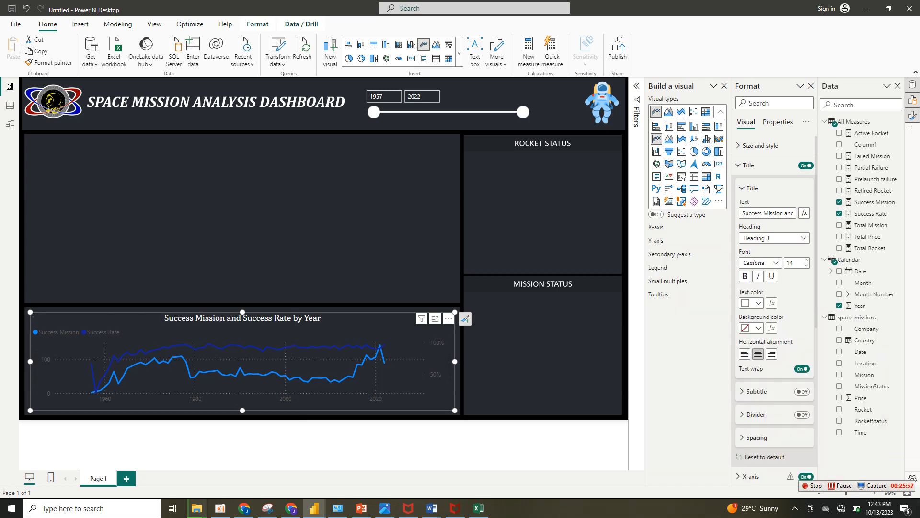
click(754, 319)
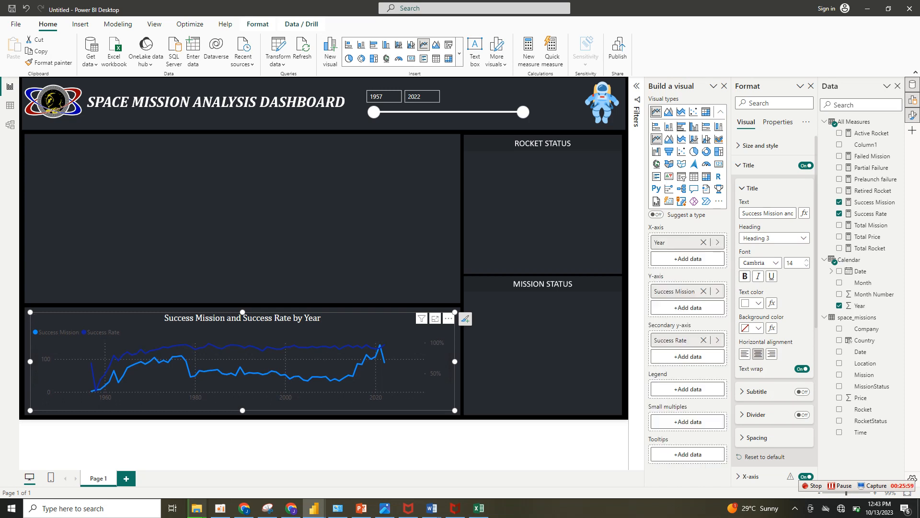
click(753, 188)
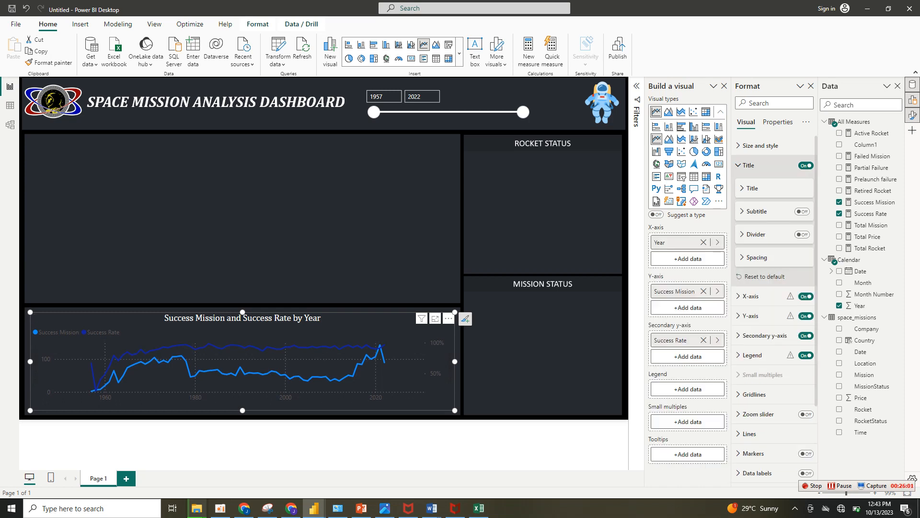
click(749, 165)
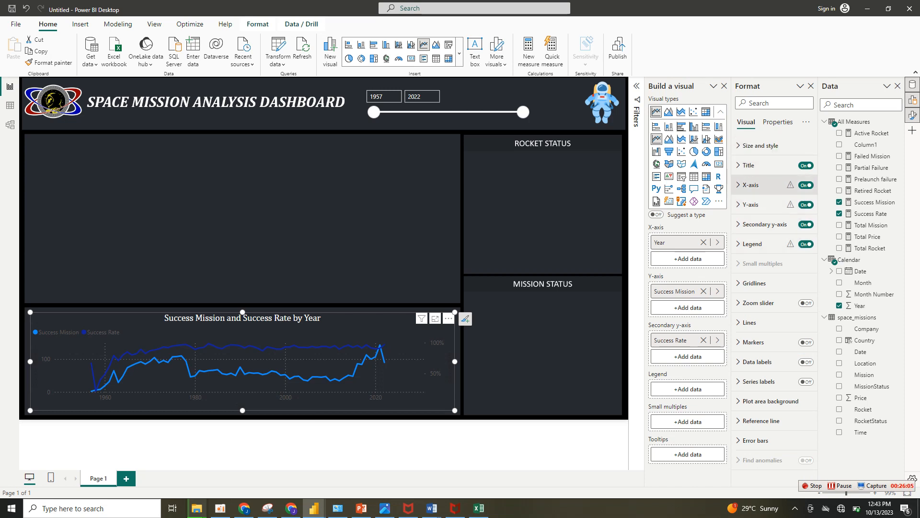
Turn off the line chart's X-axis title and set the X-axis values to white.
click(751, 185)
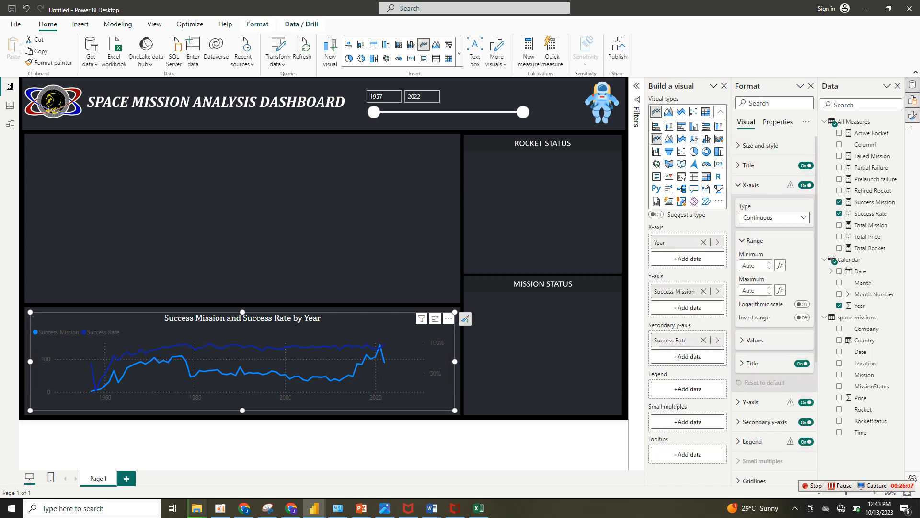
click(803, 363)
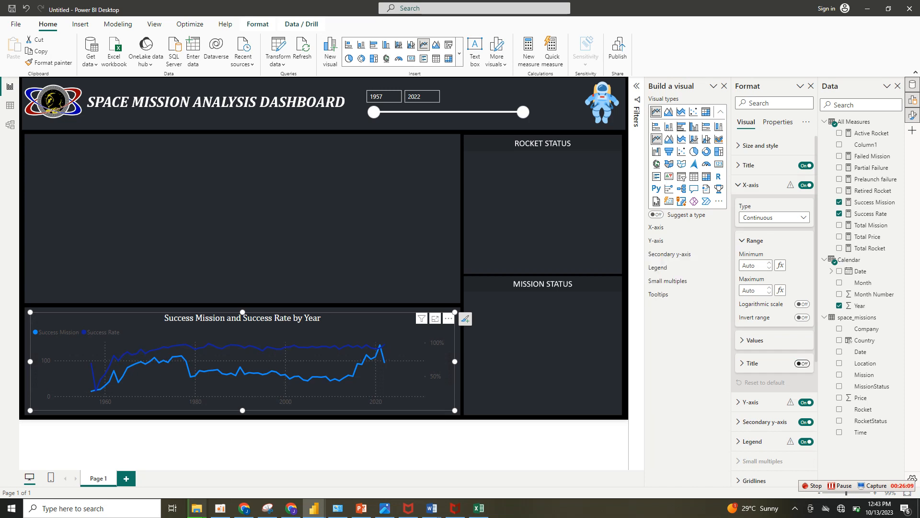
click(755, 340)
click(745, 378)
click(753, 405)
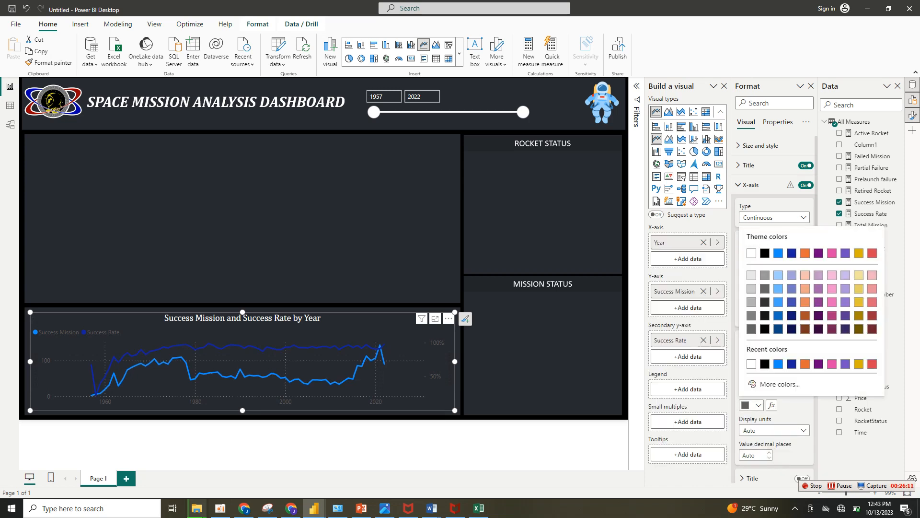
click(747, 247)
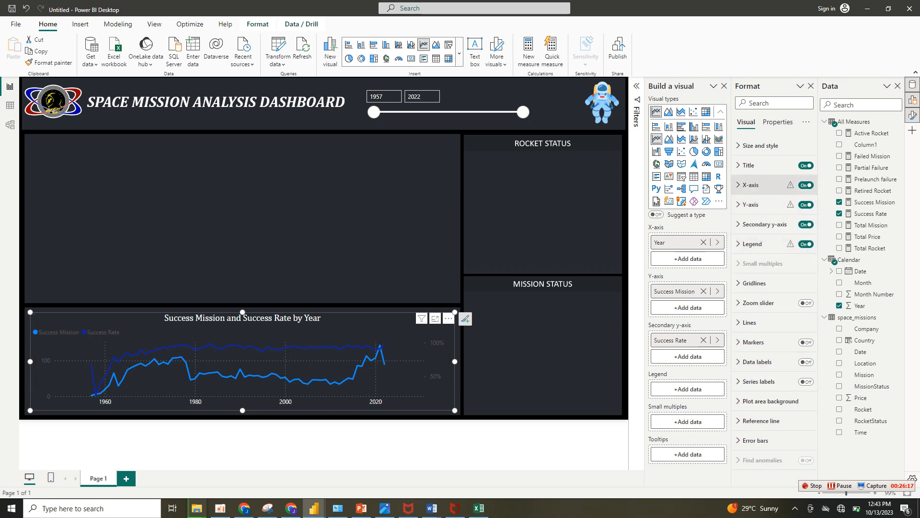
click(752, 186)
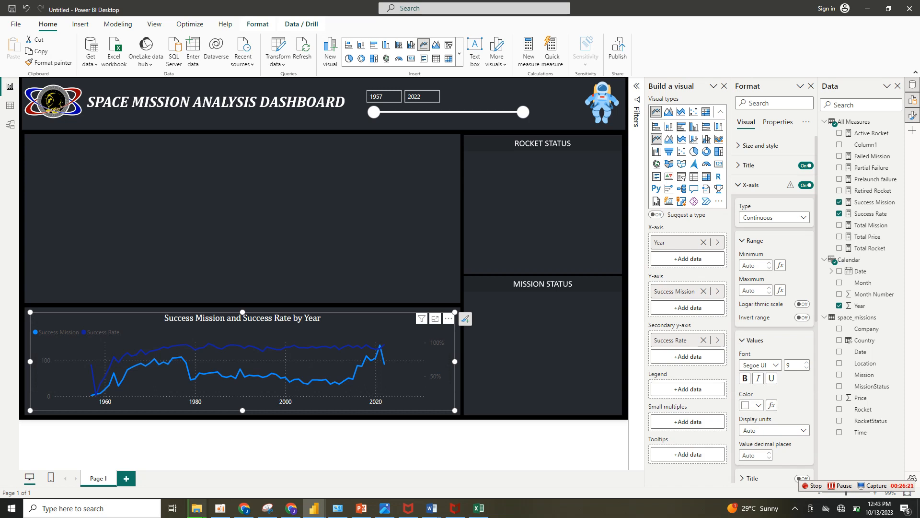
click(752, 185)
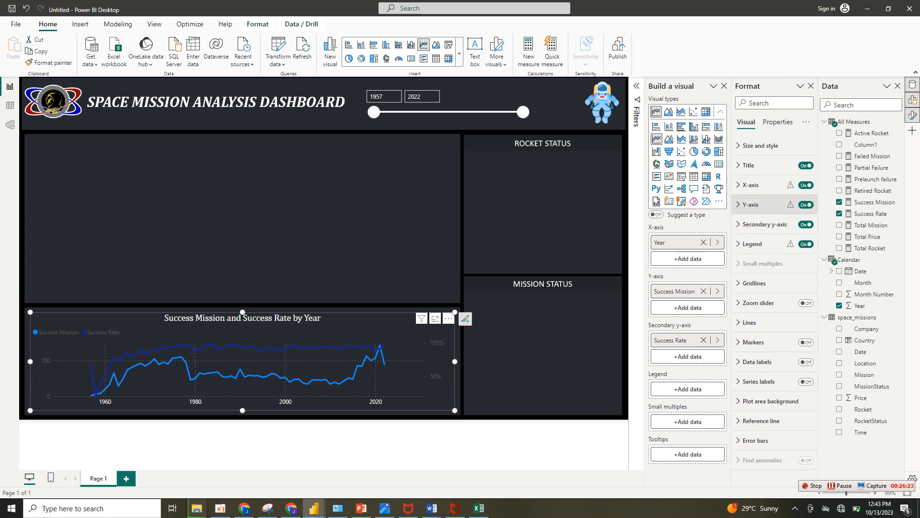
Set the line chart's Y-axis values to white.
click(750, 204)
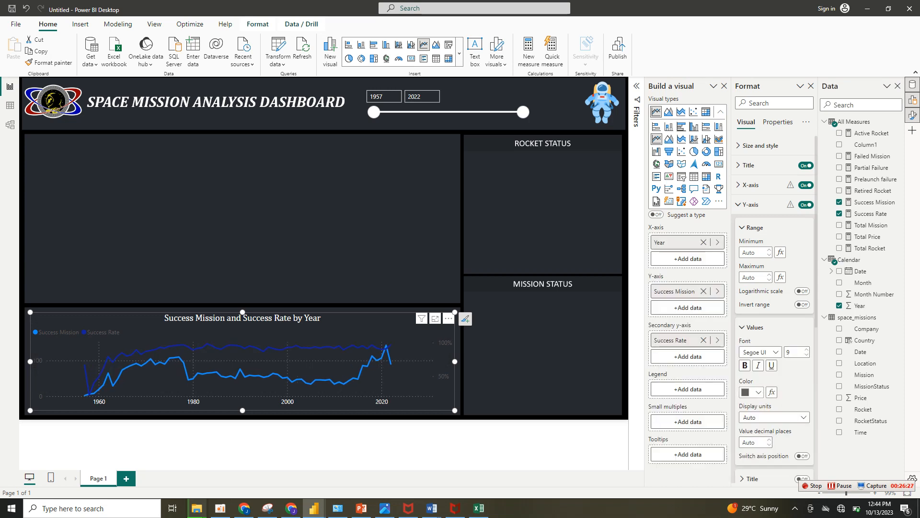
click(758, 392)
click(747, 234)
click(751, 205)
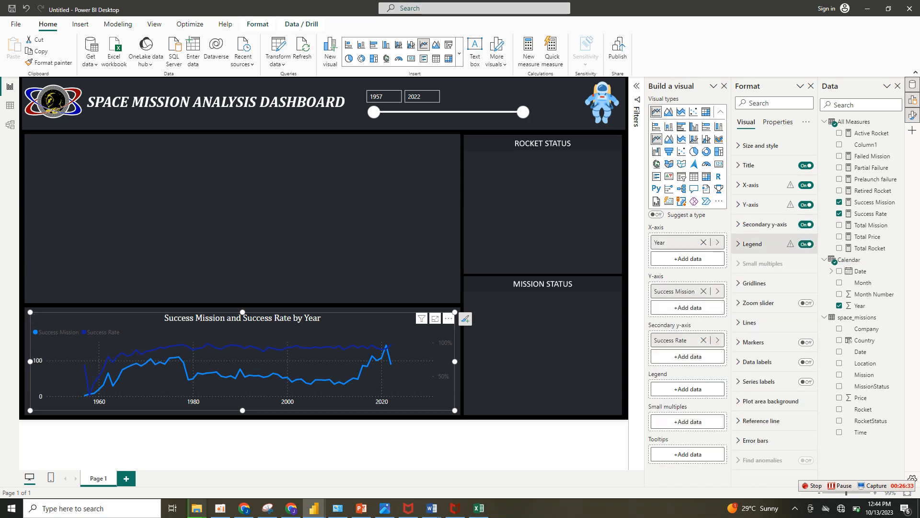
Set the line chart's legend text to white and position the legend at top center.
click(753, 244)
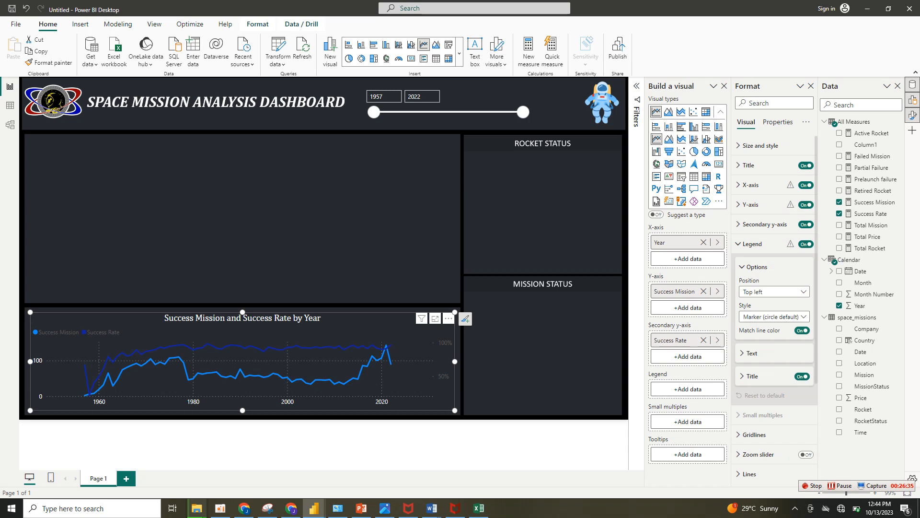
click(752, 352)
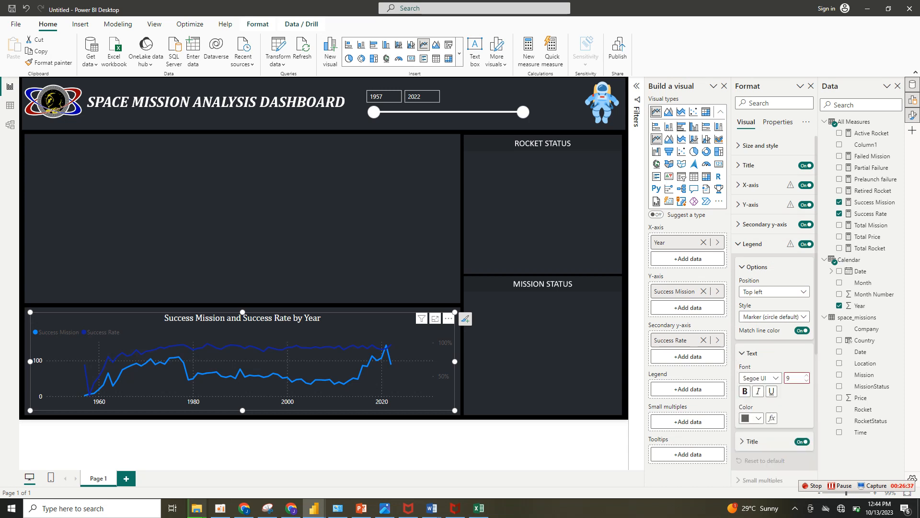
click(752, 418)
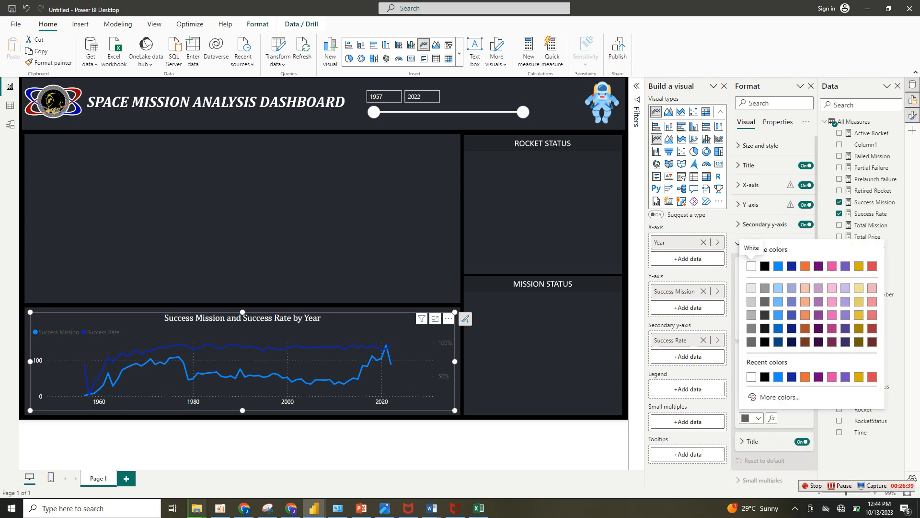
click(751, 266)
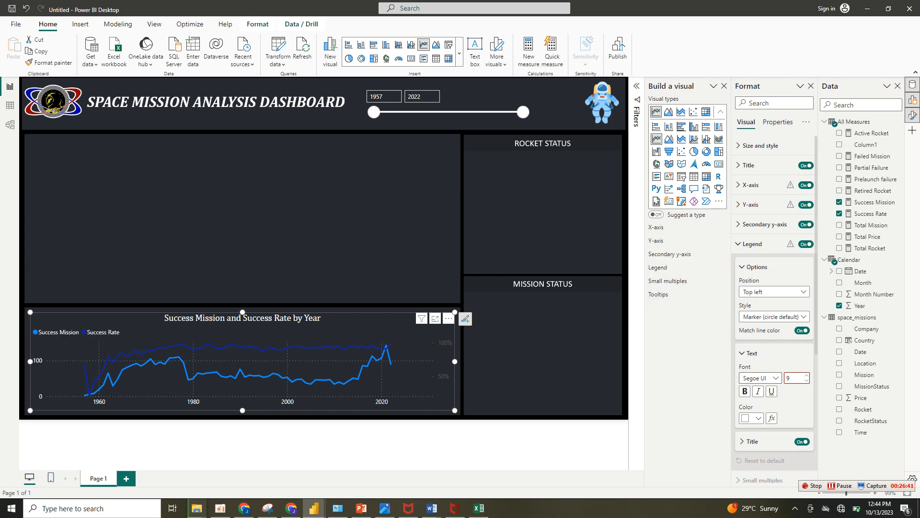
click(774, 292)
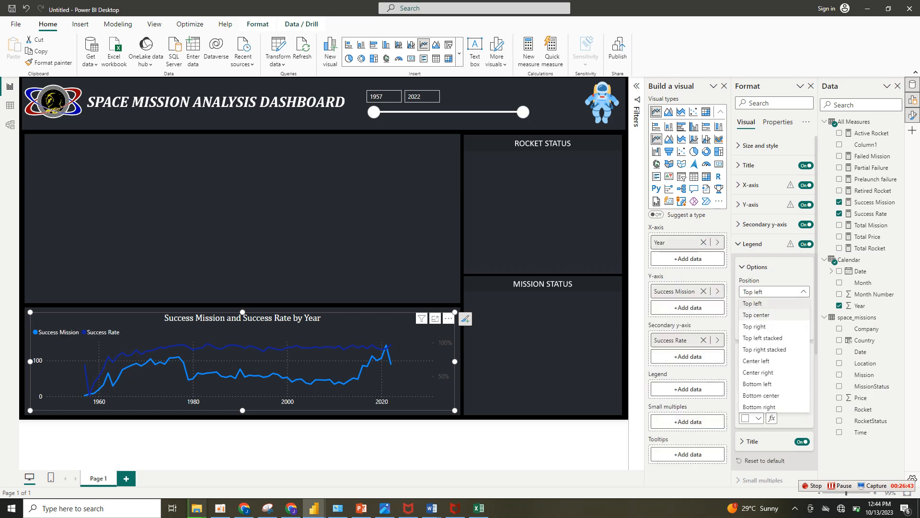
click(763, 315)
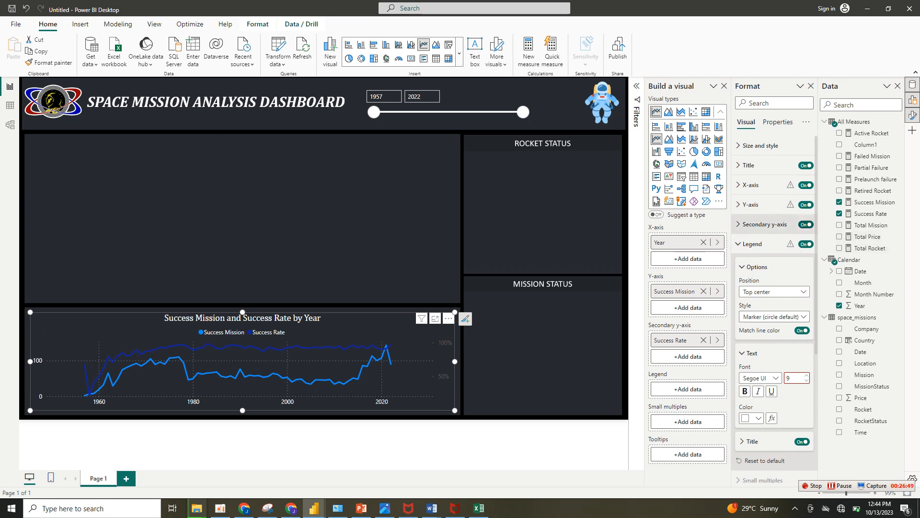
Turn off the line chart's secondary Y-axis and both its vertical and horizontal gridlines.
click(805, 225)
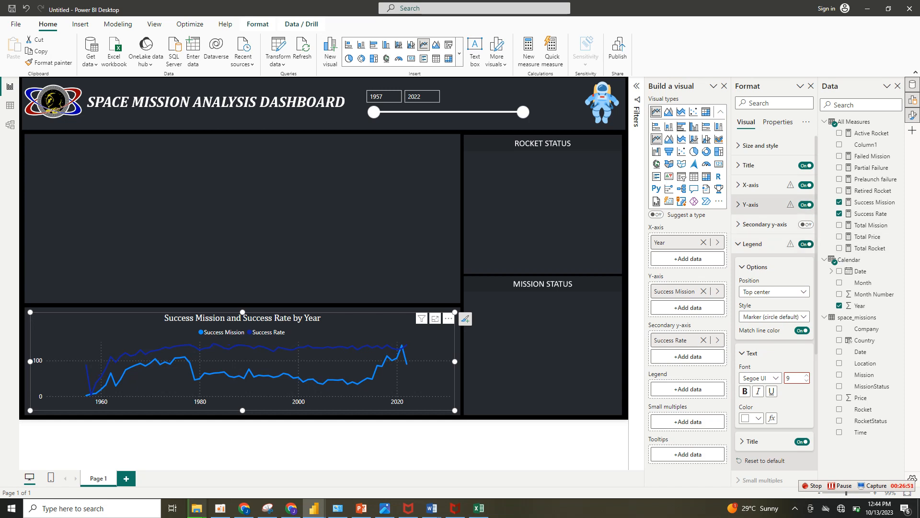
click(752, 244)
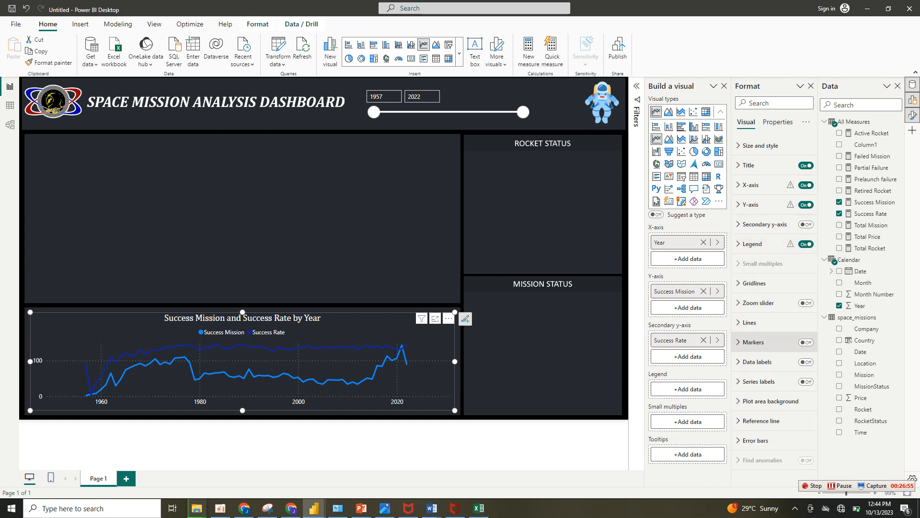
click(753, 283)
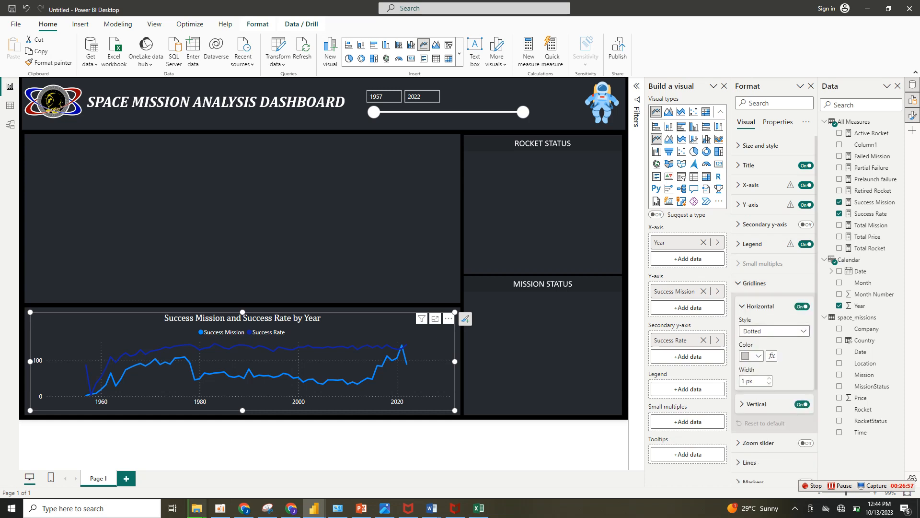
click(759, 306)
click(802, 329)
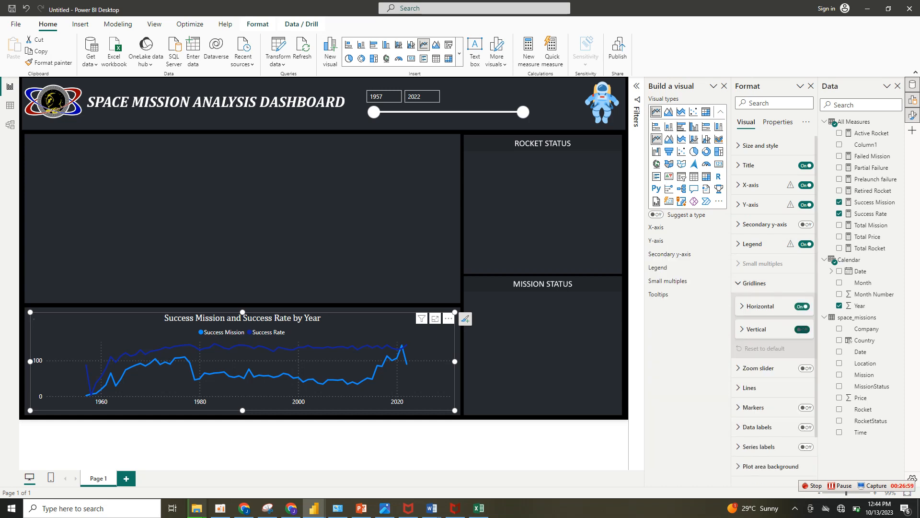
click(802, 306)
click(753, 283)
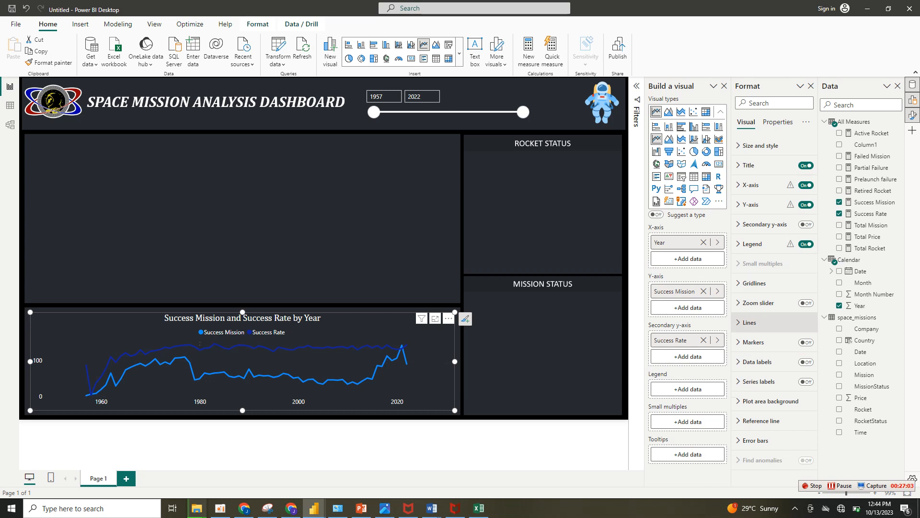
Color the Success Mission line white and the Success Rate line light blue, and enlarge the line chart slightly.
click(750, 322)
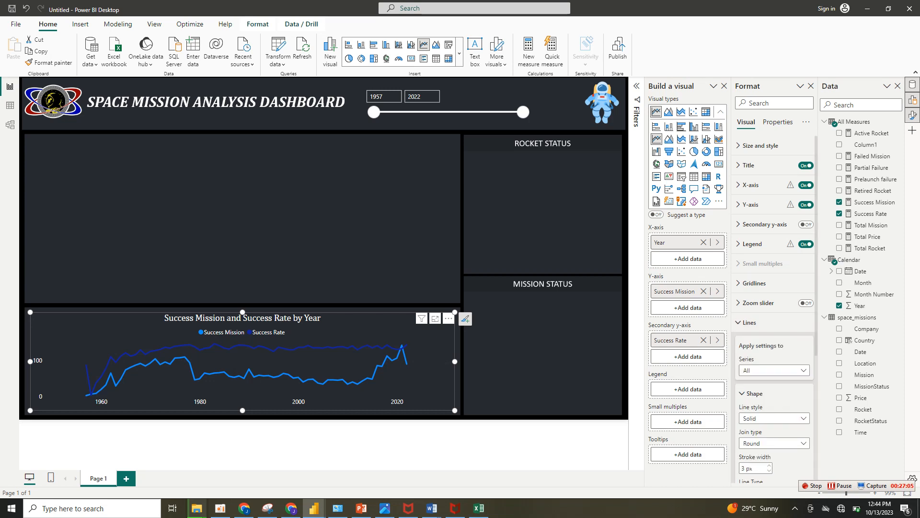
scroll(775, 311, down, 4)
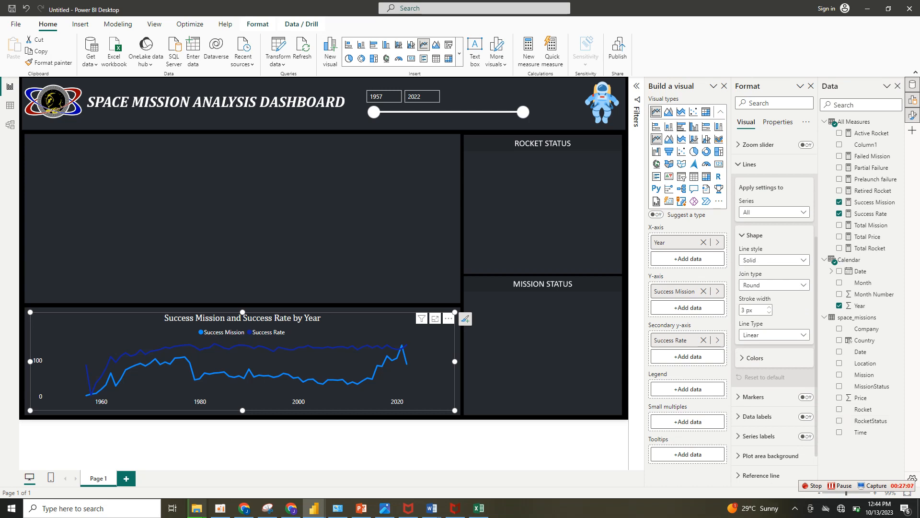
click(755, 358)
click(753, 407)
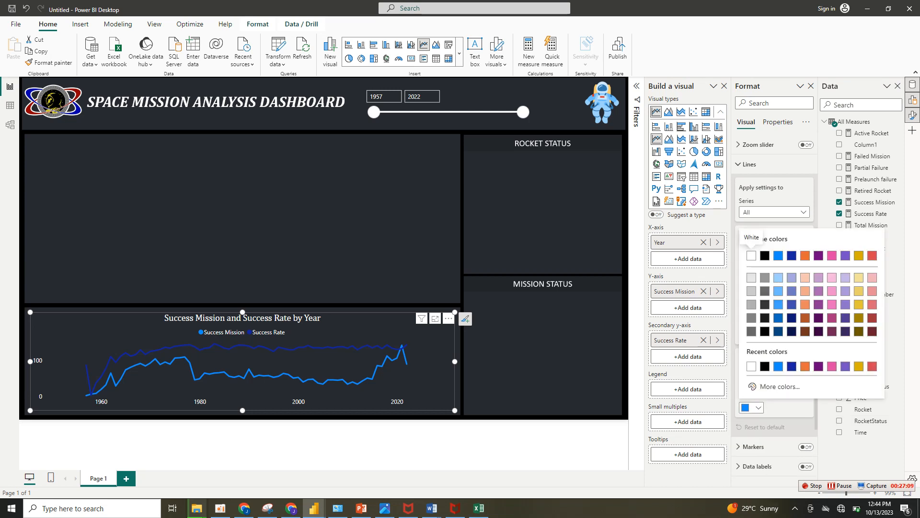
click(751, 255)
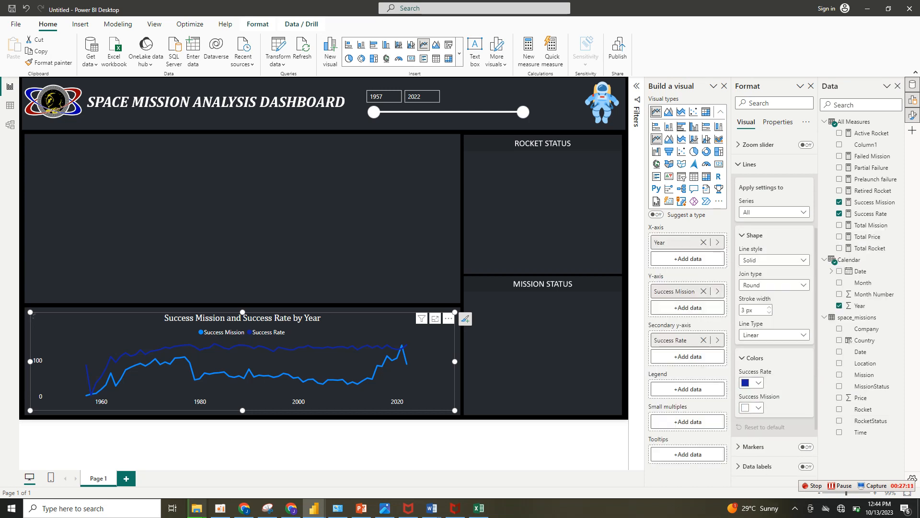
click(753, 382)
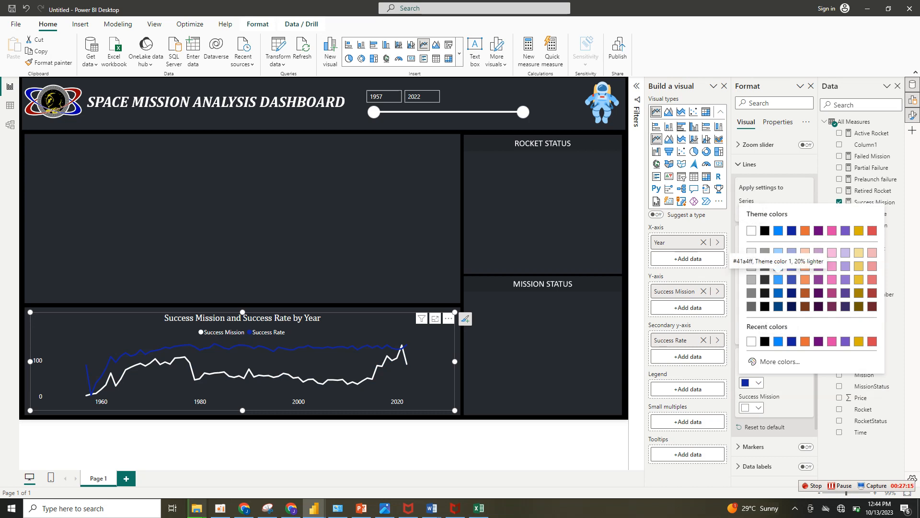
click(779, 253)
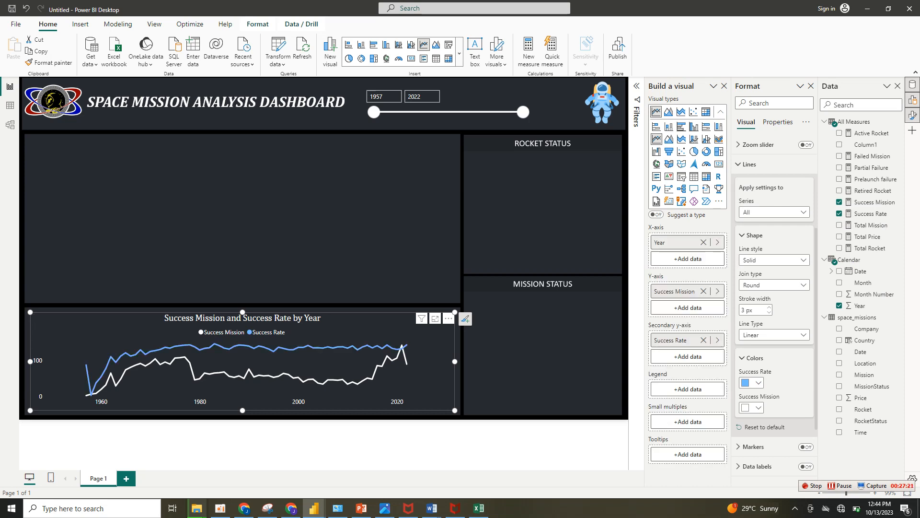
scroll(774, 393, down, 3)
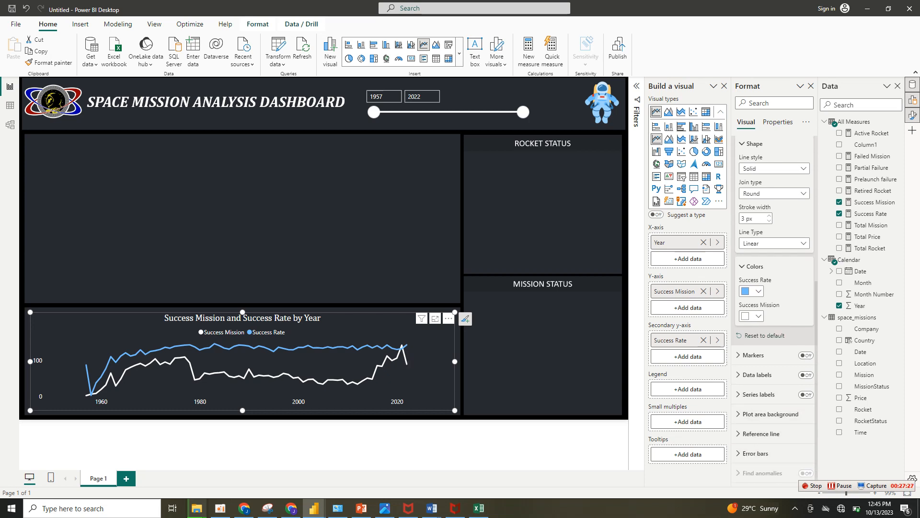
drag(455, 411, 457, 412)
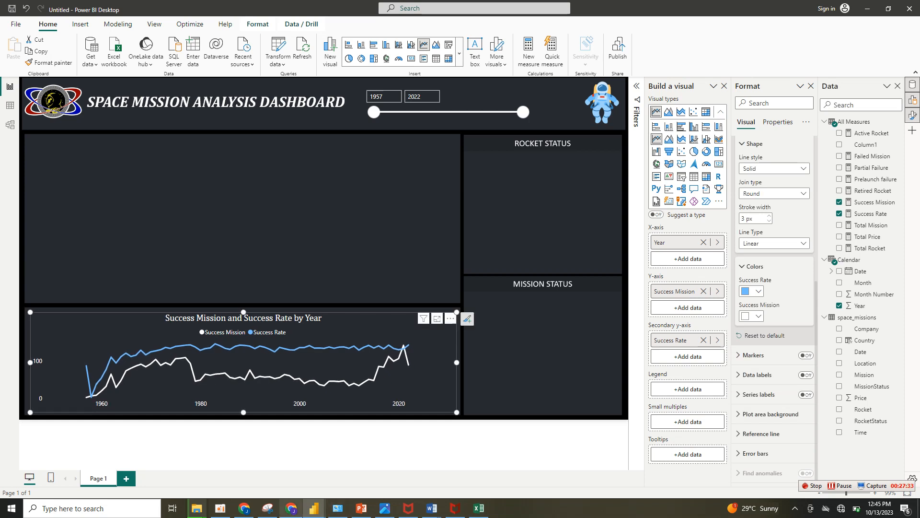
Review the recommended analysis questions for Space Missions in Chrome and return to the Power BI report.
click(291, 508)
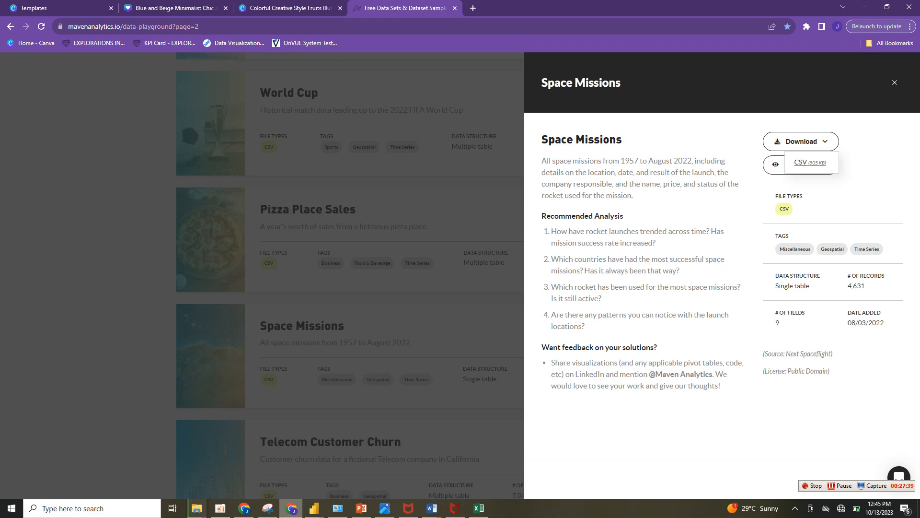
click(314, 508)
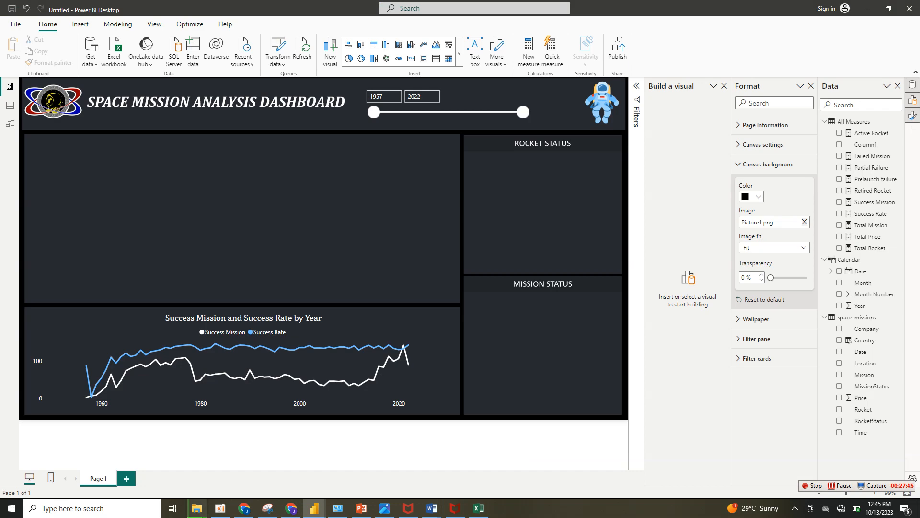
click(291, 508)
key(alt+Tab)
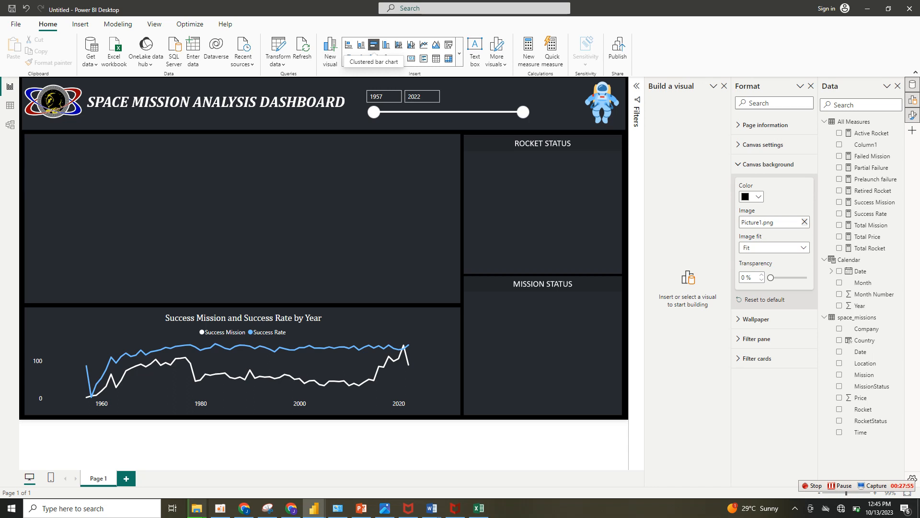
Insert a clustered bar chart of Success Mission by Country, sized to fill the left third of the large empty panel.
click(373, 44)
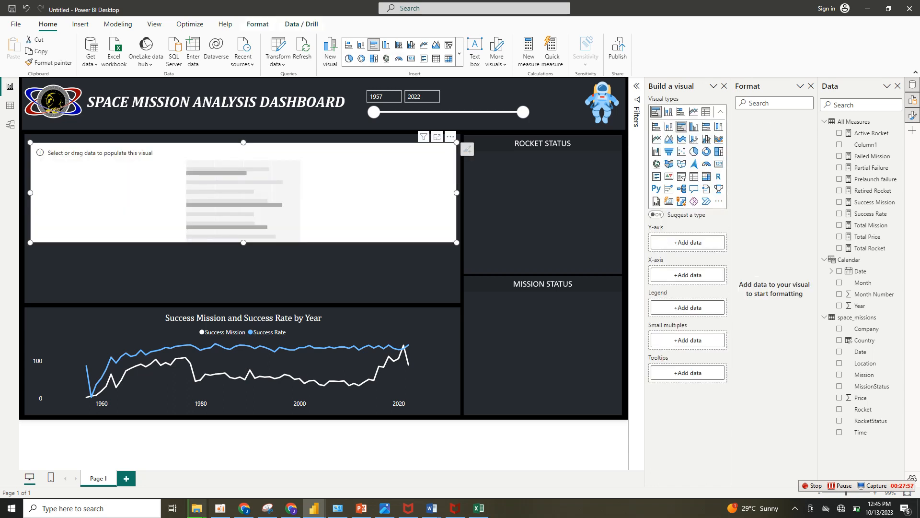
drag(457, 242, 183, 302)
mouse_move(139, 225)
mouse_down()
mouse_move(136, 210)
mouse_move(136, 218)
mouse_up()
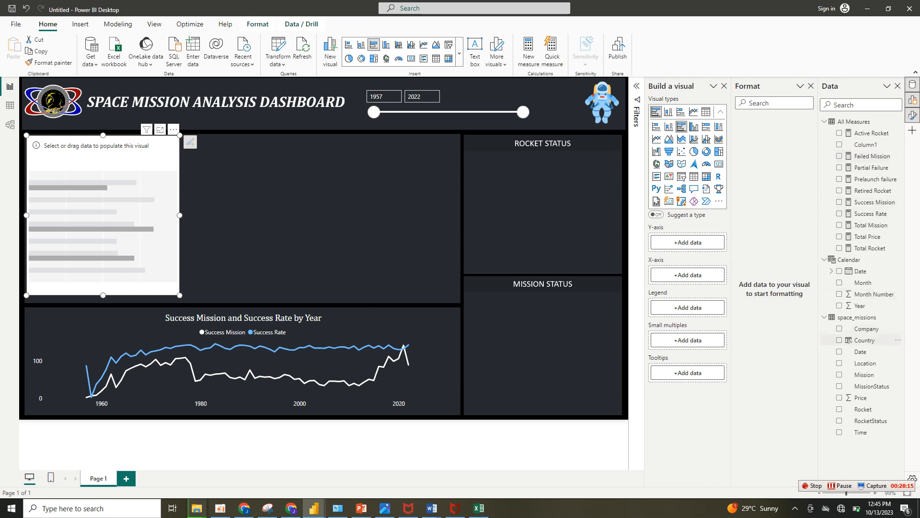
click(839, 340)
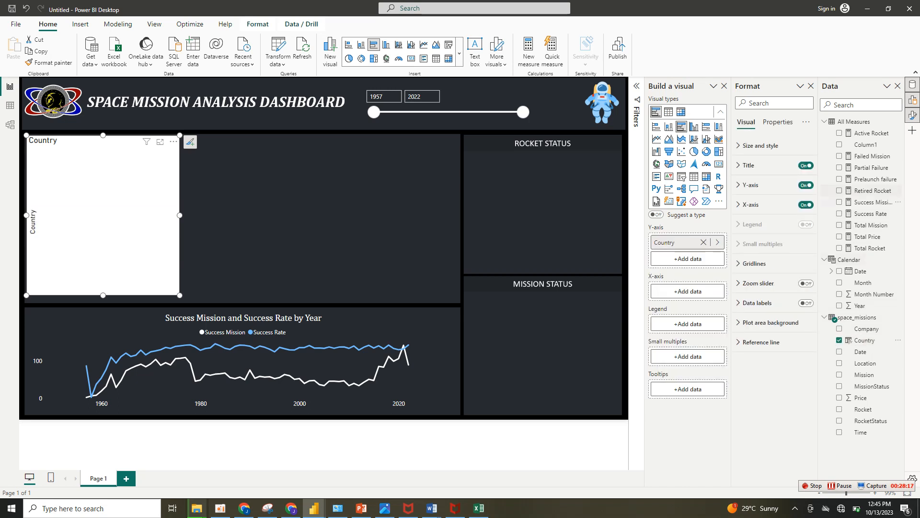
click(839, 202)
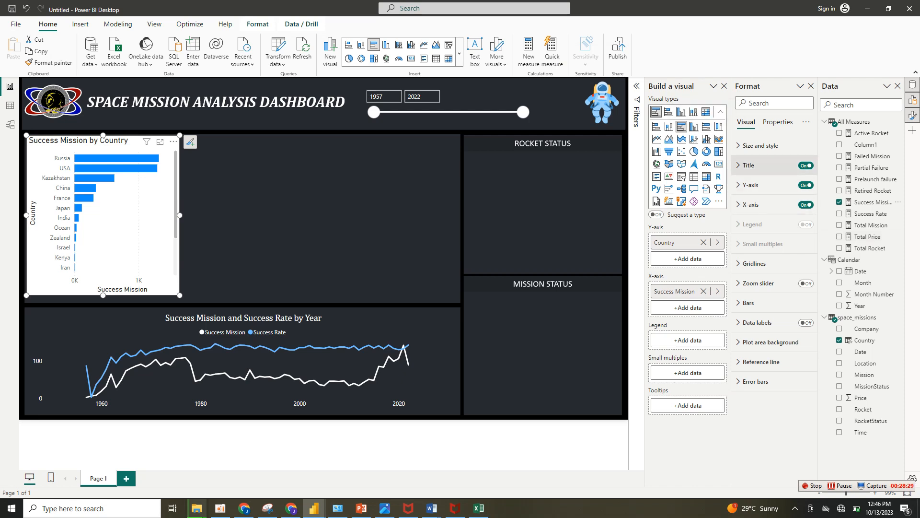
Copy the line chart's formatting onto the Success Mission by Country bar chart with Format painter.
click(767, 165)
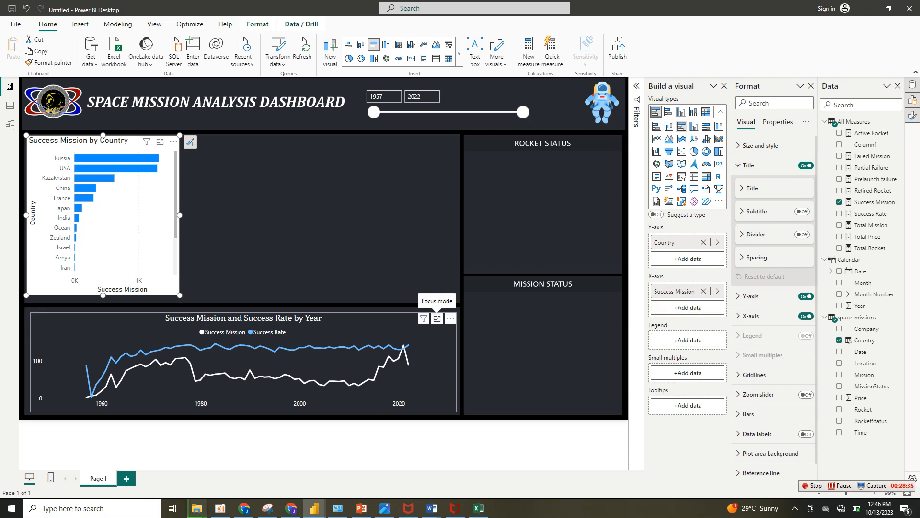
click(437, 318)
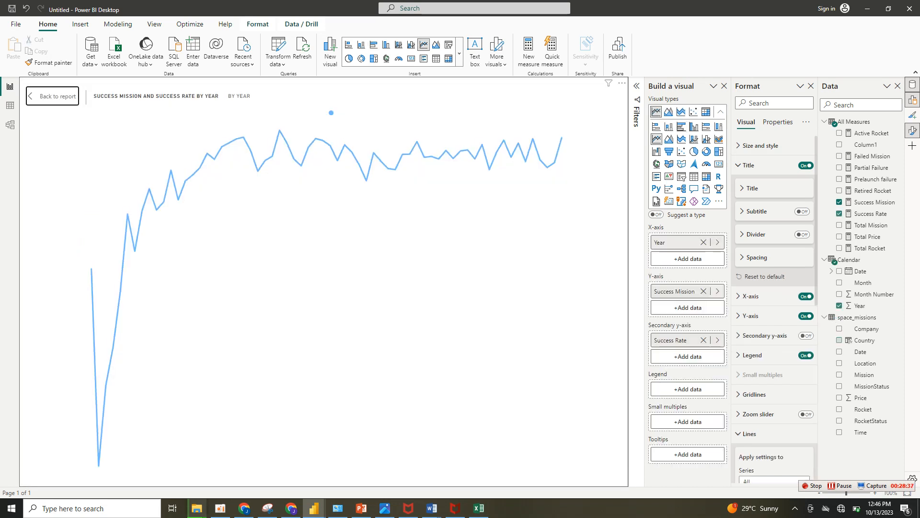
click(53, 97)
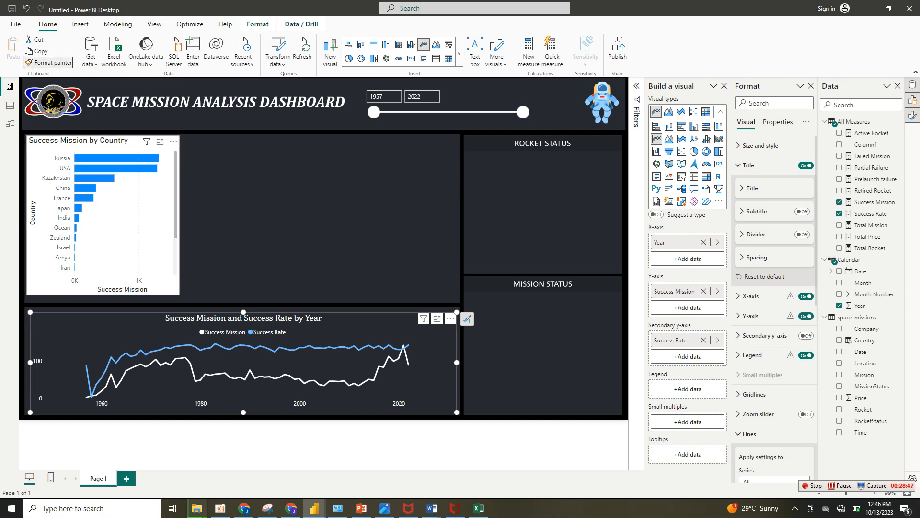
click(135, 143)
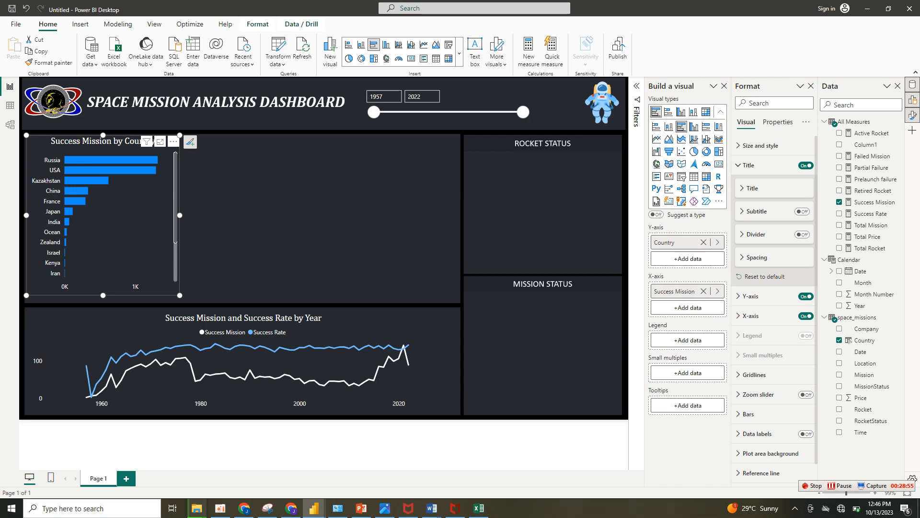
key(ctrl+c)
key(ctrl+v)
drag(135, 146, 263, 132)
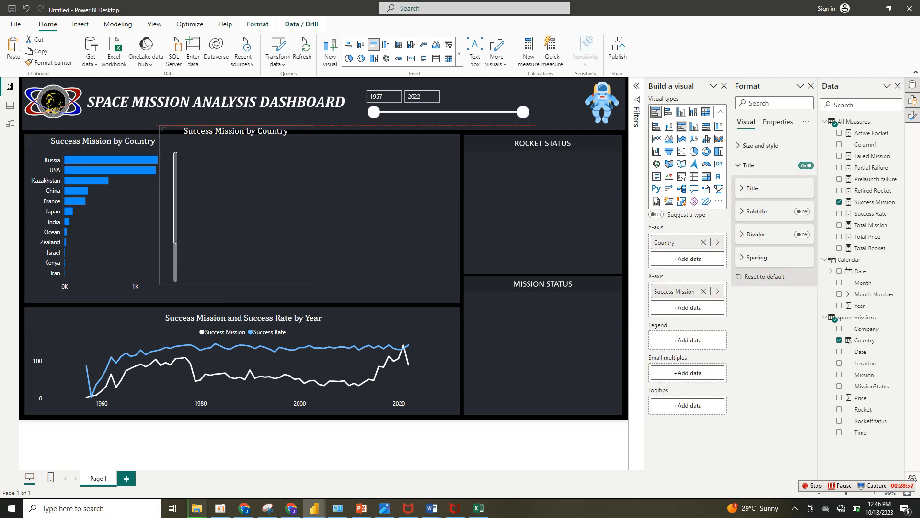
drag(162, 127, 196, 138)
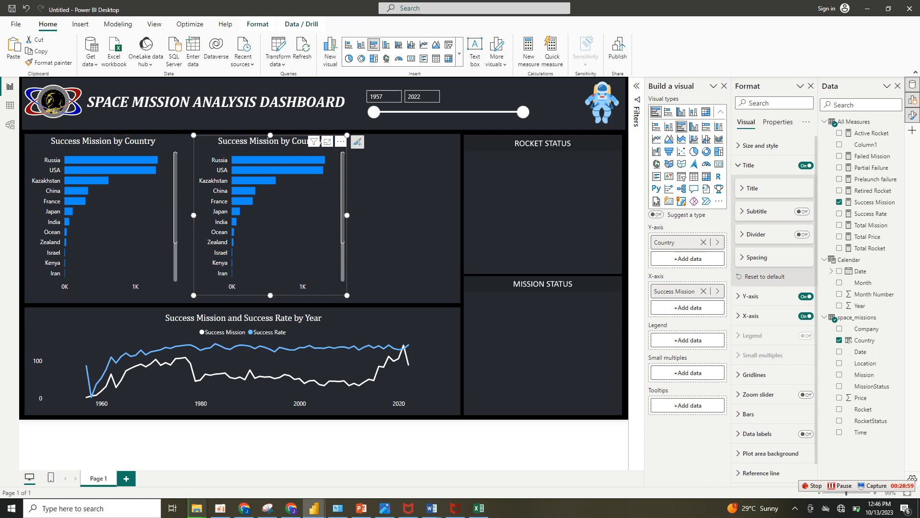
key(Delete)
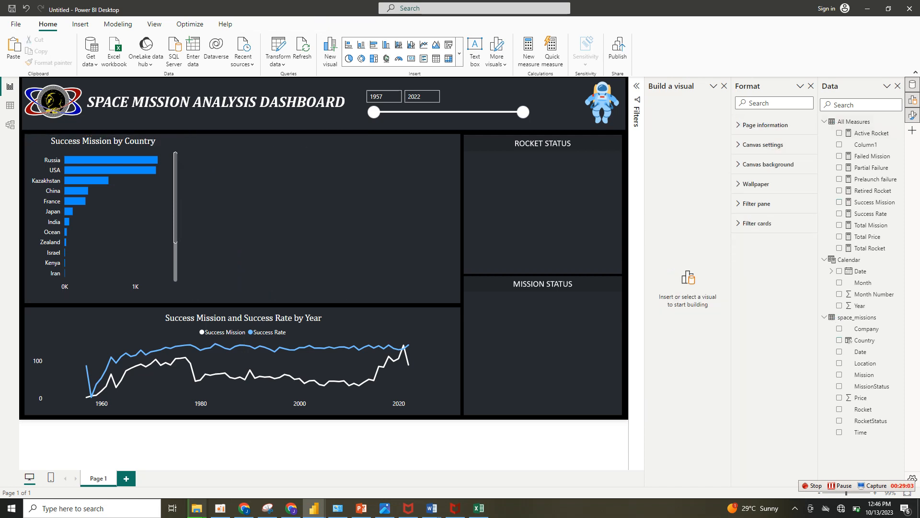
Color the bars of the Success Mission by Country chart light blue.
click(153, 142)
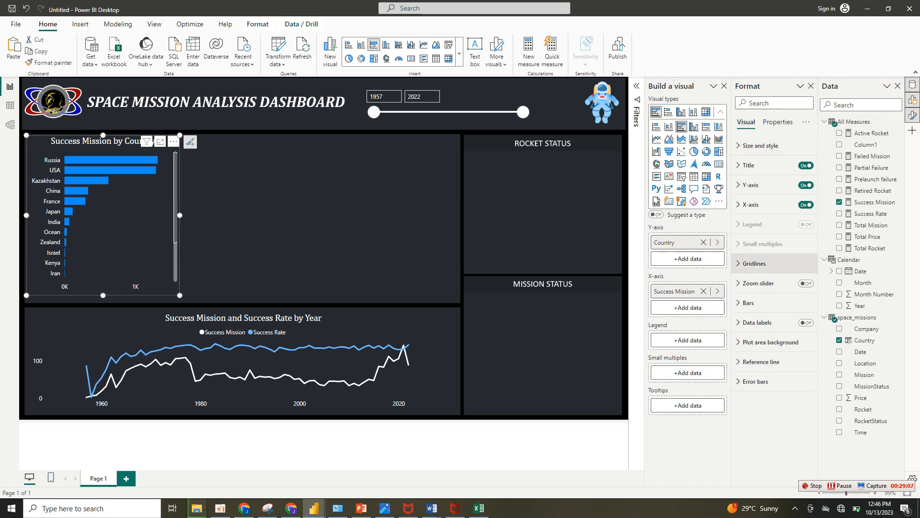
click(748, 303)
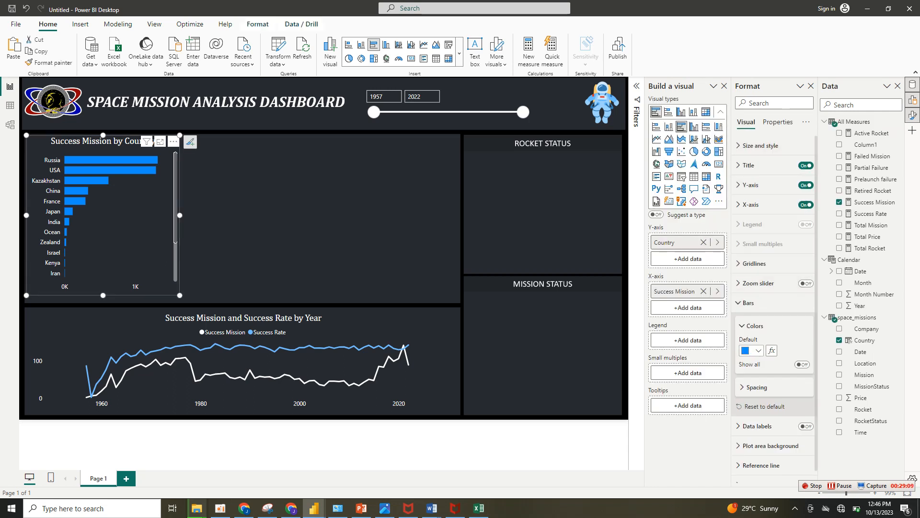
click(752, 350)
click(751, 310)
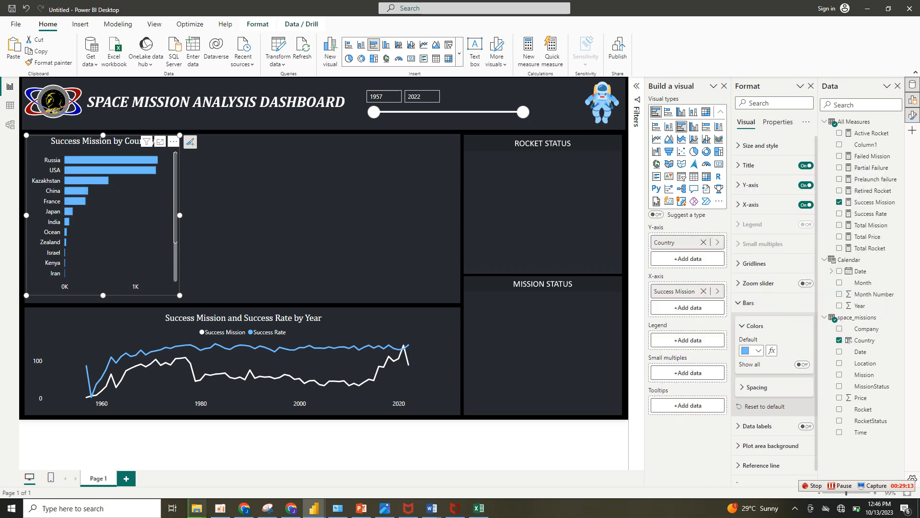
Duplicate the Success Mission by Country bar chart and place the copy directly to the right of the original.
key(ctrl+c)
key(ctrl+v)
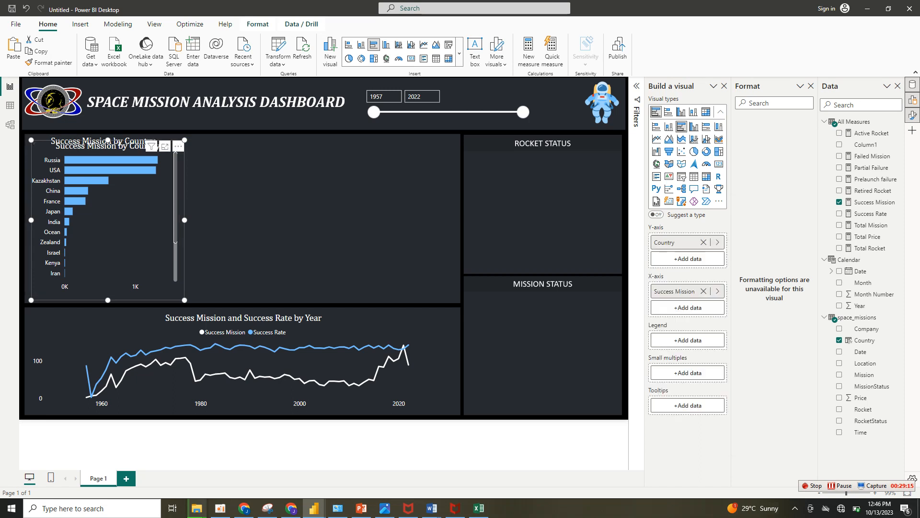
drag(243, 216, 267, 216)
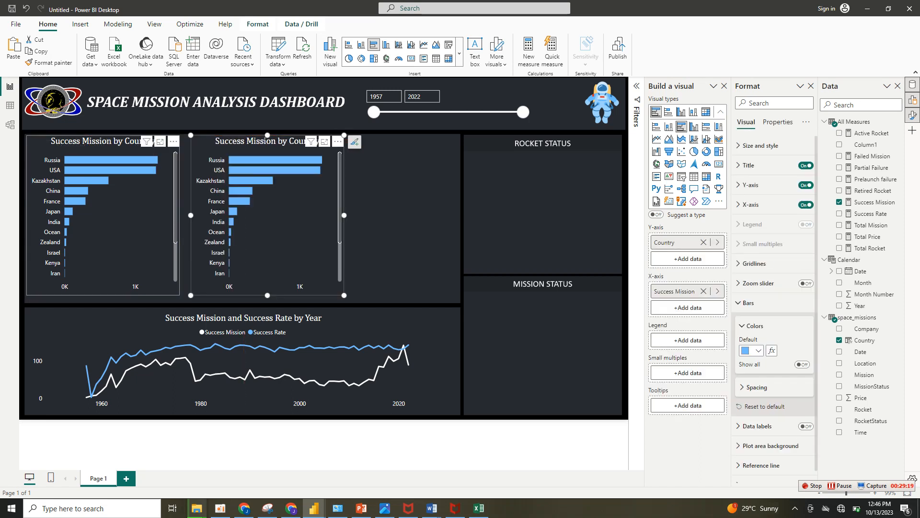
Examine the countries in the original bar chart and try year slicer starts of 1963 and 1972, returning the slicer to 1957.
click(139, 225)
scroll(139, 225, down, 3)
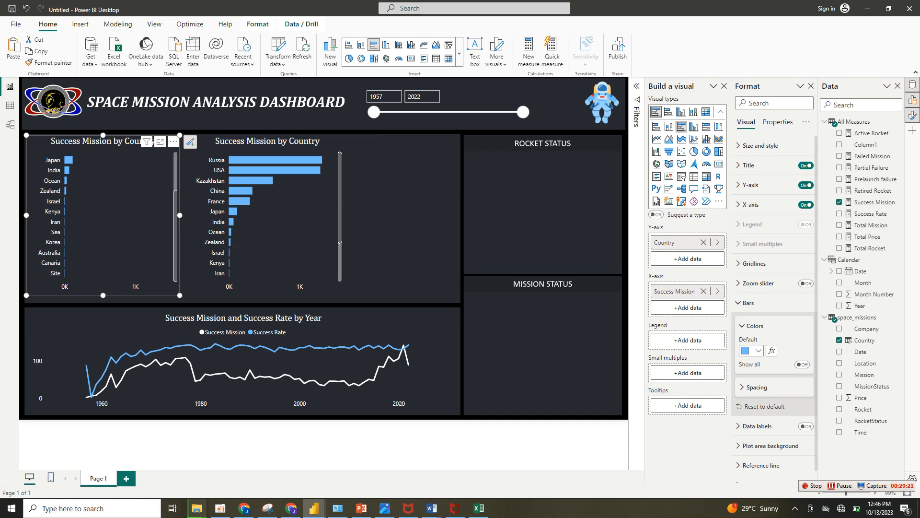
scroll(105, 216, up, 3)
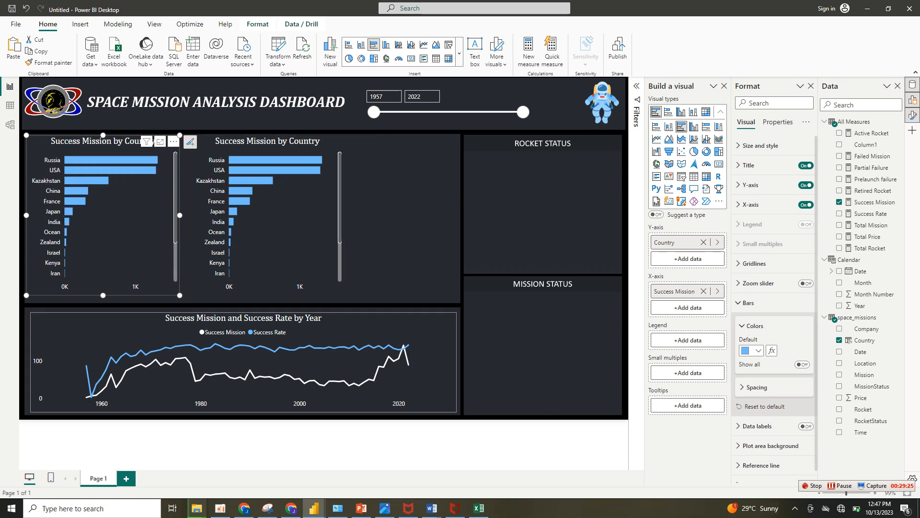
mouse_move(80, 202)
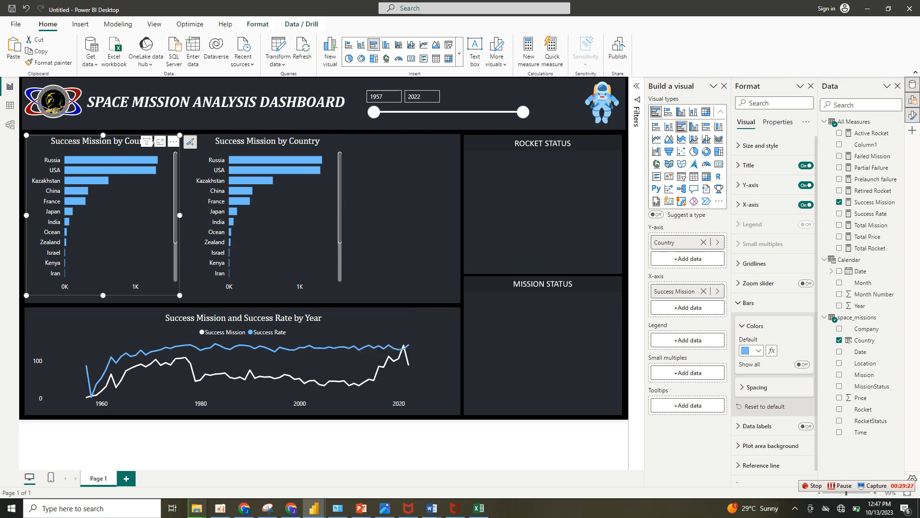
drag(374, 113, 387, 112)
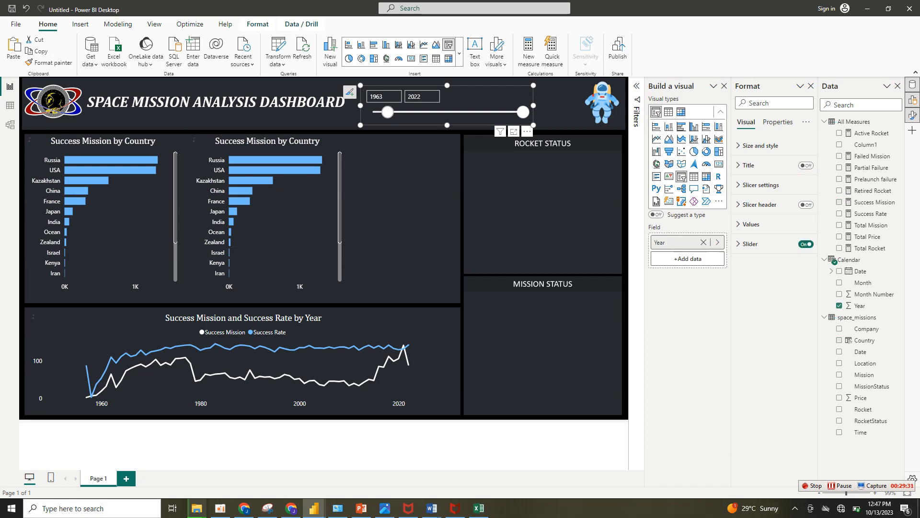
drag(388, 112, 408, 112)
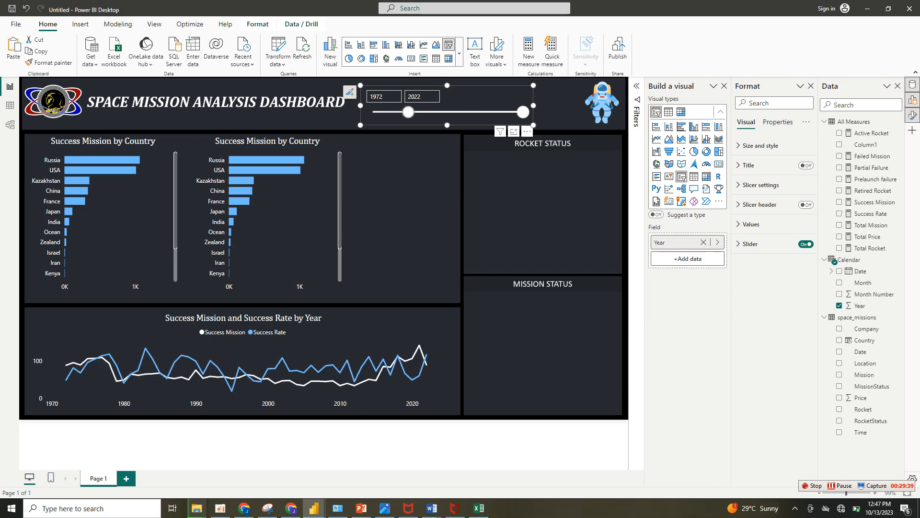
drag(409, 112, 374, 112)
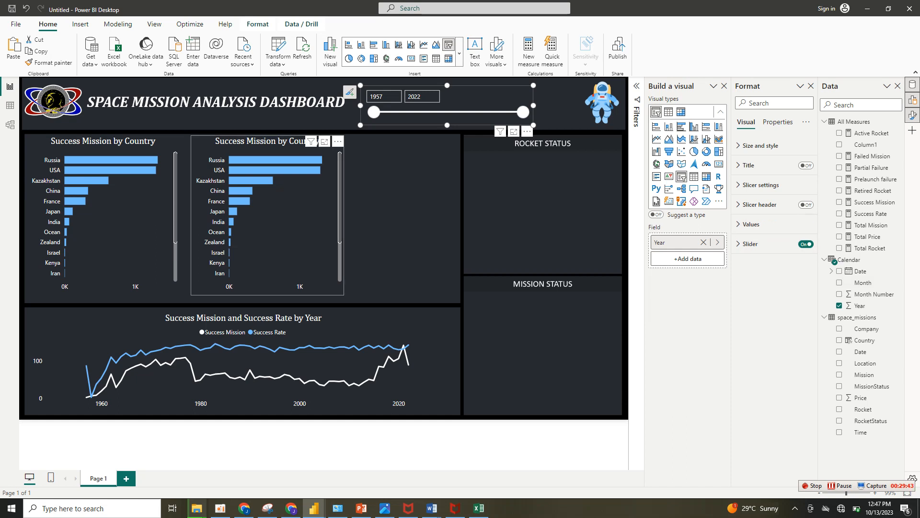
Turn on data labels for the original country bar chart and filter its Country field to the top 10 by Success Mission.
click(130, 231)
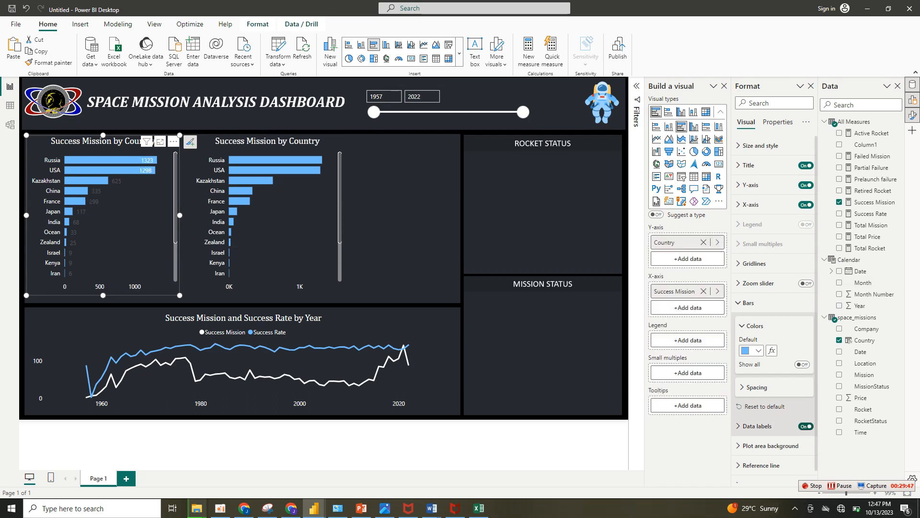
click(806, 426)
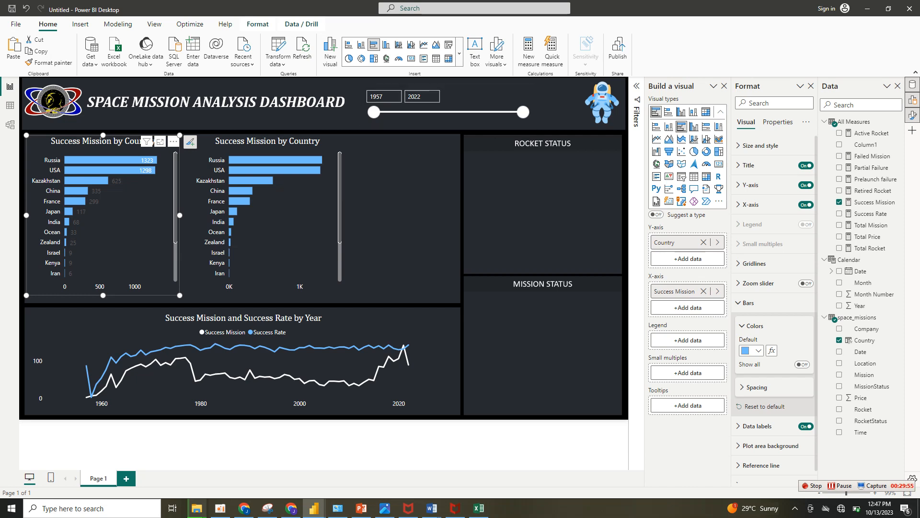
click(636, 85)
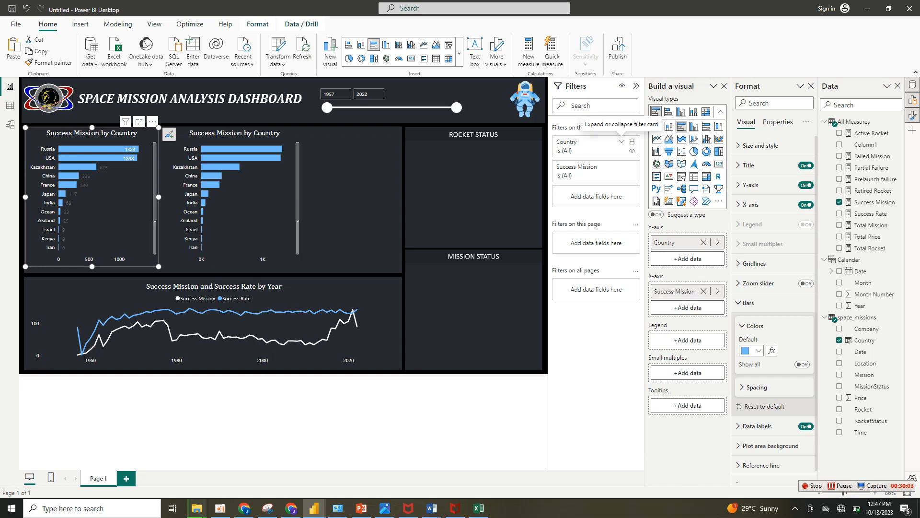
click(621, 142)
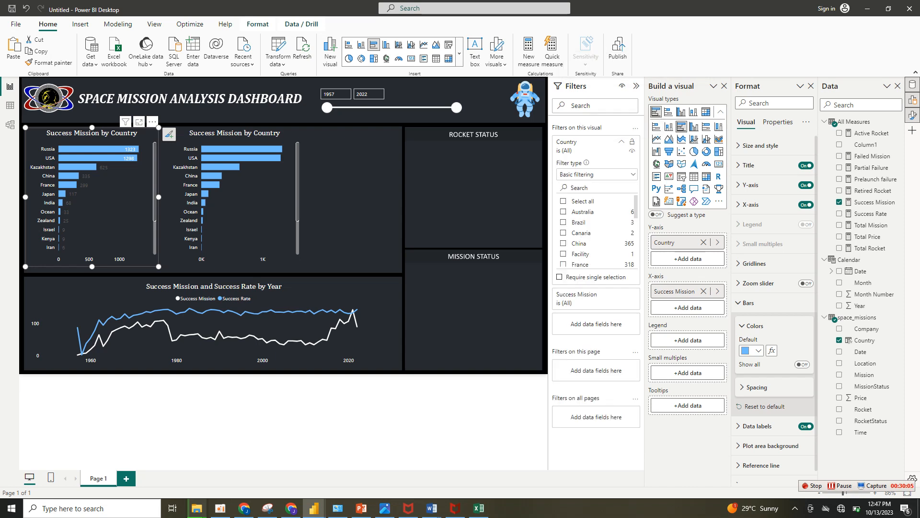
click(597, 175)
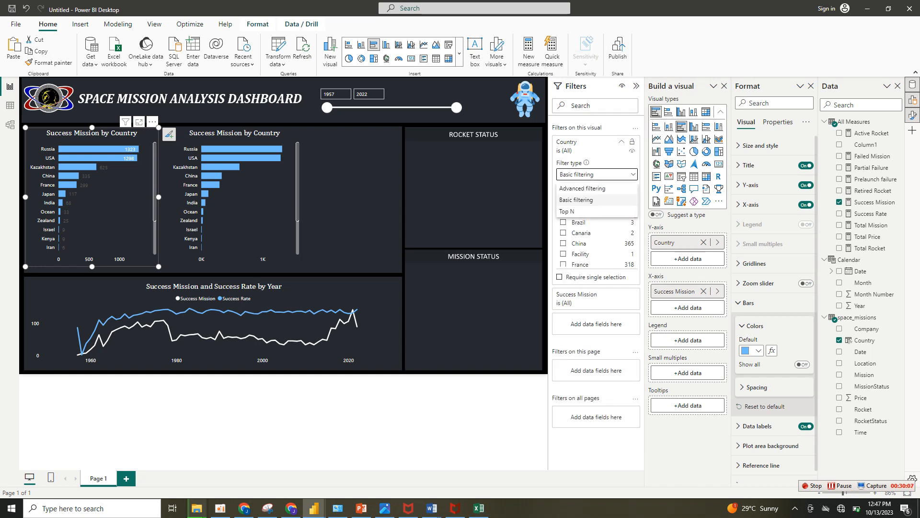
click(567, 212)
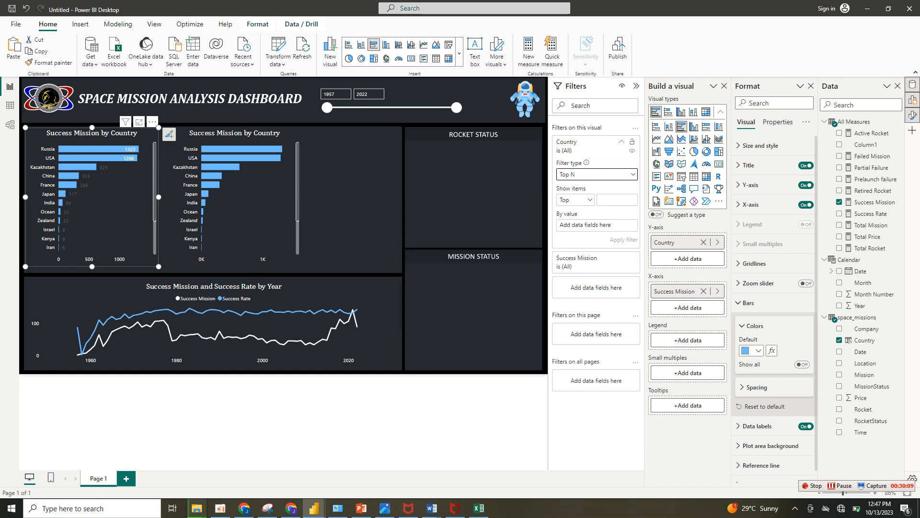
click(617, 200)
text(10)
drag(868, 202, 595, 225)
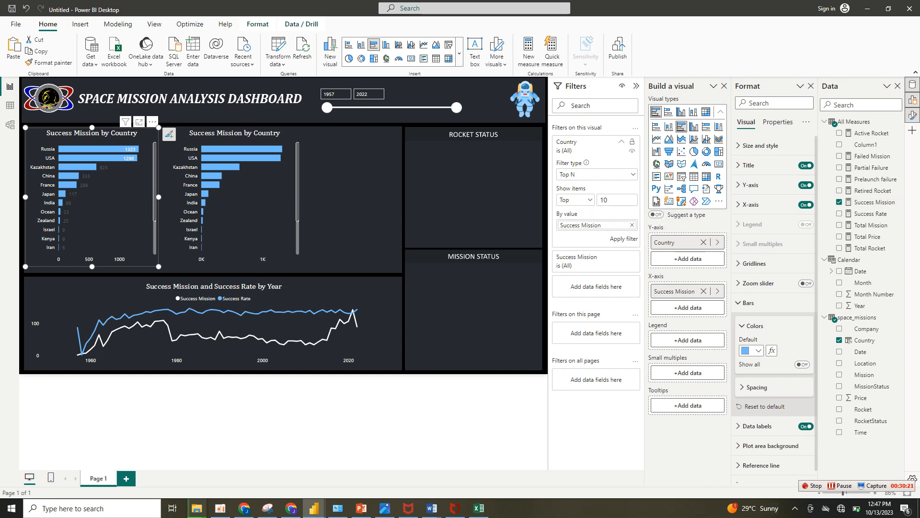
click(624, 239)
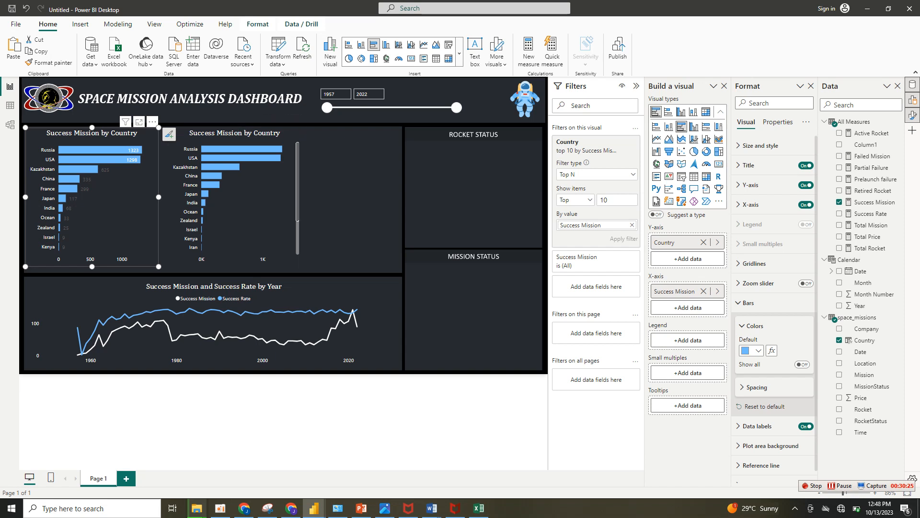
Enlarge the original country bar chart slightly and show its data labels in white at the outside end of the bars.
drag(158, 266, 161, 271)
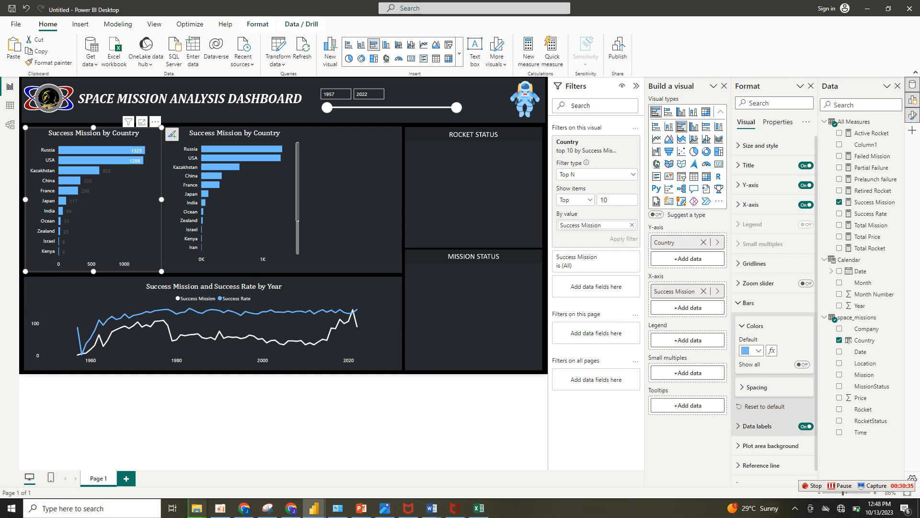
click(757, 426)
scroll(774, 298, down, 3)
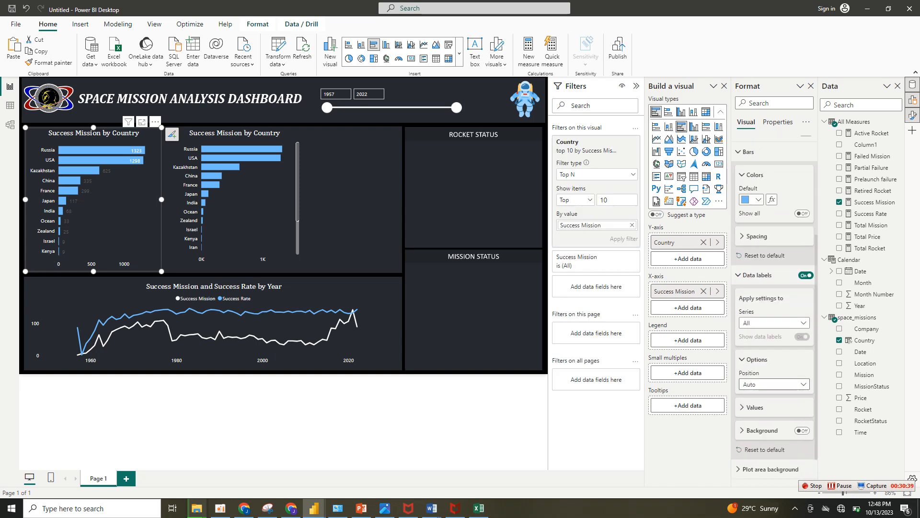
click(774, 384)
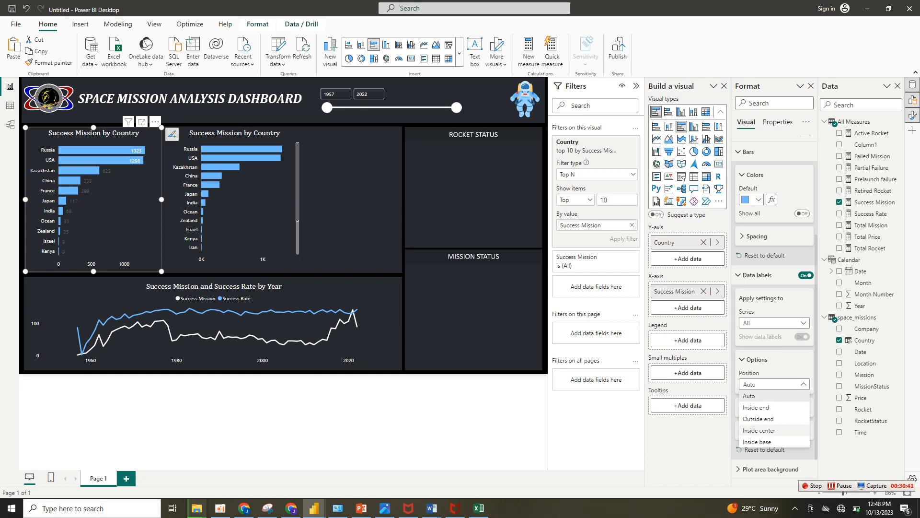
click(759, 430)
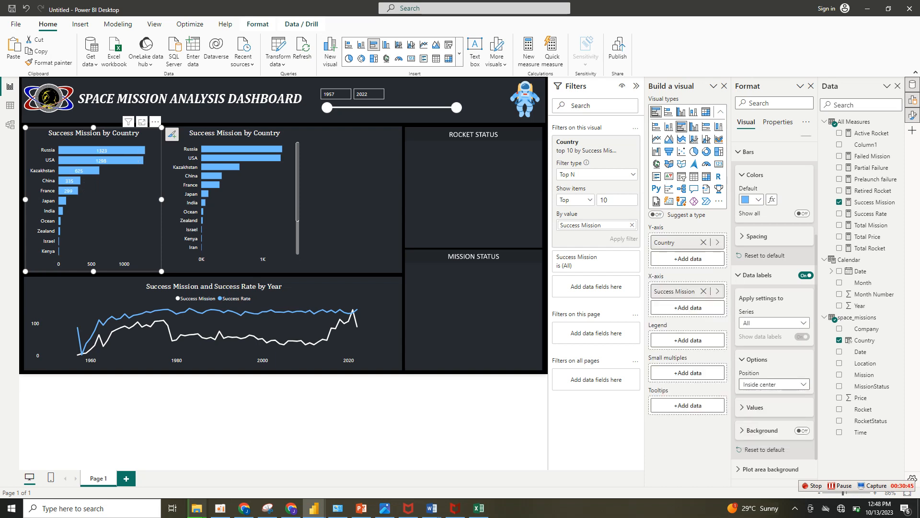
click(774, 384)
click(759, 419)
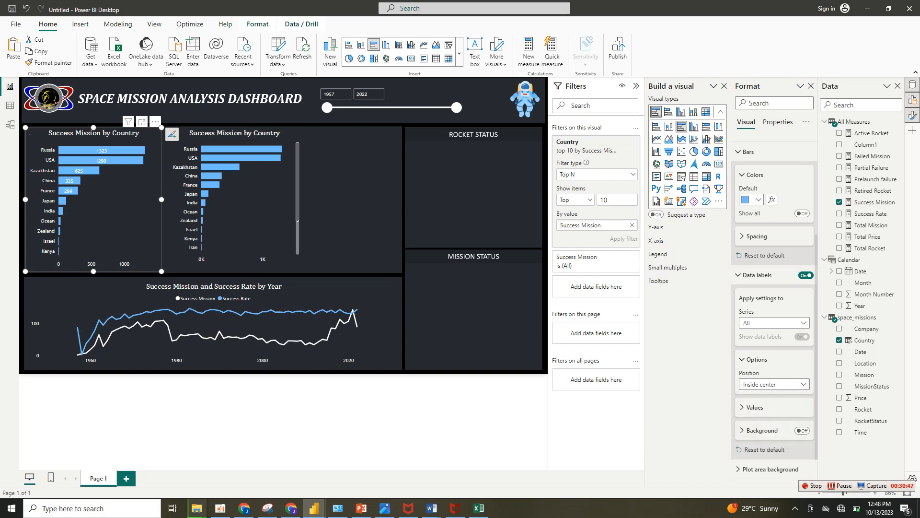
click(755, 407)
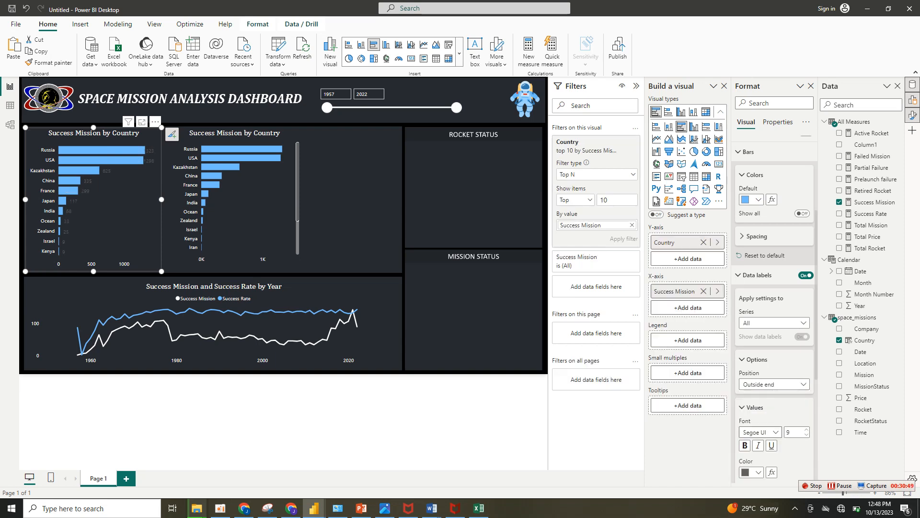
click(758, 472)
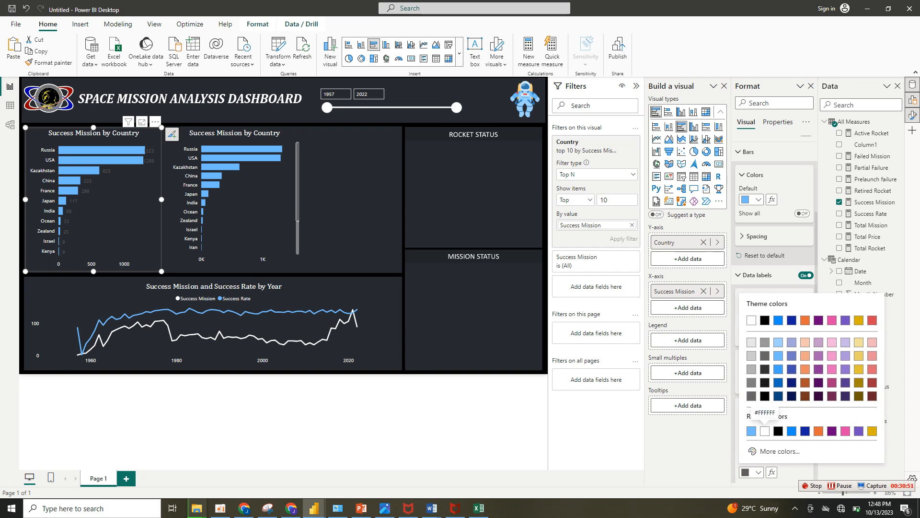
click(763, 432)
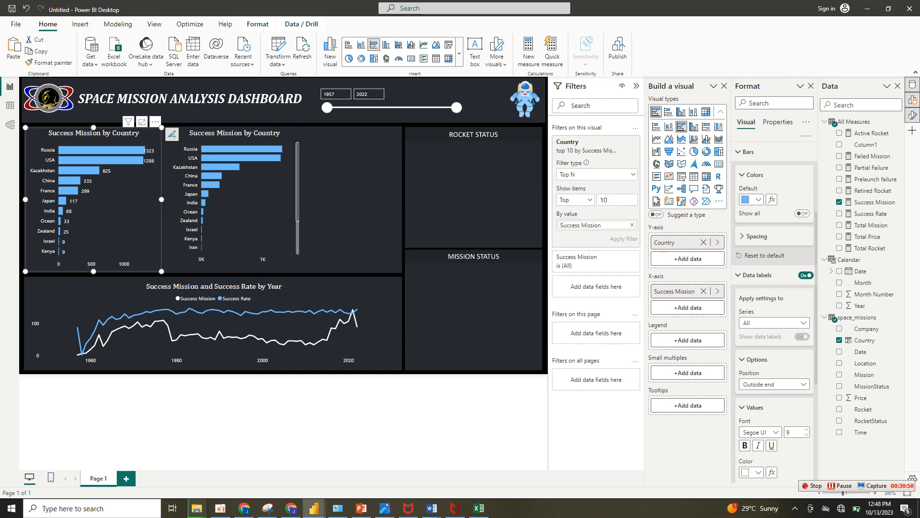
Check the Space Missions recommended analysis questions in Chrome and return to the Power BI report.
click(291, 508)
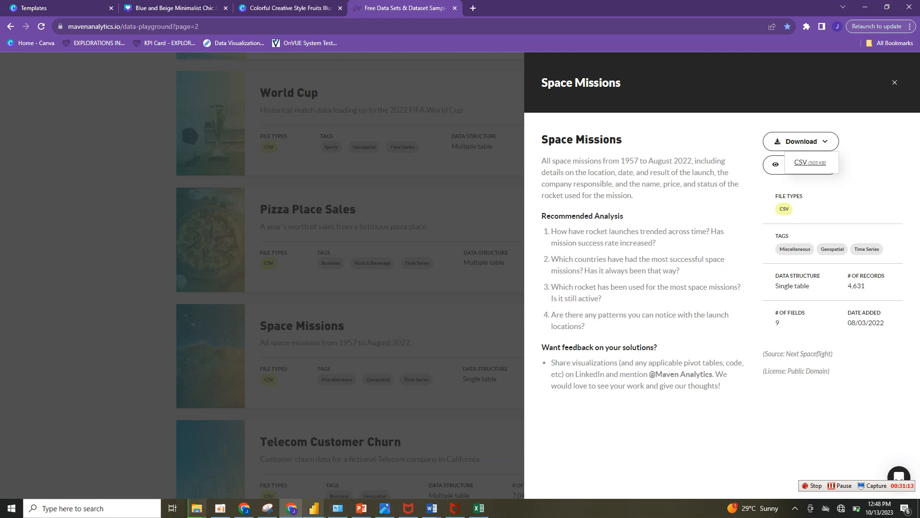
mouse_move(314, 508)
click(365, 465)
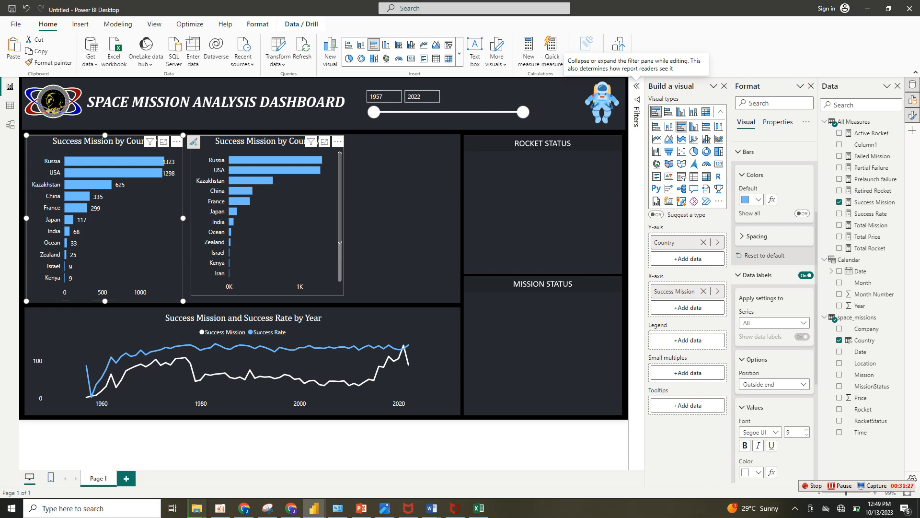
Replace the duplicated chart's fields with Total Mission by Rocket and widen the chart slightly.
click(287, 225)
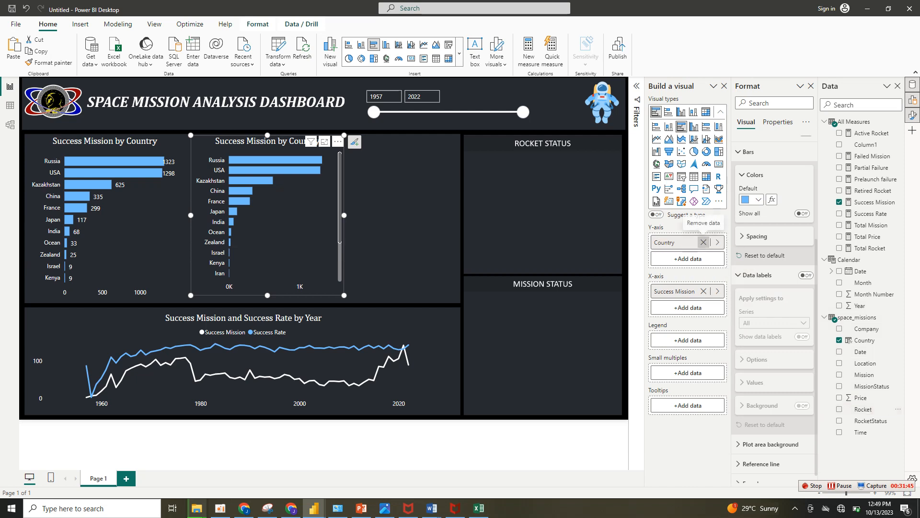
click(704, 242)
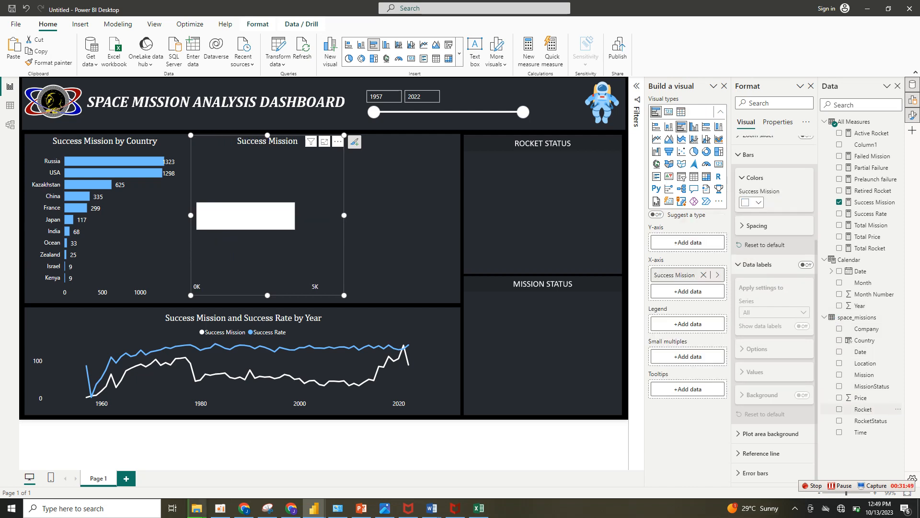
click(863, 409)
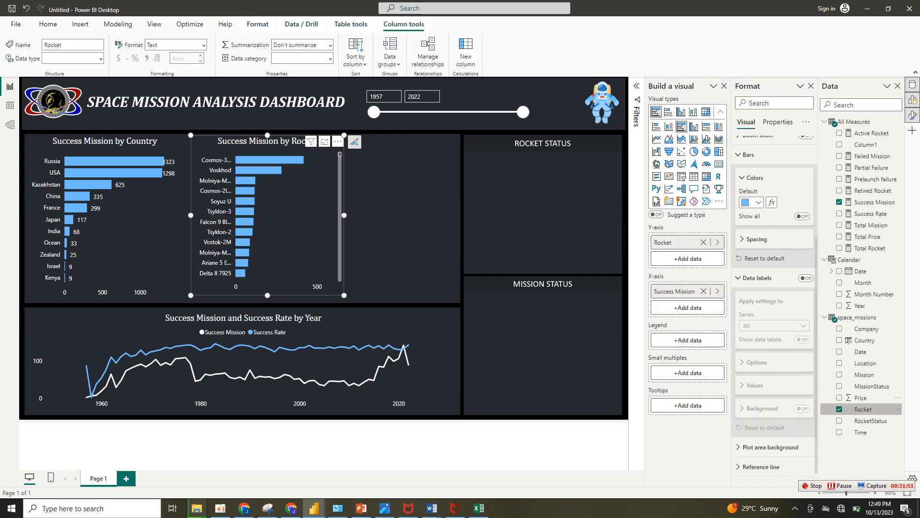
click(704, 291)
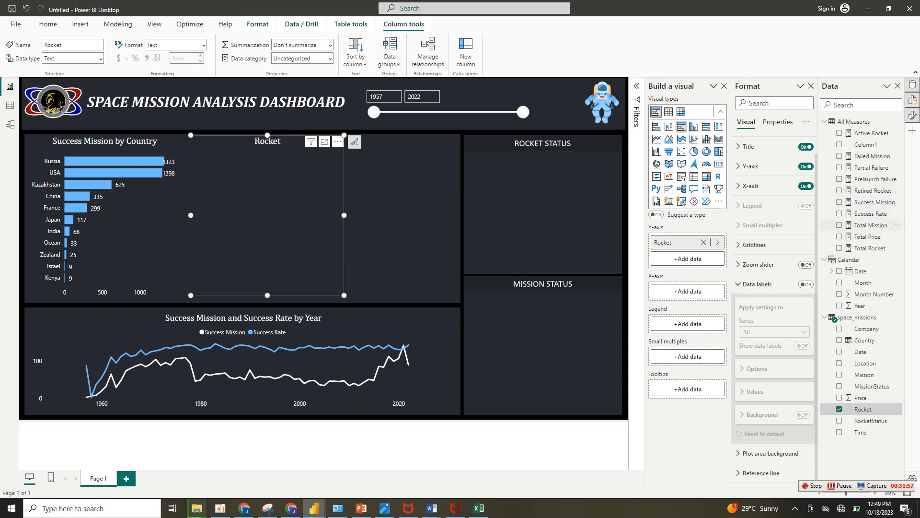
click(839, 225)
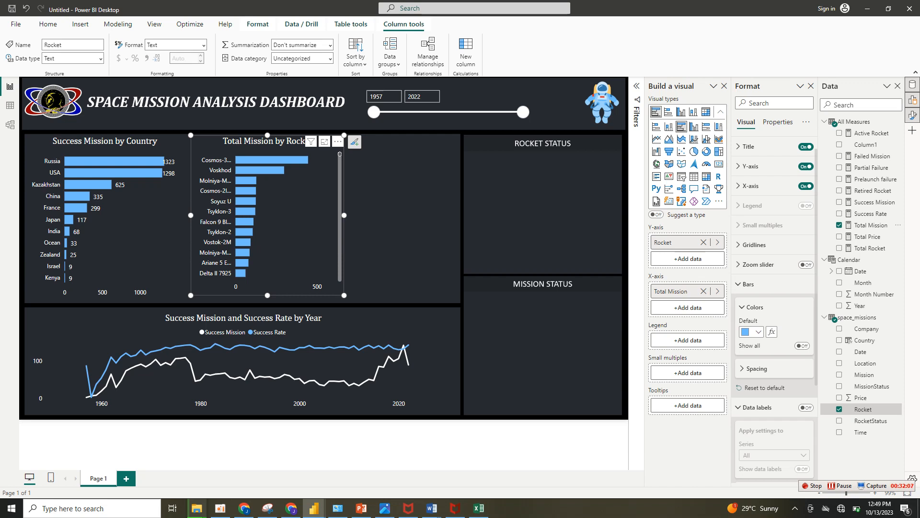
drag(344, 216, 356, 215)
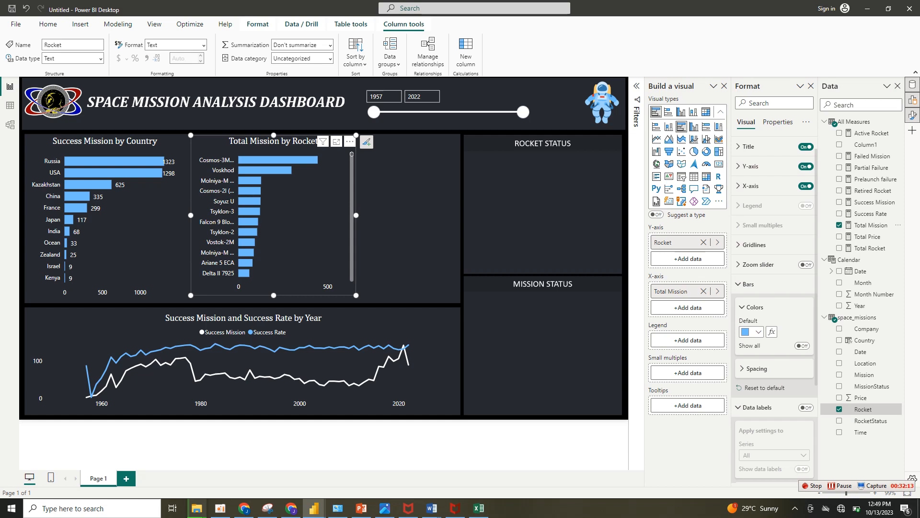
Widen the Total Mission by Rocket chart slightly and turn on its data labels in white.
drag(190, 216, 189, 215)
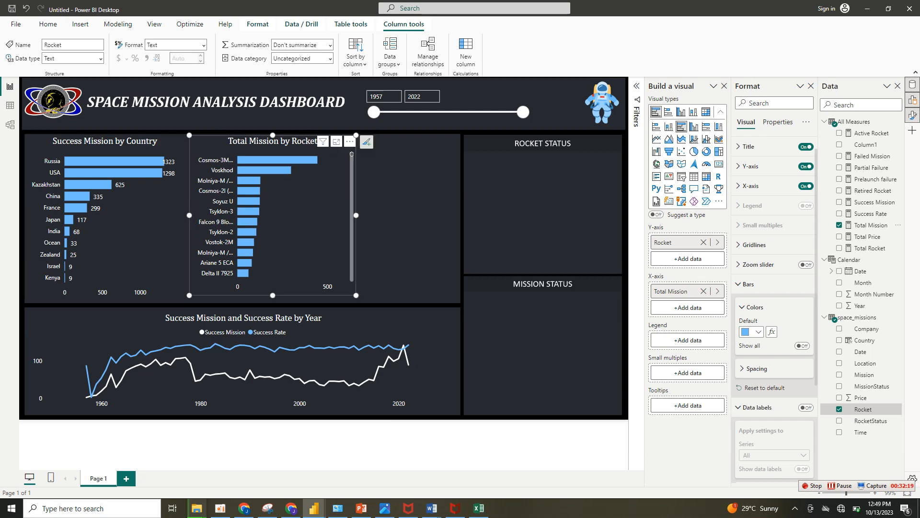
scroll(774, 307, down, 3)
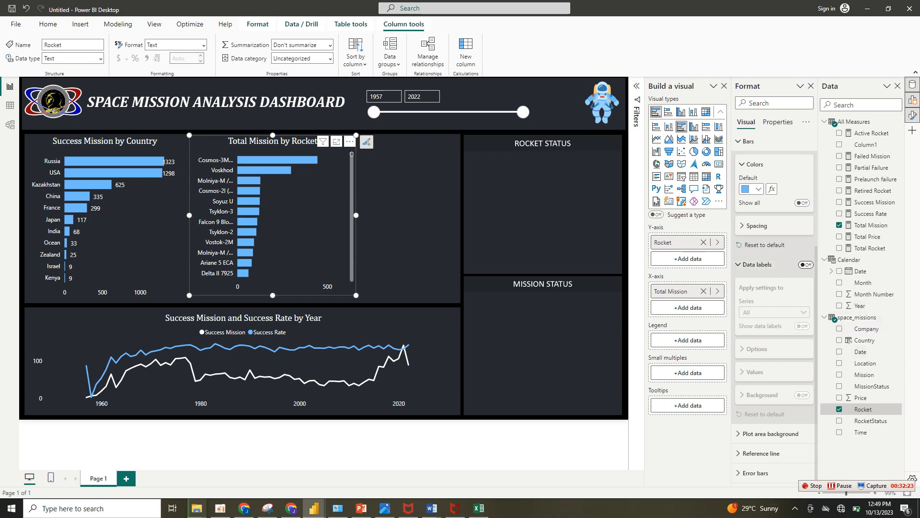
click(806, 264)
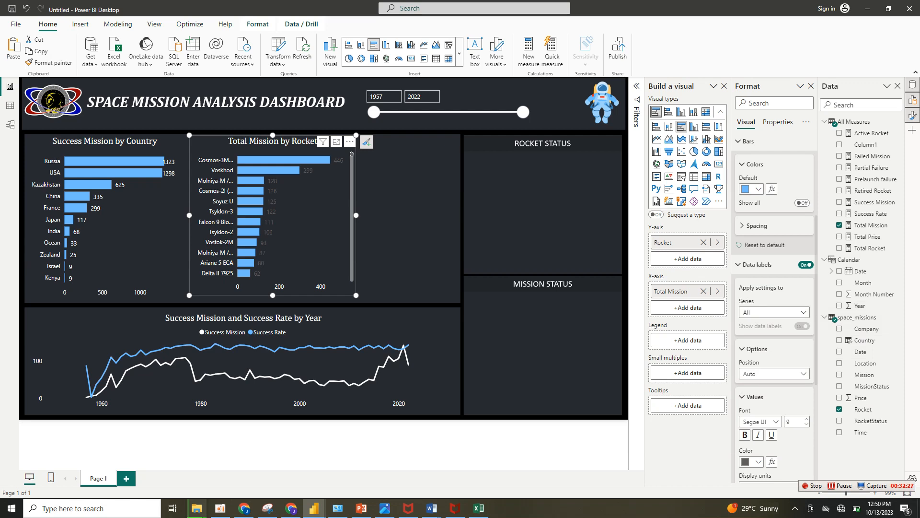
scroll(774, 307, down, 2)
click(758, 373)
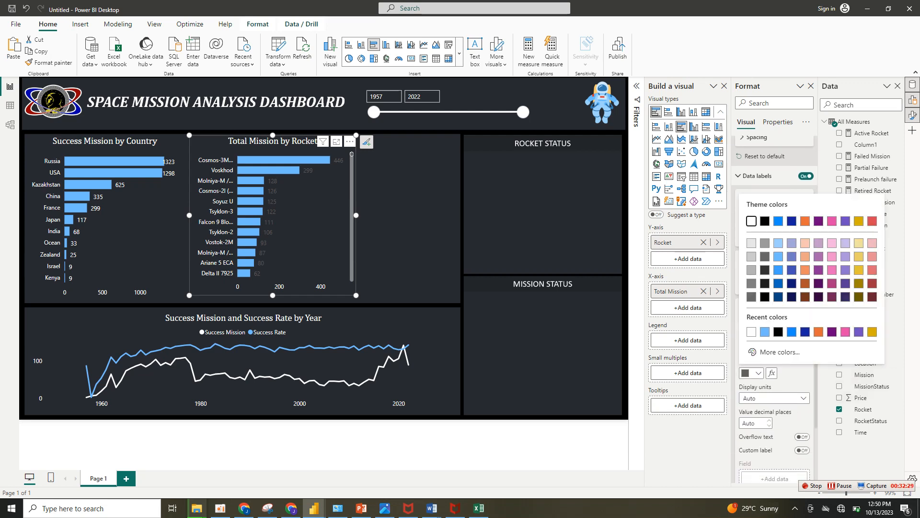
click(753, 221)
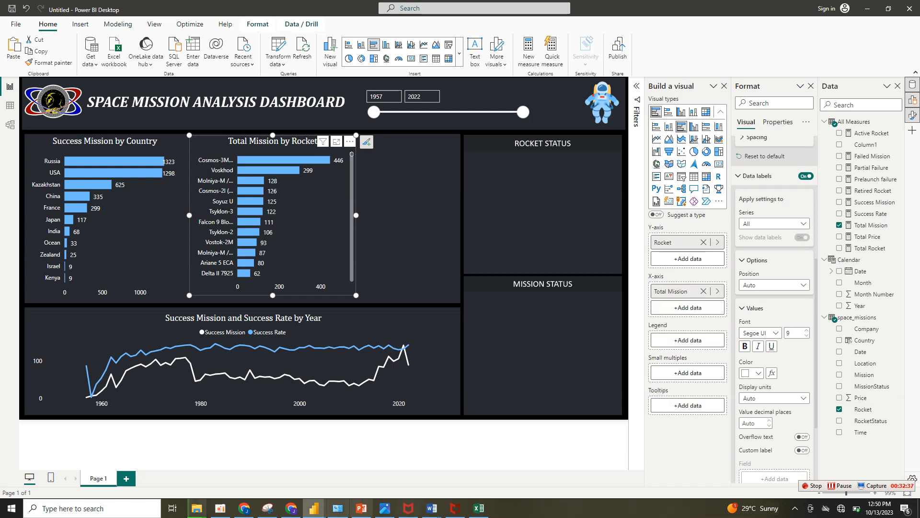
Switch to Chrome to reread the Space Missions analysis question about the most-used rocket, and return to the untitled Power BI report.
mouse_move(314, 508)
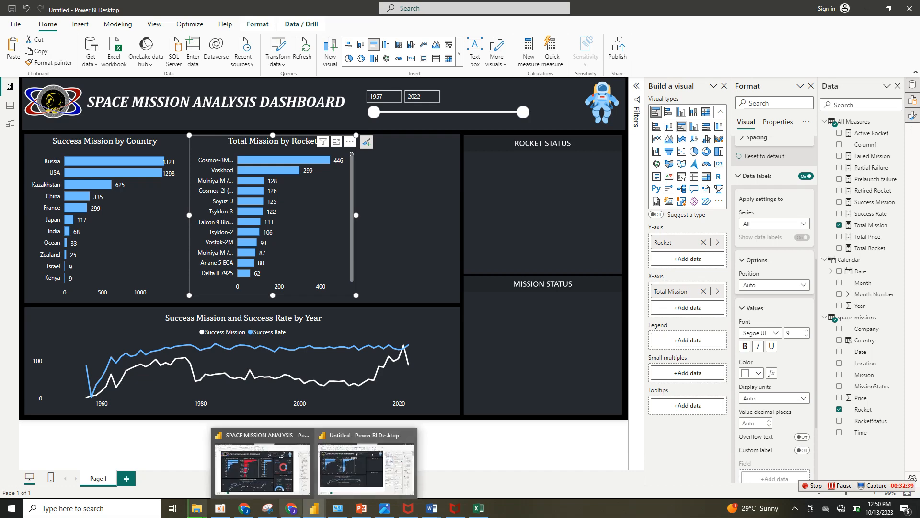
click(291, 508)
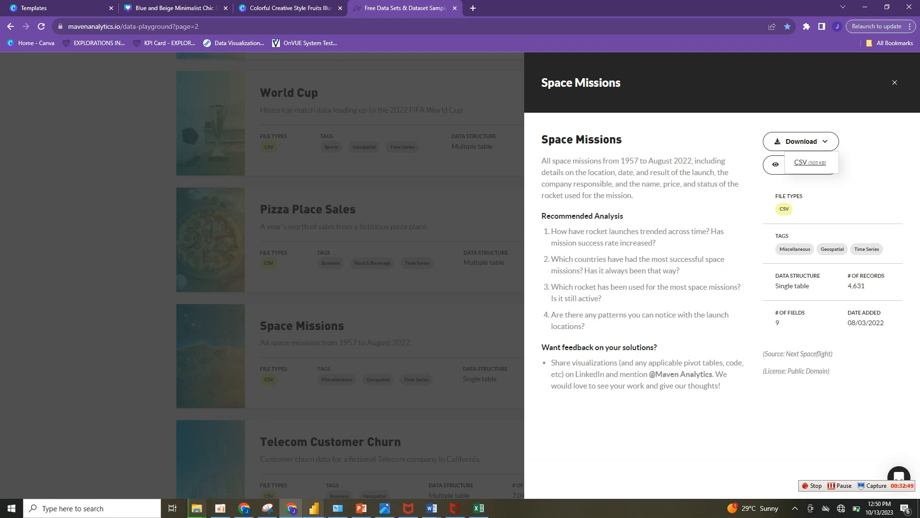
mouse_move(314, 508)
click(366, 460)
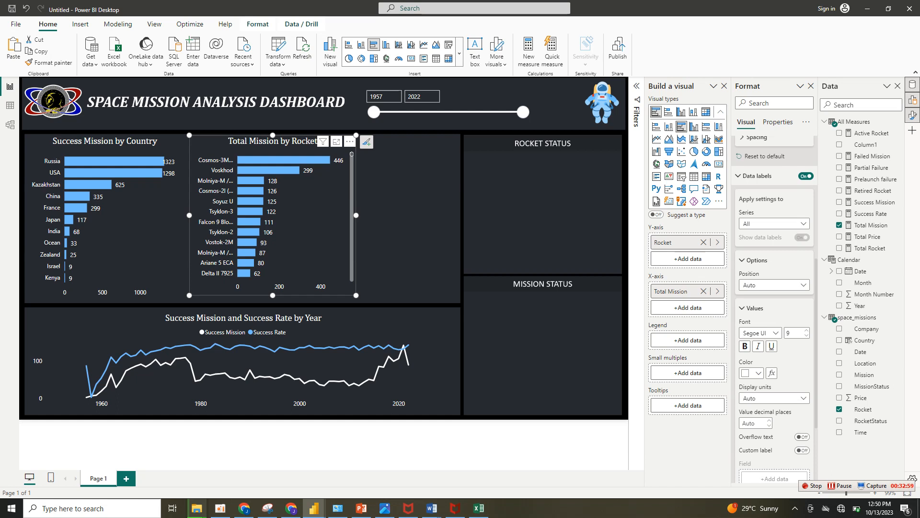
Collapse the data label settings and open conditional formatting for the rocket chart's default bar color.
scroll(774, 312, down, 3)
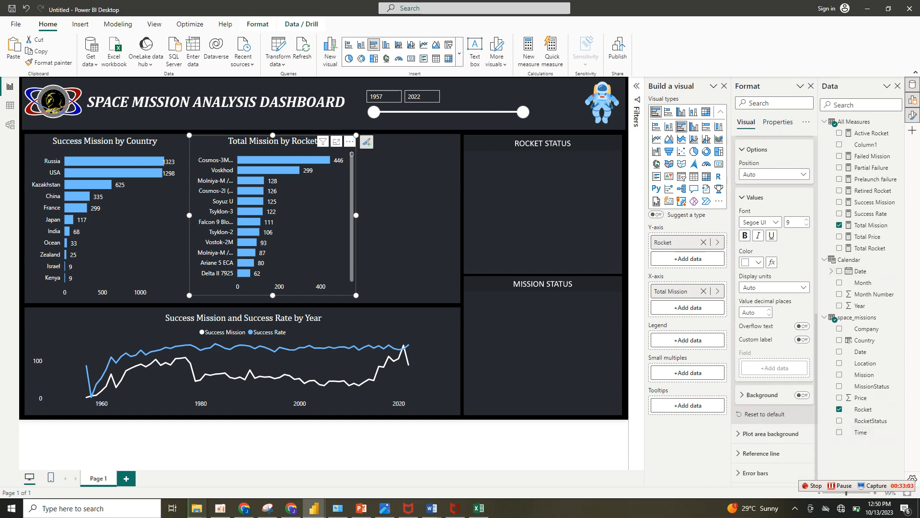
click(757, 149)
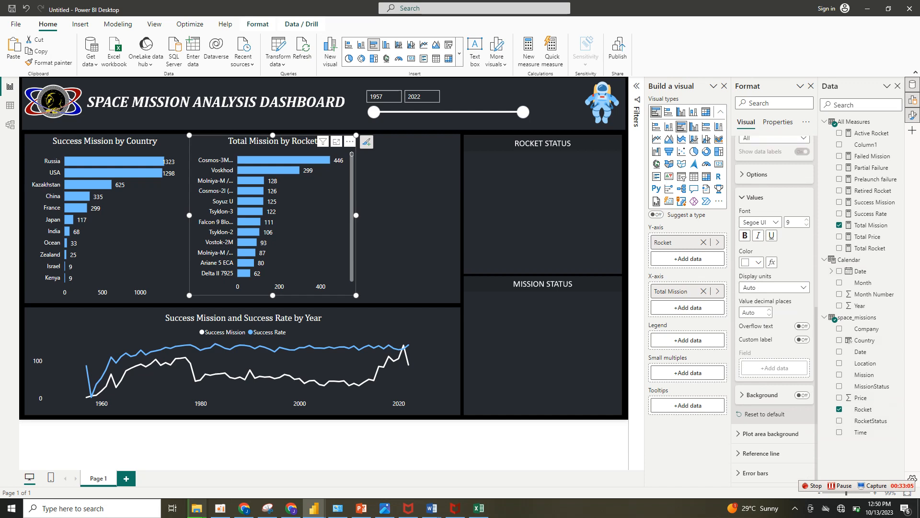
click(754, 197)
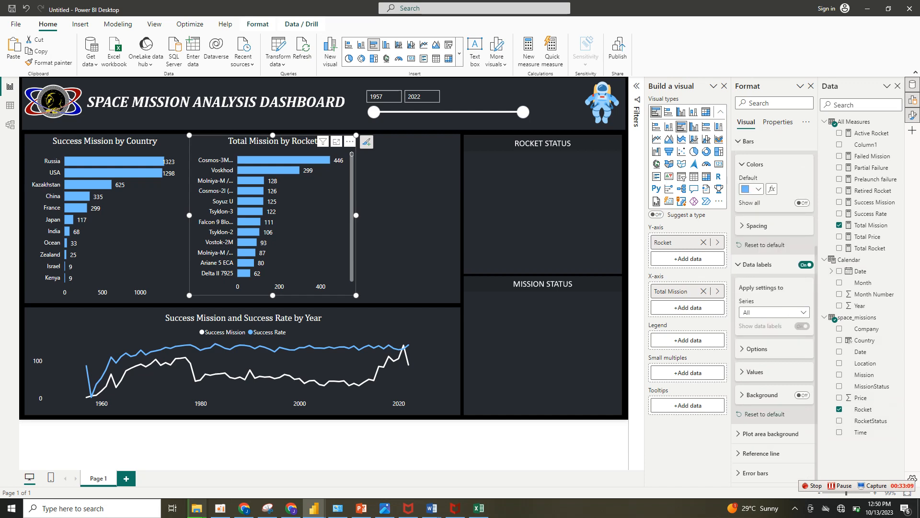
scroll(774, 307, up, 3)
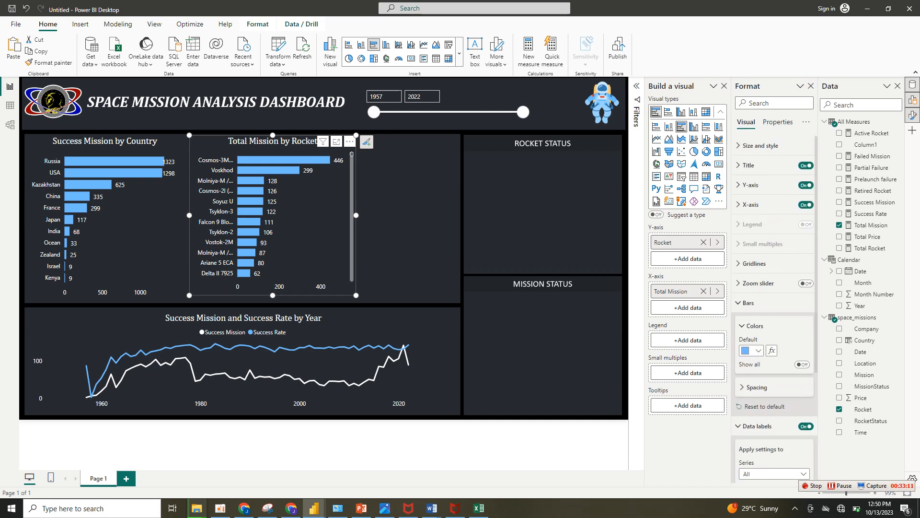
click(748, 303)
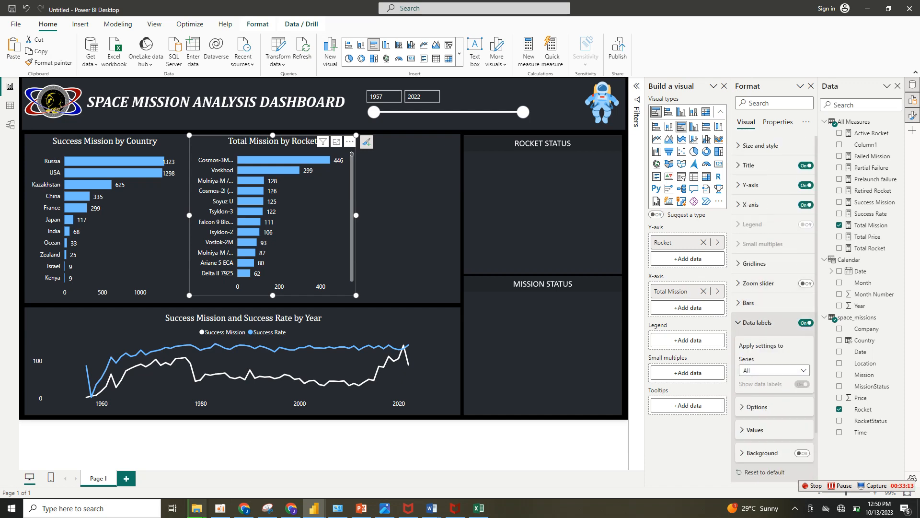
click(757, 322)
click(748, 302)
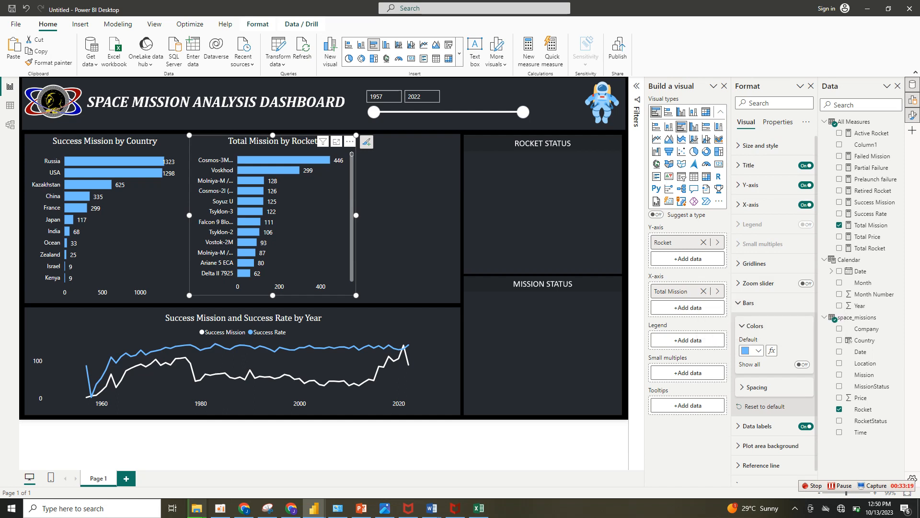
click(771, 350)
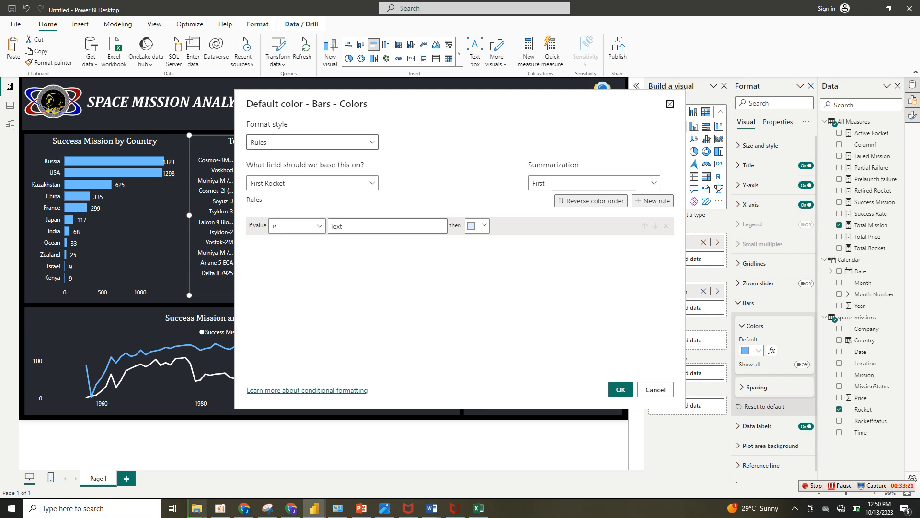
Use the Rules format style for the bar color and base it on the RocketStatus field from space_missions.
click(312, 142)
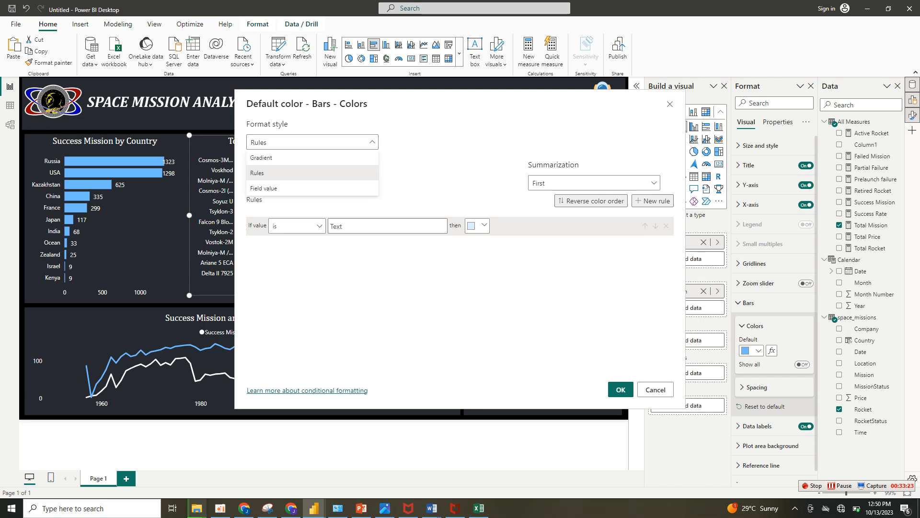
click(287, 173)
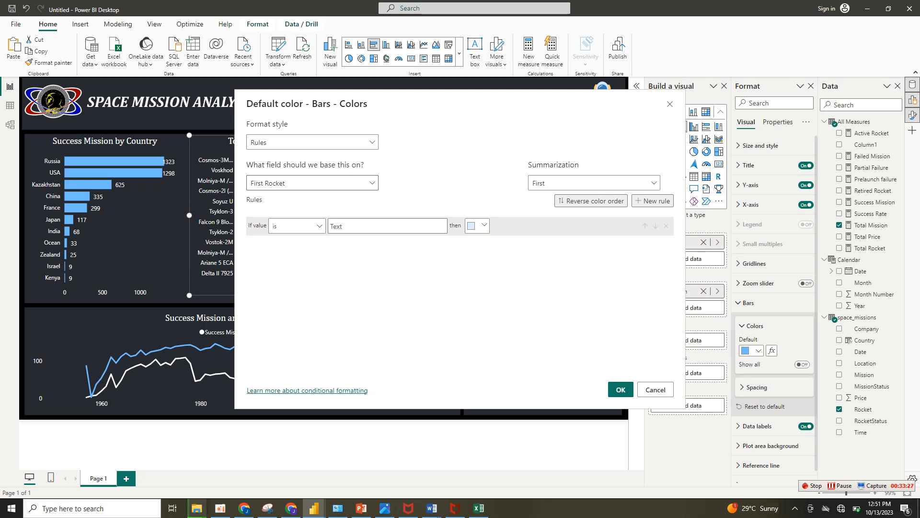
click(313, 183)
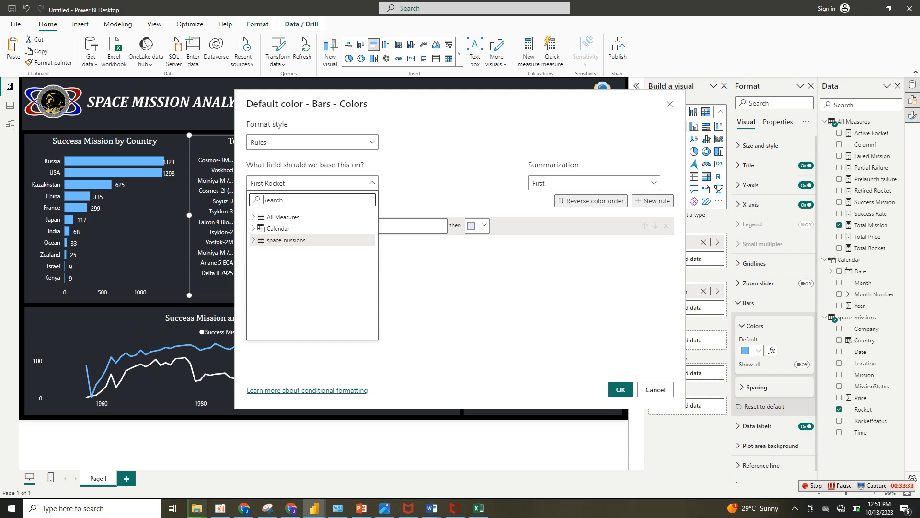
click(286, 240)
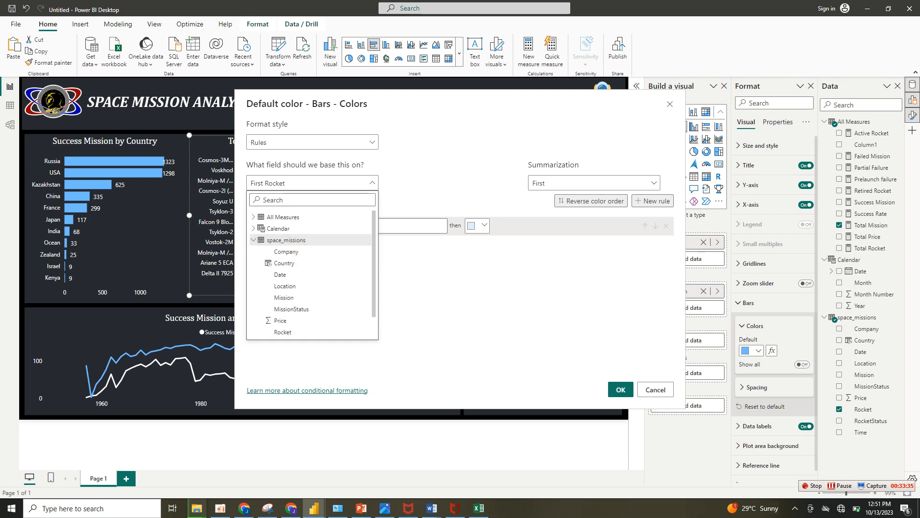
scroll(293, 317, down, 1)
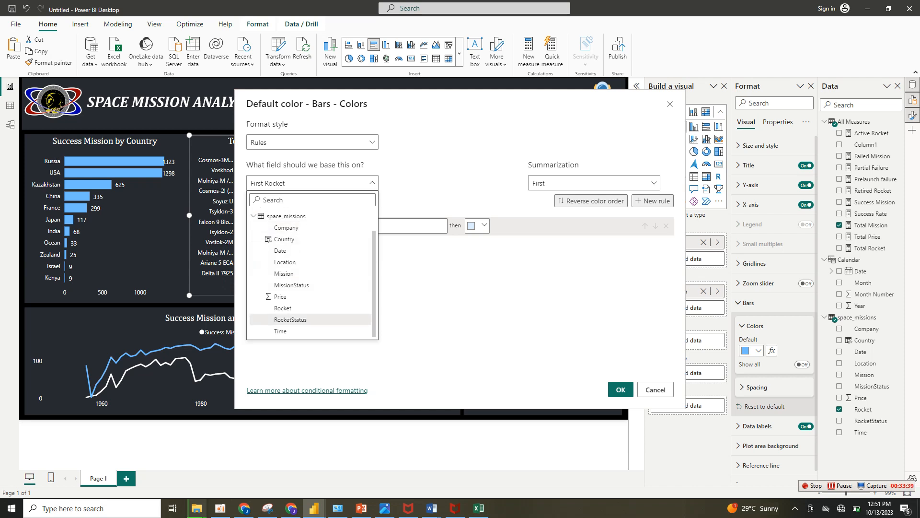
click(291, 319)
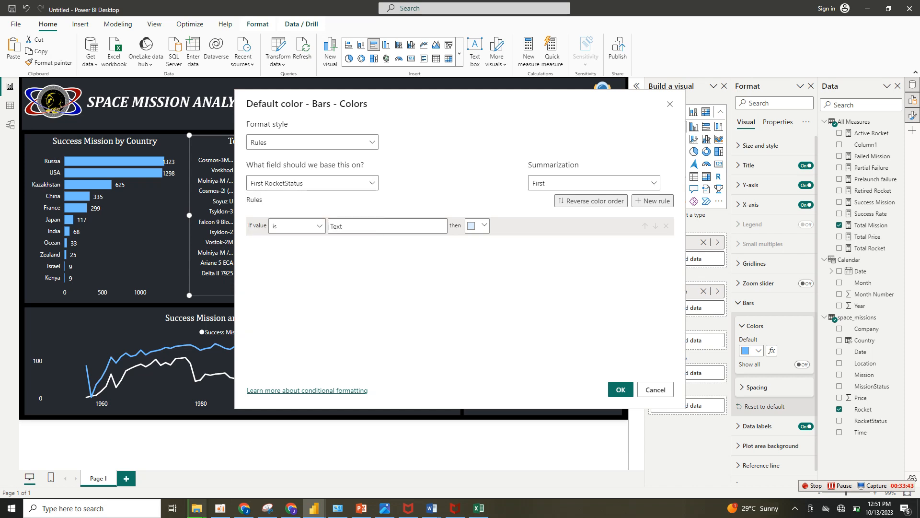
Define the first rule so that bars whose RocketStatus is Active are colored light blue.
click(307, 226)
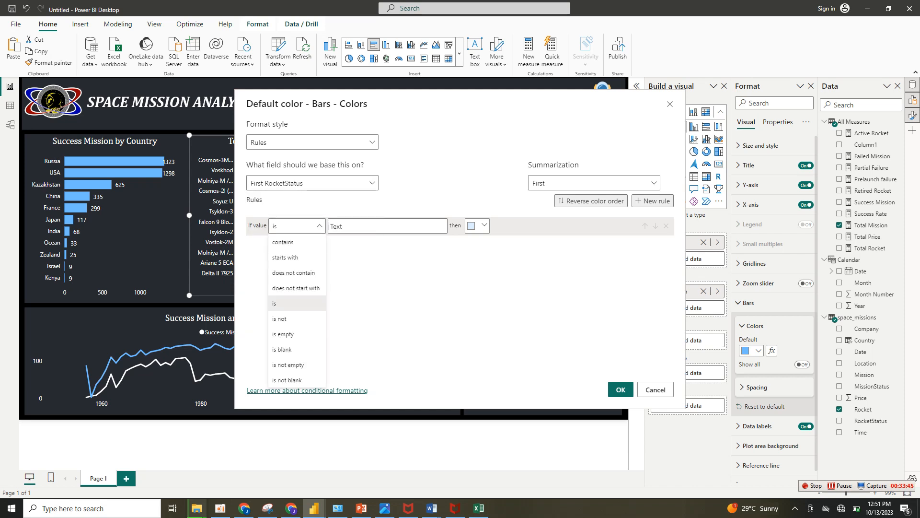
click(297, 304)
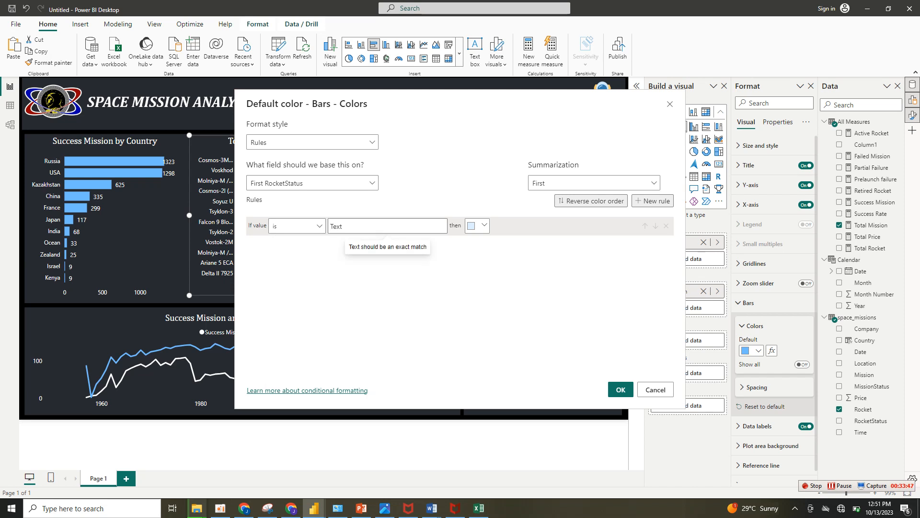
text(Active)
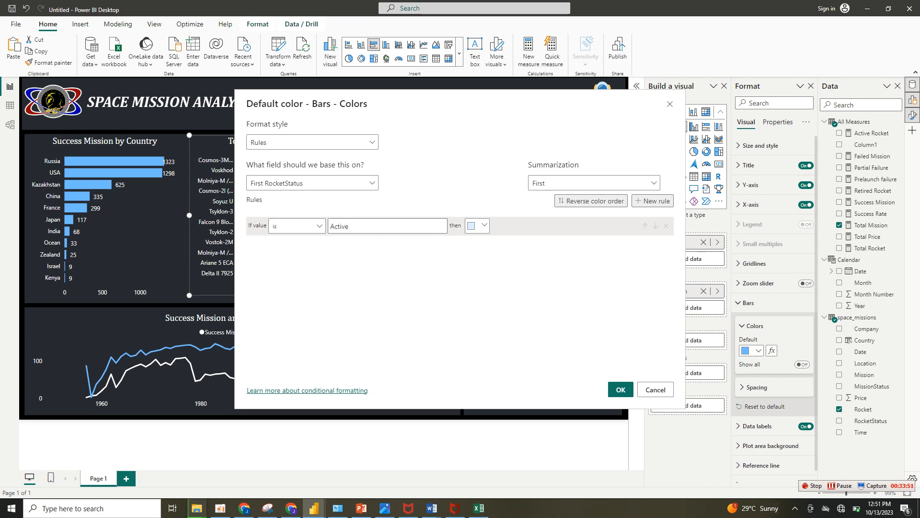
click(477, 225)
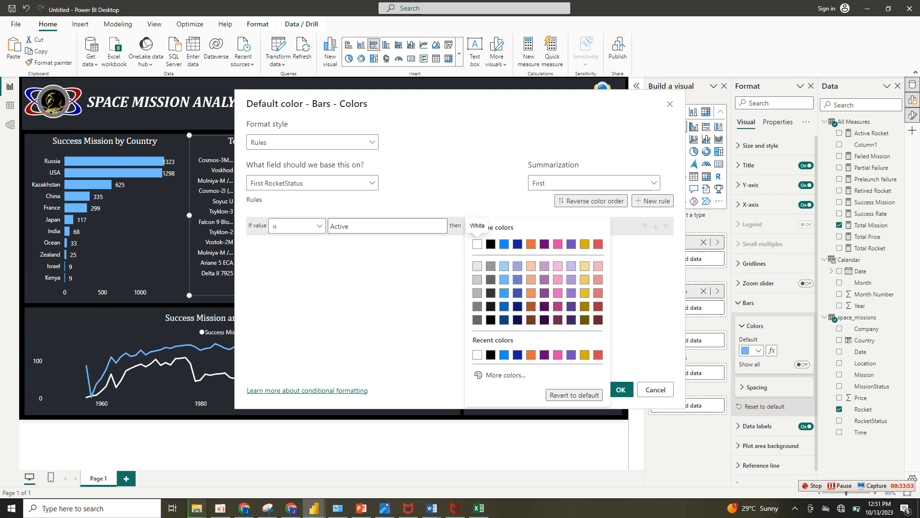
click(504, 279)
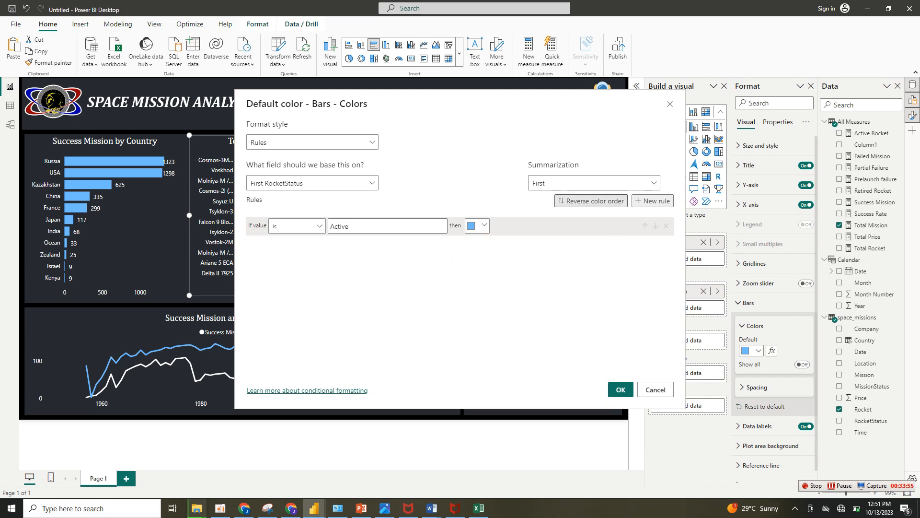
Add a second rule coloring bars red when RocketStatus is not Active, and apply the conditional formatting.
click(653, 201)
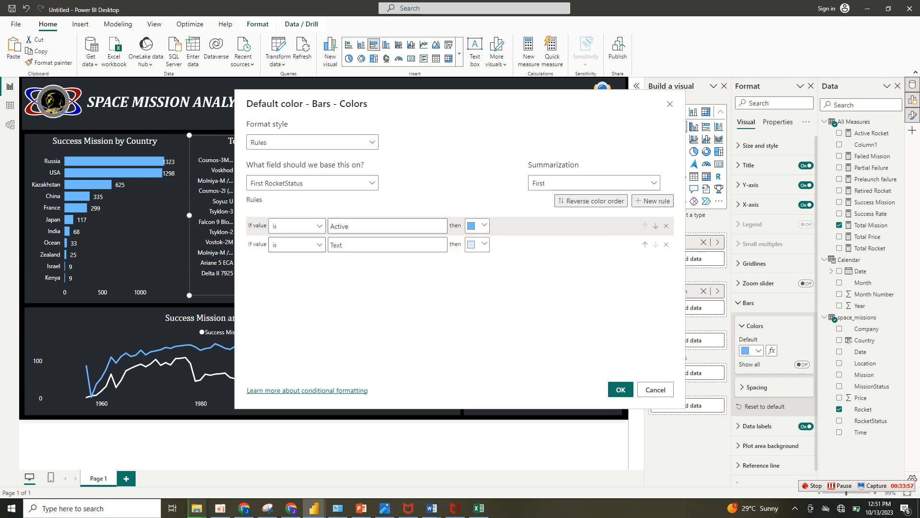
click(307, 244)
click(297, 337)
click(331, 245)
text(Active)
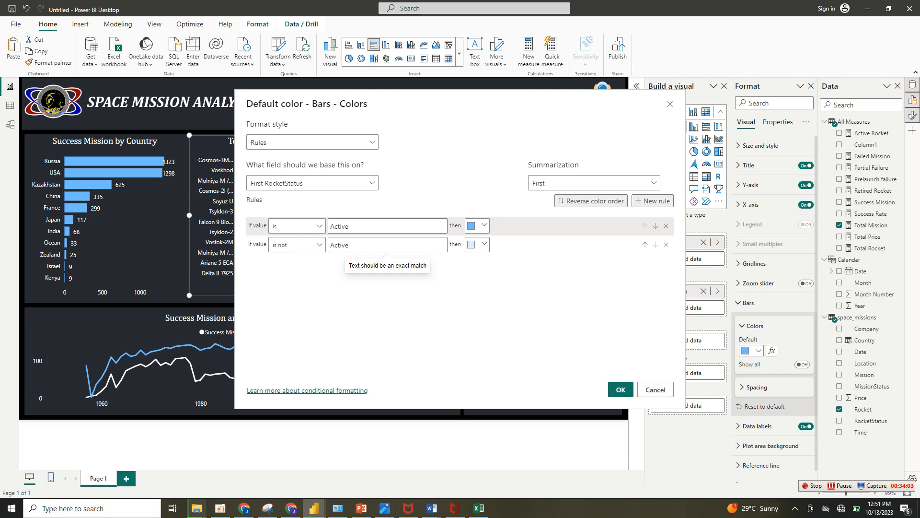
click(477, 245)
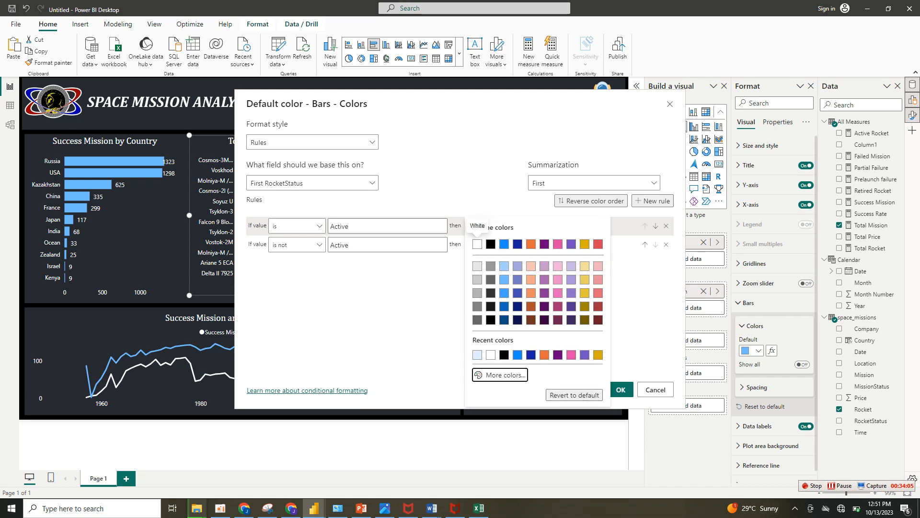
click(499, 374)
click(488, 225)
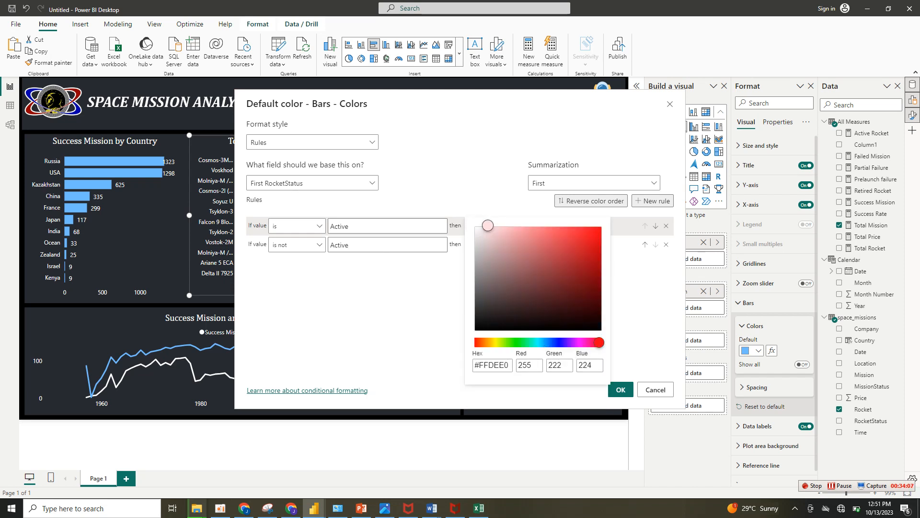
click(587, 233)
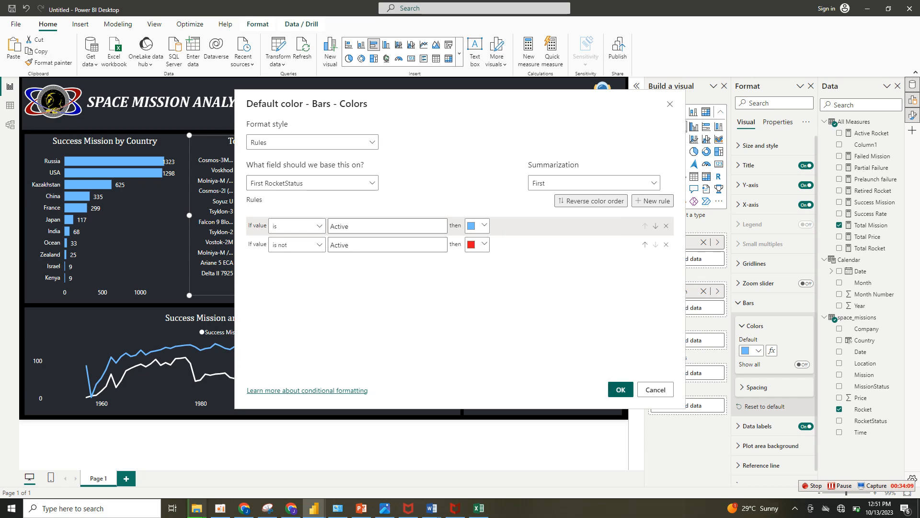
click(621, 389)
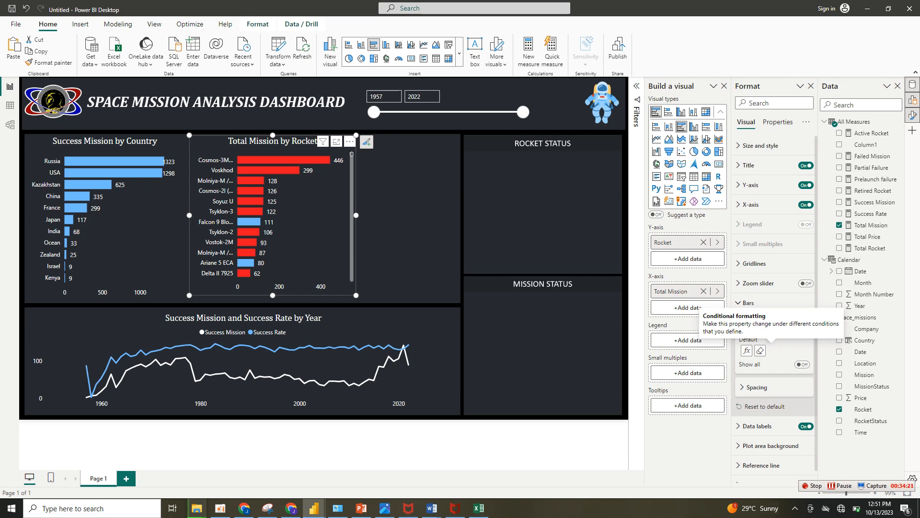
Examine the rule-based bar colors across the rockets in the Total Mission by Rocket chart.
scroll(282, 216, down, 3)
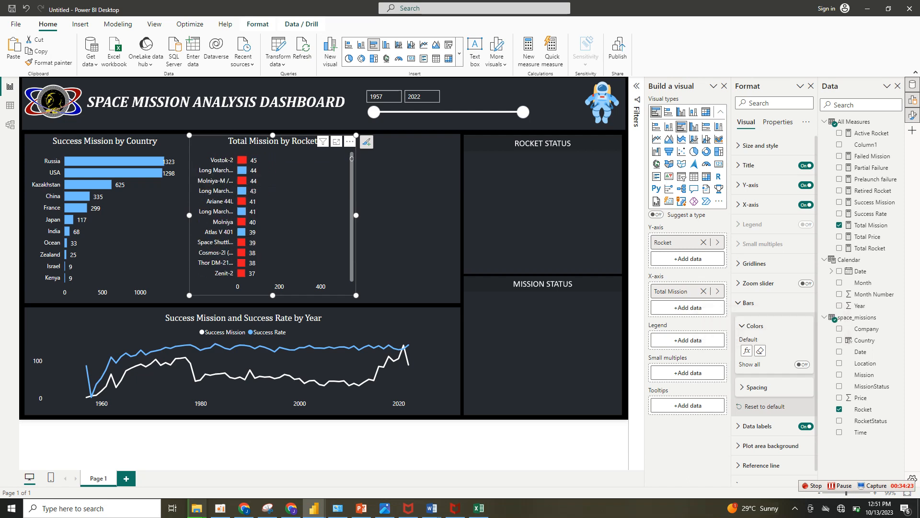
scroll(283, 216, up, 3)
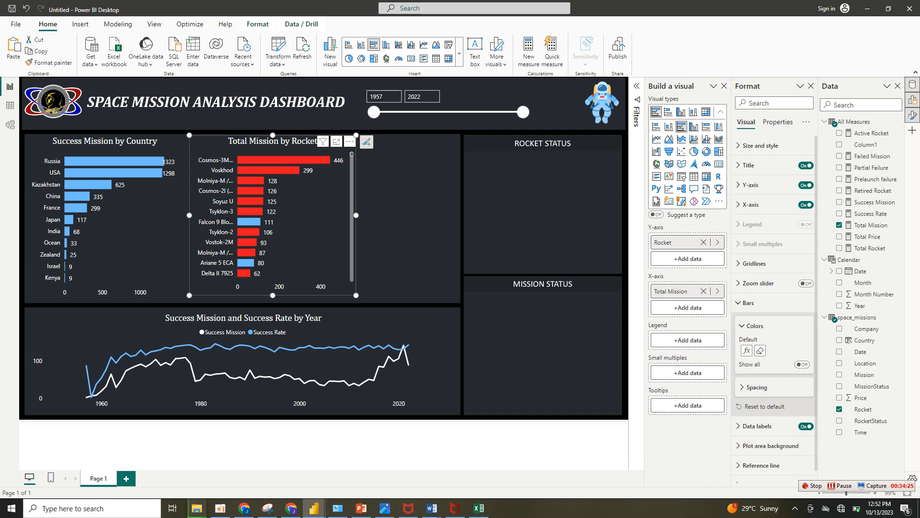
scroll(271, 216, down, 1)
scroll(270, 216, up, 1)
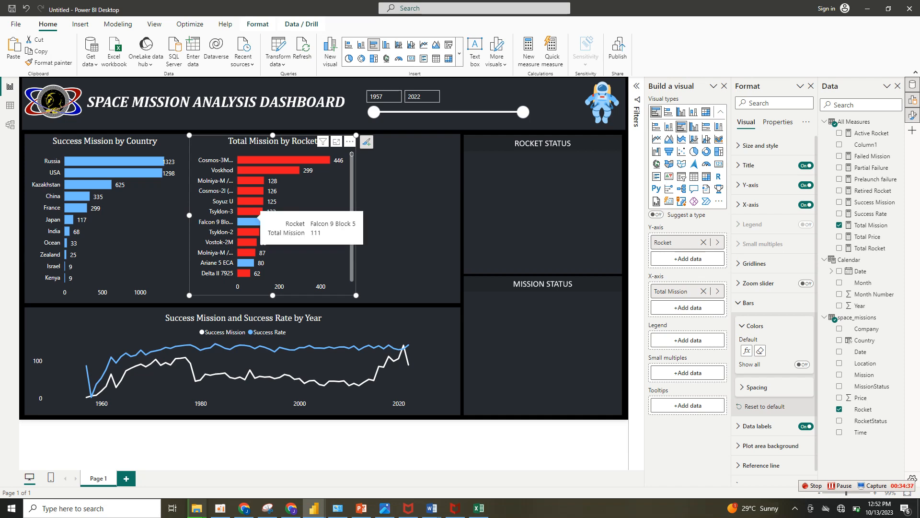
Cross-filter the dashboard by the Falcon 9 Block 5 bar, then clear that selection.
click(249, 222)
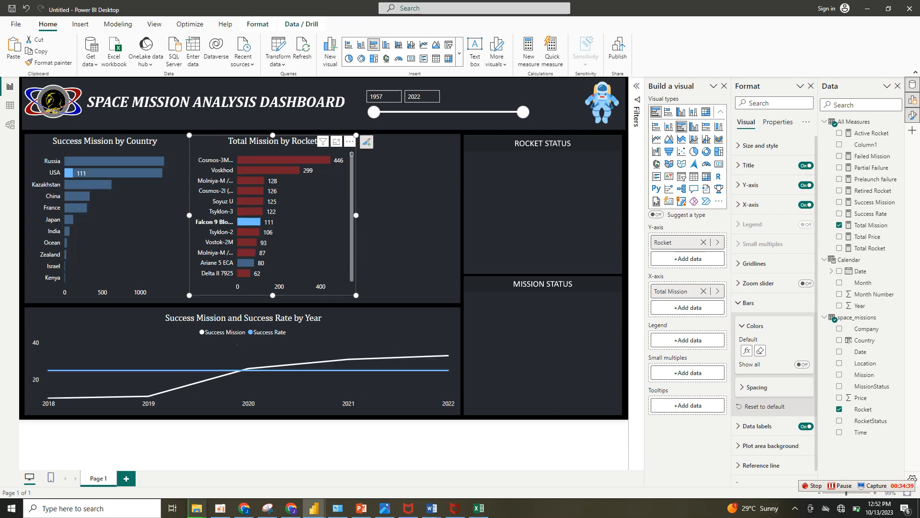
click(249, 222)
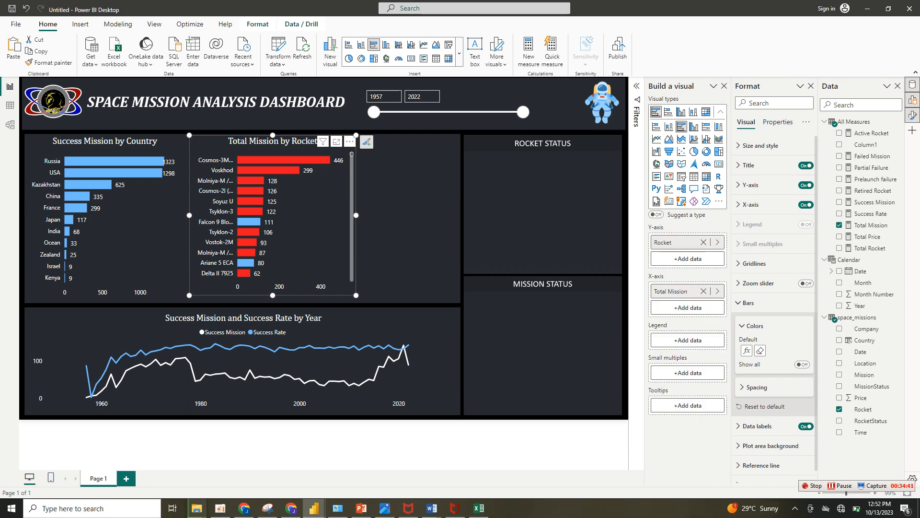
mouse_move(352, 154)
mouse_down()
mouse_move(352, 250)
mouse_move(352, 154)
mouse_up()
Make the Total Mission by Rocket chart slightly taller and shift it a little closer to the country chart.
drag(272, 295, 273, 301)
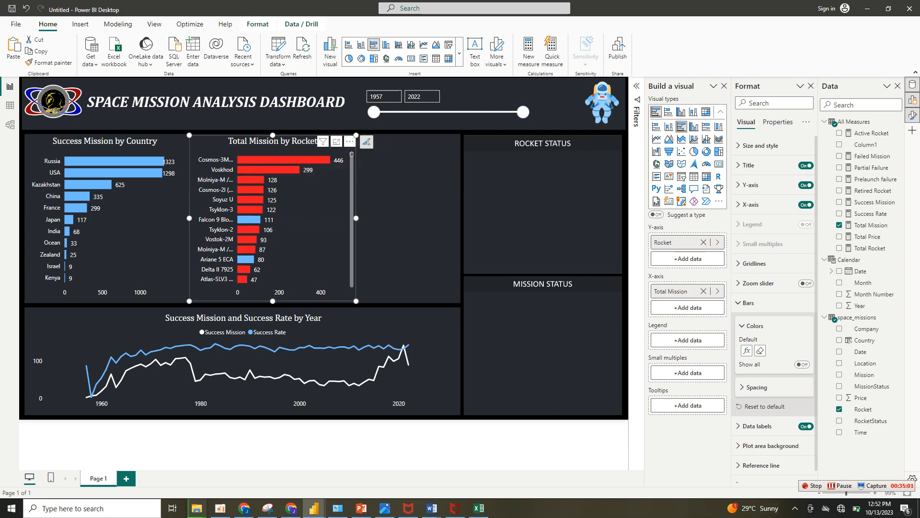
click(311, 445)
mouse_move(291, 508)
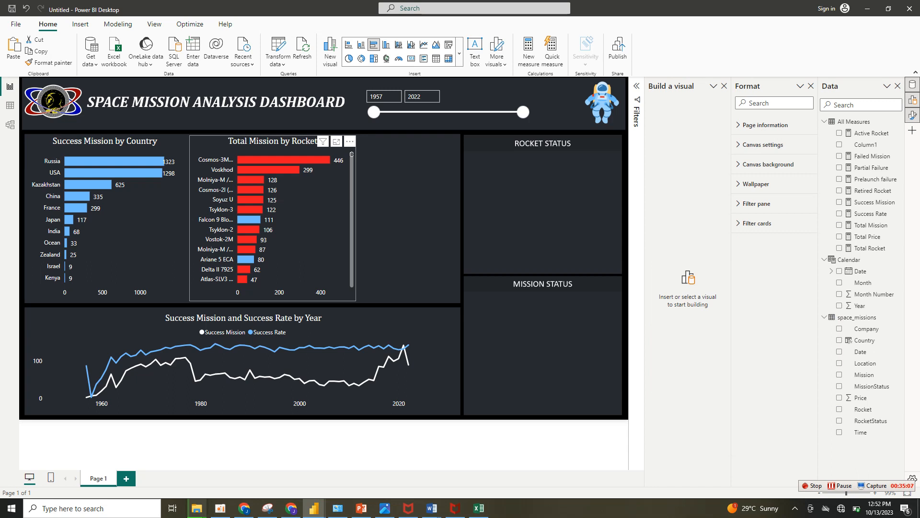
drag(306, 225, 300, 226)
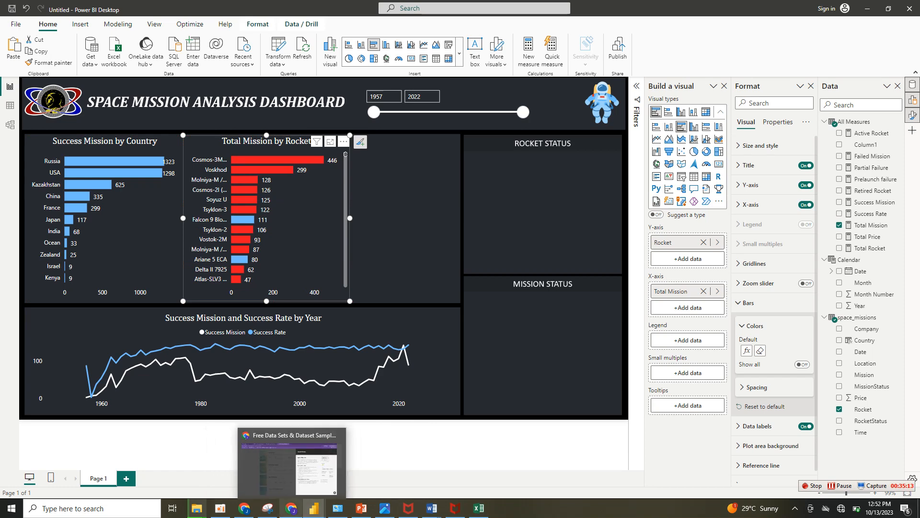
Check the Space Missions recommended analysis questions in the browser and move the Total Mission by Rocket chart further toward the country chart.
click(291, 508)
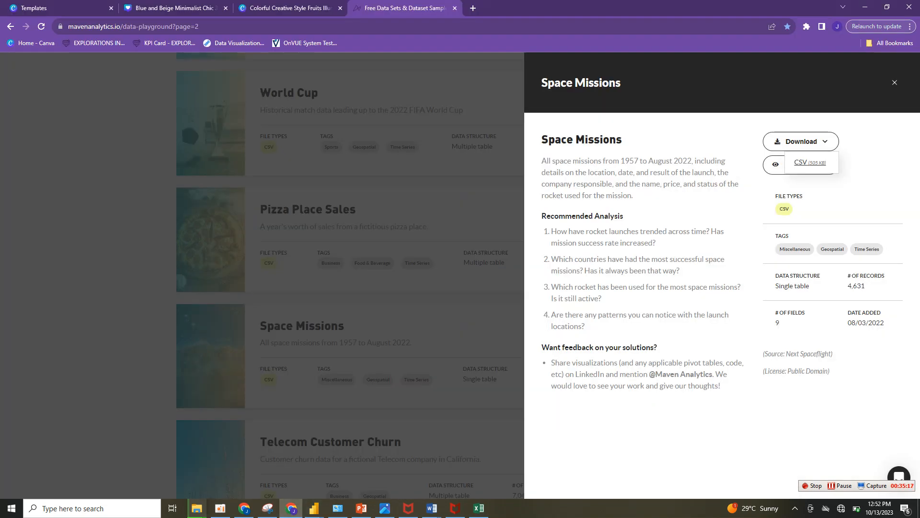
click(291, 509)
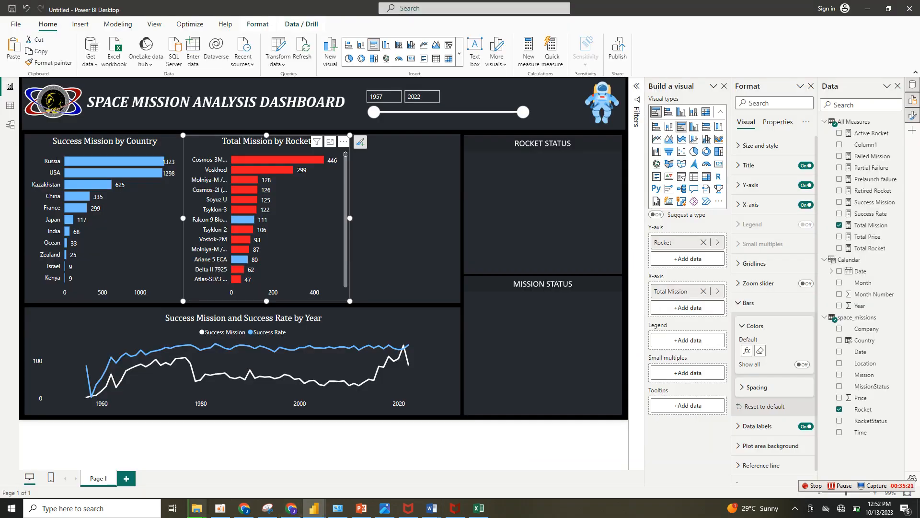
mouse_move(307, 230)
mouse_down()
mouse_move(313, 270)
mouse_move(300, 230)
mouse_up()
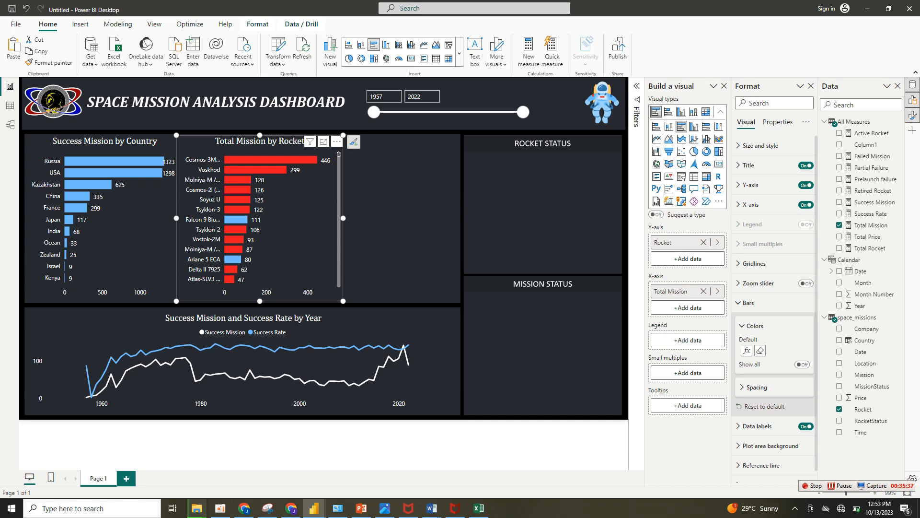
Paste a copy of the Success Mission by Country chart and place it beside the Total Mission by Rocket chart.
right_click(388, 184)
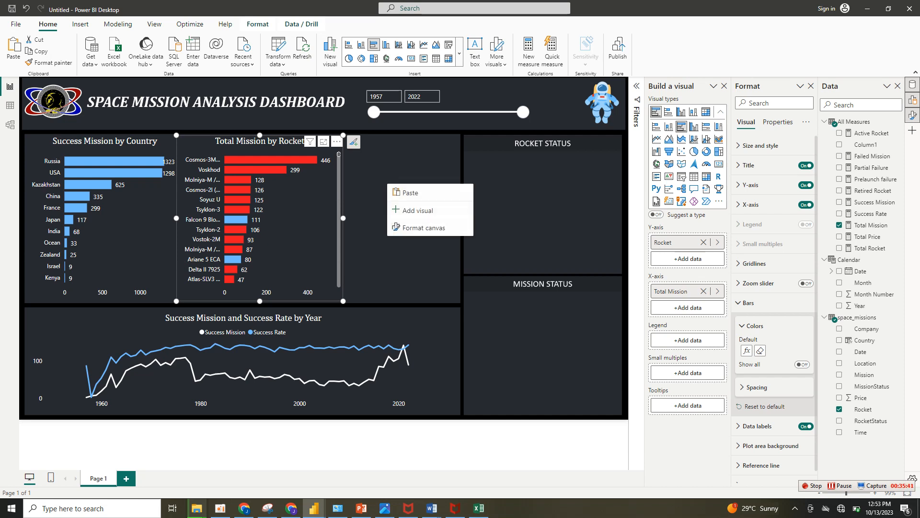
click(410, 193)
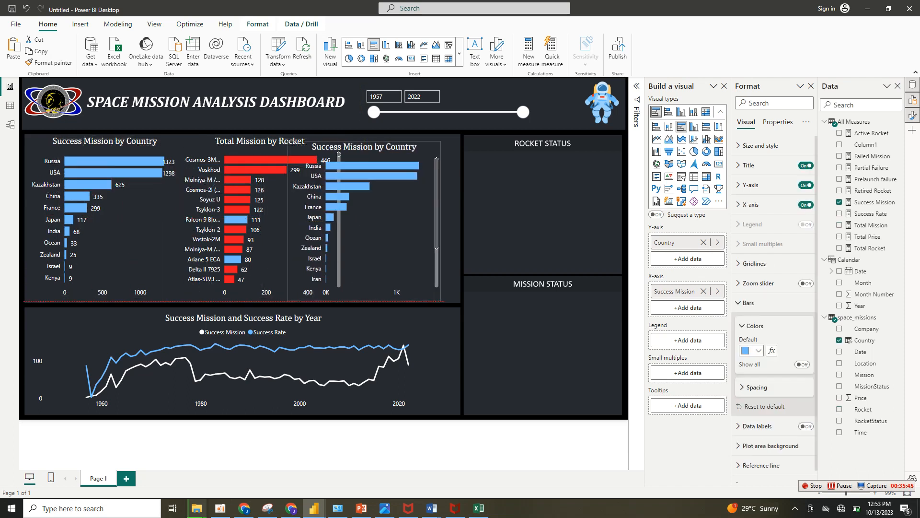
drag(364, 221, 409, 221)
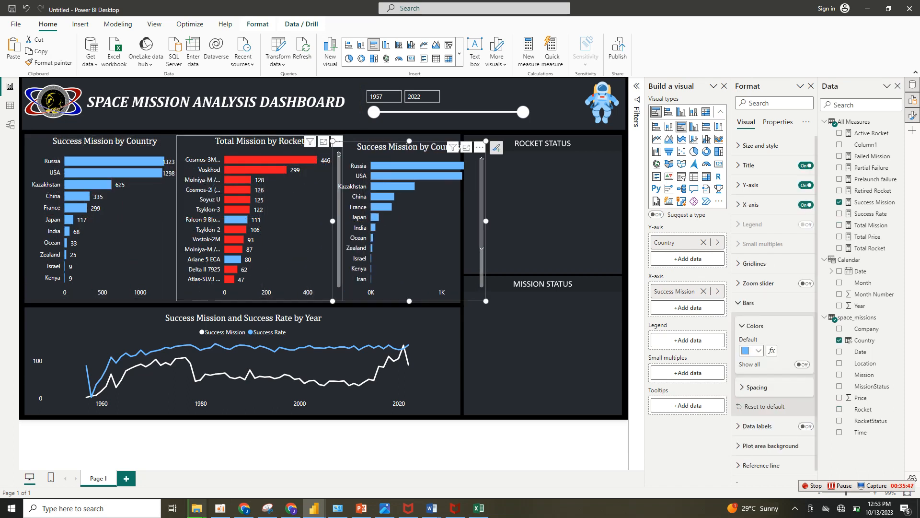
Narrow the original Success Mission by Country chart and move the Total Mission by Rocket chart up against it.
click(143, 230)
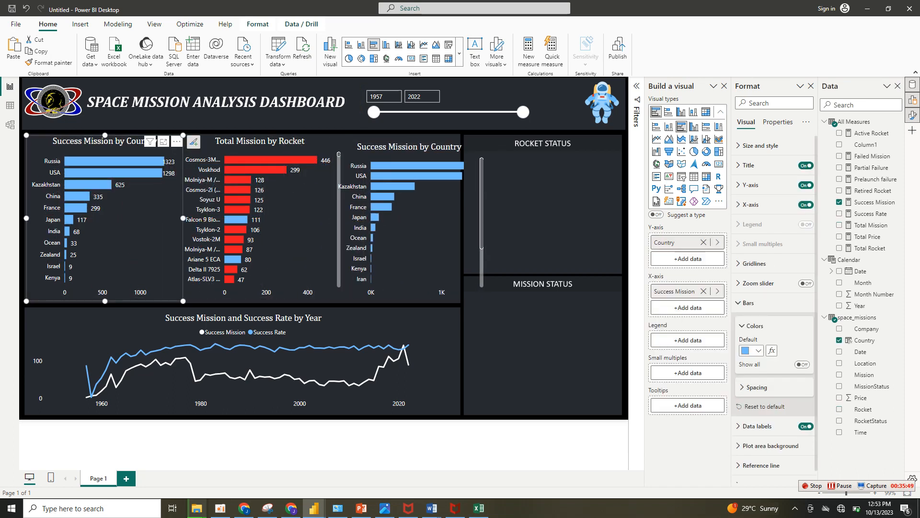
drag(184, 218, 164, 218)
drag(124, 240, 122, 240)
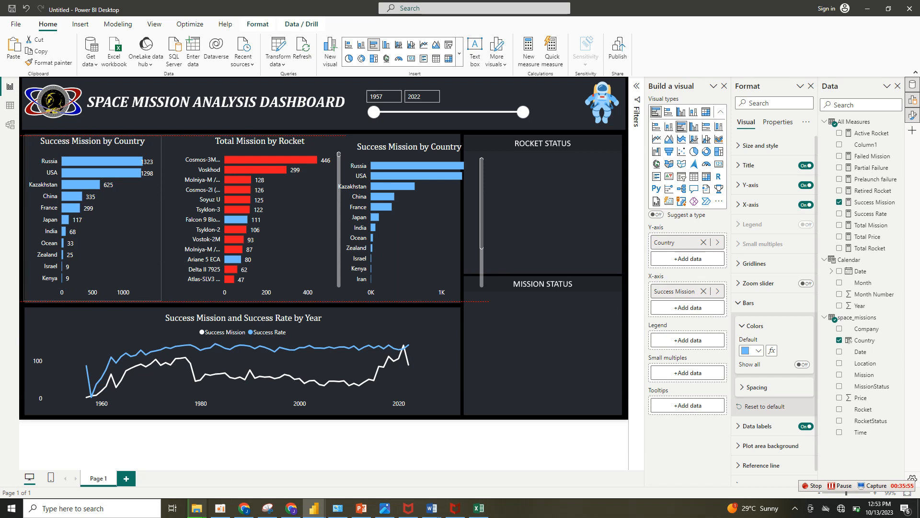
drag(287, 240, 273, 240)
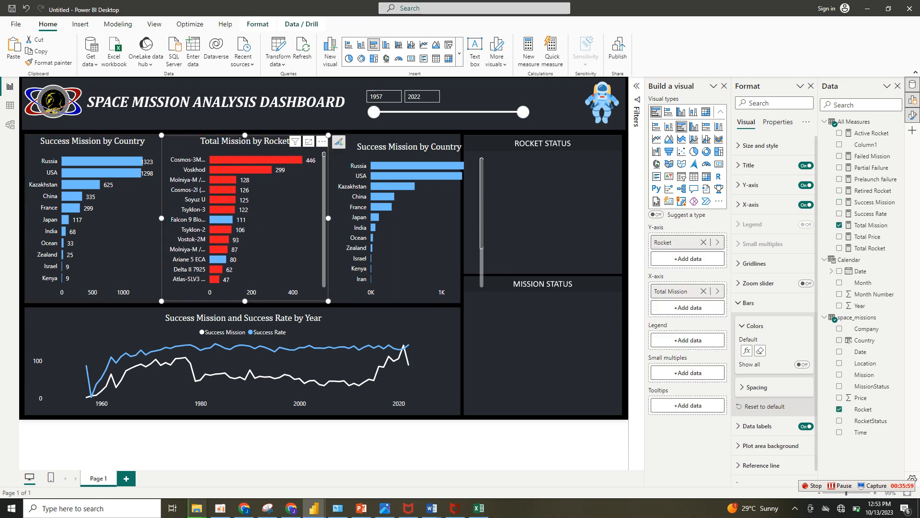
Fit the copied chart into the remaining panel space and replace Country with Company on its Y-axis.
drag(426, 240, 418, 239)
drag(478, 221, 457, 221)
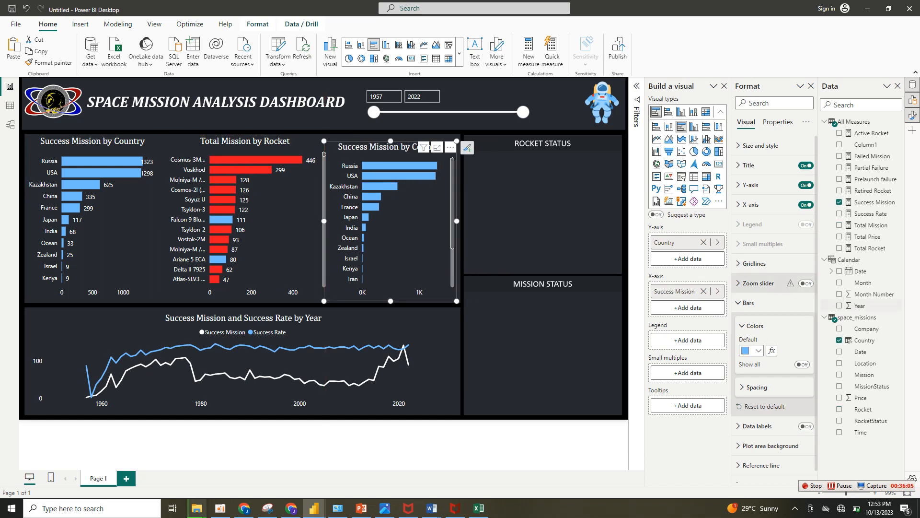
click(703, 243)
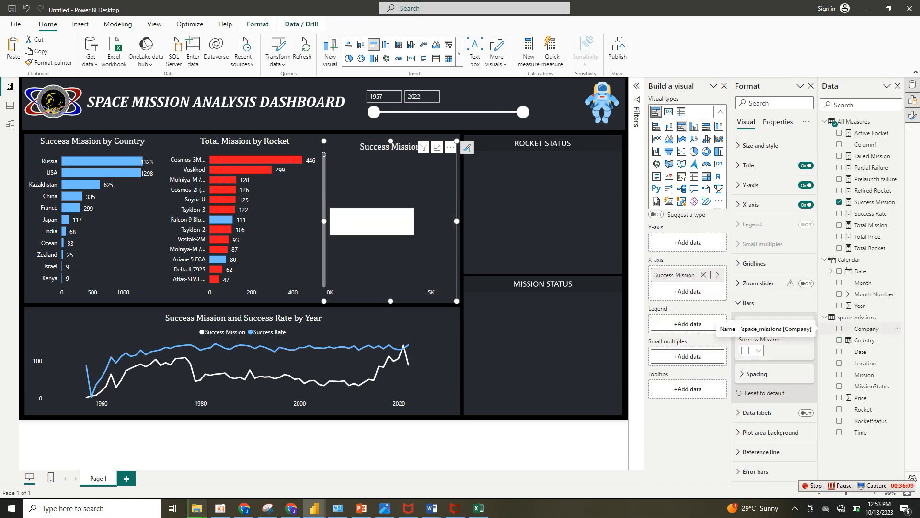
click(839, 328)
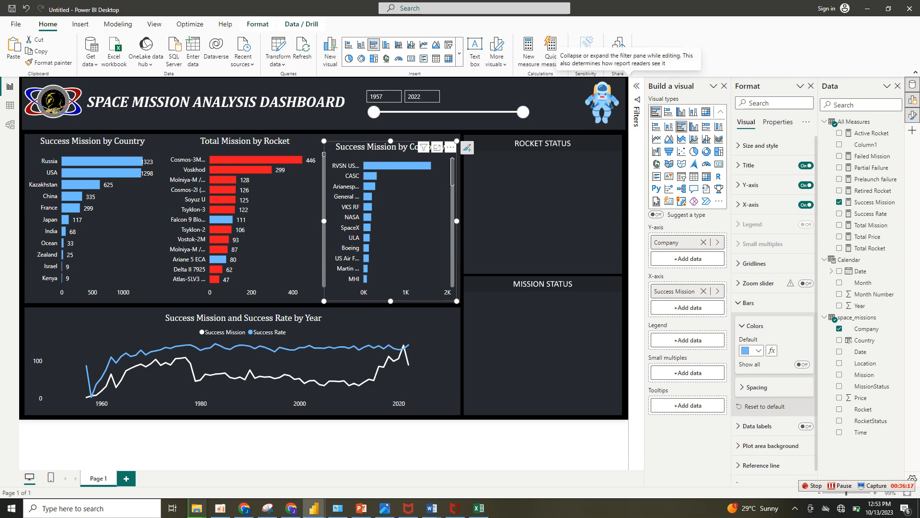
Filter the company chart to the Top 10 companies by Success Mission using a Top N filter.
click(636, 85)
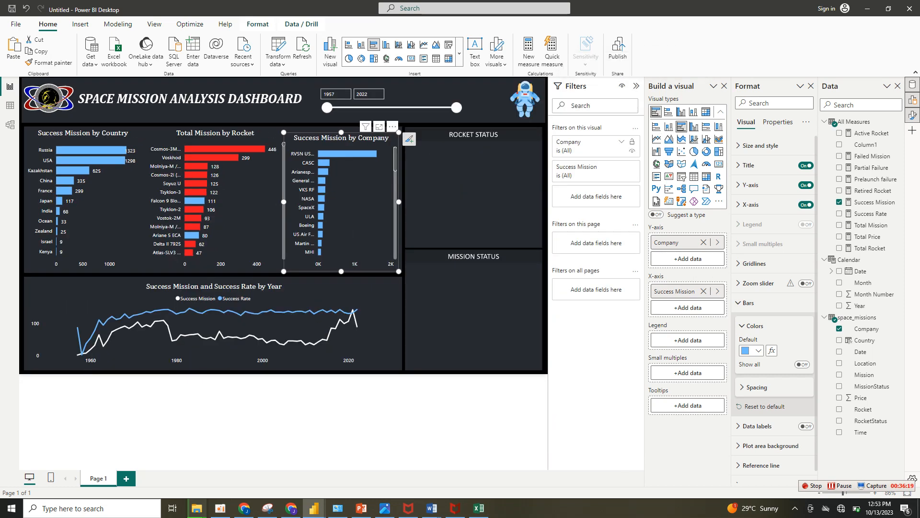
click(622, 142)
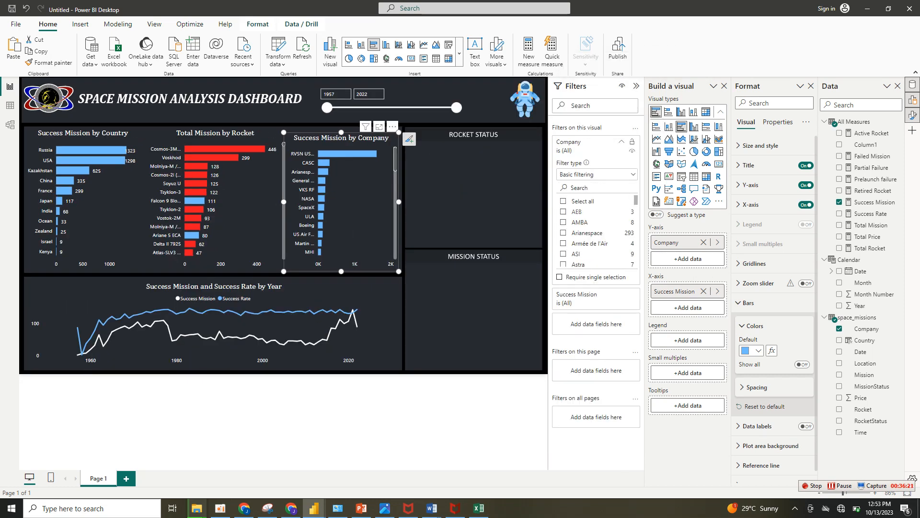
click(633, 175)
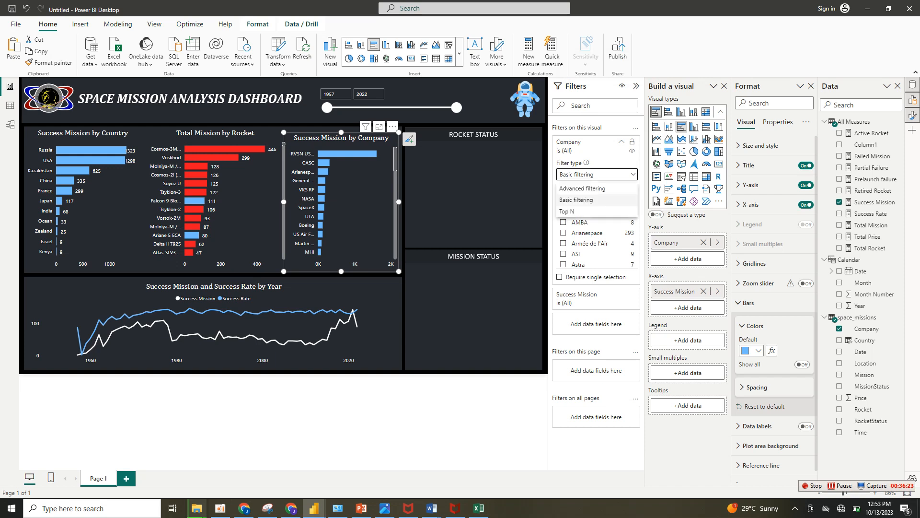
click(568, 212)
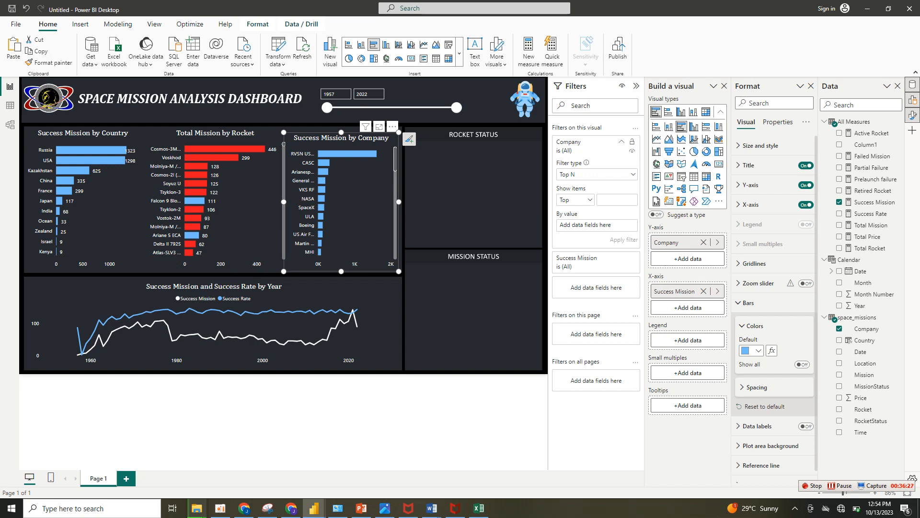
text(10)
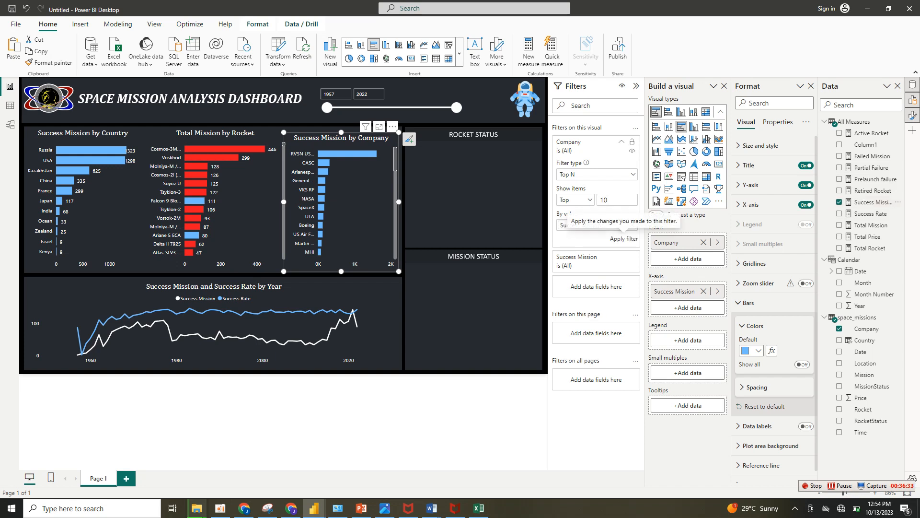
click(624, 239)
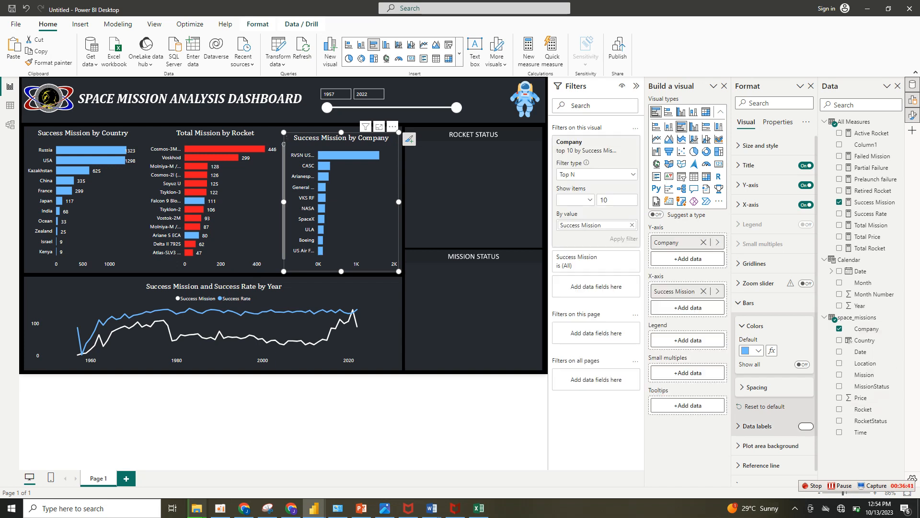
Turn on data labels for the Success Mission by Company chart and color their values white.
click(806, 426)
click(757, 426)
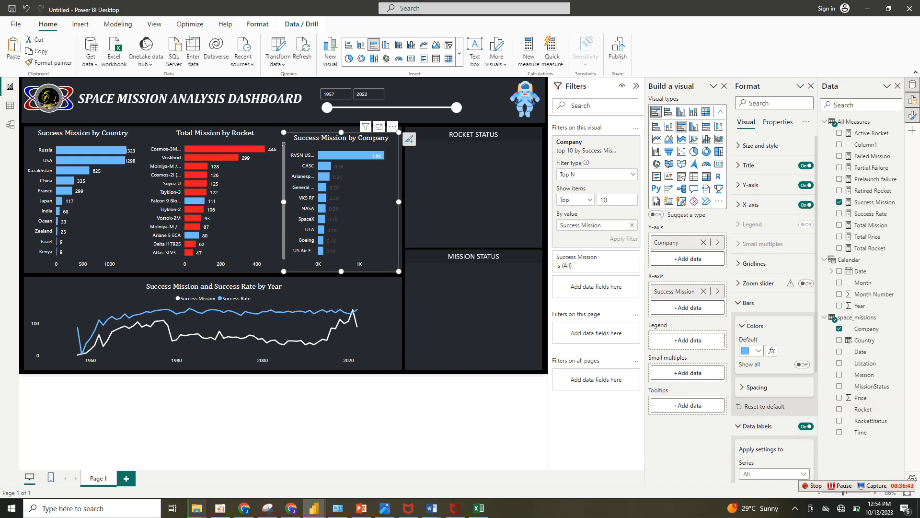
scroll(775, 307, down, 3)
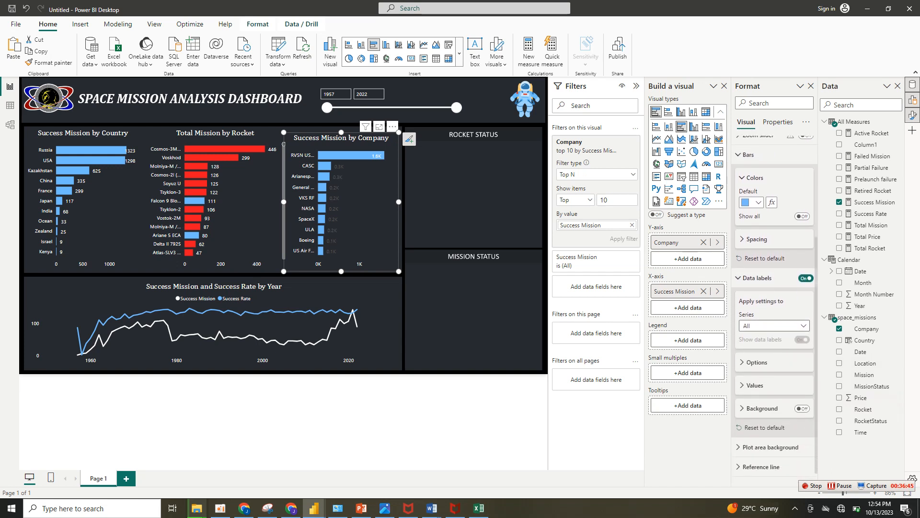
click(757, 386)
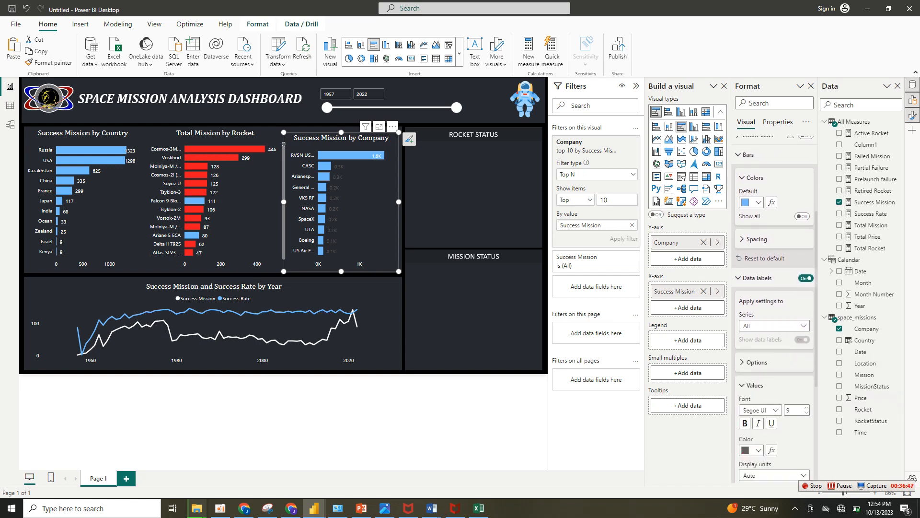
click(751, 450)
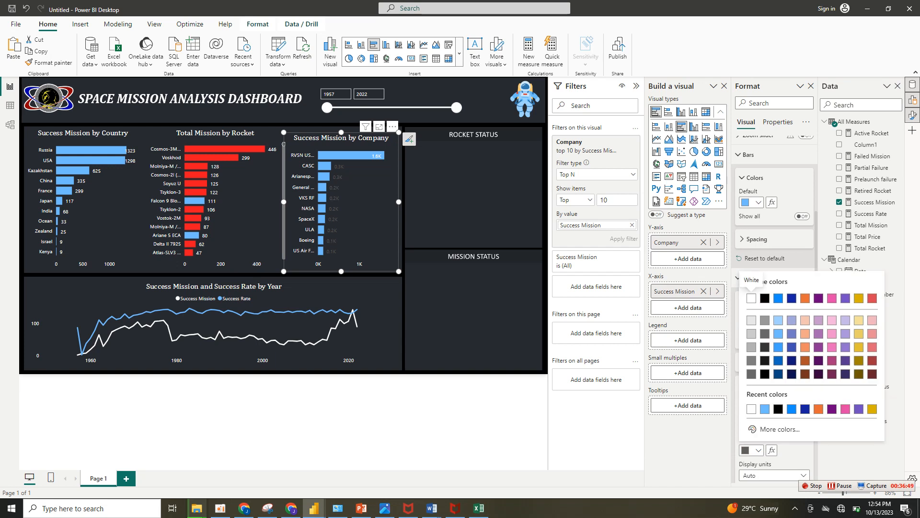
click(752, 298)
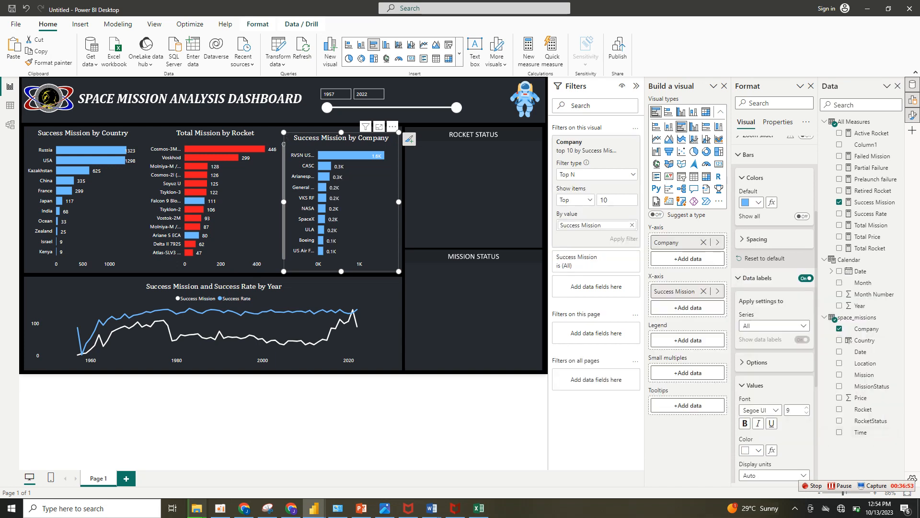
Set the company chart's data label display units to None, then deselect the chart and collapse the filter pane.
scroll(774, 311, down, 4)
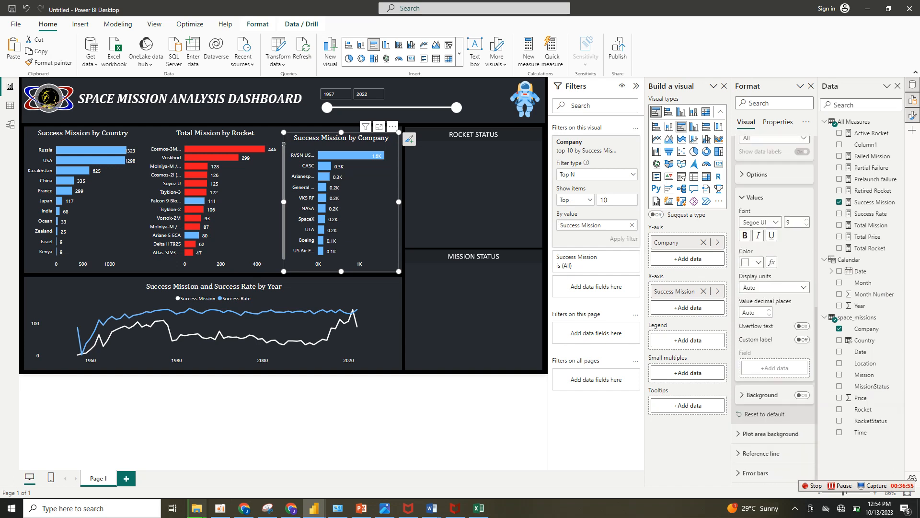
click(774, 287)
click(774, 311)
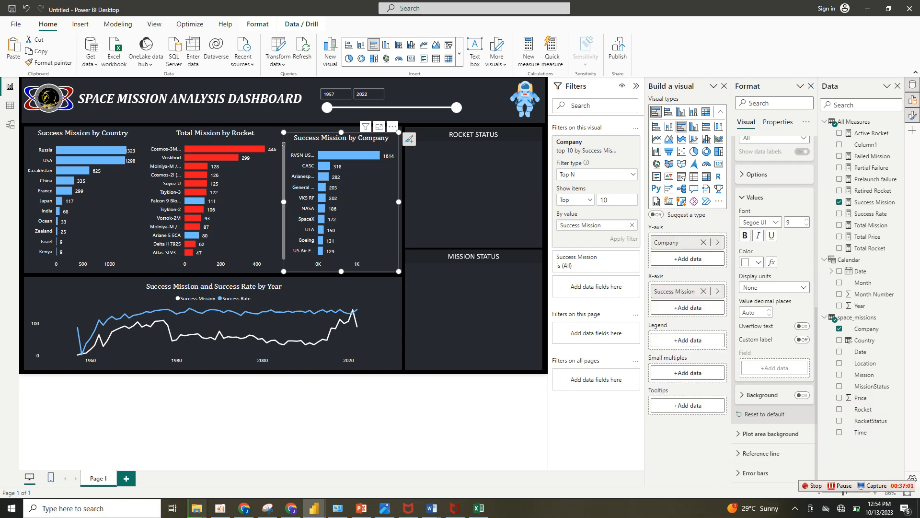
click(283, 144)
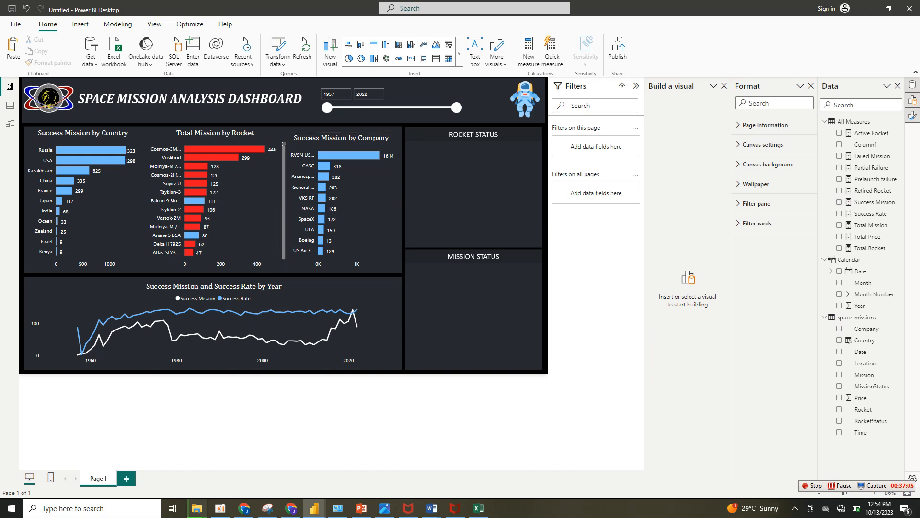
click(636, 86)
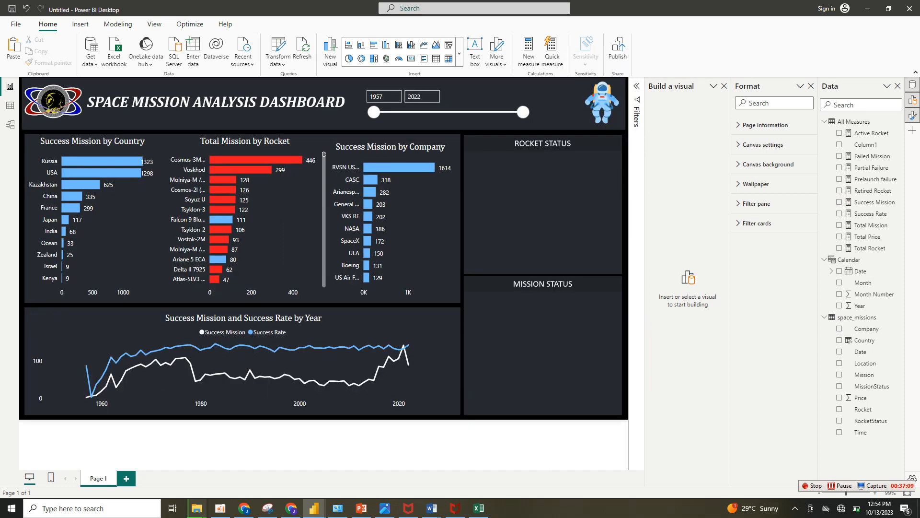
Compare the new report with the finished SPACE MISSION ANALYSIS report, then return to the untitled report.
mouse_move(314, 509)
click(262, 468)
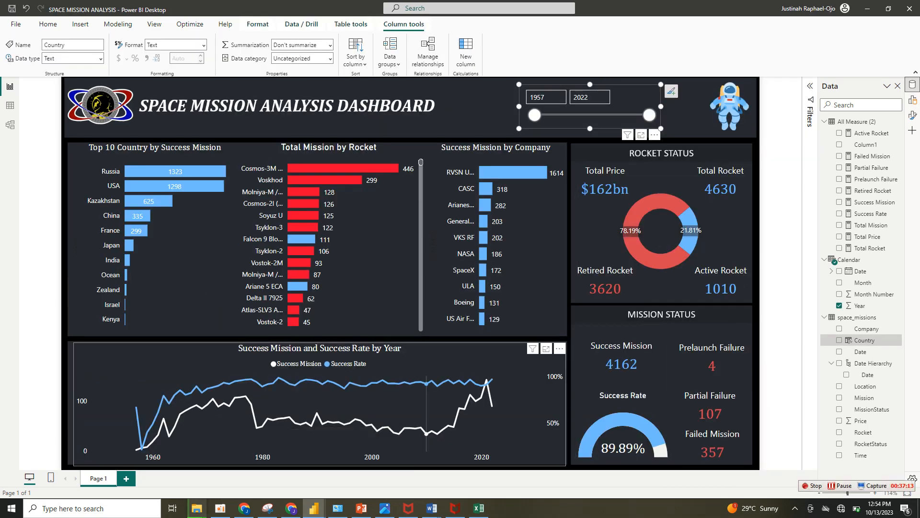
mouse_move(314, 508)
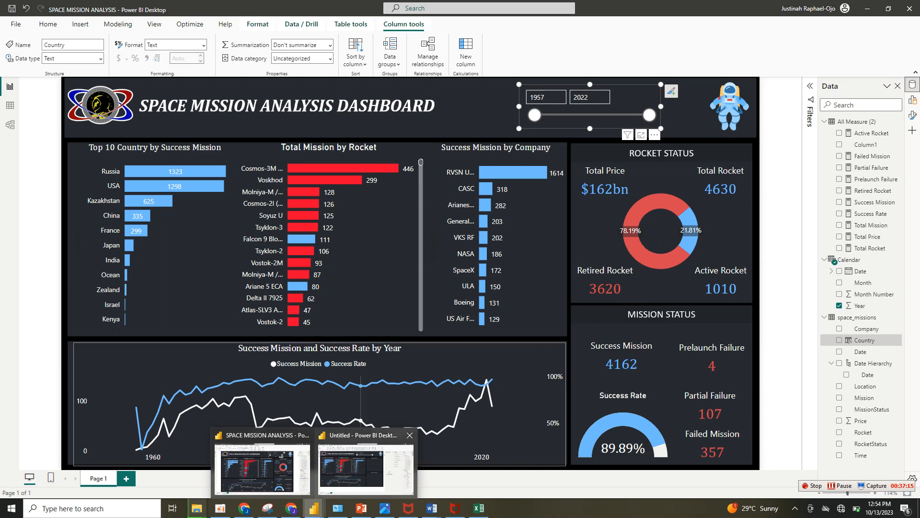
click(366, 468)
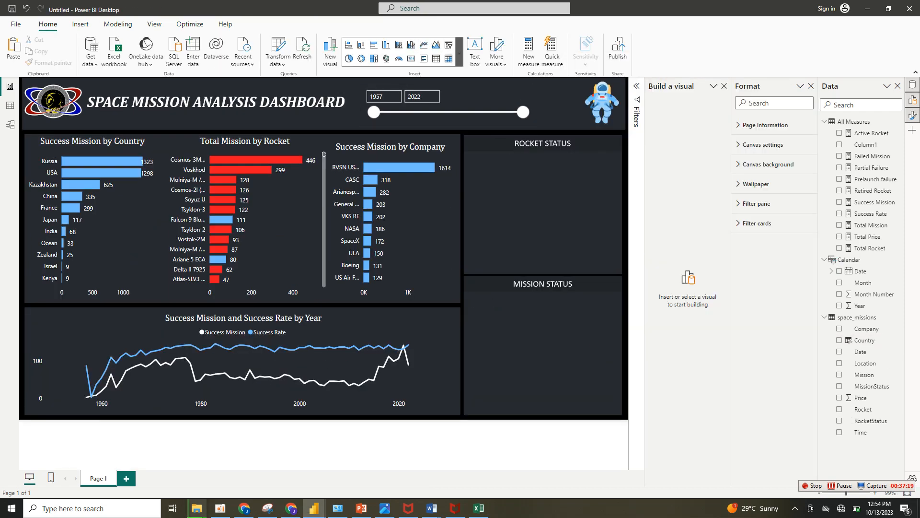
Insert a new card visual about 122 wide by 74 high in the ROCKET STATUS panel and populate it with Total Price.
click(459, 56)
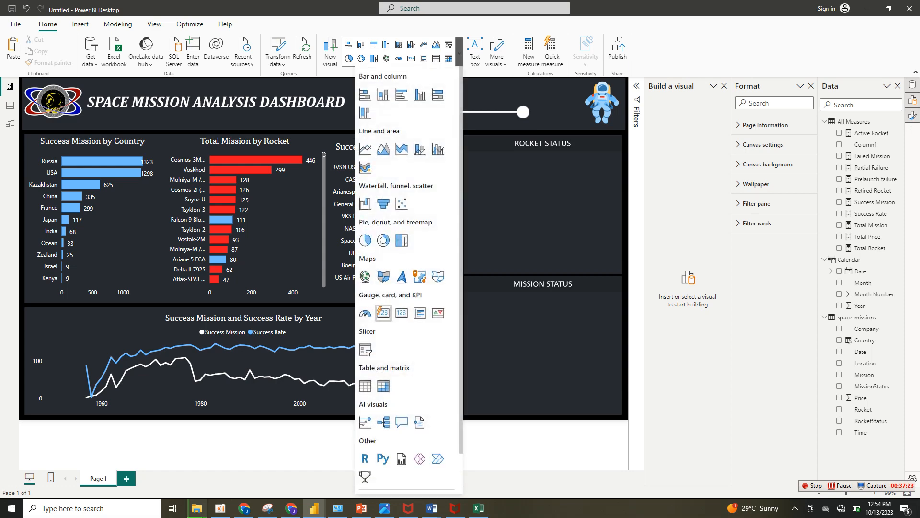
click(383, 312)
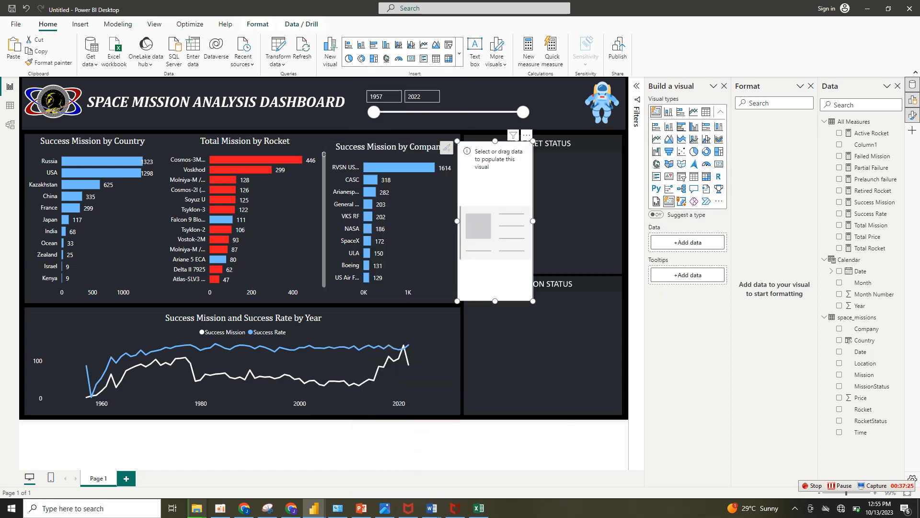
drag(533, 301, 497, 170)
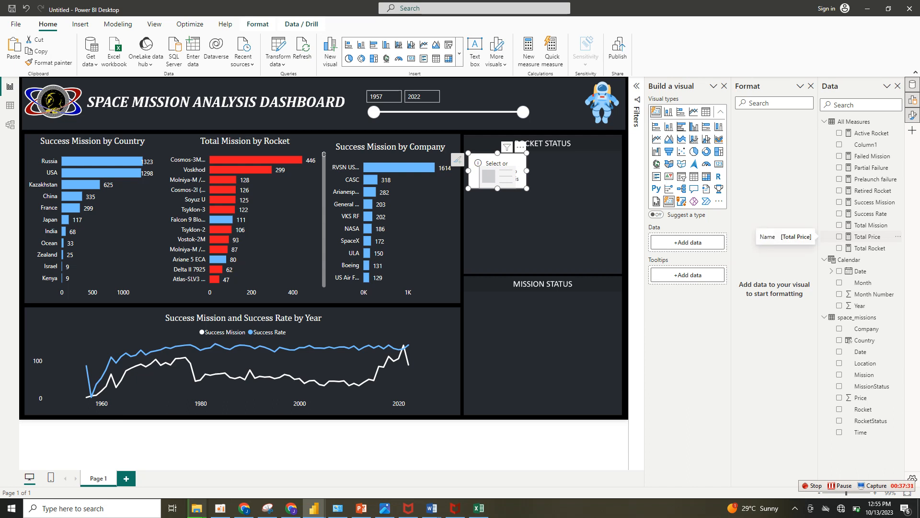
click(840, 236)
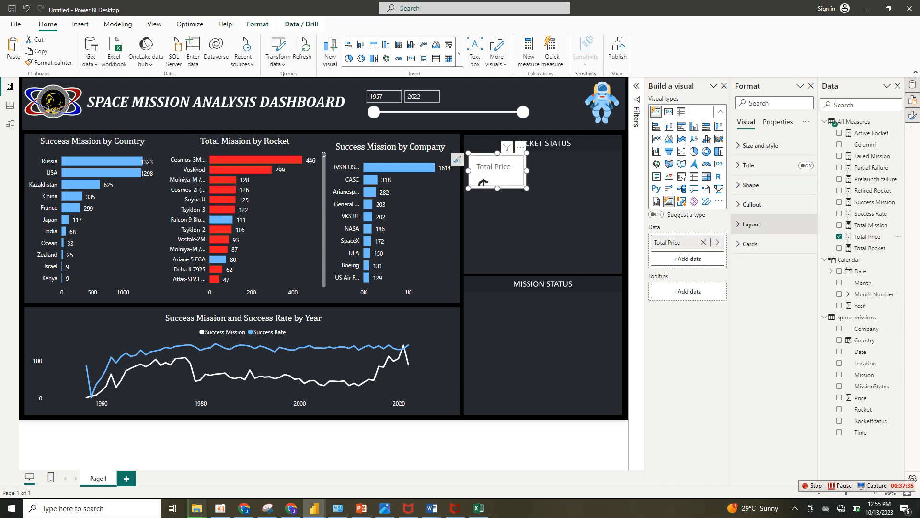
Turn off the Total Price card's fill, border and visual background.
click(750, 243)
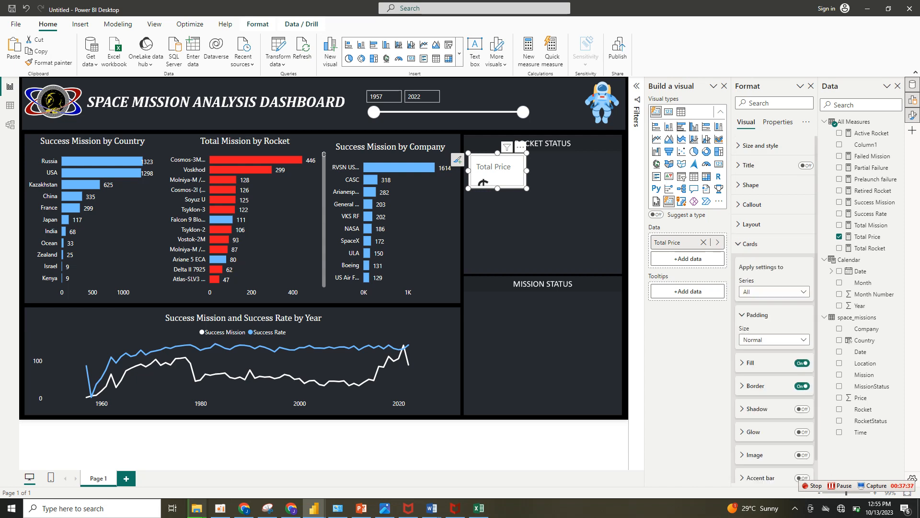
click(802, 363)
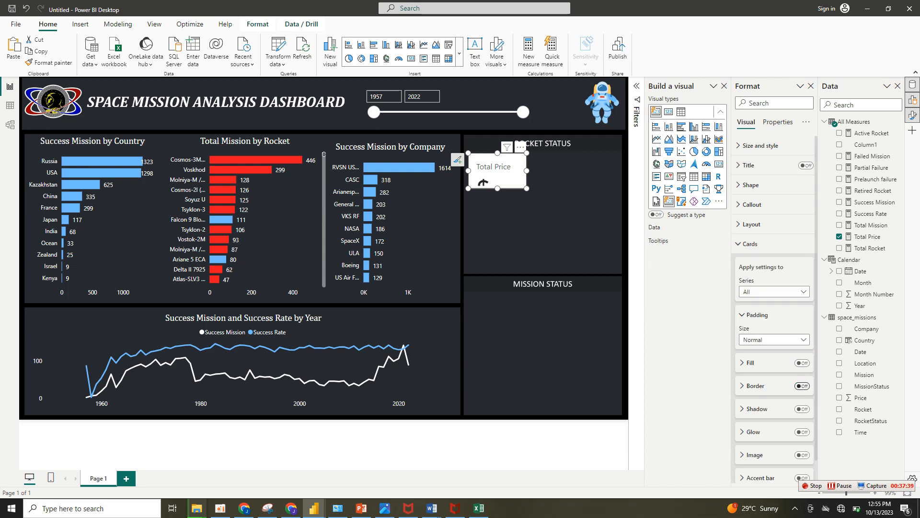
click(802, 386)
click(751, 244)
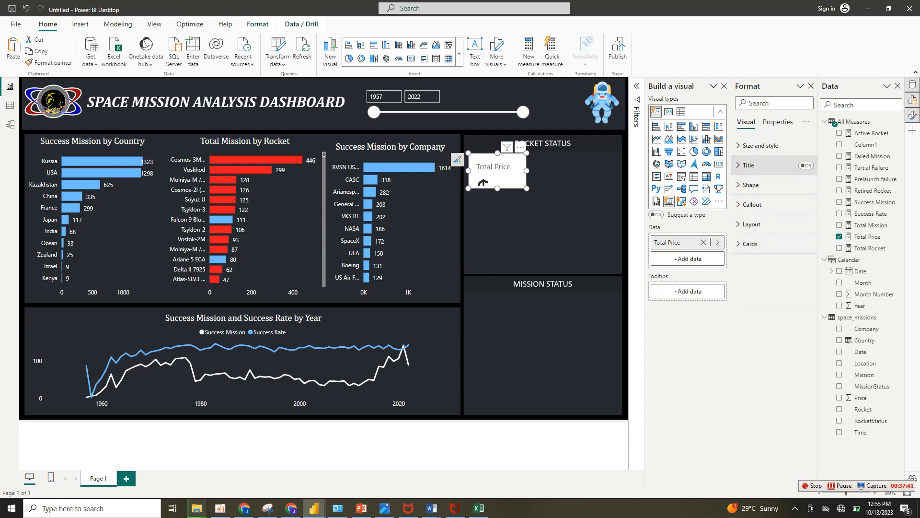
click(760, 145)
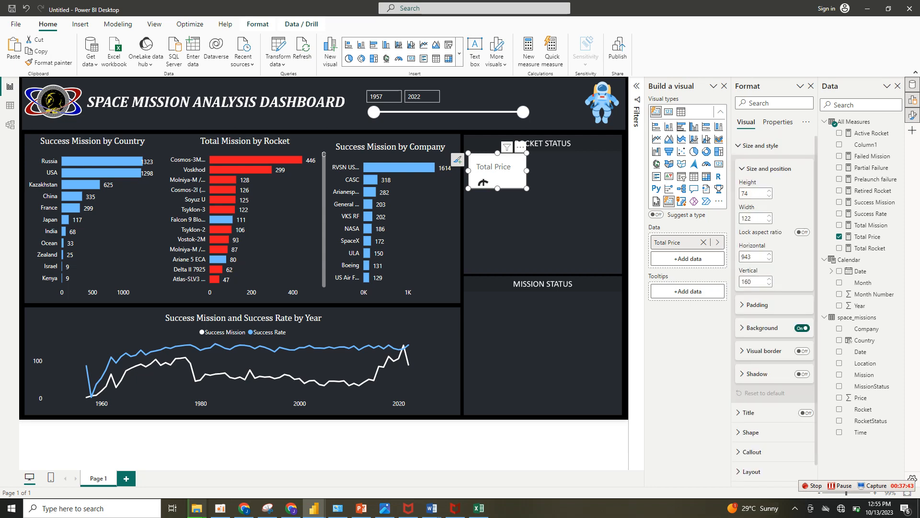
click(802, 328)
click(760, 146)
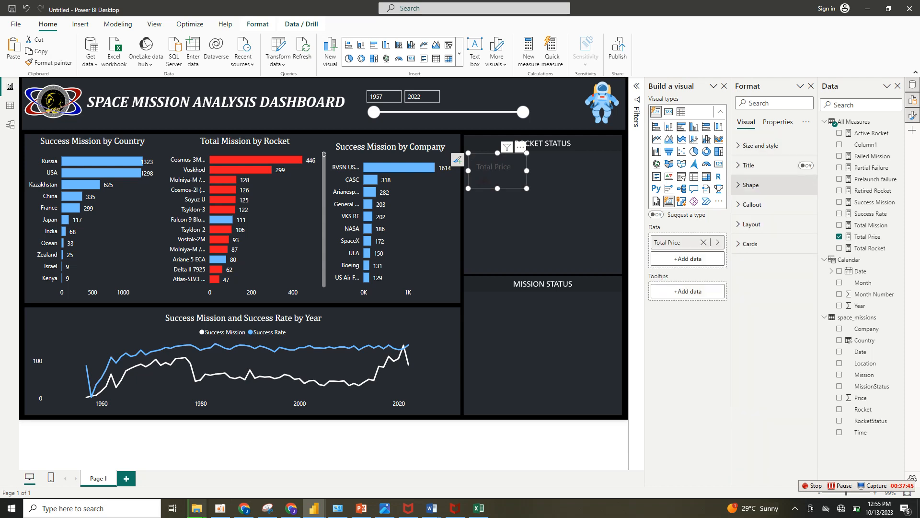
Format the Total Price card's callout value as white, size 20, Cambria and center it horizontally.
click(752, 205)
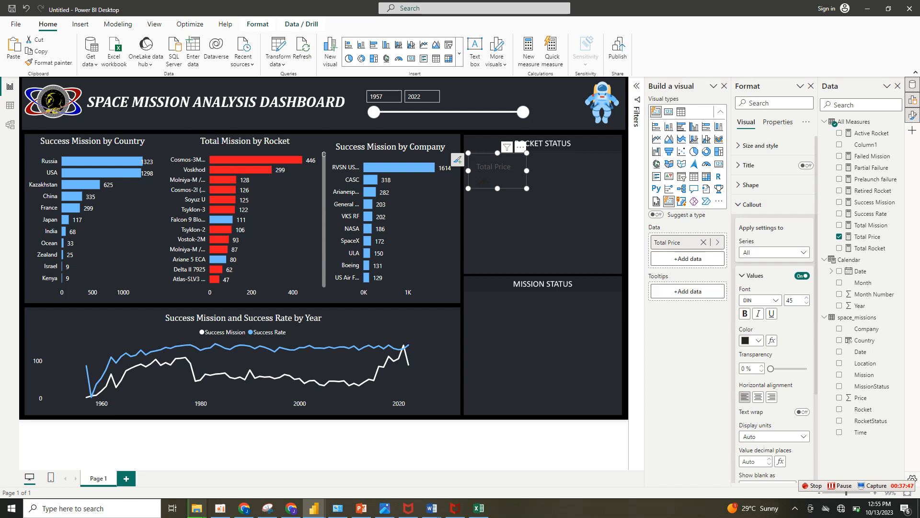
click(751, 340)
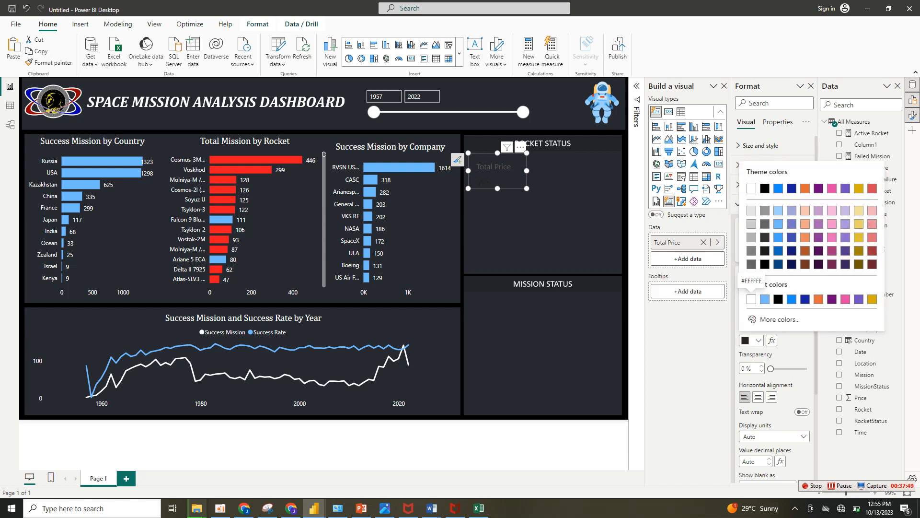
click(751, 299)
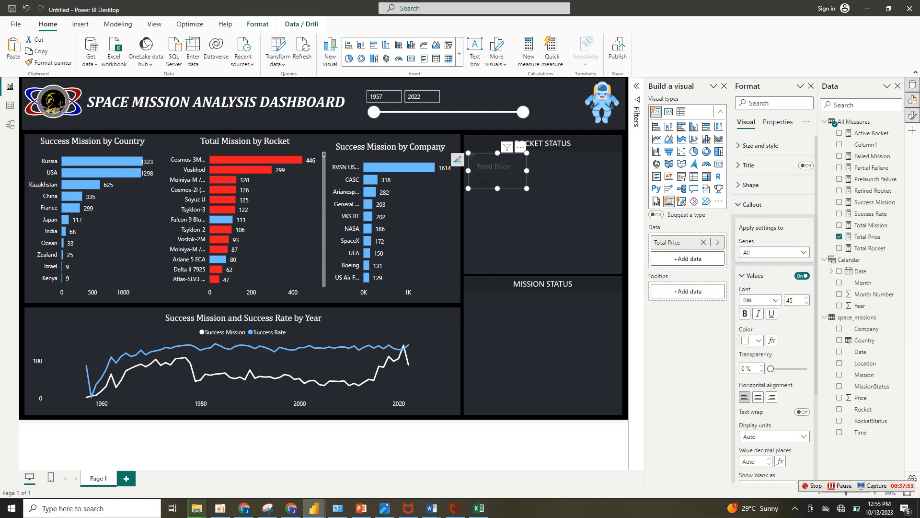
double_click(790, 301)
text(20)
click(762, 300)
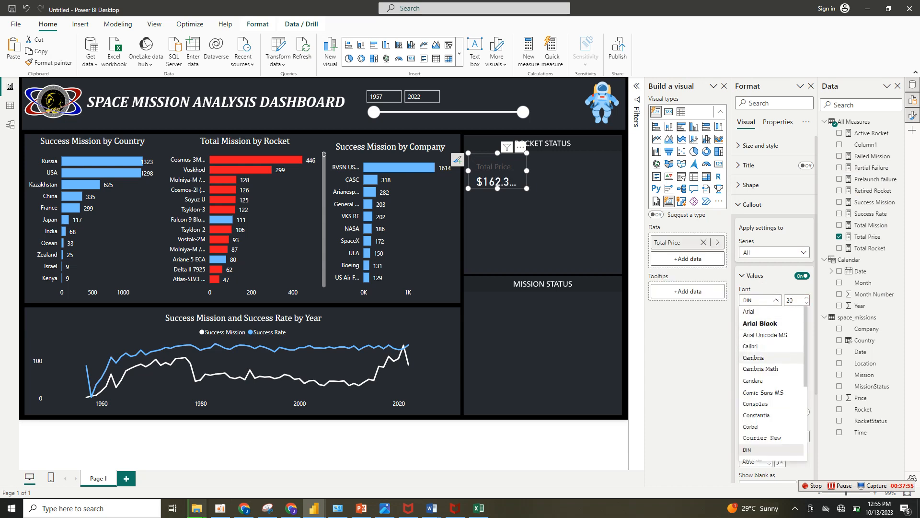
click(755, 357)
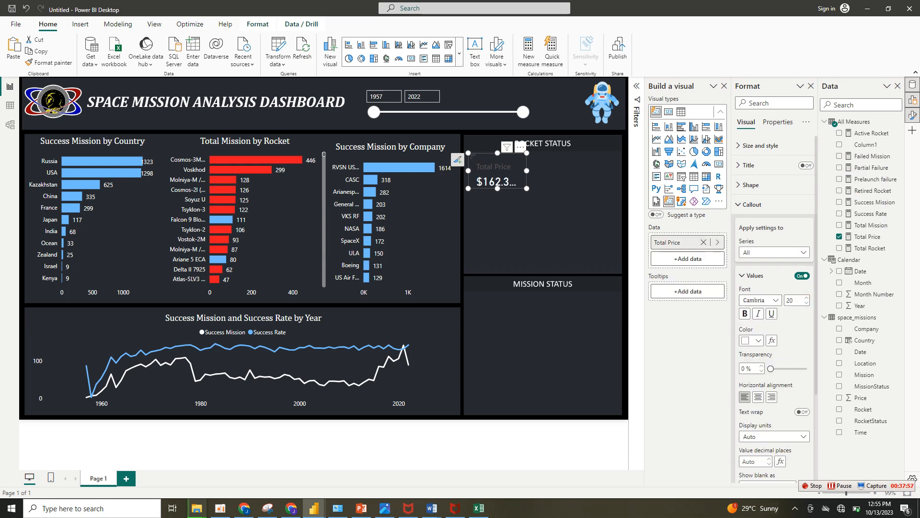
scroll(774, 298, down, 3)
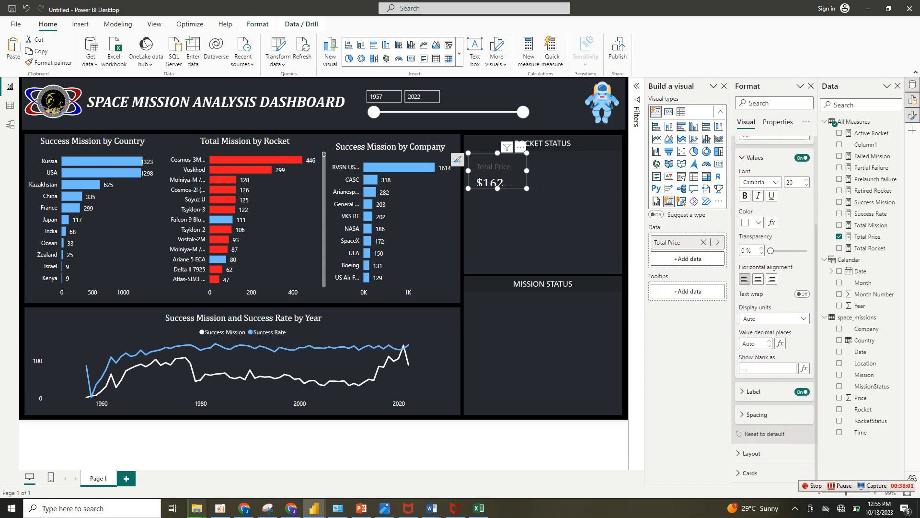
click(758, 279)
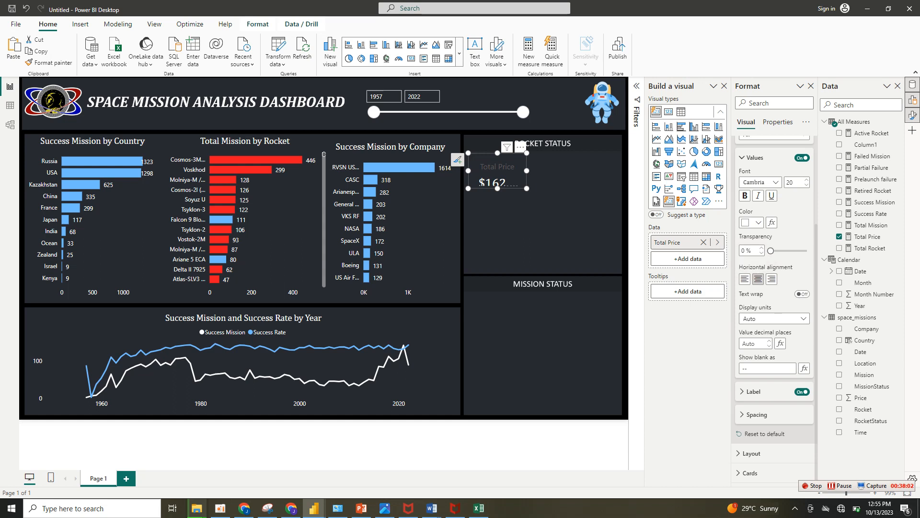
Color the Total Price card's label white and set its font to Cambria, then collapse the callout settings.
click(754, 392)
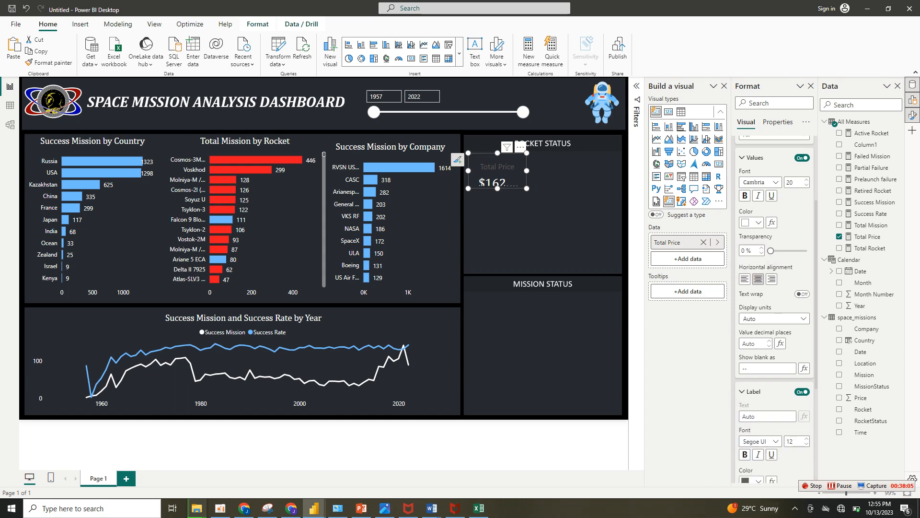
click(751, 480)
click(751, 330)
scroll(774, 335, down, 3)
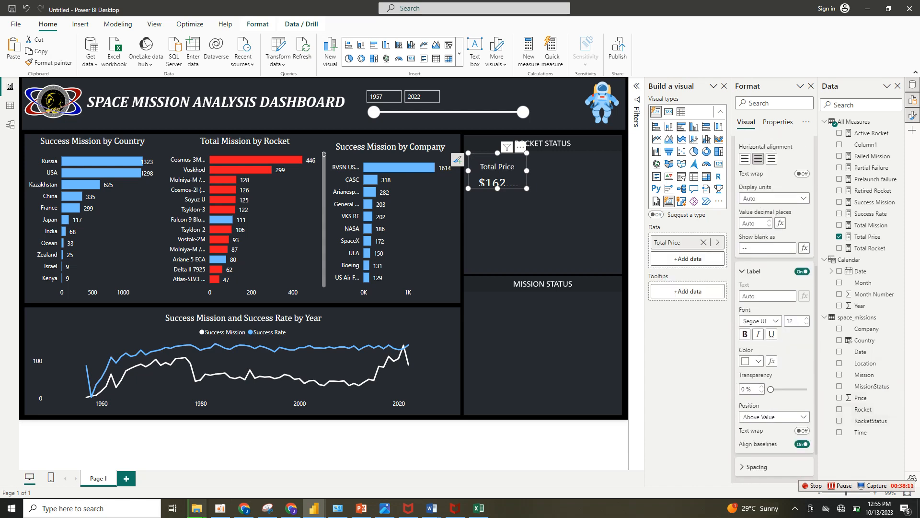
click(760, 321)
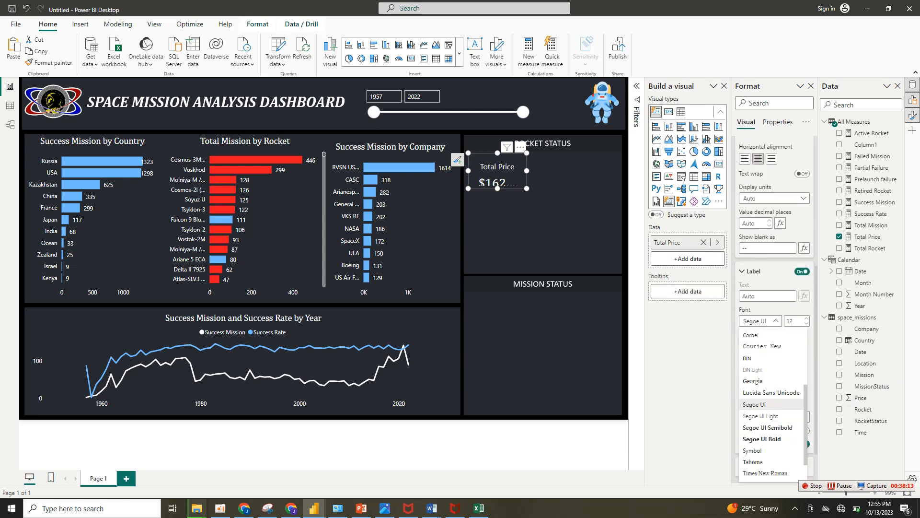
scroll(771, 404, up, 3)
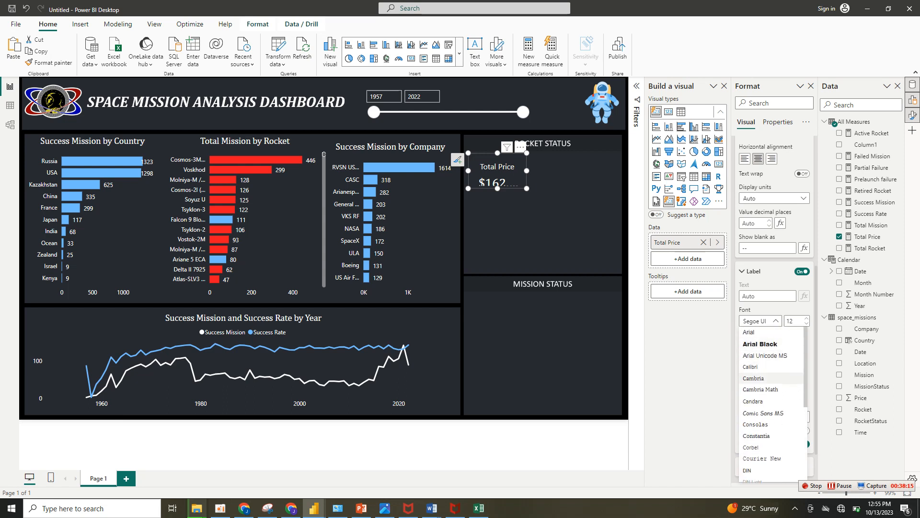
click(767, 379)
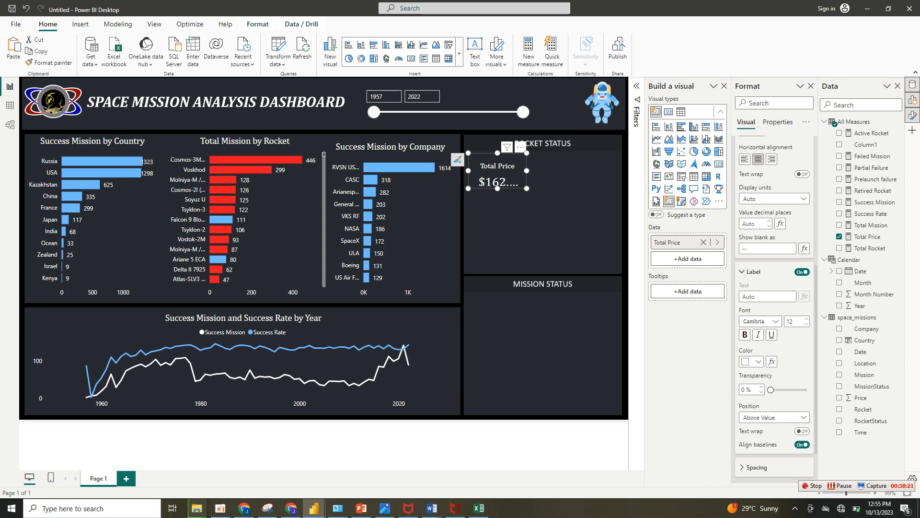
scroll(805, 247, up, 5)
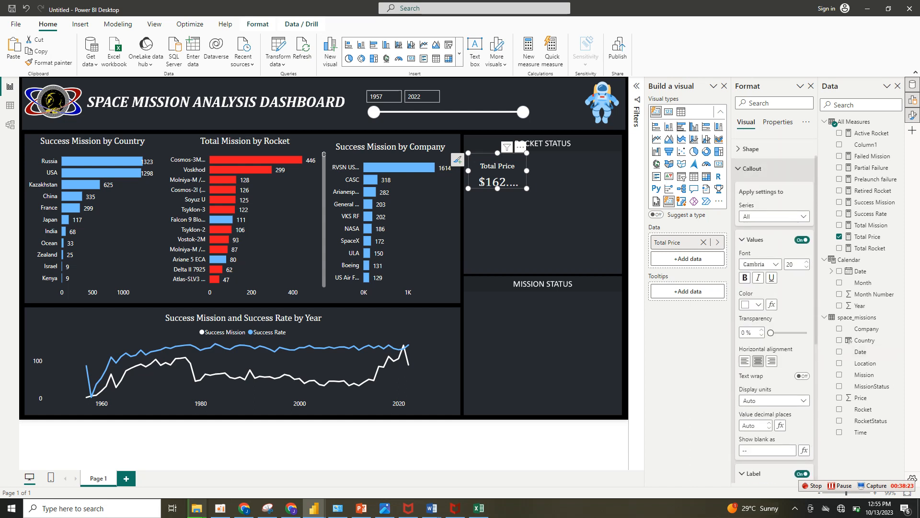
click(752, 169)
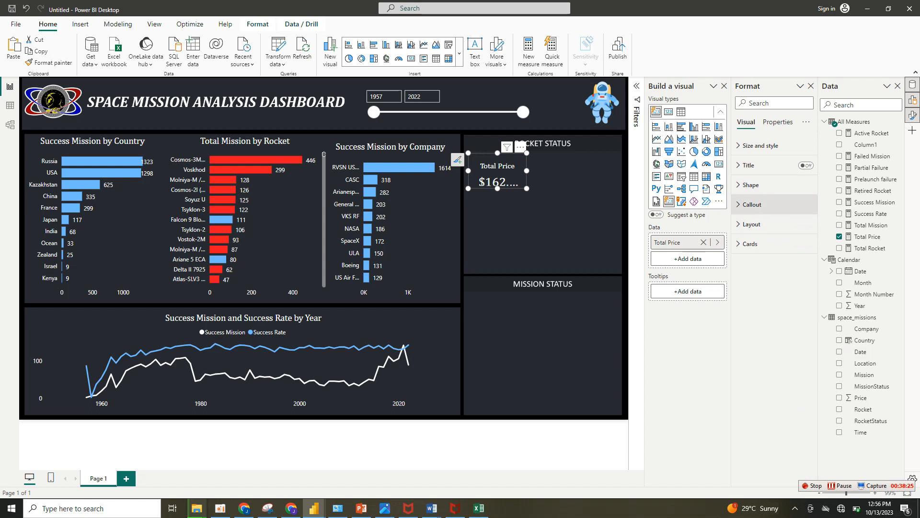
Set the Total Price callout value's display units to Billions with 0 decimal places.
click(752, 205)
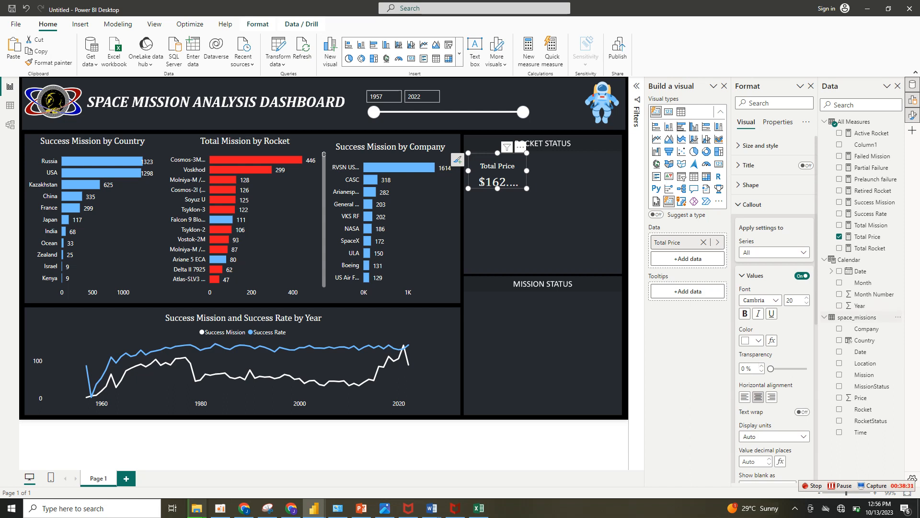
scroll(775, 307, down, 3)
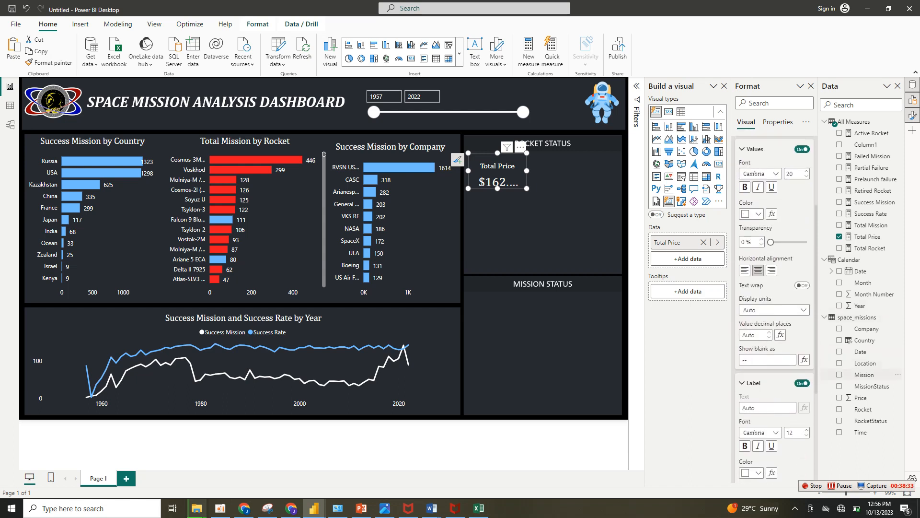
click(775, 309)
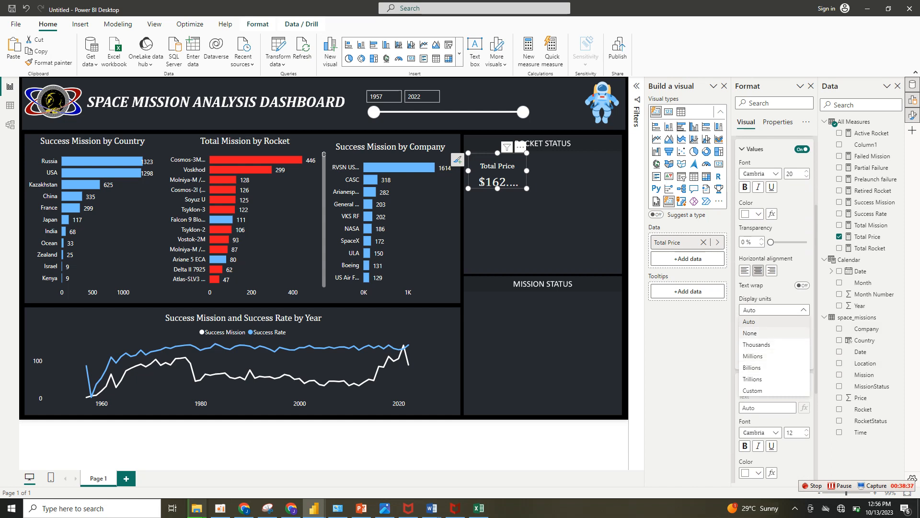
click(769, 335)
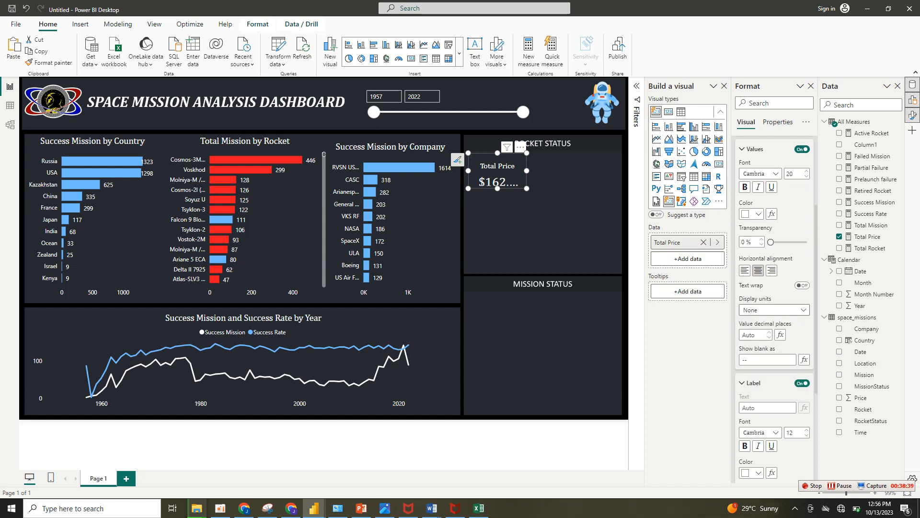
click(774, 310)
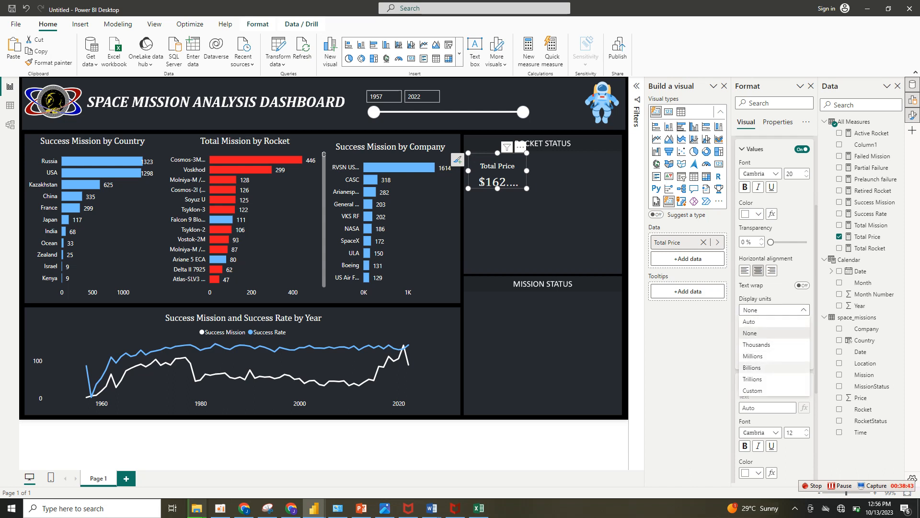
click(751, 367)
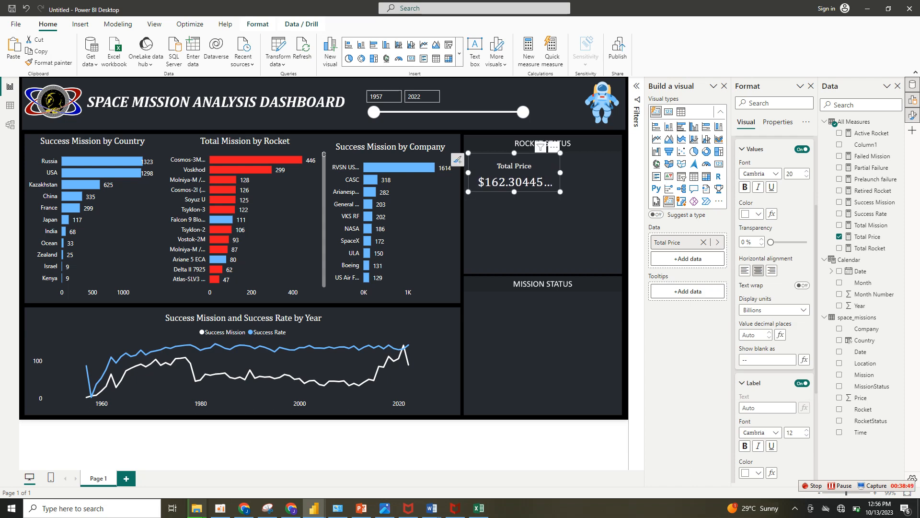
scroll(773, 307, down, 3)
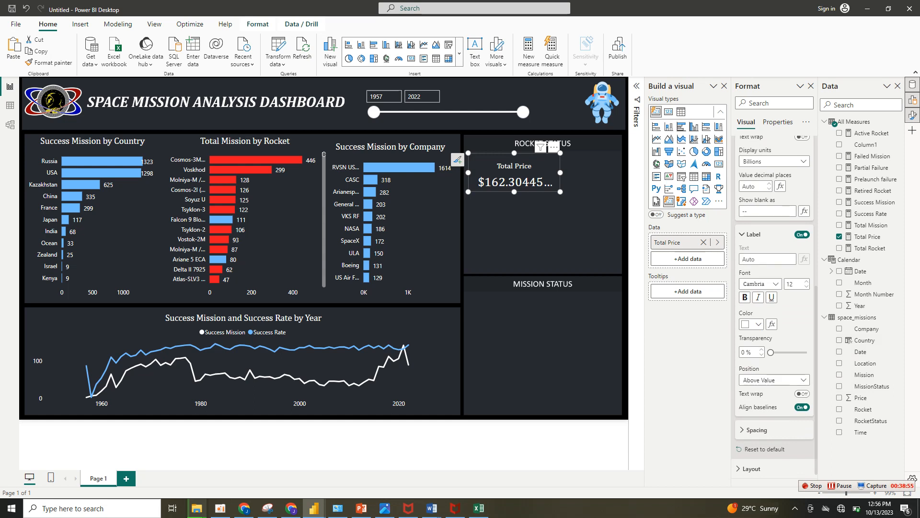
scroll(775, 307, up, 2)
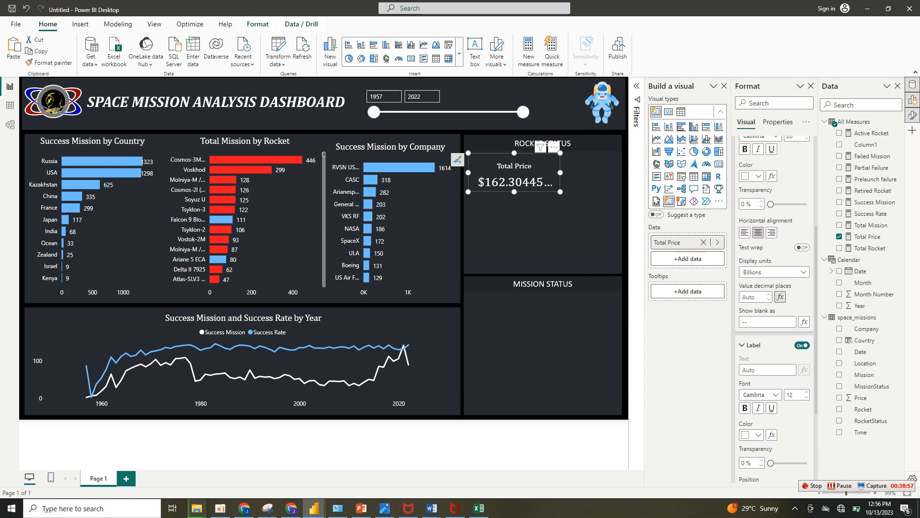
click(769, 300)
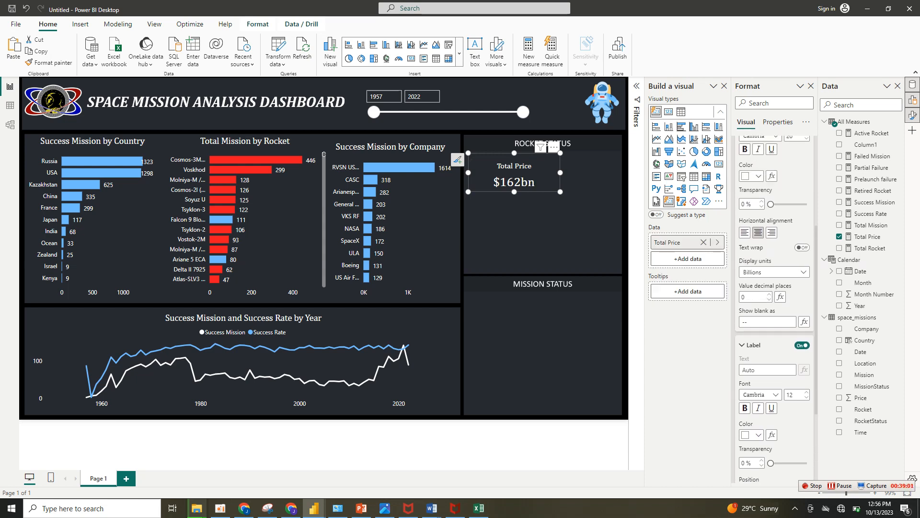
Shrink the Total Price card slightly and color its callout value light blue (#70bbff).
drag(560, 191, 555, 190)
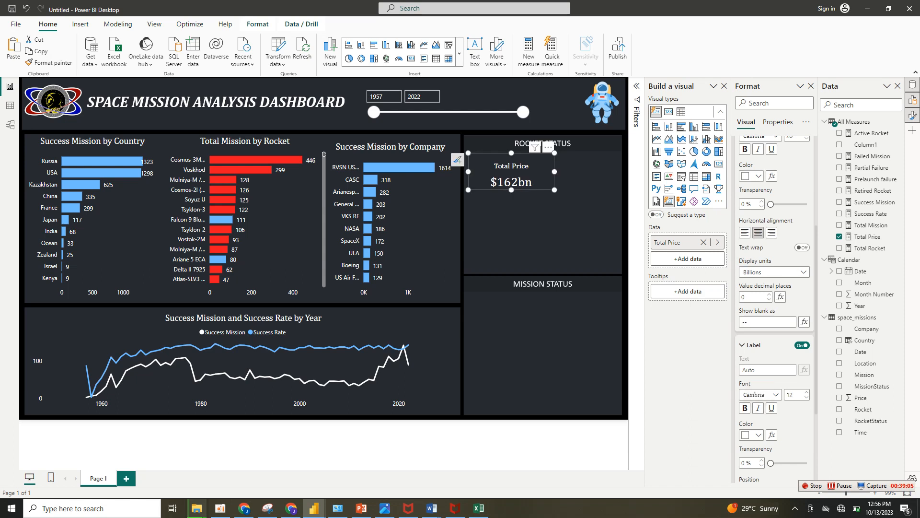
click(758, 176)
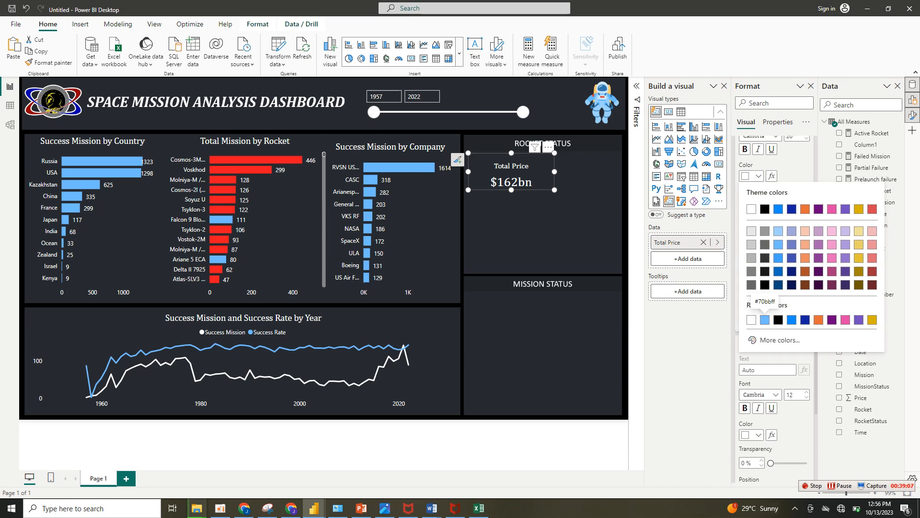
click(765, 320)
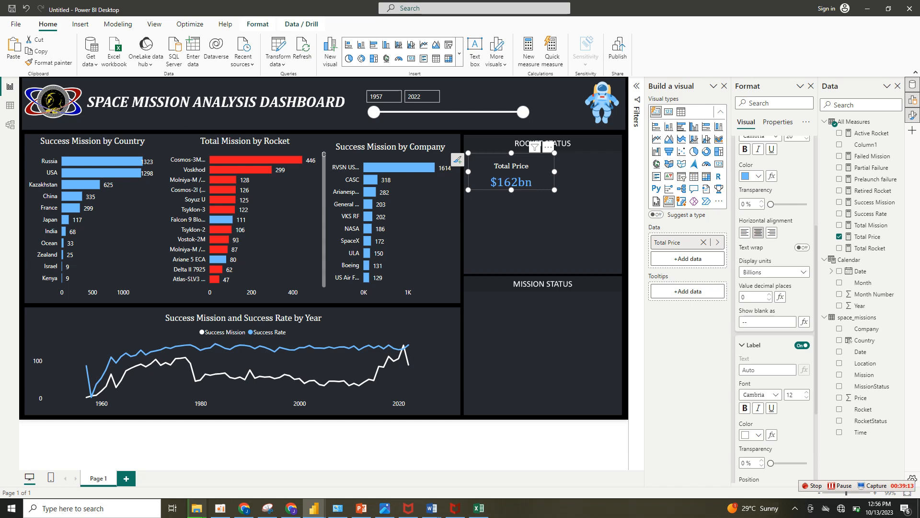
Duplicate the Total Price card three times and arrange the four cards in two rows within the Rocket Status panel.
key(ctrl+v)
drag(517, 176, 582, 251)
key(ctrl+v)
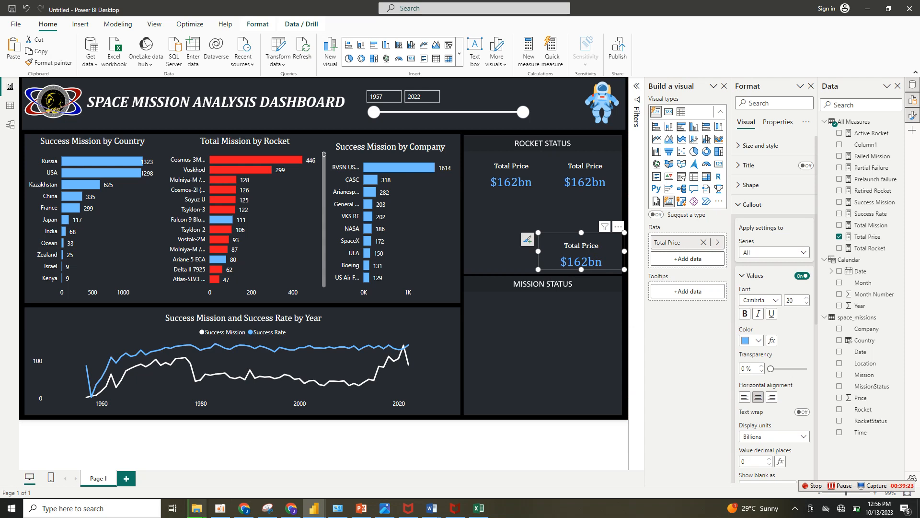
key(ctrl+v)
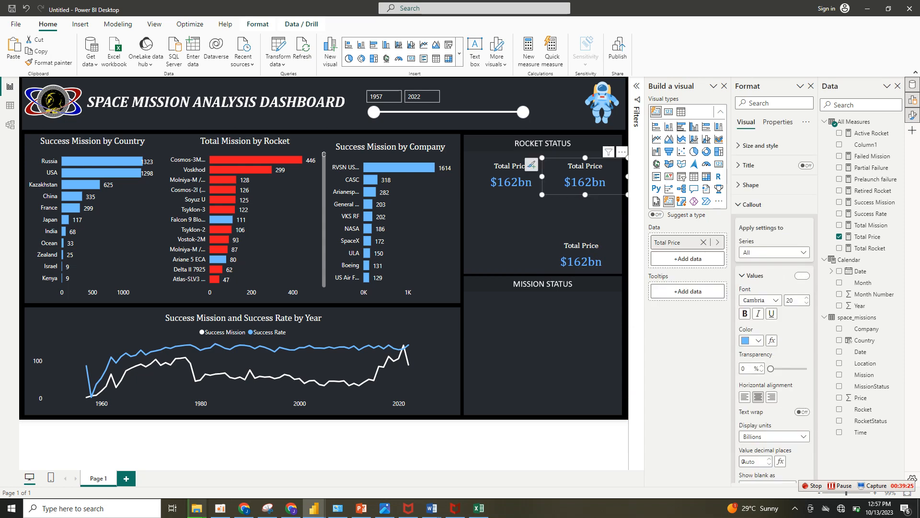
drag(585, 177, 506, 248)
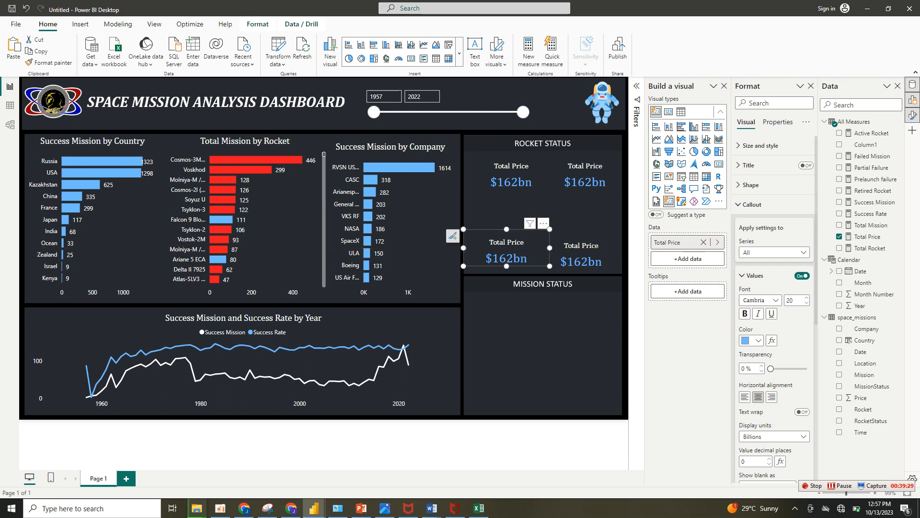
key(Escape)
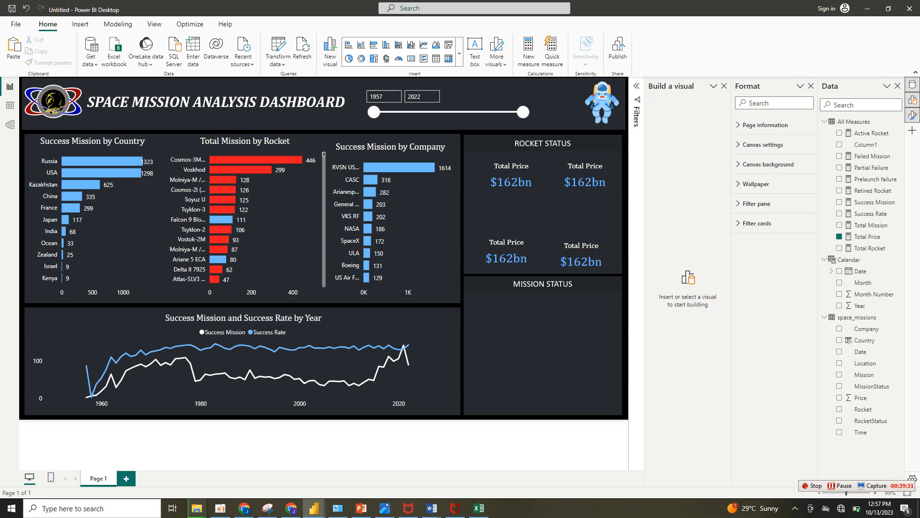
Place another copy of the Total Price card in the upper-left area of the Mission Status panel.
click(547, 168)
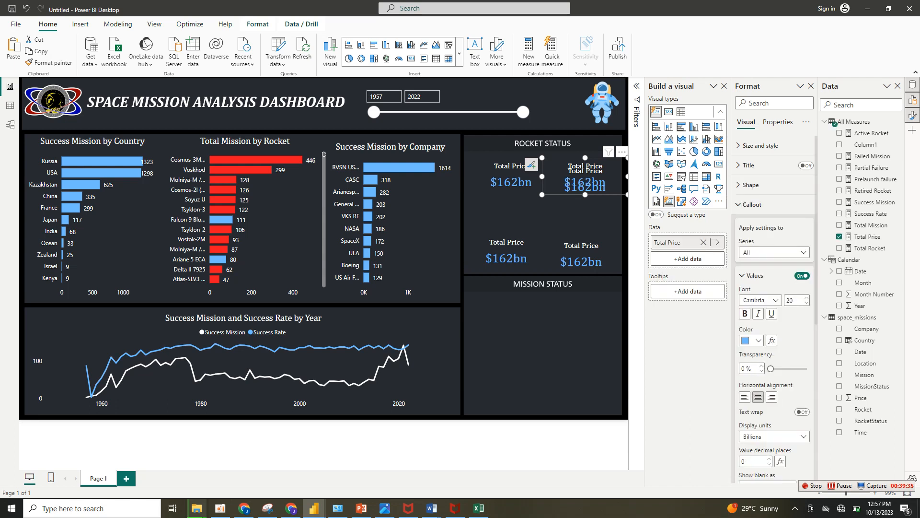
drag(531, 164, 453, 314)
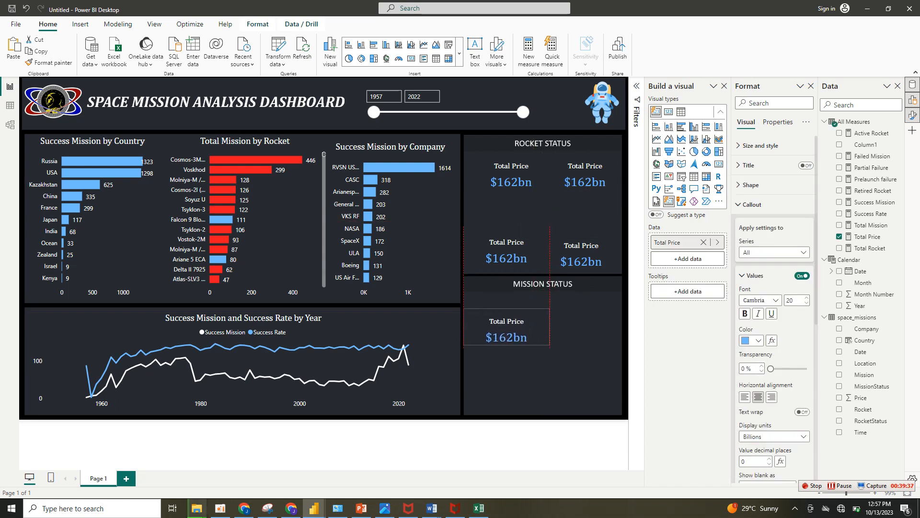
drag(506, 327, 506, 327)
Replace Total Price with Total Rocket in the Rocket Status panel's upper-right card and set its display units to None.
click(584, 173)
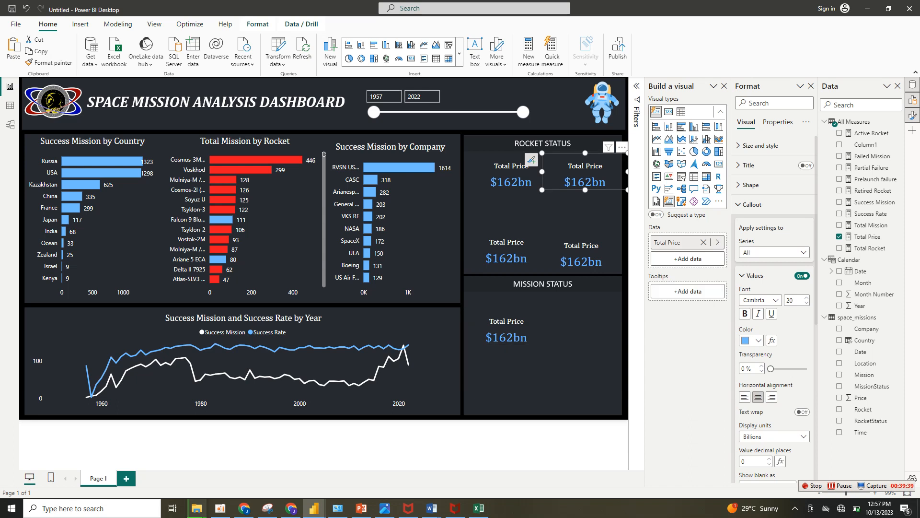
click(839, 236)
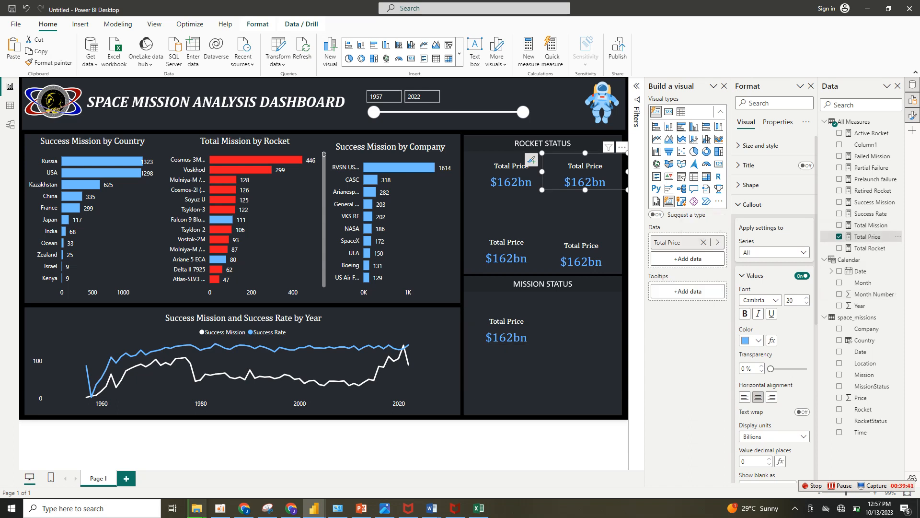
click(840, 248)
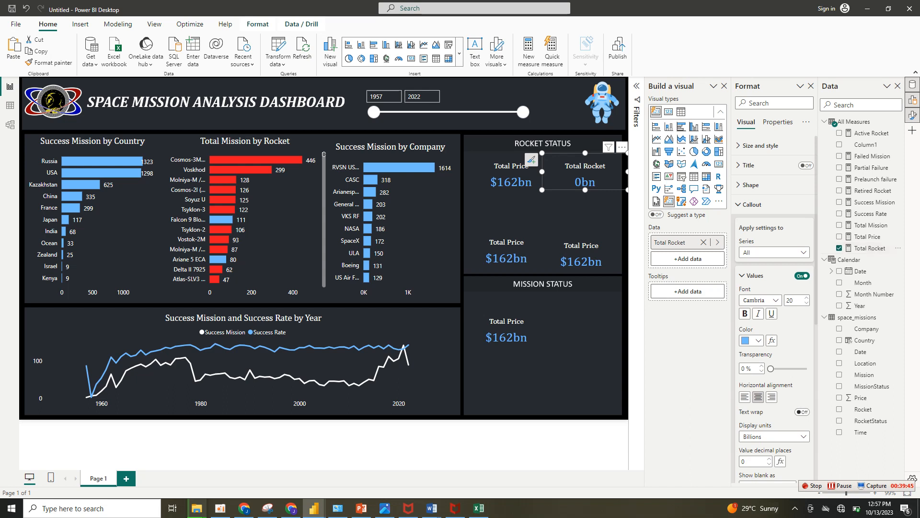
click(775, 437)
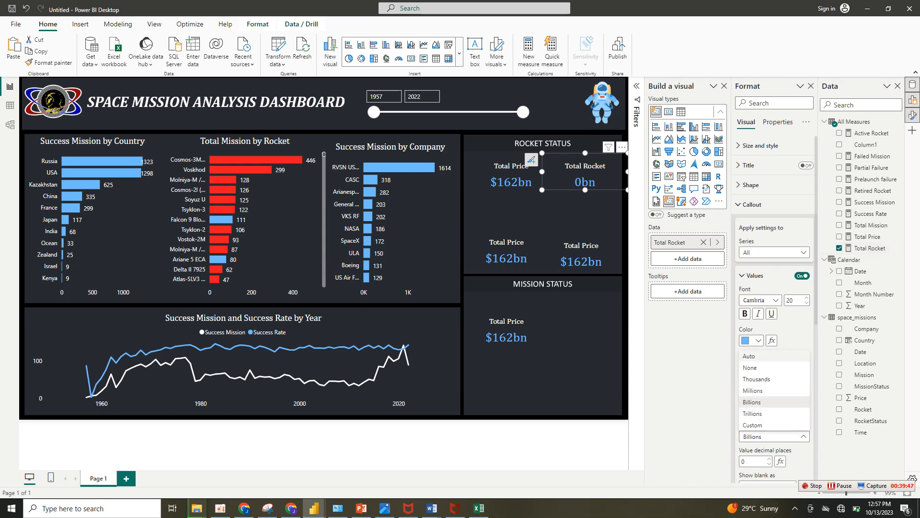
click(752, 402)
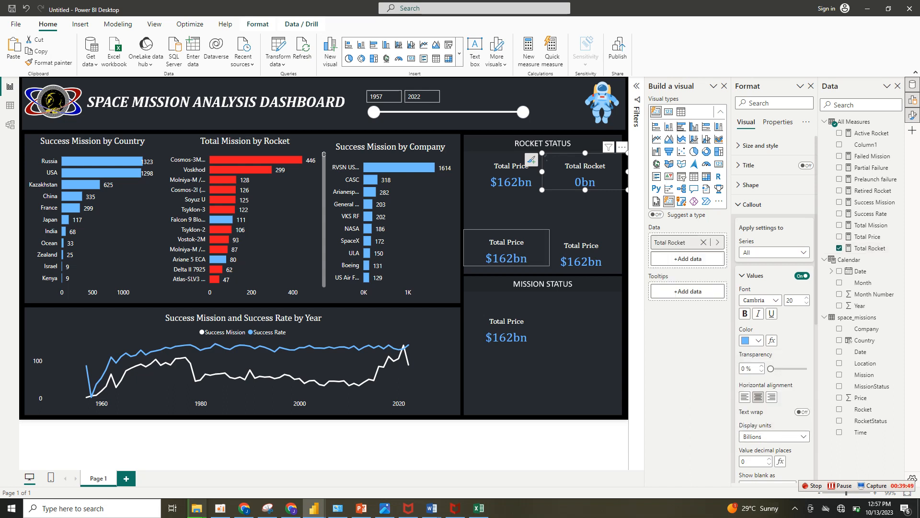
Switch the Rocket Status panel's lower-left card to Retired Rocket, with display units None and a red callout value.
click(506, 249)
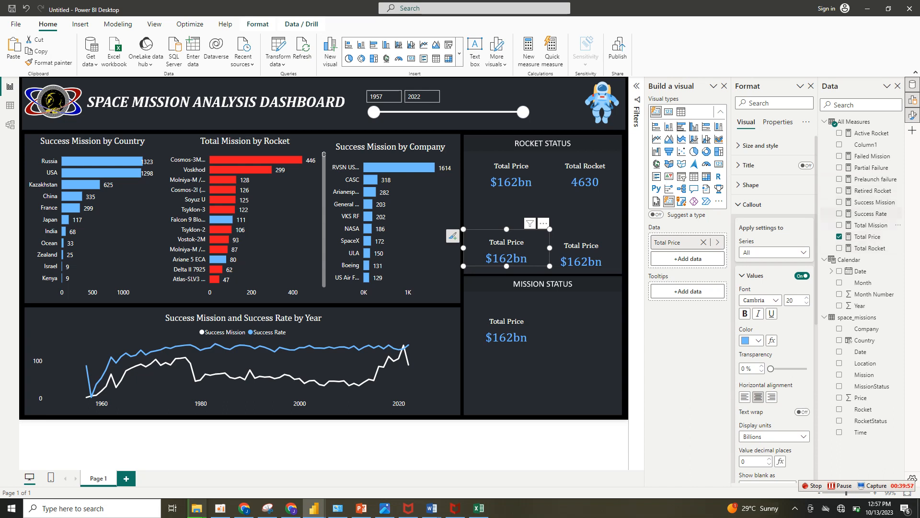
click(840, 236)
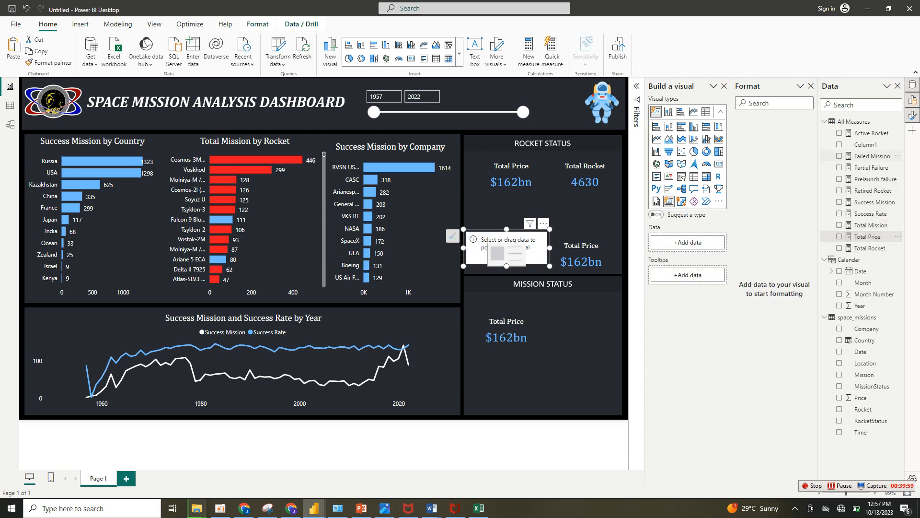
click(839, 190)
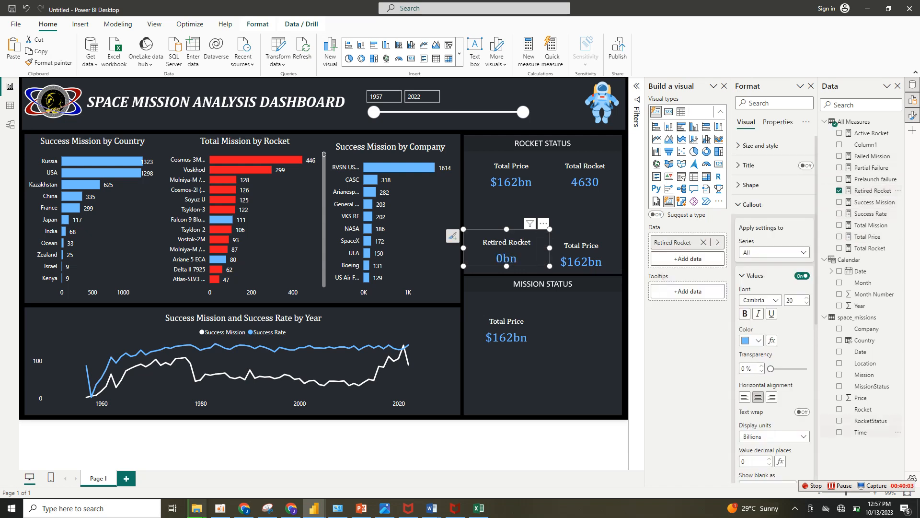
click(775, 437)
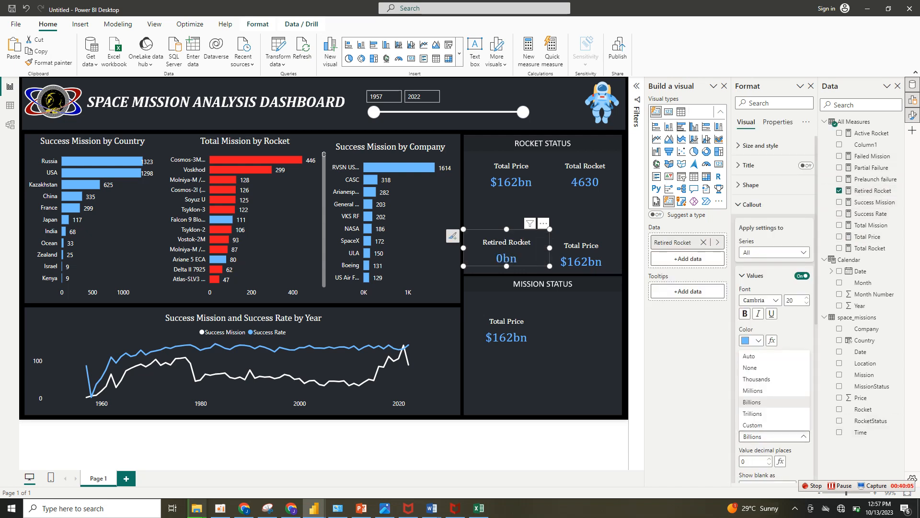
click(750, 367)
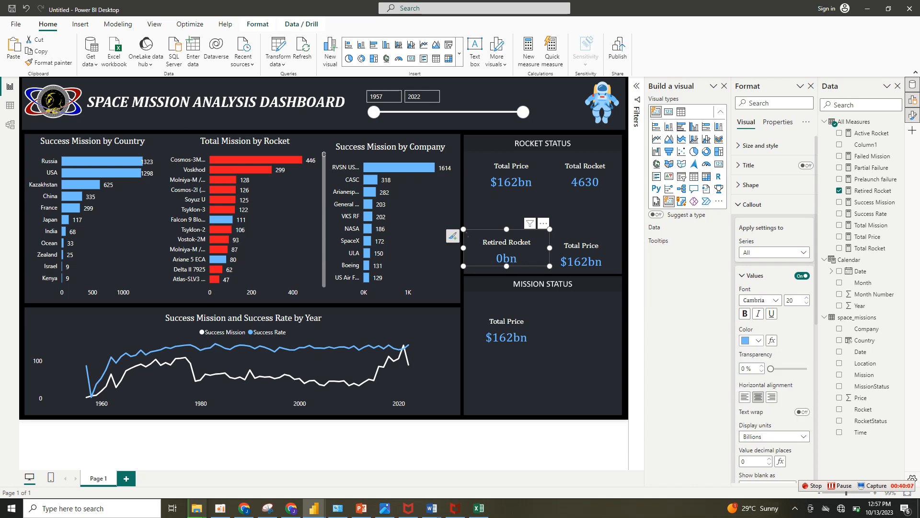
click(752, 340)
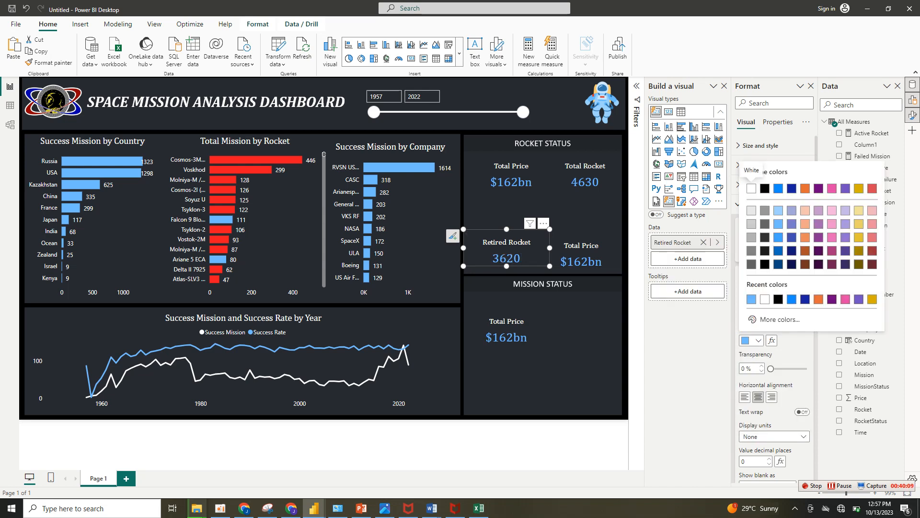
click(873, 188)
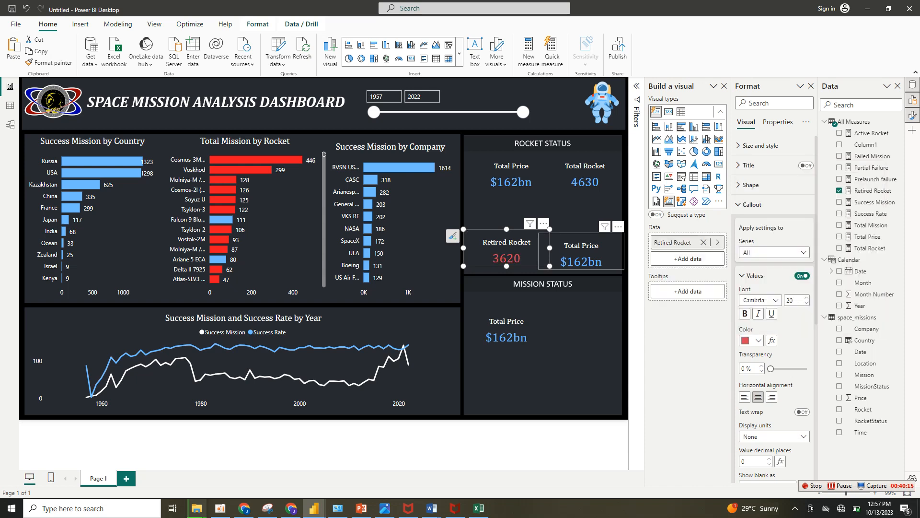
Replace Total Price with Active Rocket in the Rocket Status panel's lower-right card and set its display units to None.
click(581, 254)
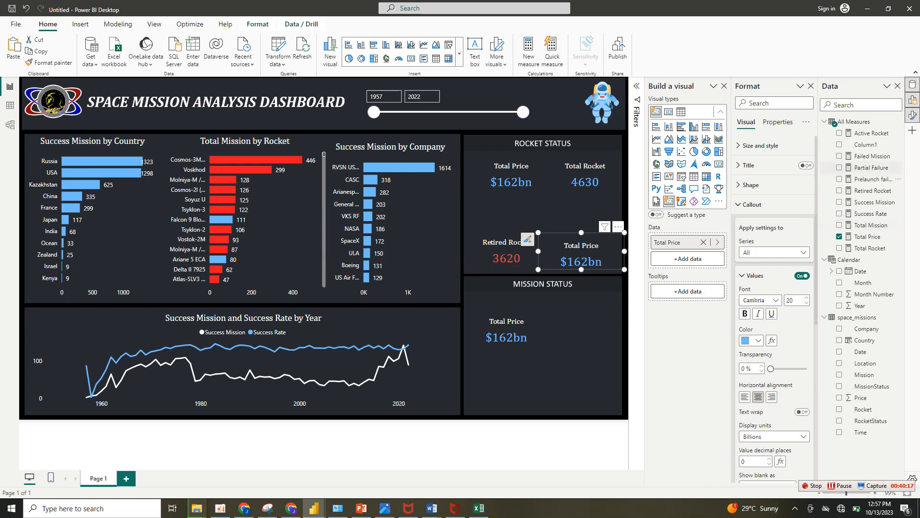
click(839, 237)
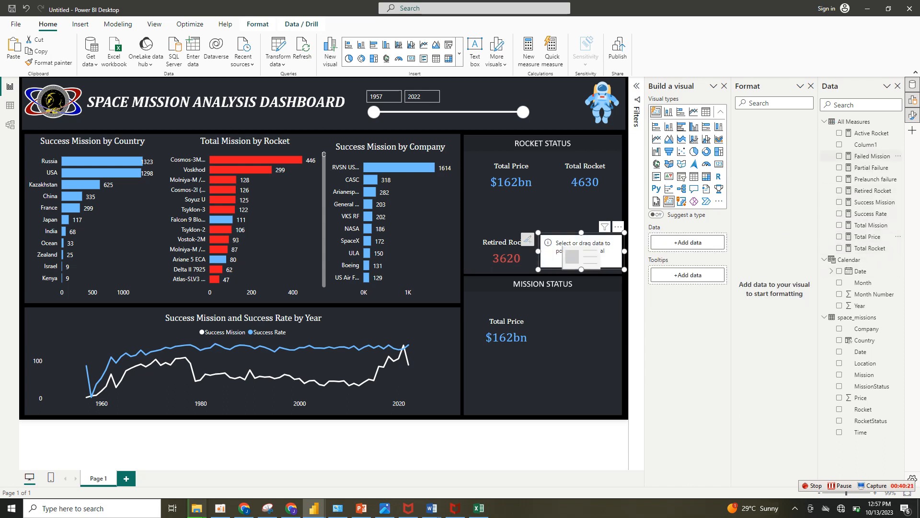
click(840, 133)
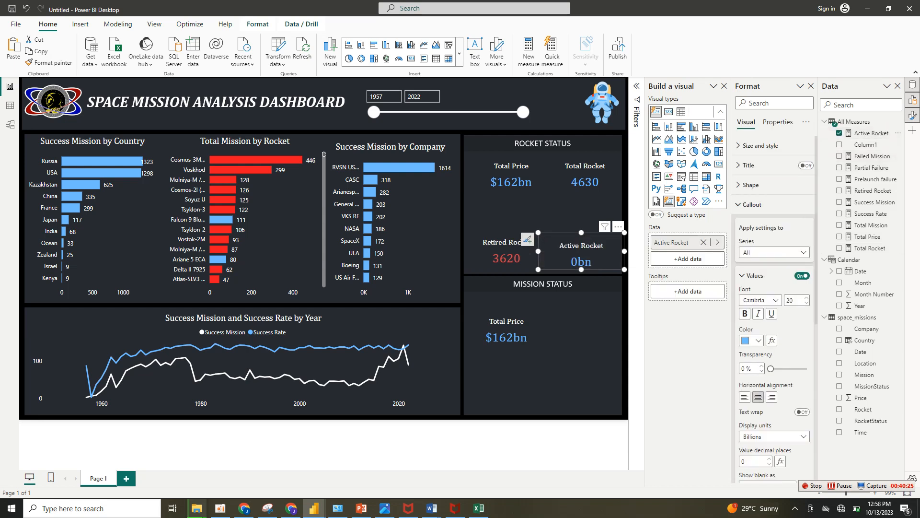
click(774, 436)
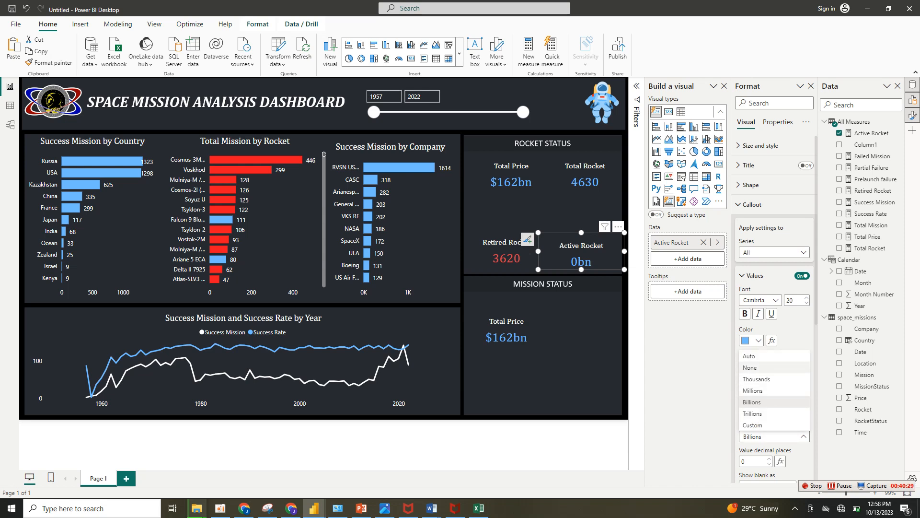
click(758, 367)
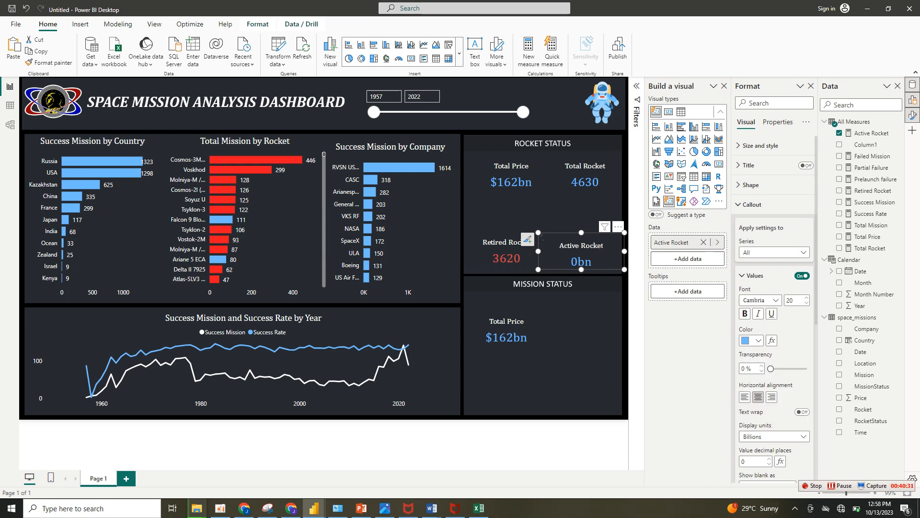
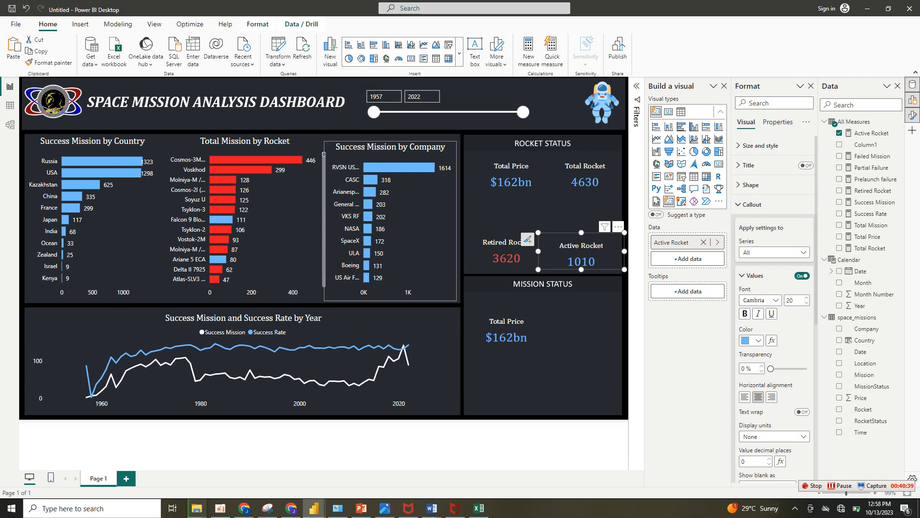
Insert a donut chart, place it between the four cards in the Rocket Status panel and widen it slightly.
click(324, 154)
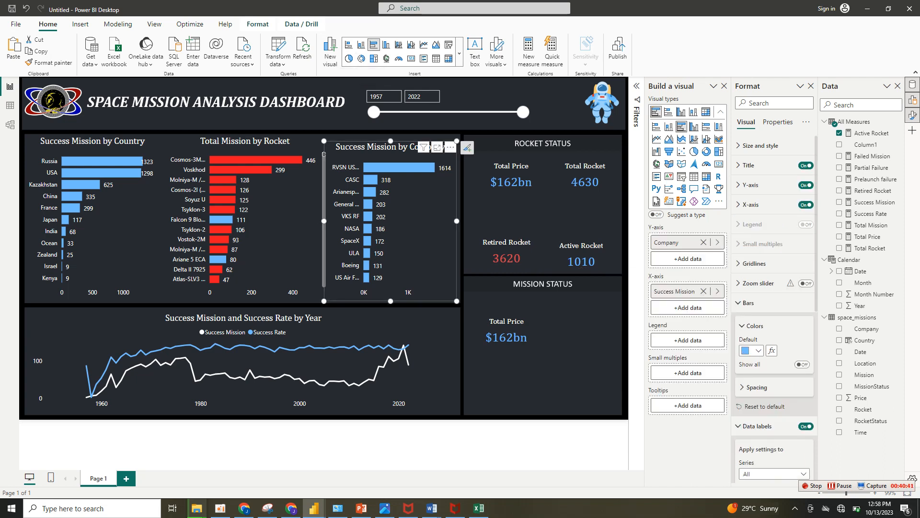
click(361, 58)
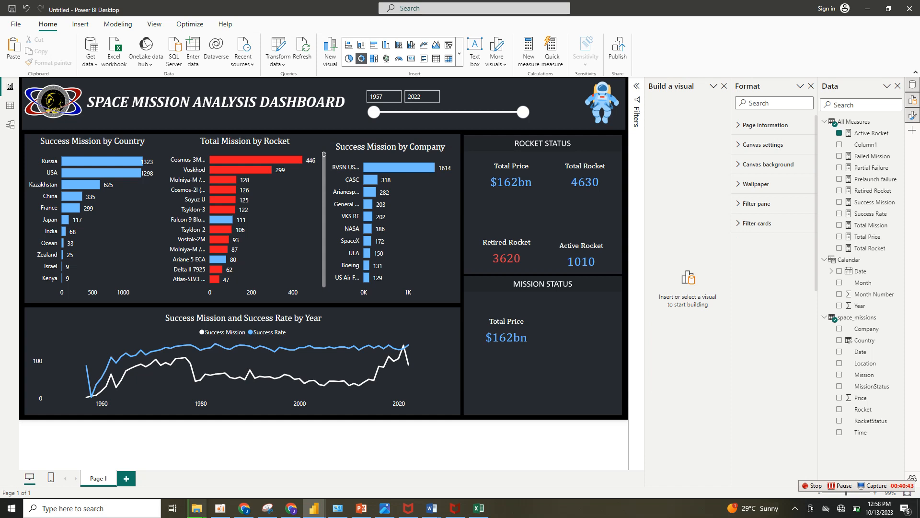
drag(587, 350, 540, 214)
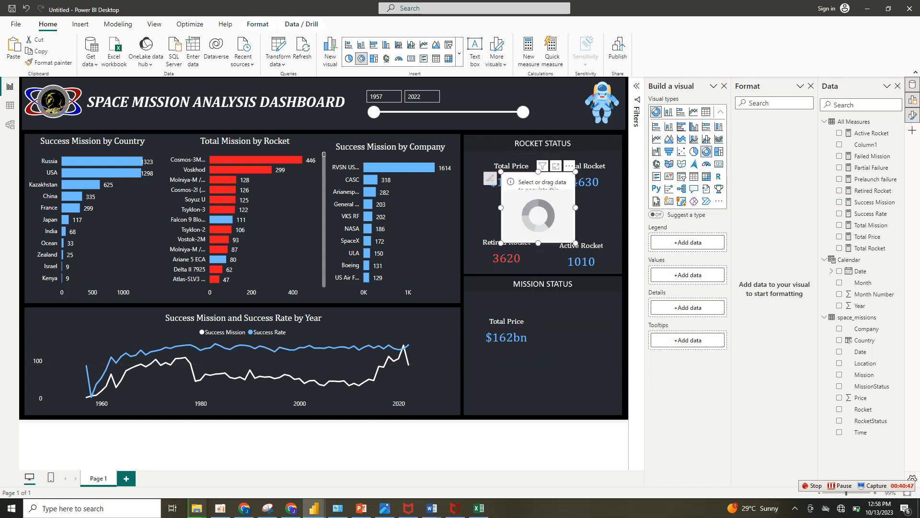
drag(576, 172, 602, 184)
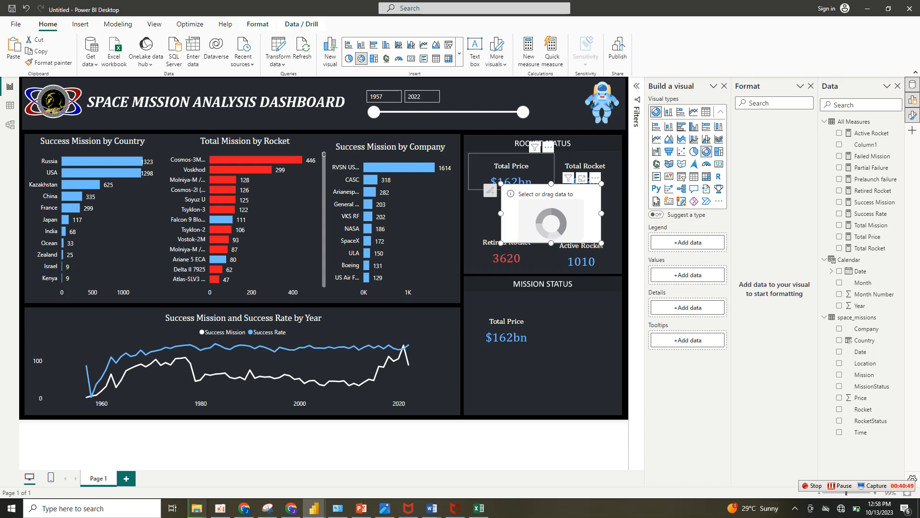
drag(501, 184, 493, 185)
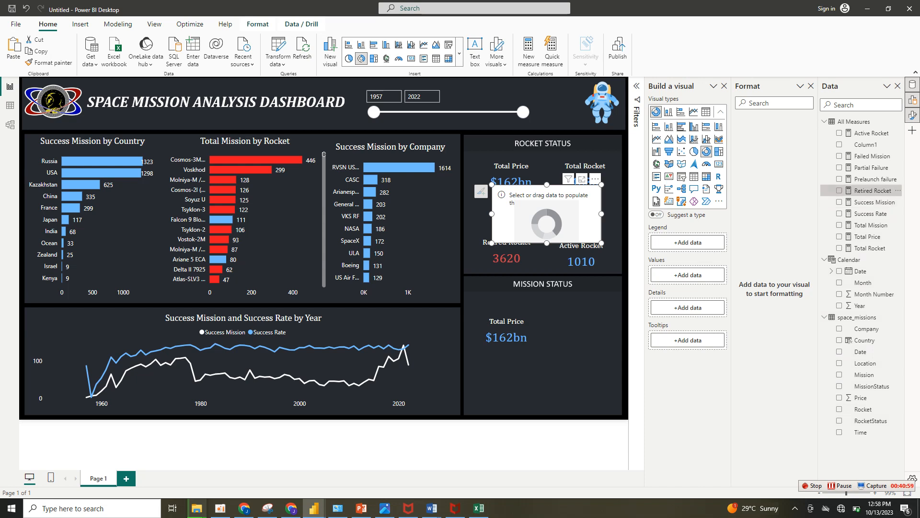
Add Retired Rocket and Active Rocket as the donut chart's values and turn off its title.
click(839, 191)
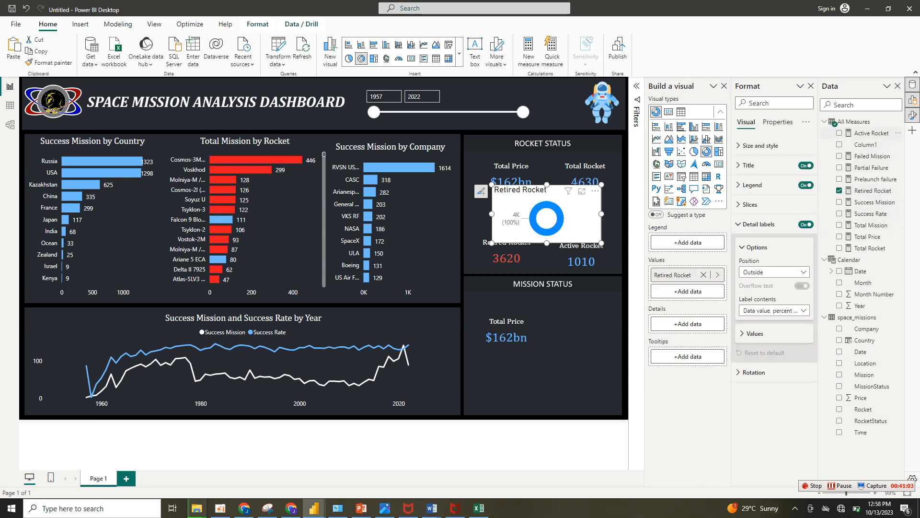
click(840, 133)
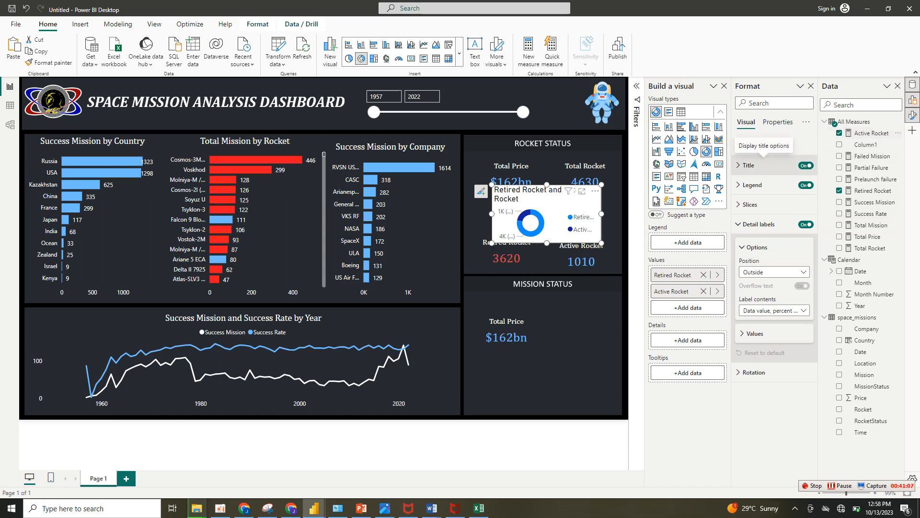
click(806, 166)
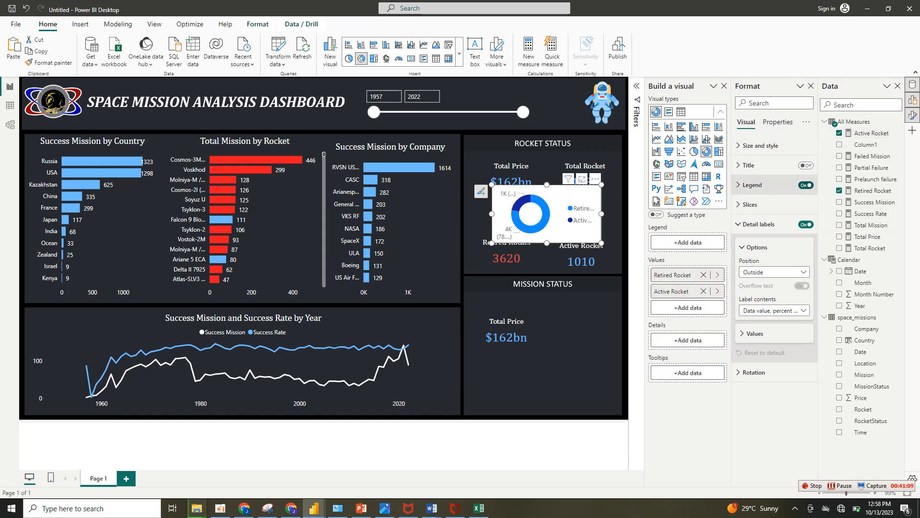
Set the donut chart's legend text color to white and turn off the legend title.
click(753, 185)
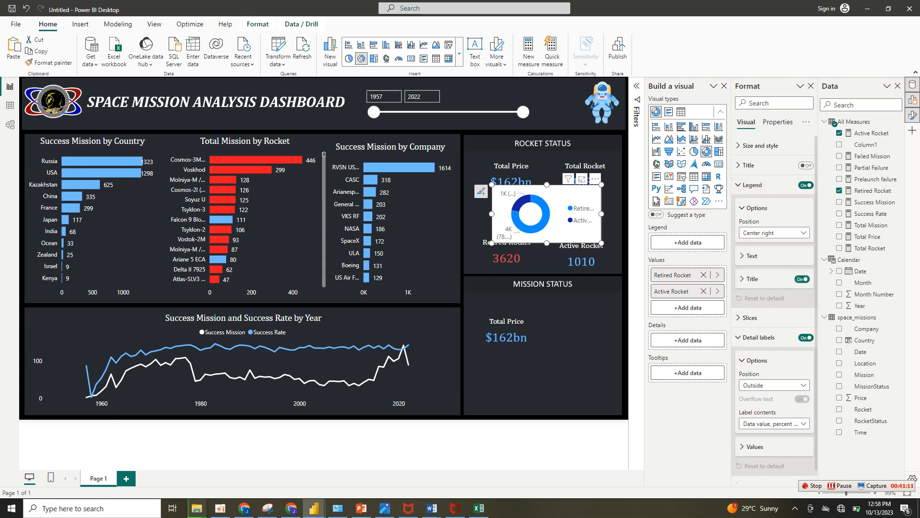
click(752, 256)
click(752, 321)
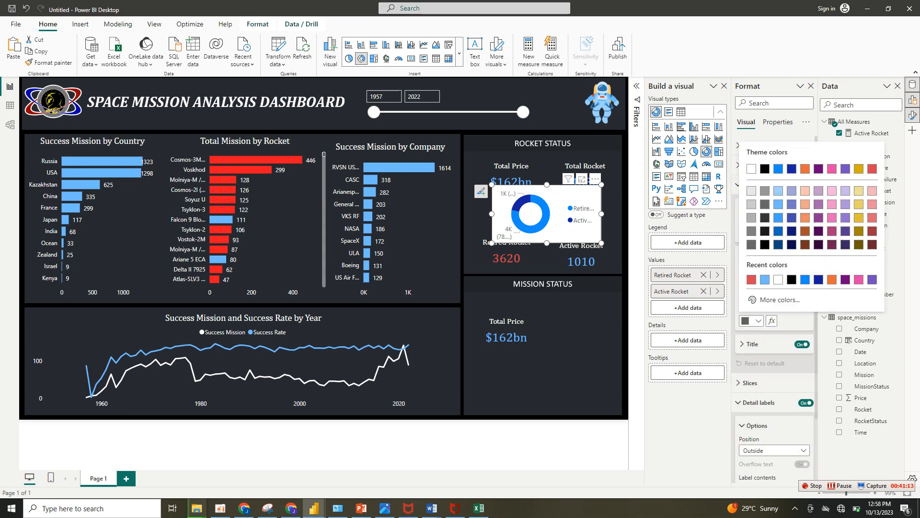
click(752, 169)
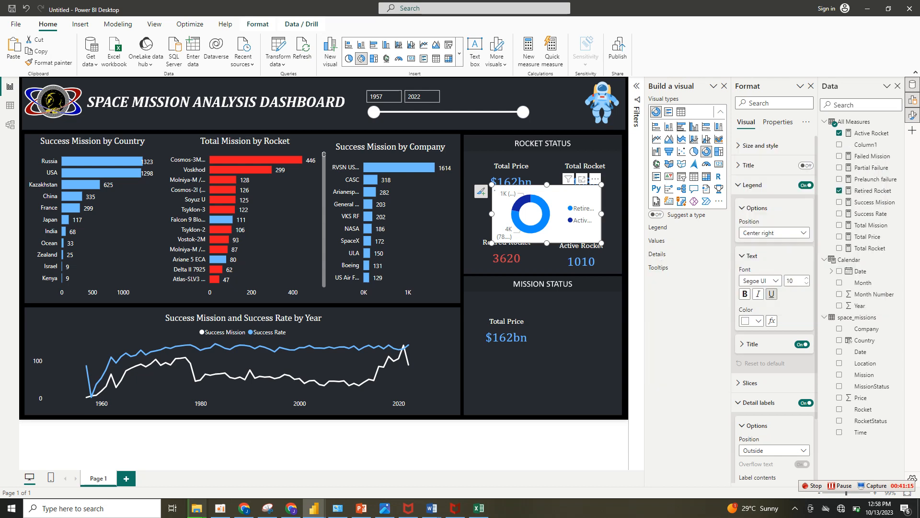
click(772, 281)
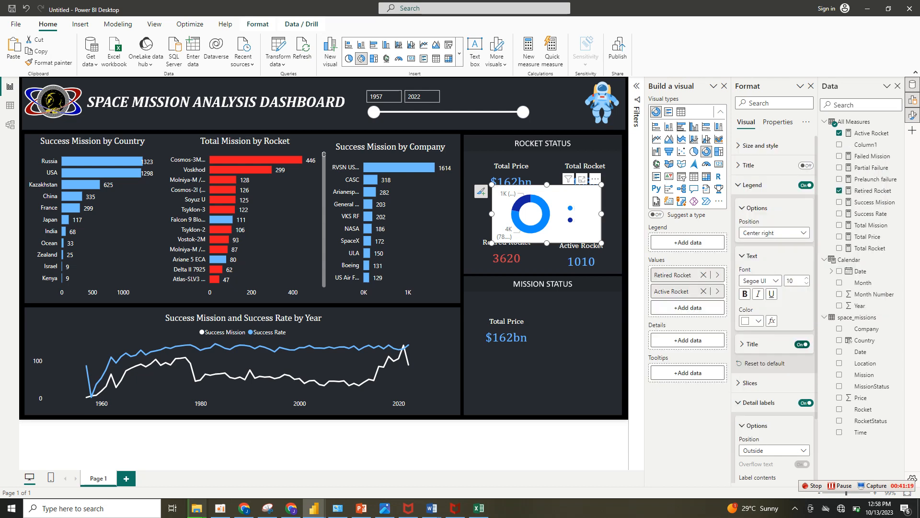
click(802, 345)
Turn off the donut chart's background.
click(761, 145)
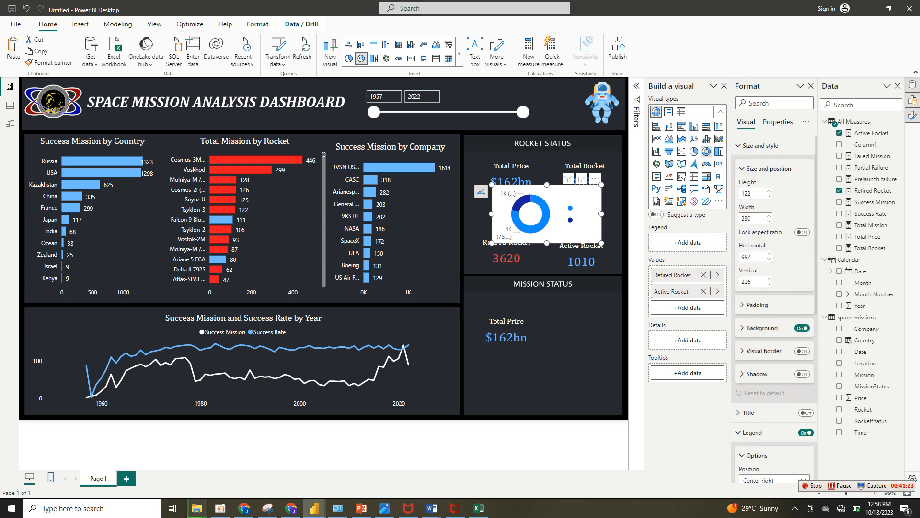
click(802, 328)
click(762, 145)
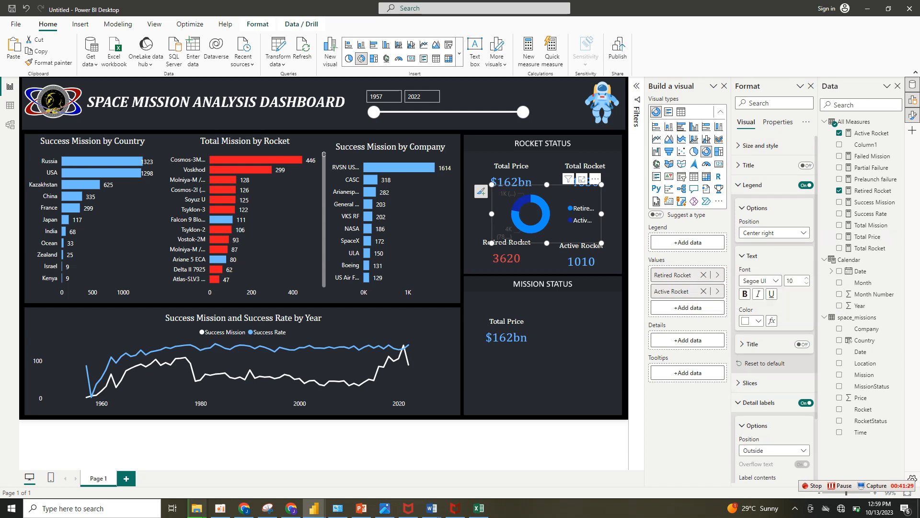
Position the donut chart's legend at Bottom center and set its font to Cambria.
click(774, 232)
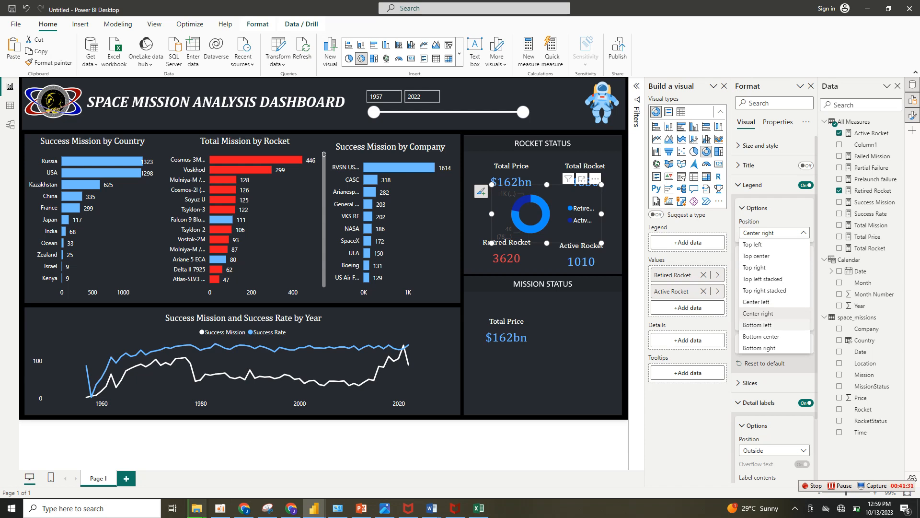
click(761, 337)
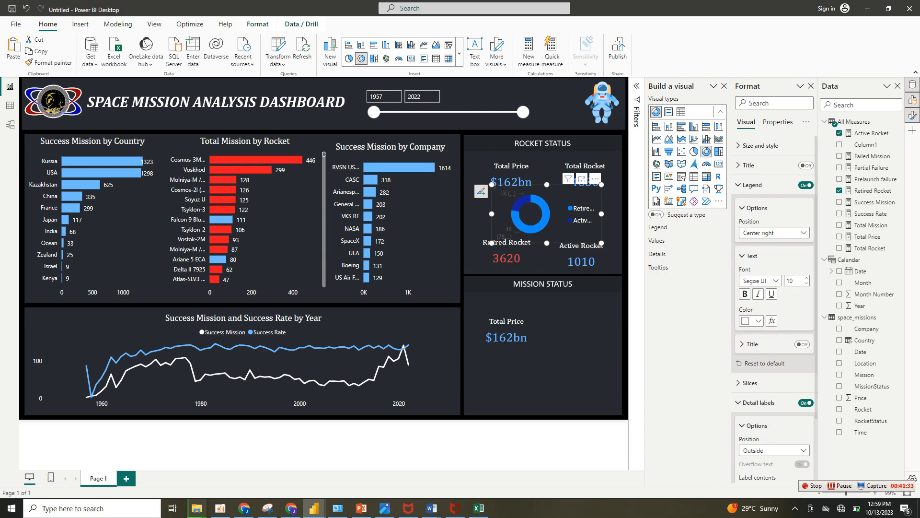
scroll(767, 331, down, 2)
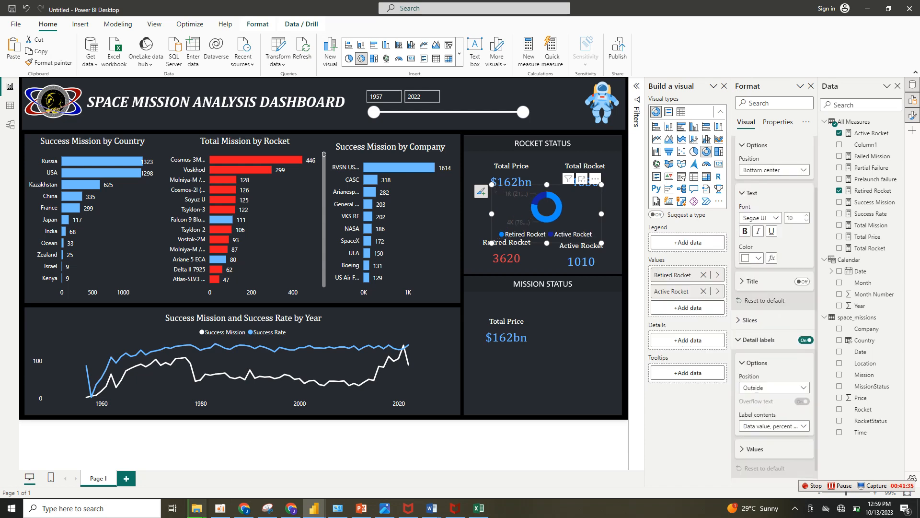
click(767, 218)
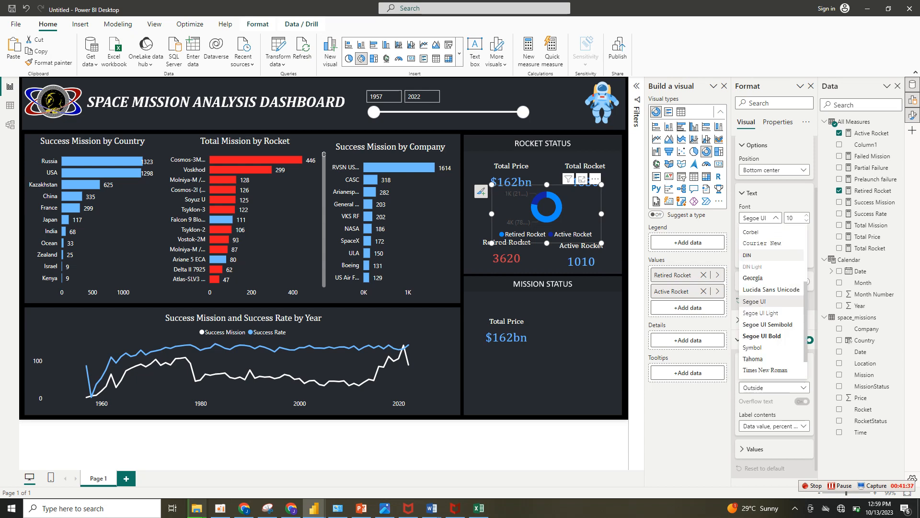
scroll(767, 275, up, 2)
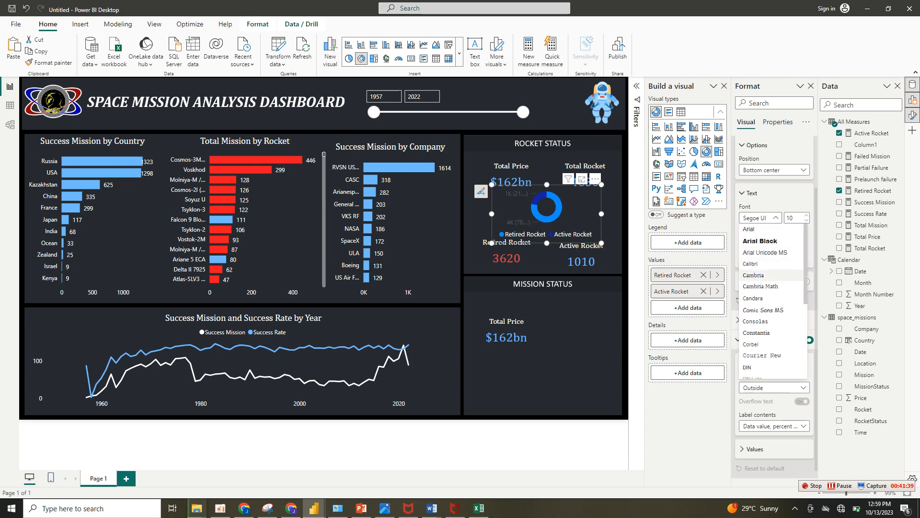
click(762, 275)
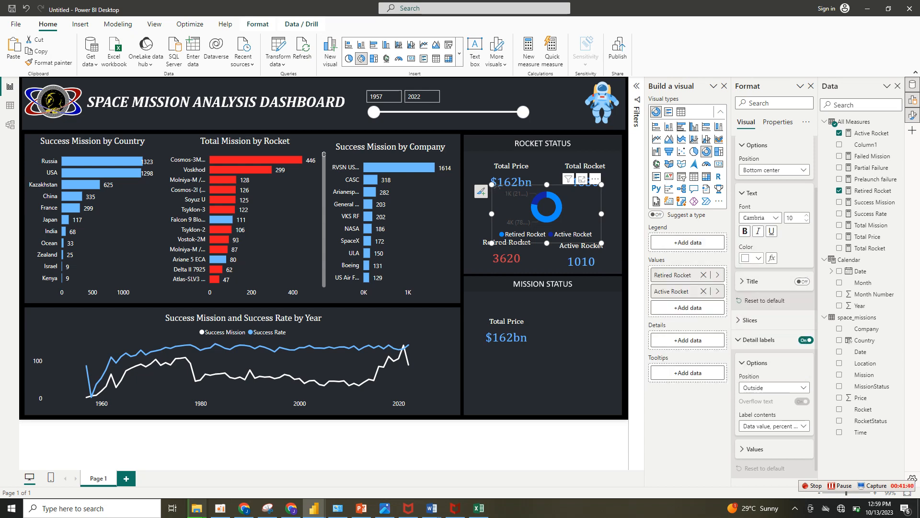
Set the donut's detail labels to Percent of total and color the Retired Rocket slice red and Active Rocket #70bbff.
click(774, 426)
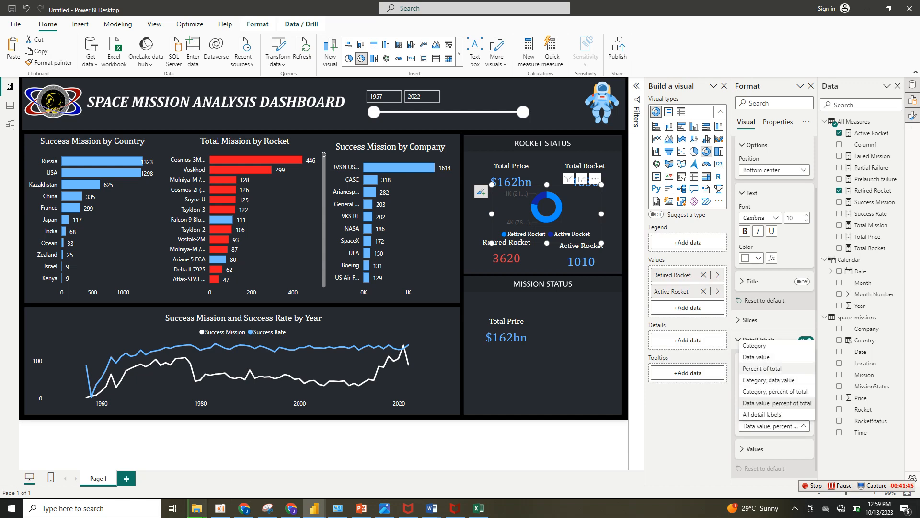
click(762, 368)
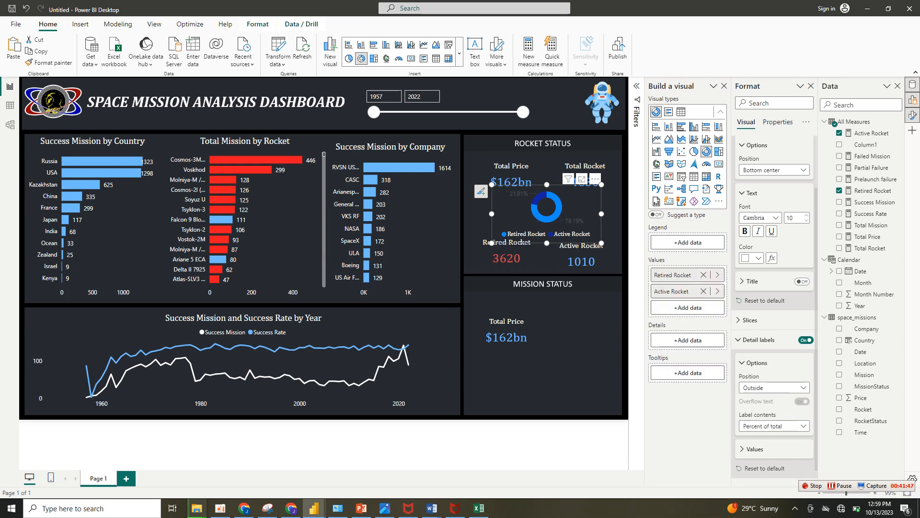
click(750, 320)
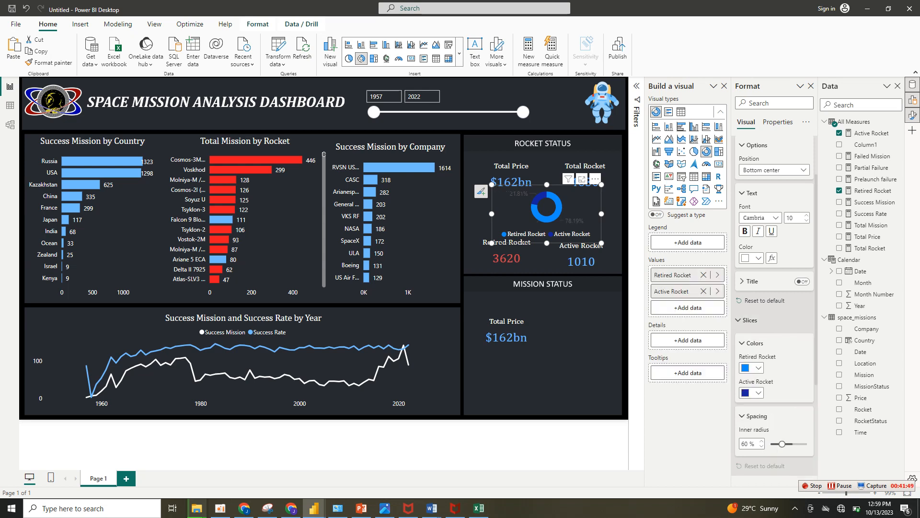
click(759, 368)
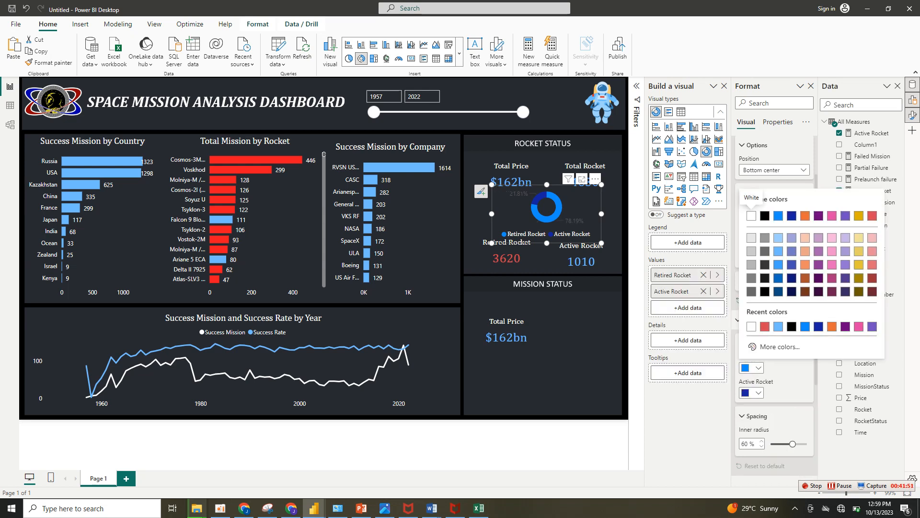
click(765, 326)
click(758, 393)
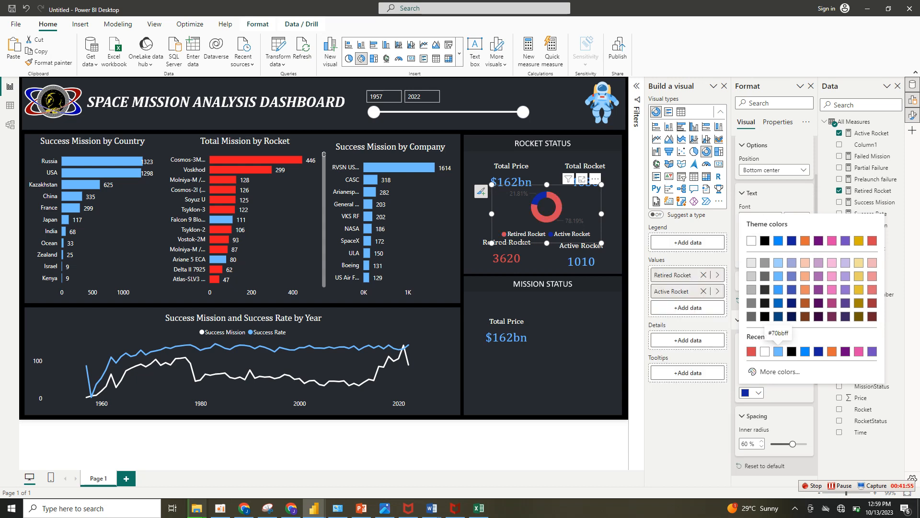
click(778, 352)
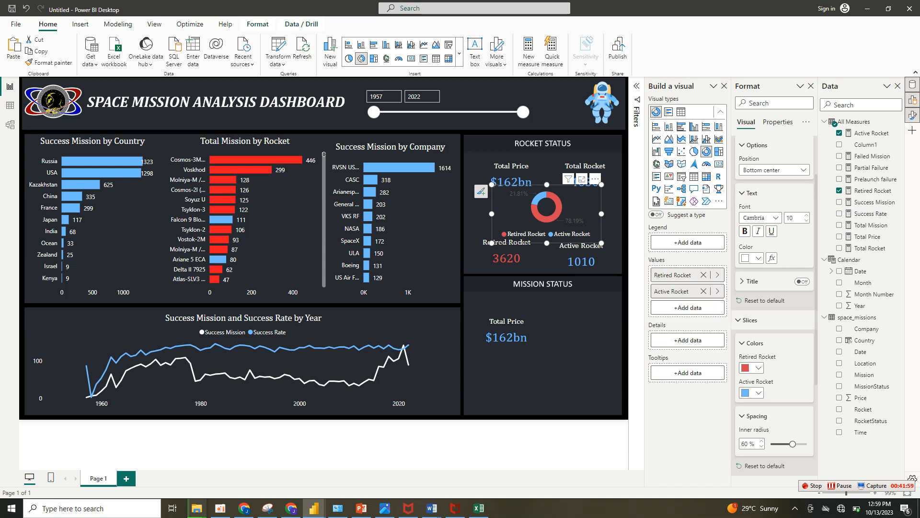
Set the rotation of the donut chart's slices to 129°.
scroll(774, 309, down, 5)
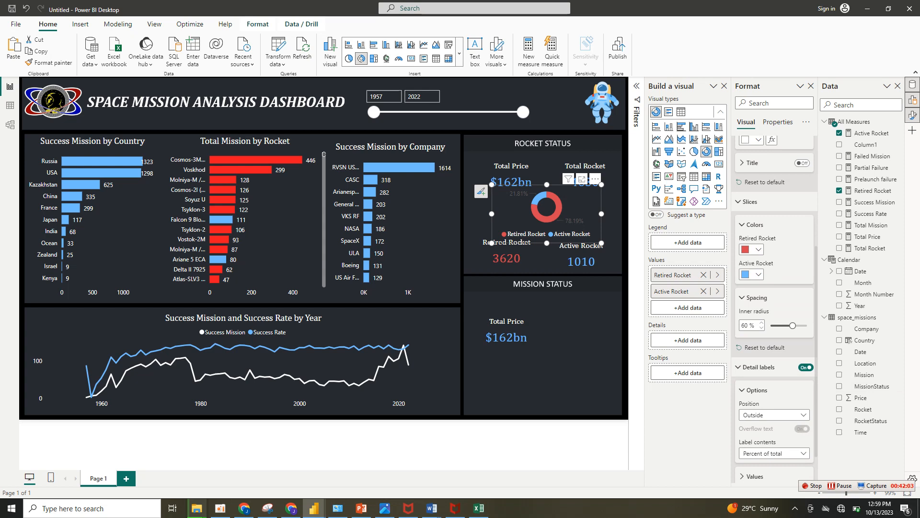
click(755, 224)
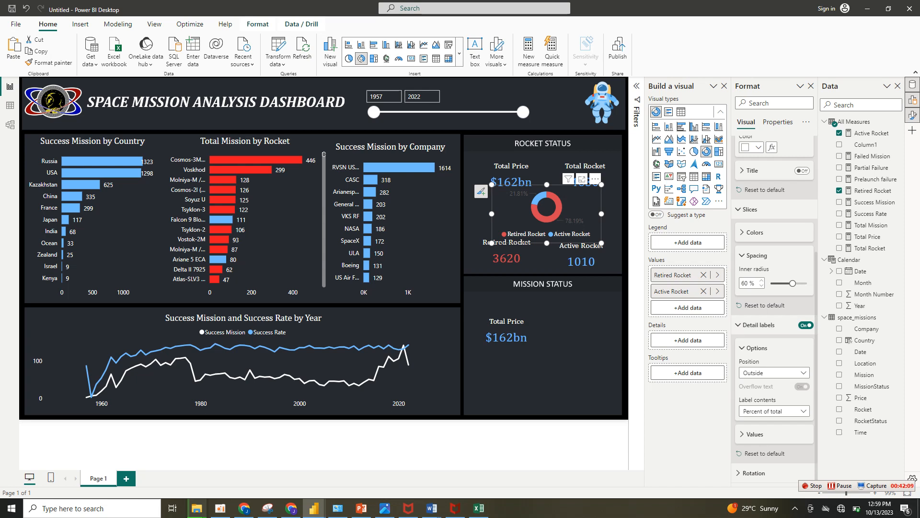
click(754, 473)
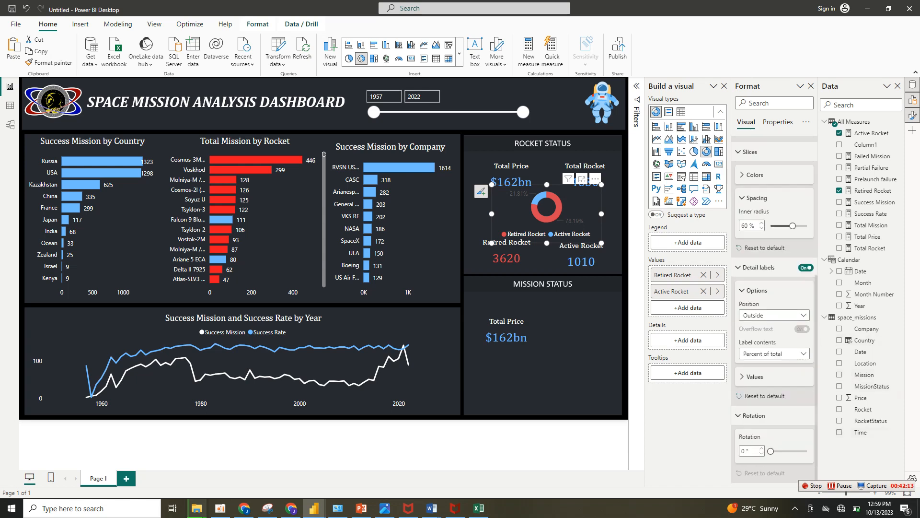
double_click(744, 451)
click(745, 451)
key(BackSpace)
text(50)
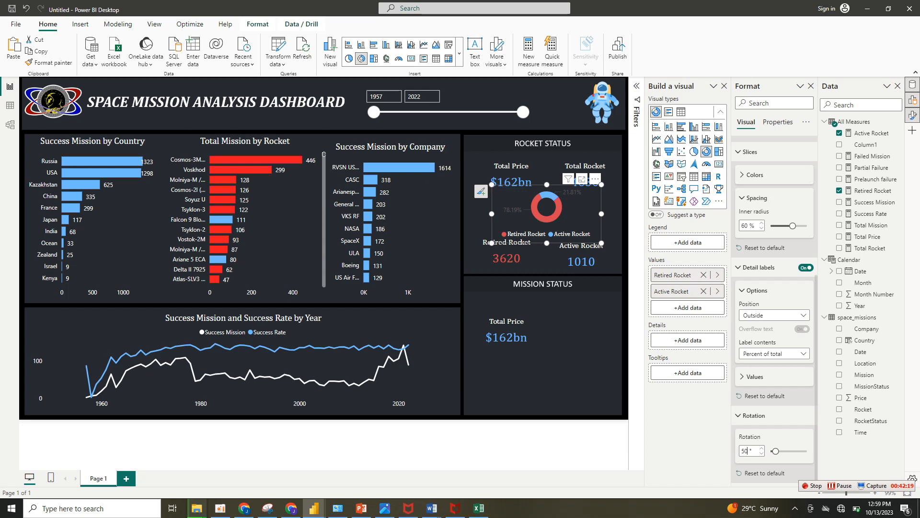
drag(776, 451, 782, 451)
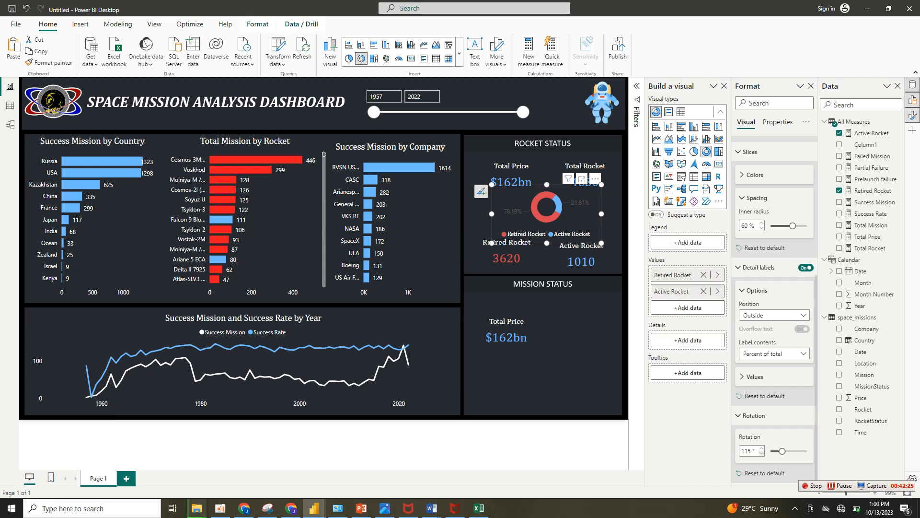
click(762, 449)
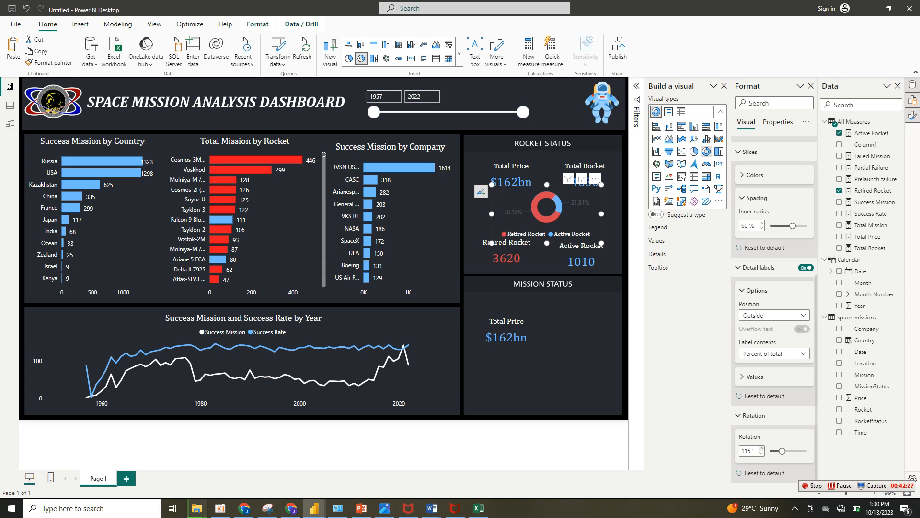
click(761, 449)
click(762, 448)
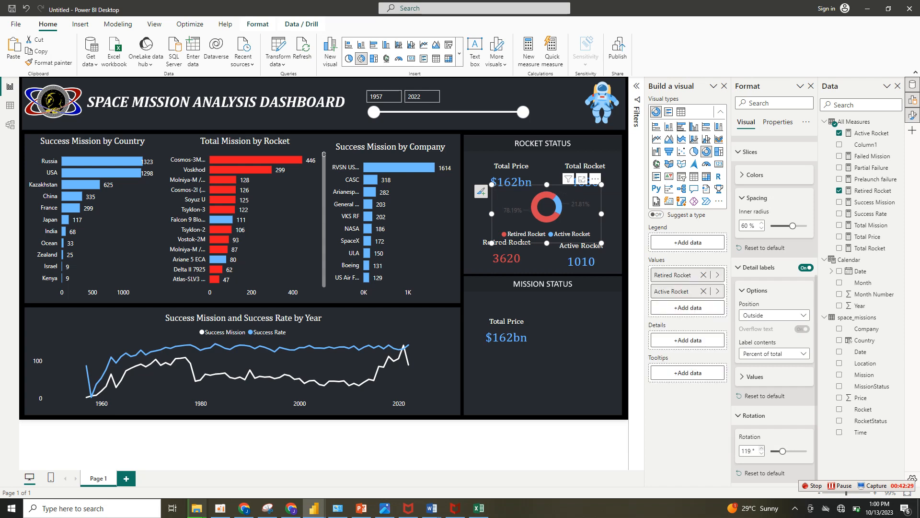
click(762, 449)
click(762, 449)
click(762, 448)
click(762, 449)
click(762, 449)
click(762, 449)
click(762, 448)
click(762, 449)
click(761, 449)
click(762, 449)
Widen the donut chart on both sides to span nearly the full width of the Rocket Status panel.
drag(602, 243, 613, 243)
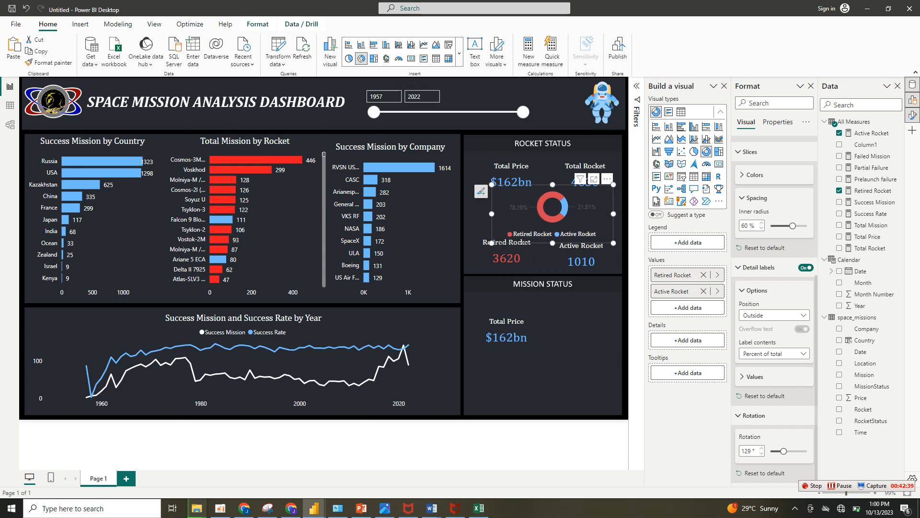
drag(492, 214, 463, 214)
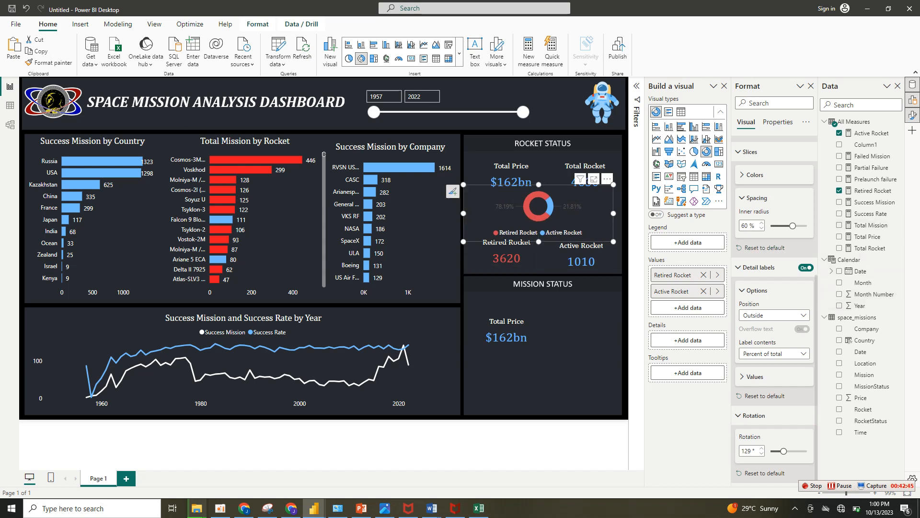
Turn off the legend of the Rocket Status donut chart.
scroll(775, 306, up, 5)
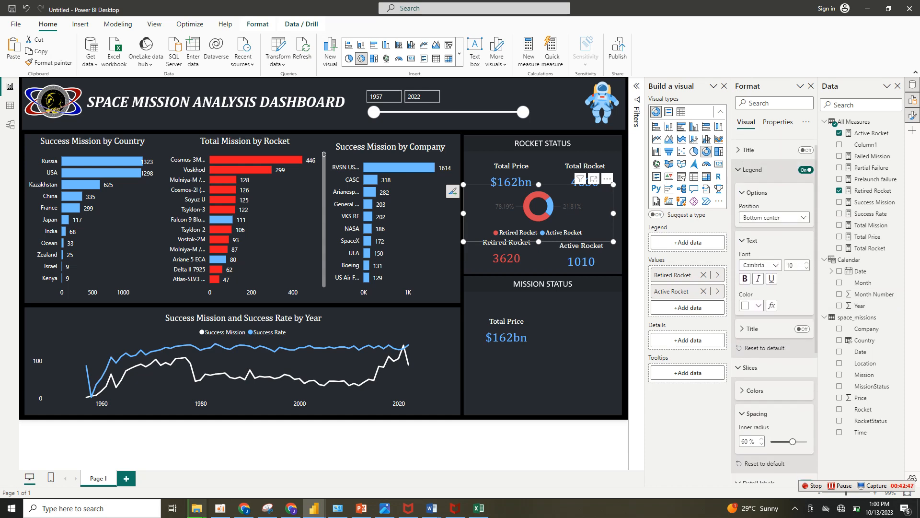
click(806, 170)
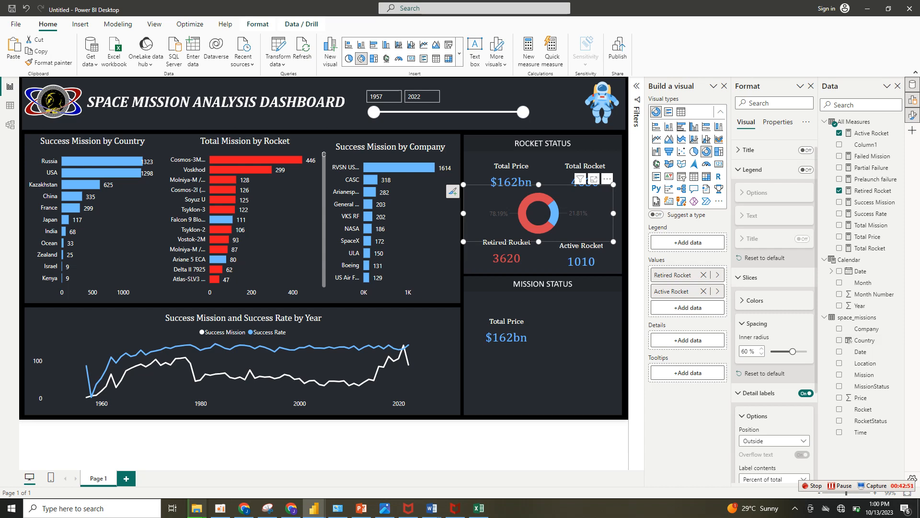
Color the donut chart's detail label values white and set the labels' position to Inside.
scroll(774, 287, down, 3)
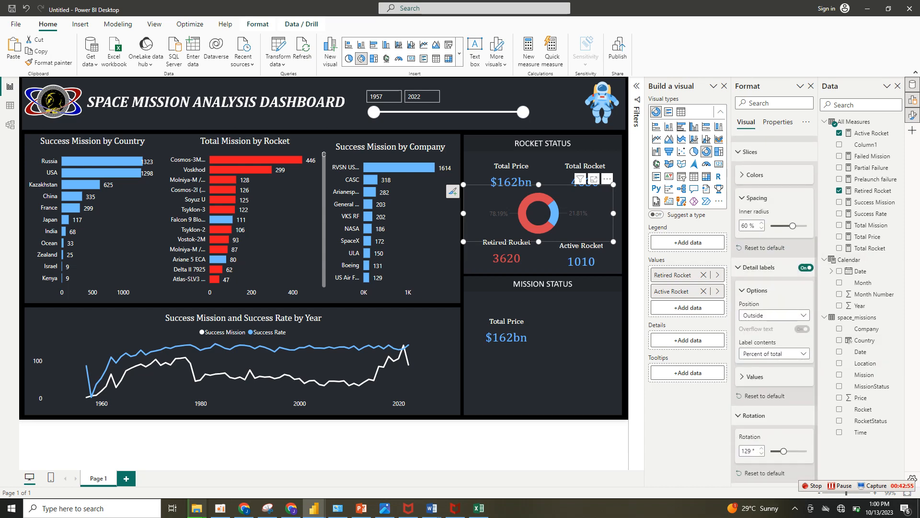
click(756, 377)
click(752, 442)
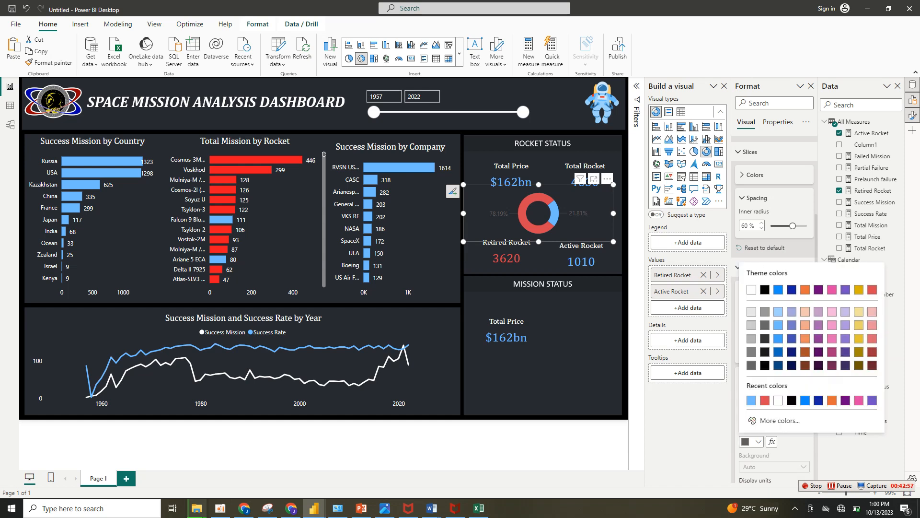
click(751, 289)
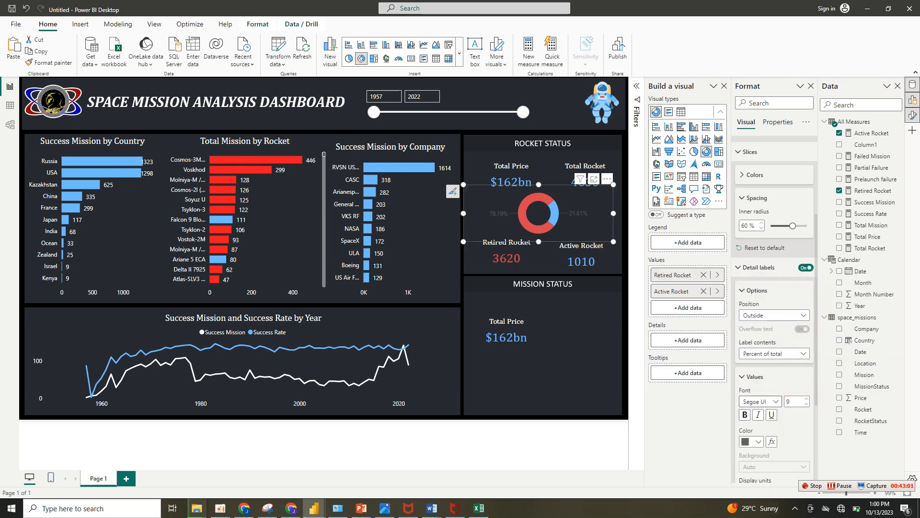
click(774, 315)
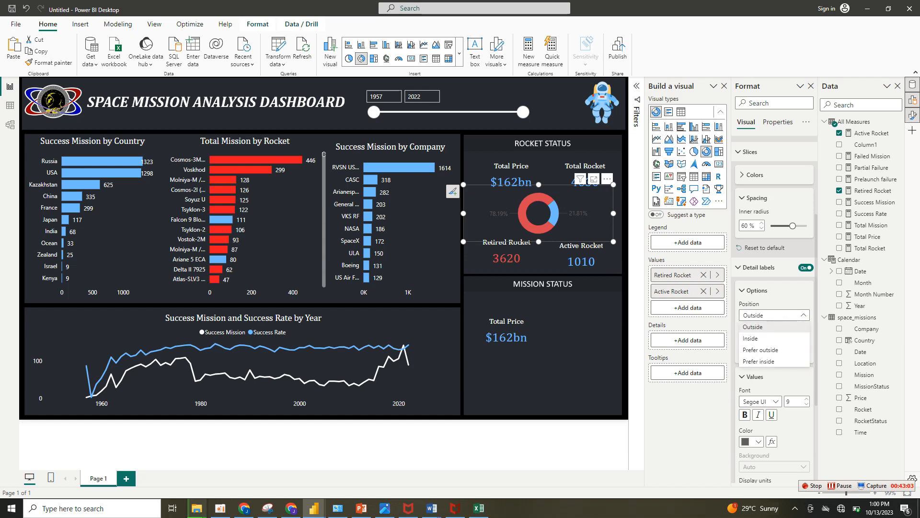
click(767, 339)
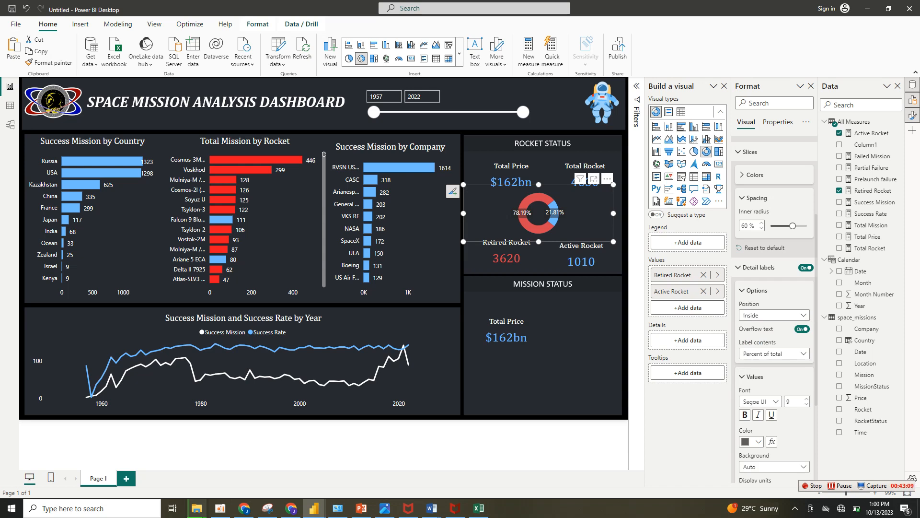
Move the Retired Rocket and Active Rocket cards lower and farther apart, and extend the donut chart downward into the freed space.
click(547, 145)
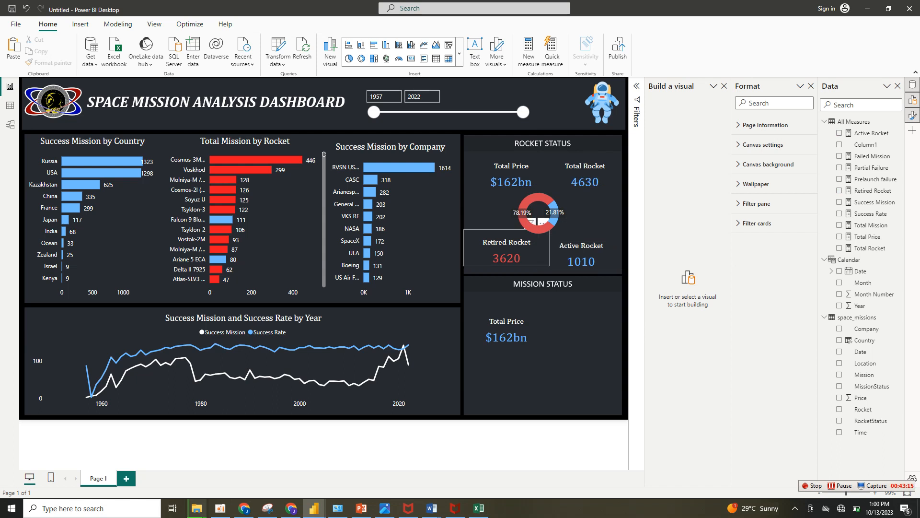
drag(506, 250, 495, 257)
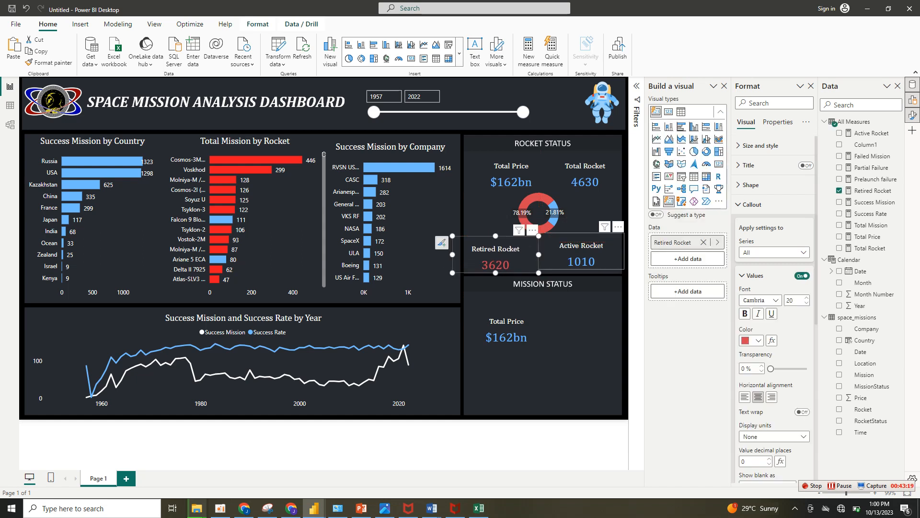
drag(582, 252, 538, 254)
click(502, 226)
click(542, 374)
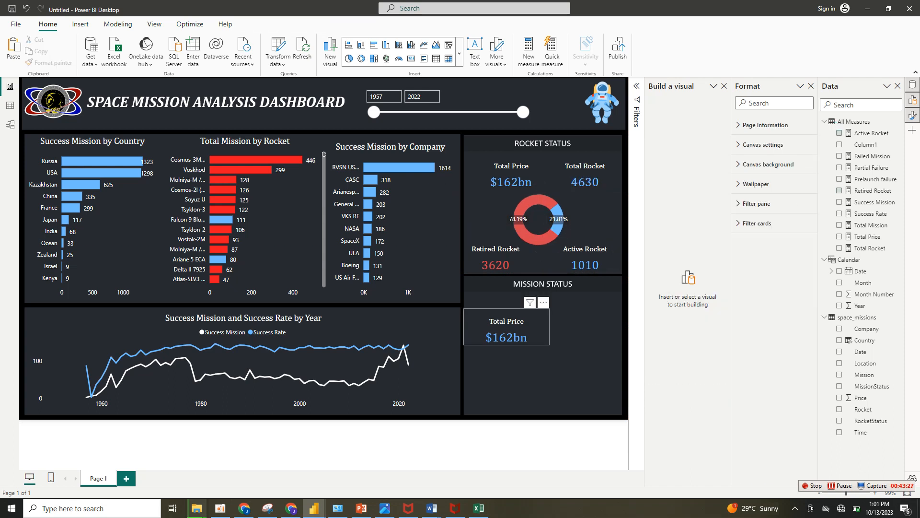
Copy the Retired Rocket card and paste three duplicates for the Mission Status panel.
click(495, 259)
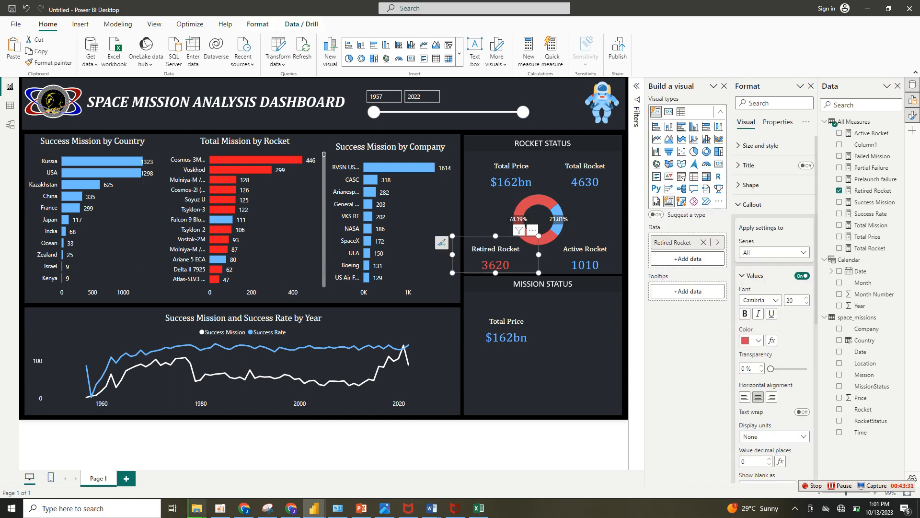
key(ctrl+v)
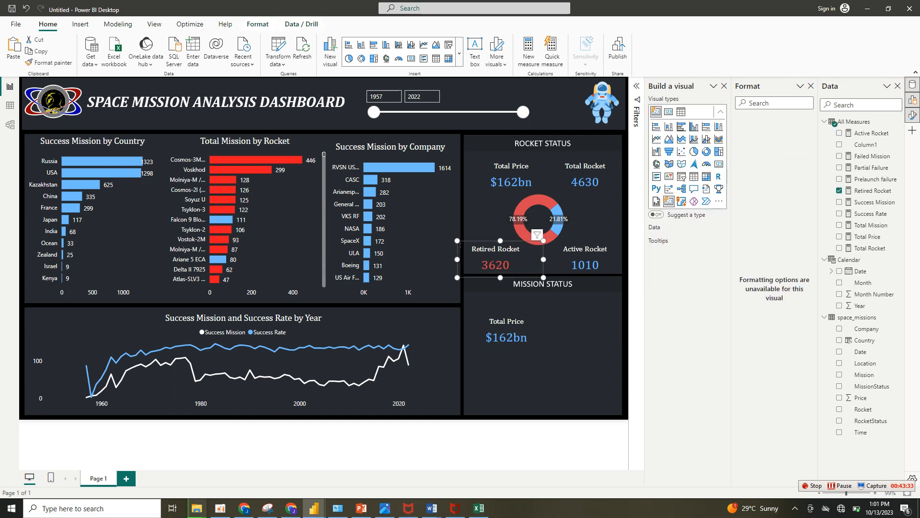
drag(499, 263, 582, 372)
key(ctrl+v)
key(ctrl+v)
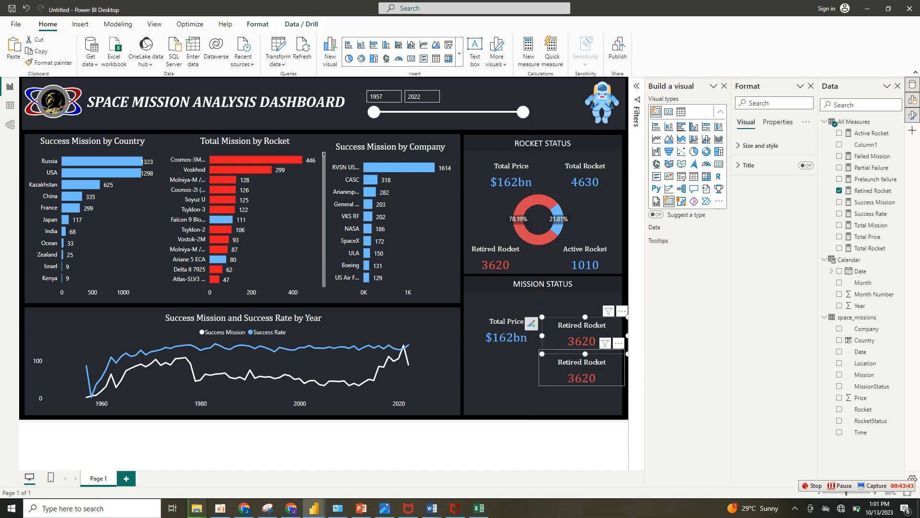
Stack the three copied Retired Rocket cards in a column beside the Total Price card in the Mission Status panel.
drag(585, 335, 582, 395)
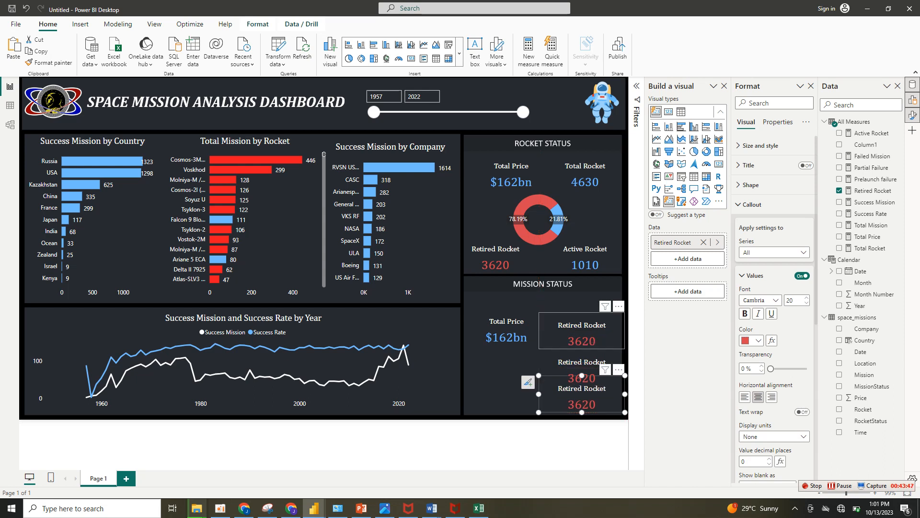
mouse_move(582, 332)
mouse_down()
mouse_move(582, 319)
mouse_move(582, 328)
mouse_up()
drag(582, 370, 582, 365)
Replace Total Price with Success Mission in the Mission Status panel's blue card and set its display units to None.
click(507, 331)
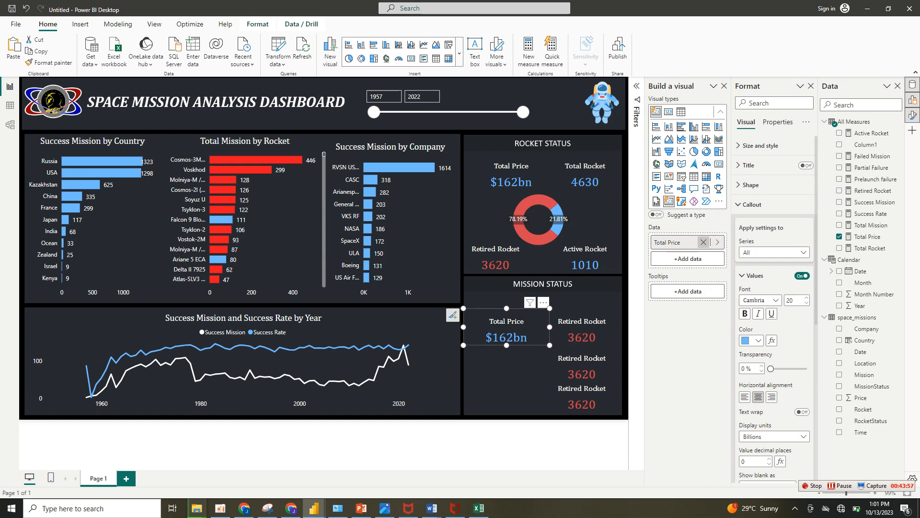
click(703, 242)
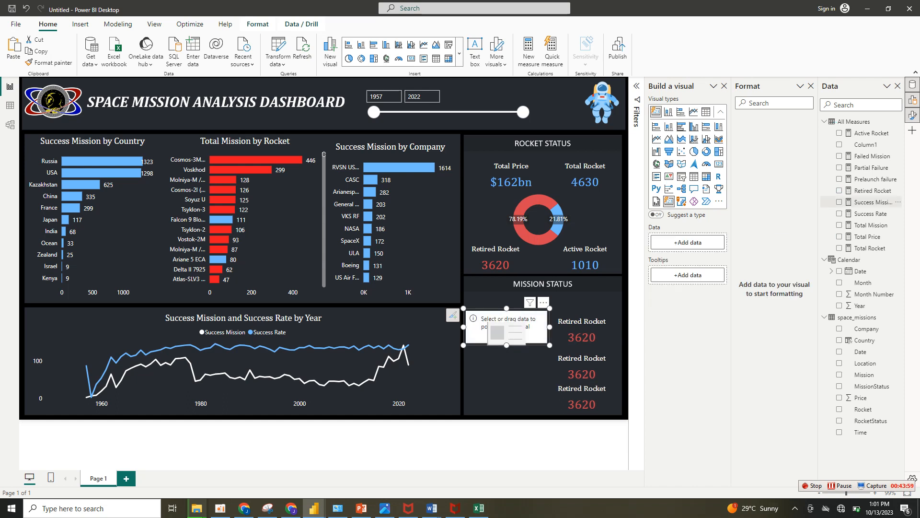
click(871, 202)
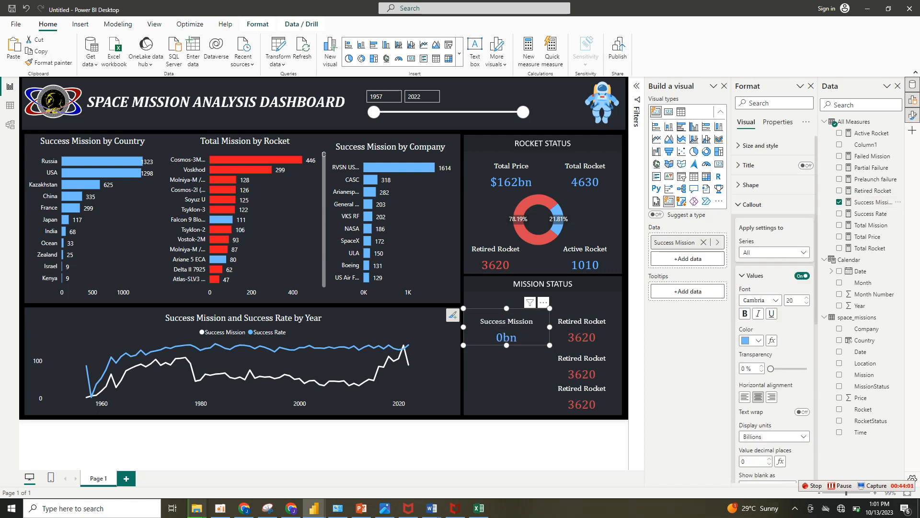
click(775, 436)
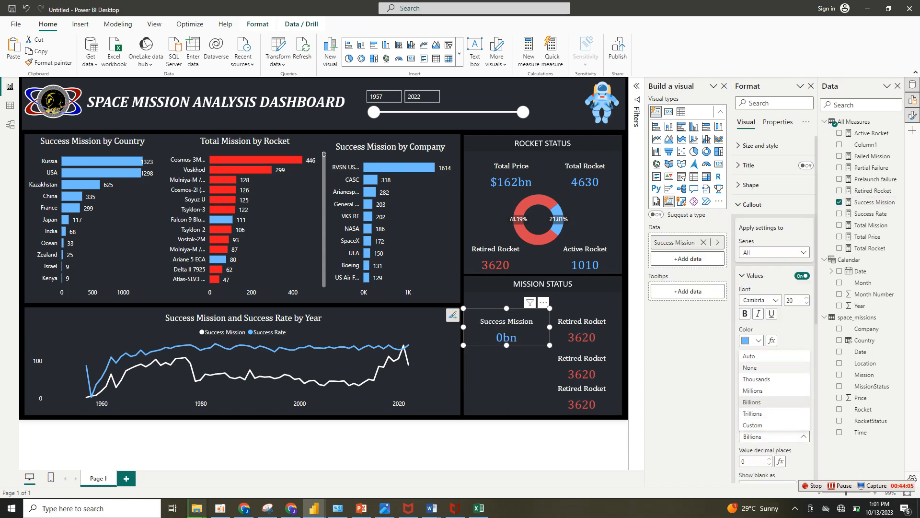
click(759, 368)
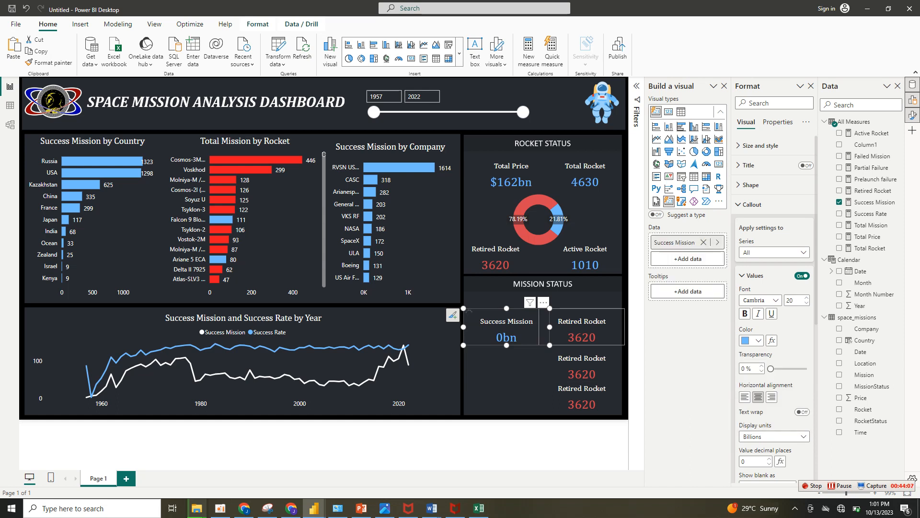
Replace Retired Rocket with Prelaunch failure in the top copied card and with Partial Failure in the middle one.
click(582, 331)
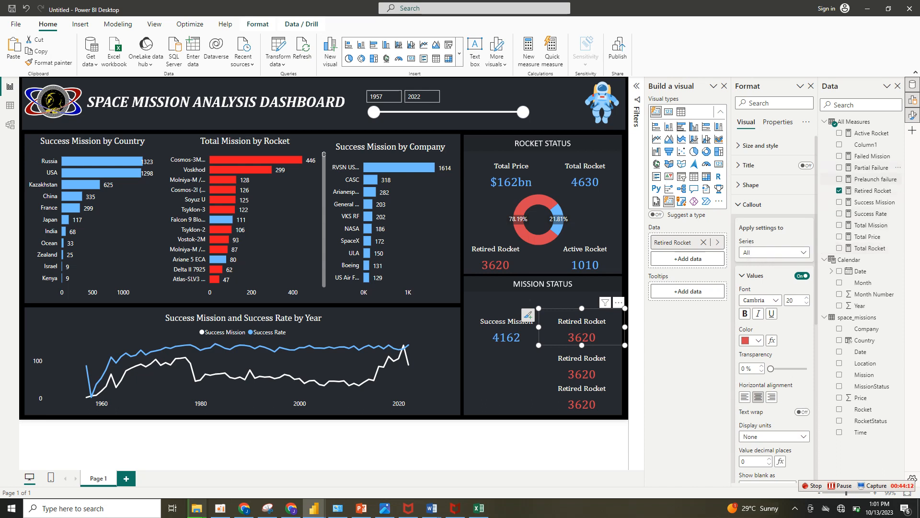
click(840, 191)
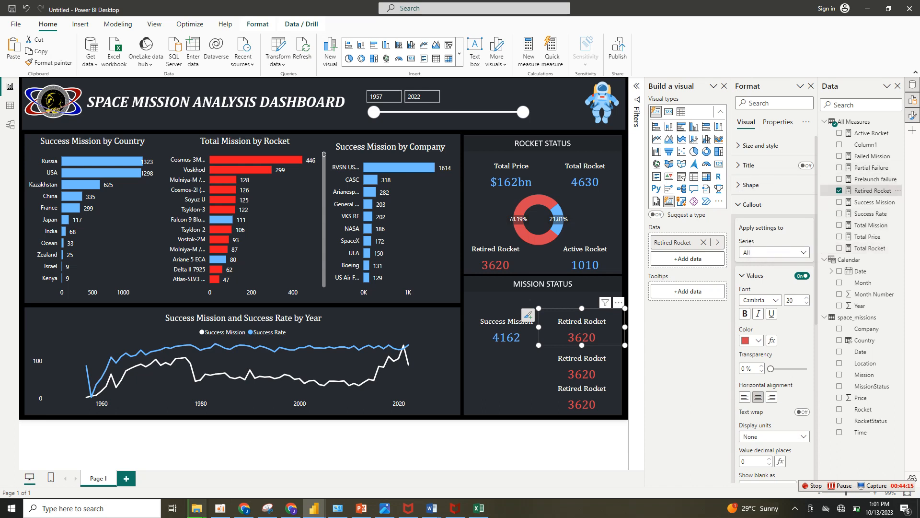
click(839, 178)
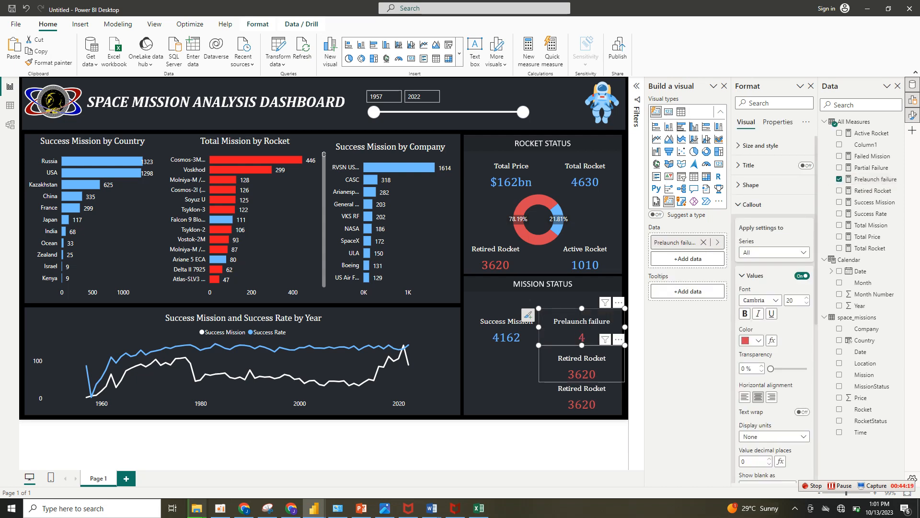
click(582, 365)
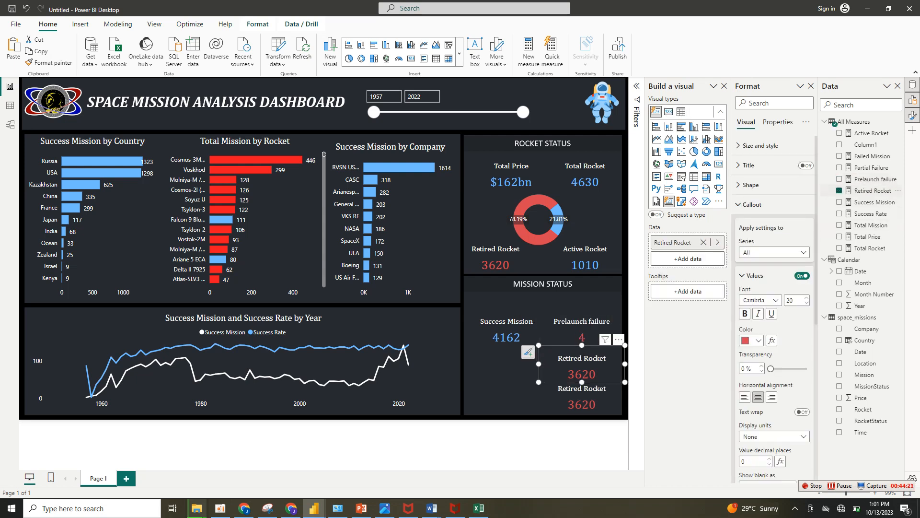
click(839, 191)
click(840, 168)
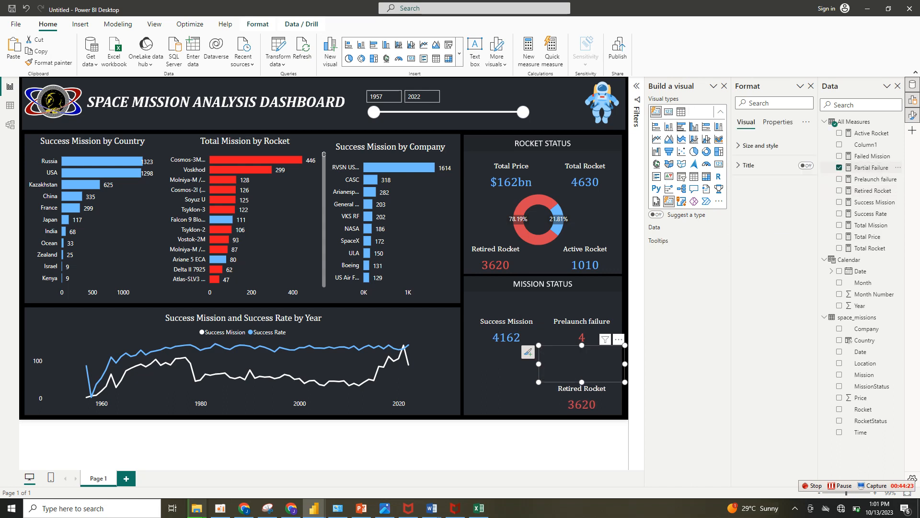
Replace Retired Rocket with Failed Mission in the lowest copied card of the Mission Status panel.
click(582, 398)
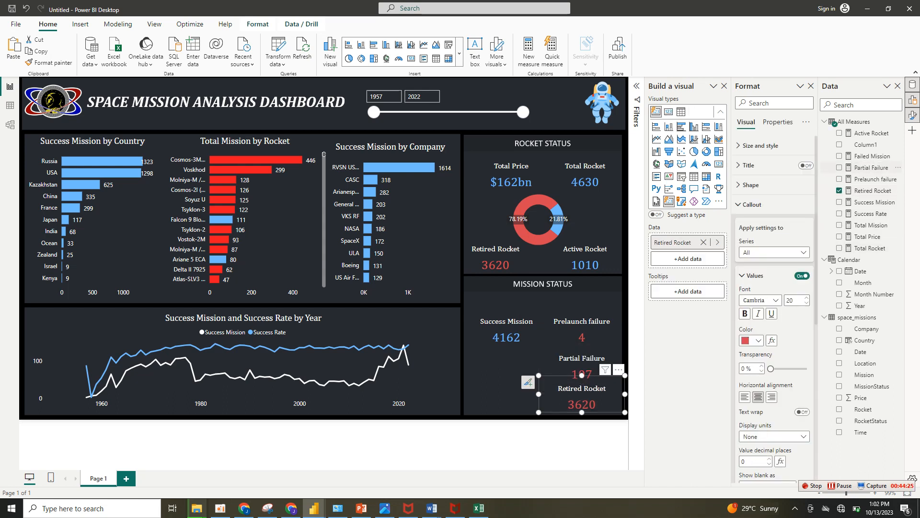
click(839, 191)
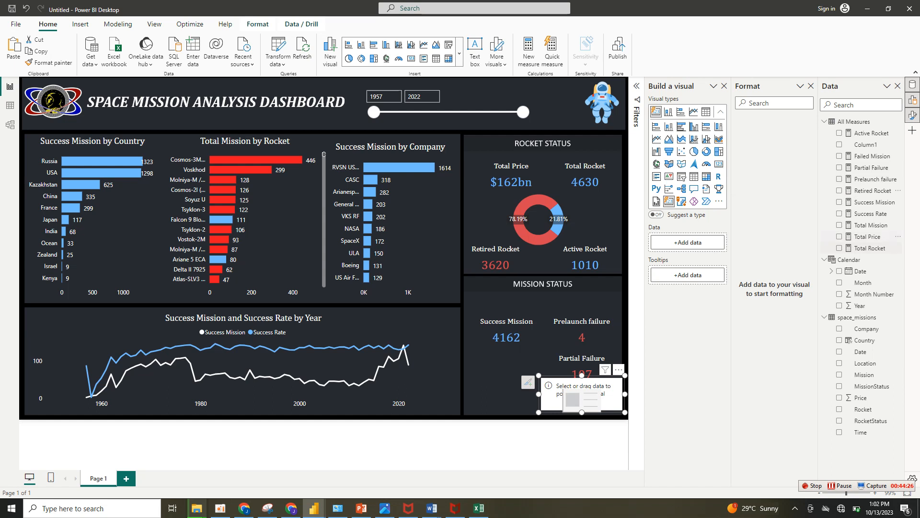
click(840, 156)
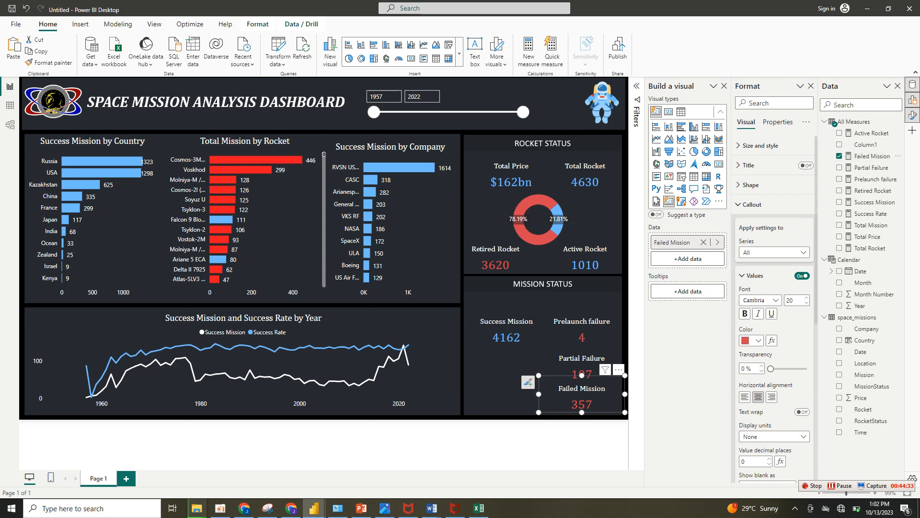
Insert a gauge below the Success Mission card, widen it to match that card, and use Success Rate as its value.
click(543, 444)
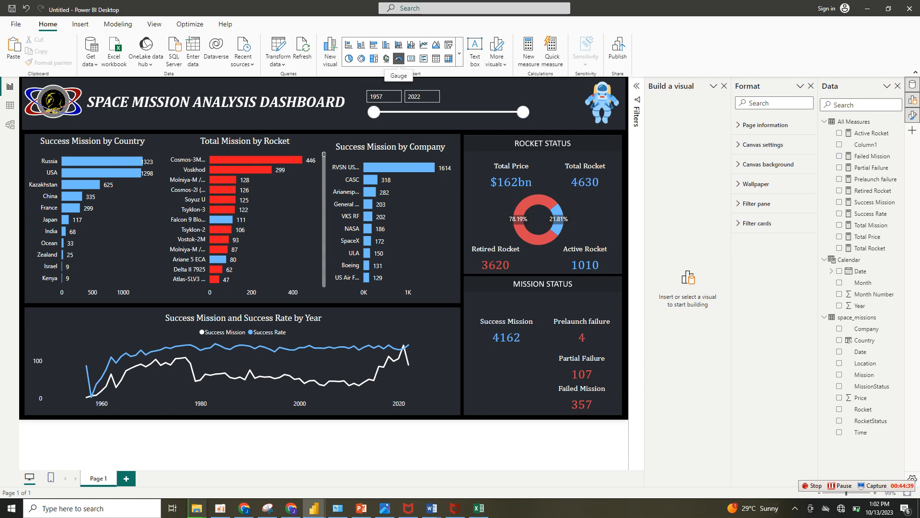
click(399, 58)
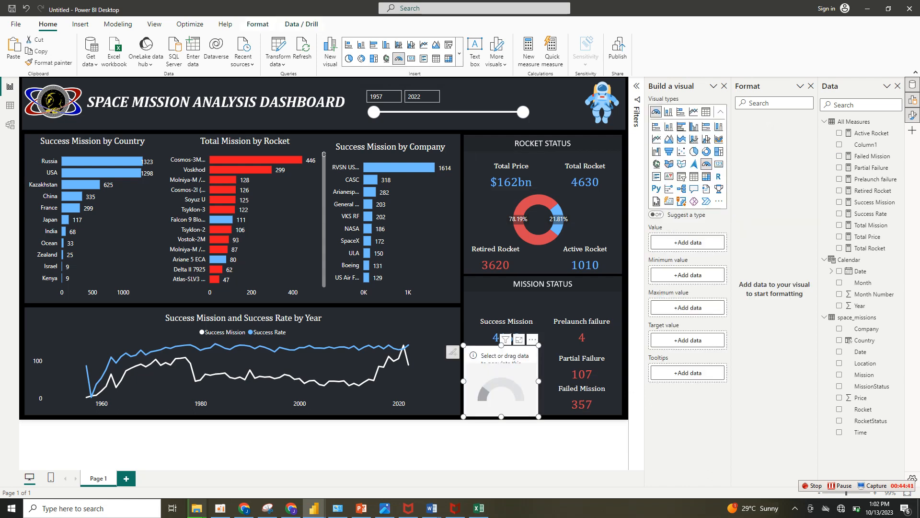
drag(539, 381, 550, 382)
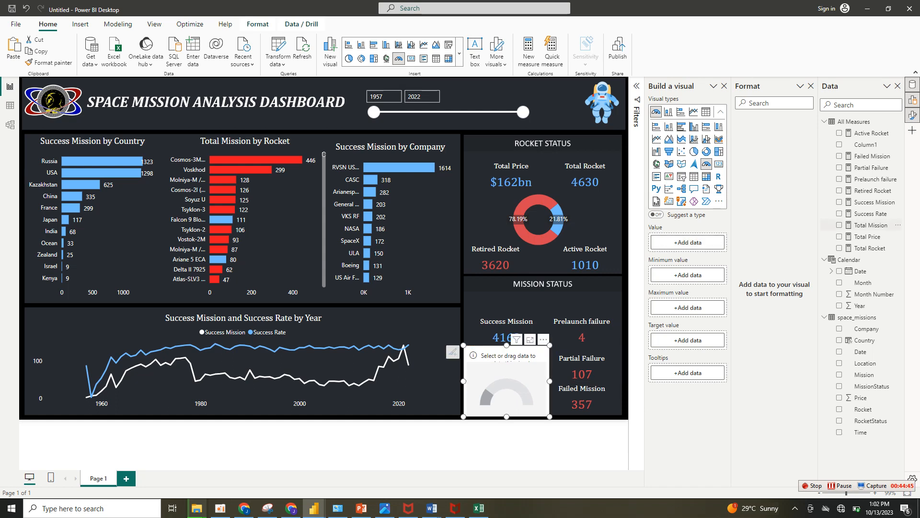
click(840, 213)
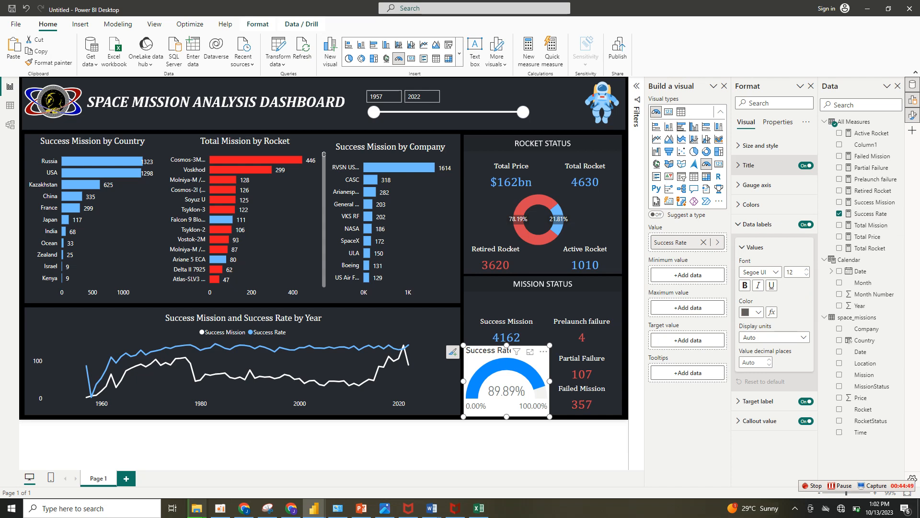
Format the Success Rate gauge's title in white Cambria at size 12.
click(749, 165)
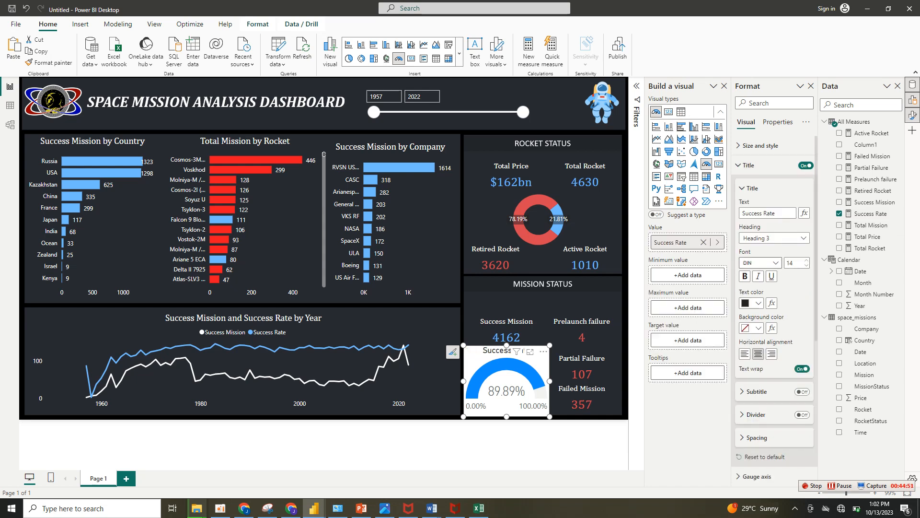
click(762, 263)
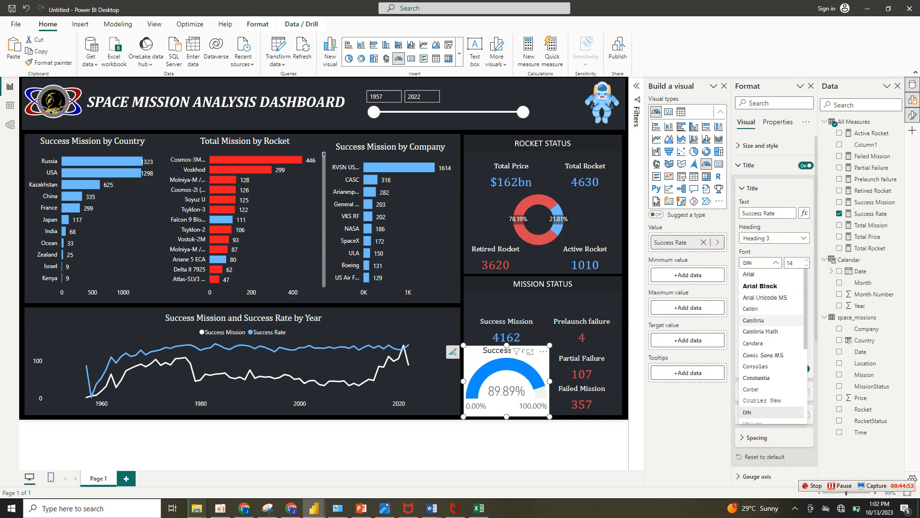
click(754, 319)
click(807, 265)
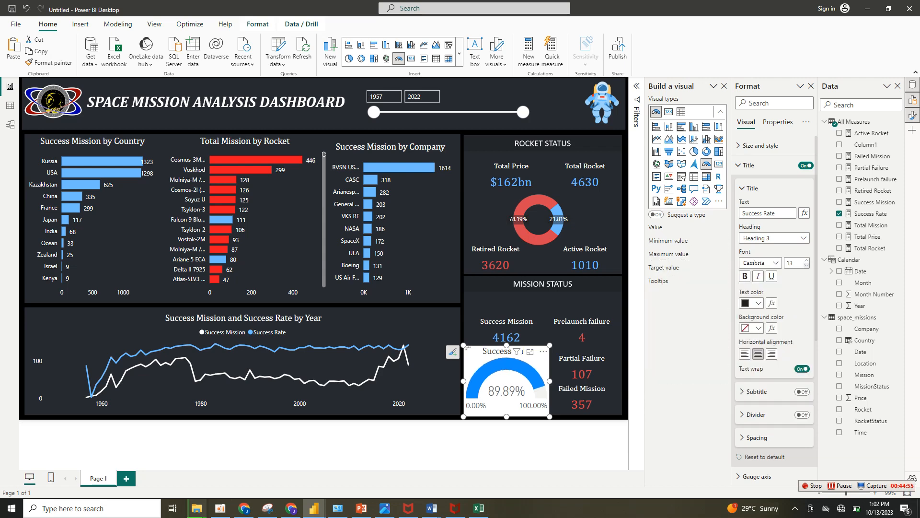
click(807, 265)
click(758, 303)
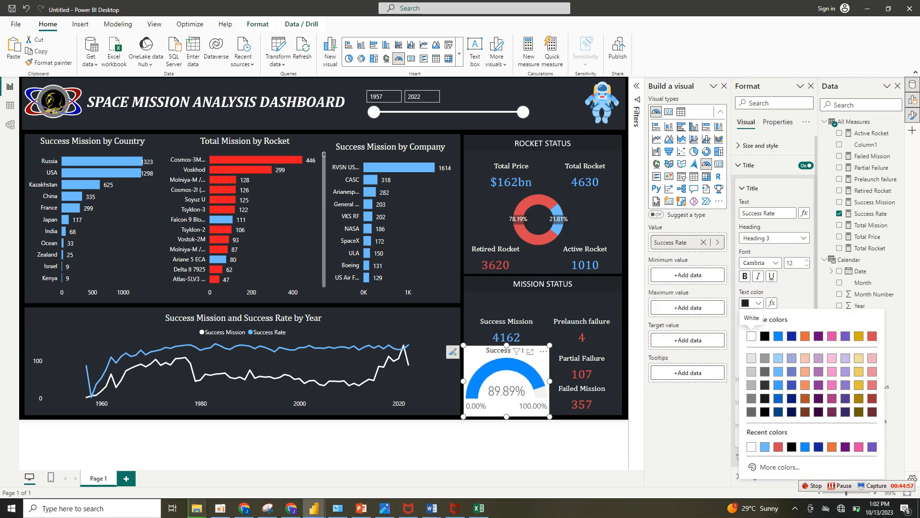
click(752, 336)
Turn off the Success Rate gauge's background.
click(761, 145)
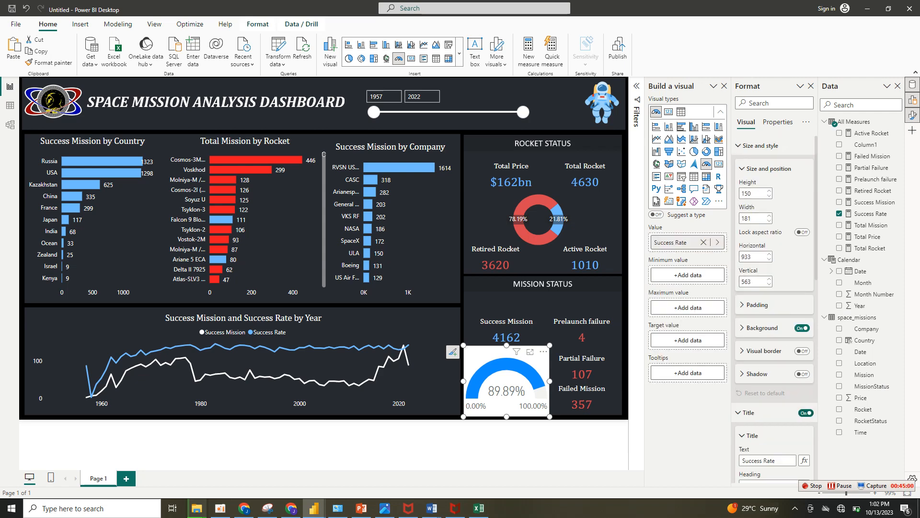
click(761, 145)
click(761, 145)
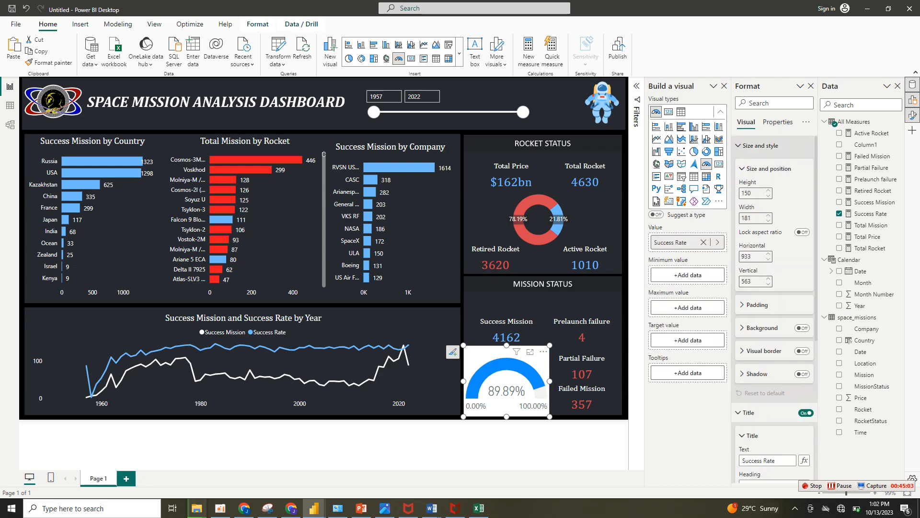
click(761, 328)
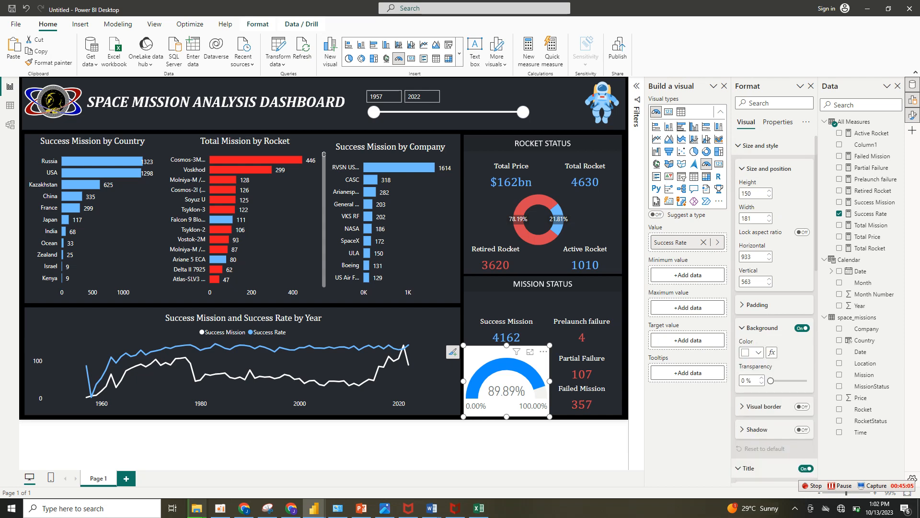
click(803, 328)
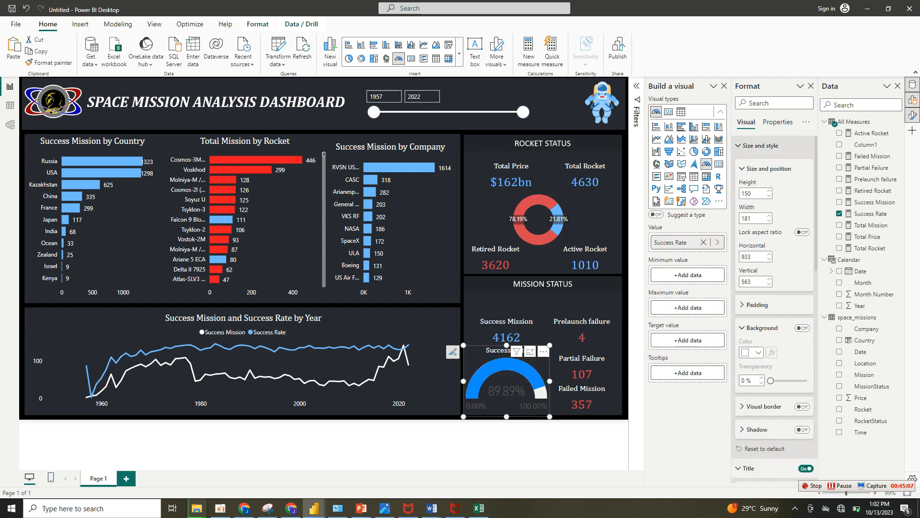
click(761, 145)
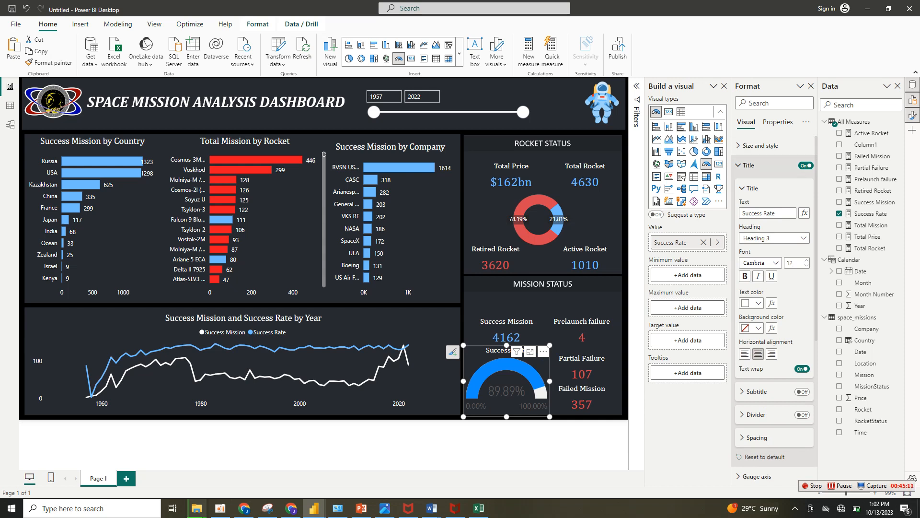
Color the gauge's data labels white, but turn them off along with the target label.
click(761, 165)
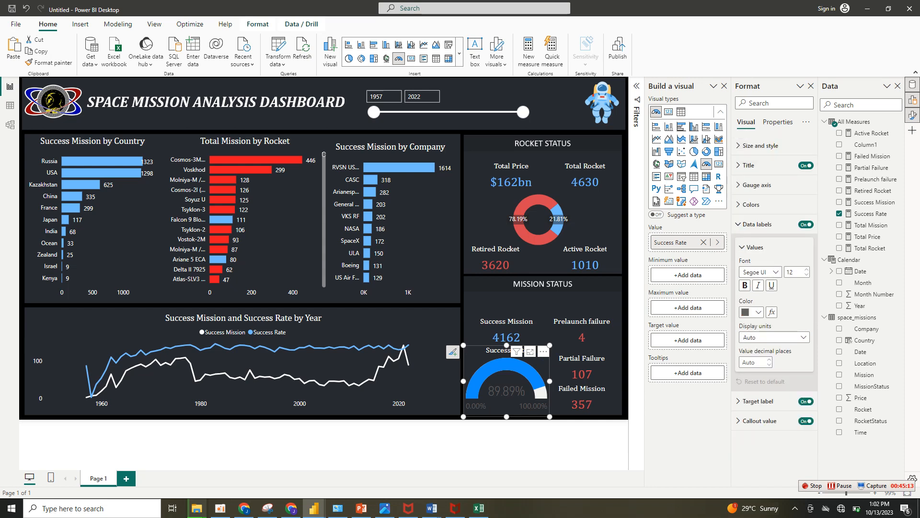
click(752, 312)
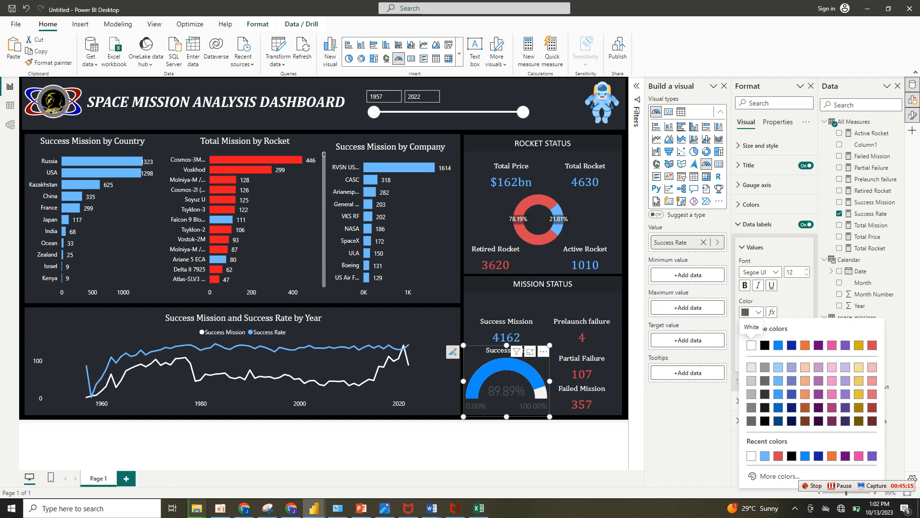
click(751, 345)
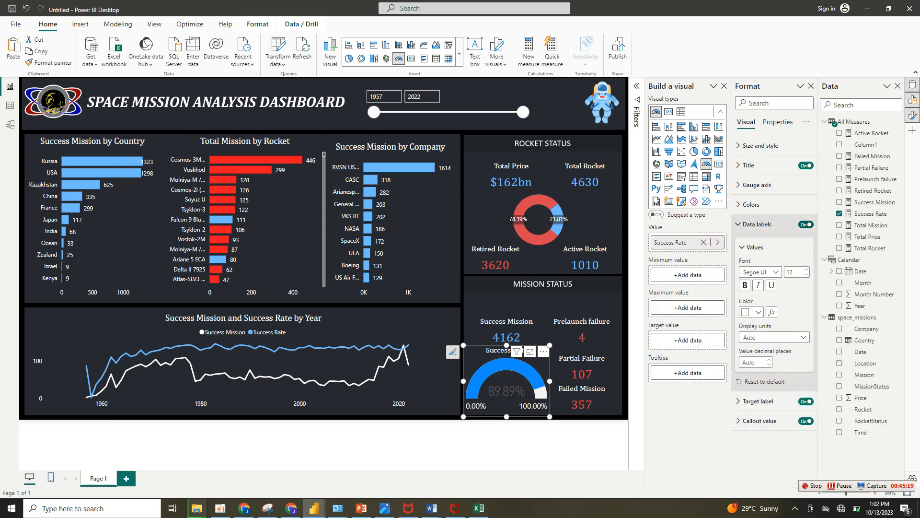
click(806, 224)
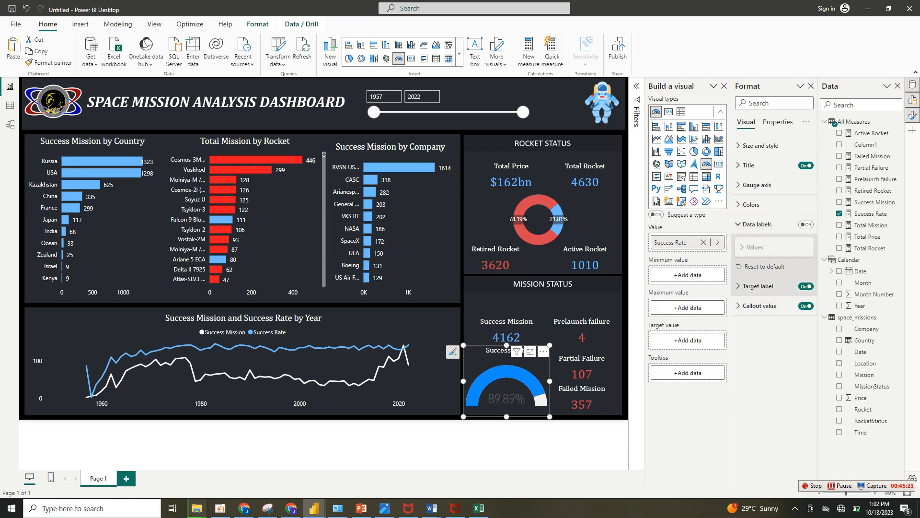
click(806, 287)
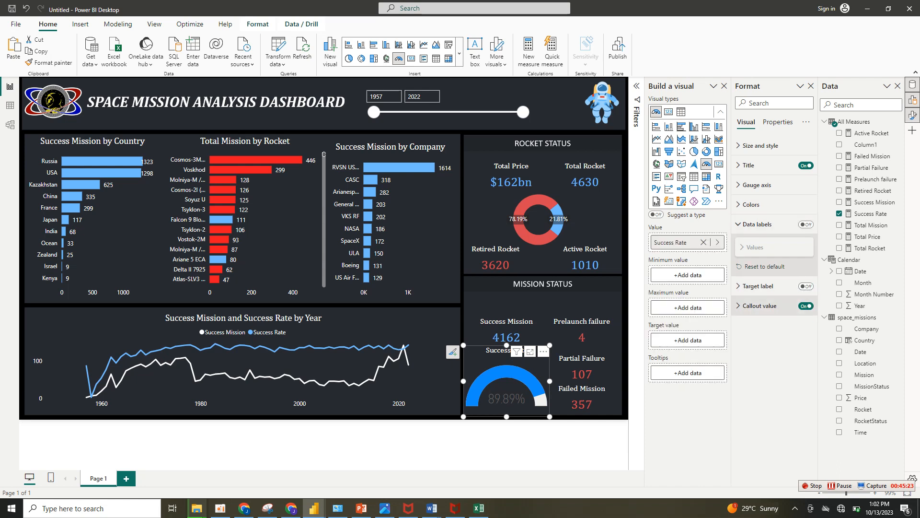
Format the gauge's callout value in white with the Cambria font.
click(762, 306)
click(750, 394)
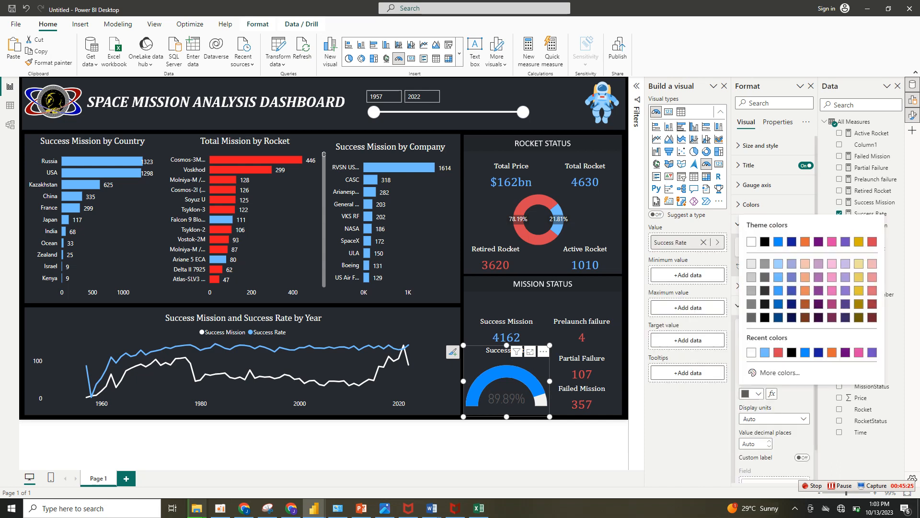
click(751, 241)
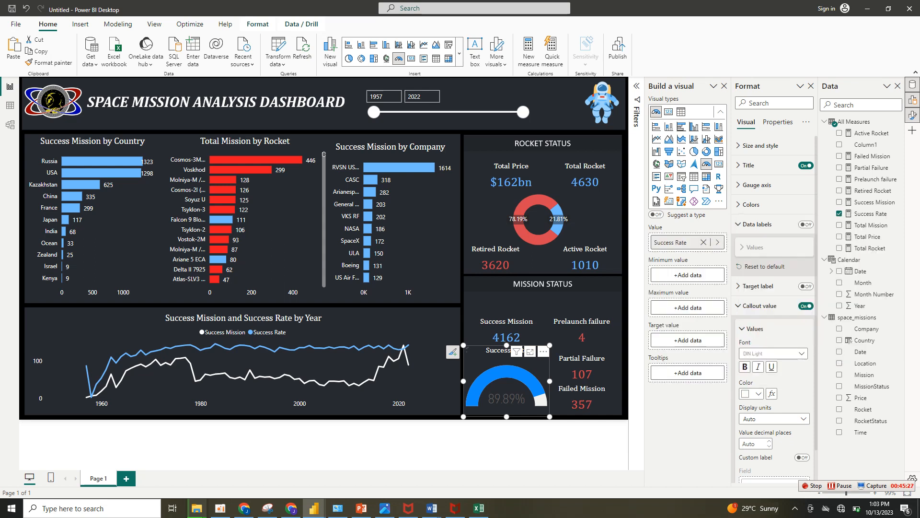
click(773, 353)
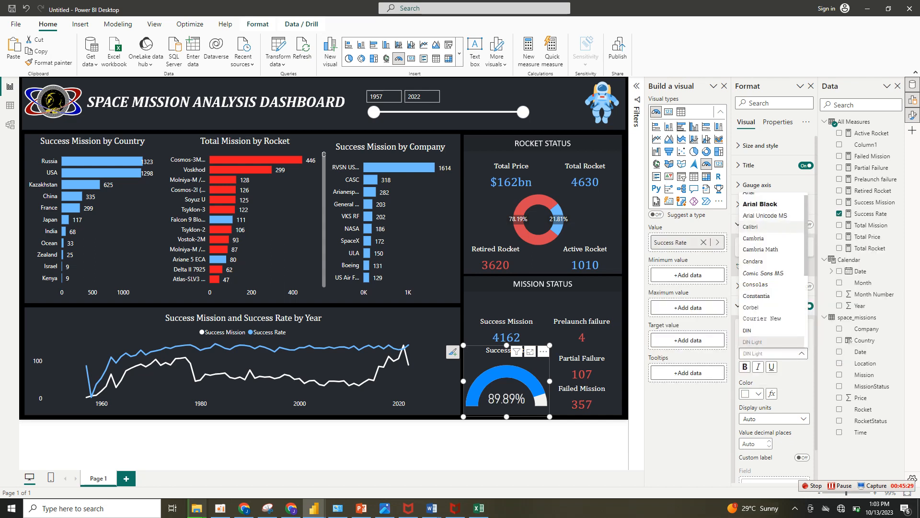
click(755, 239)
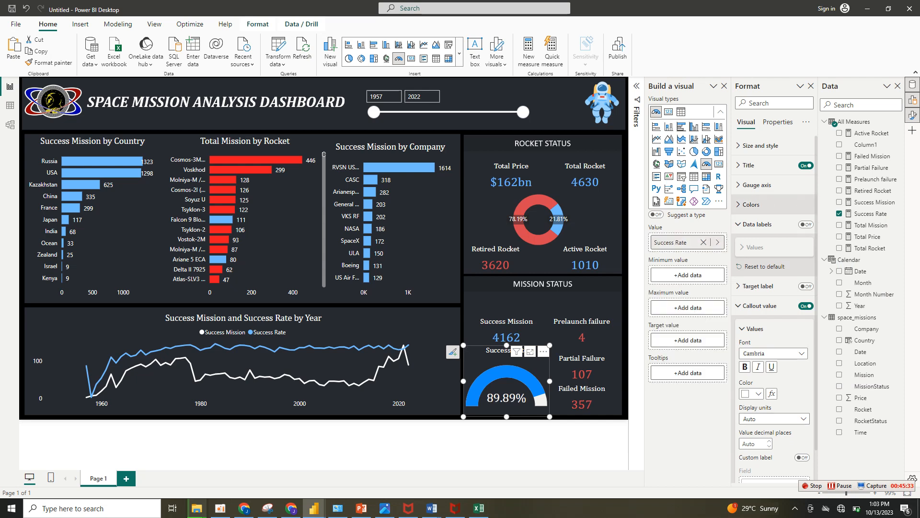
Set the gauge's fill color to the recently used light blue, and hide the Build a visual pane with nothing selected.
click(751, 204)
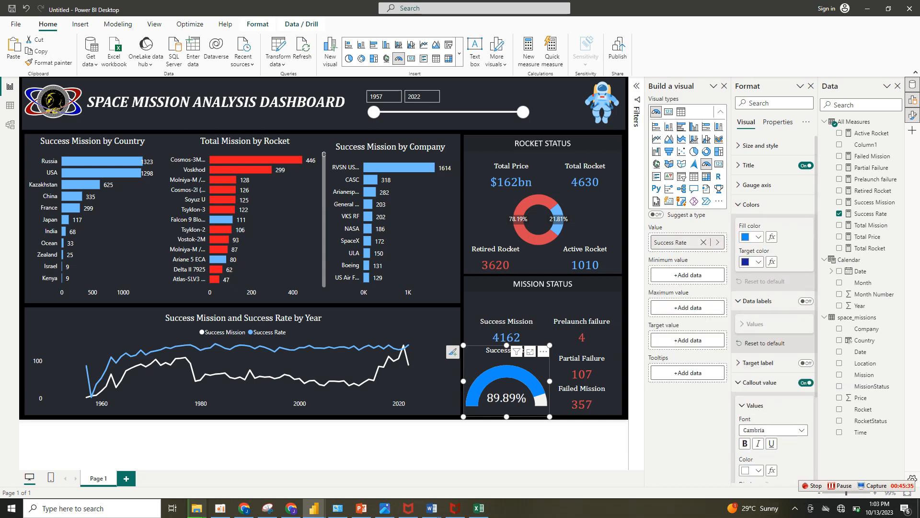
click(759, 237)
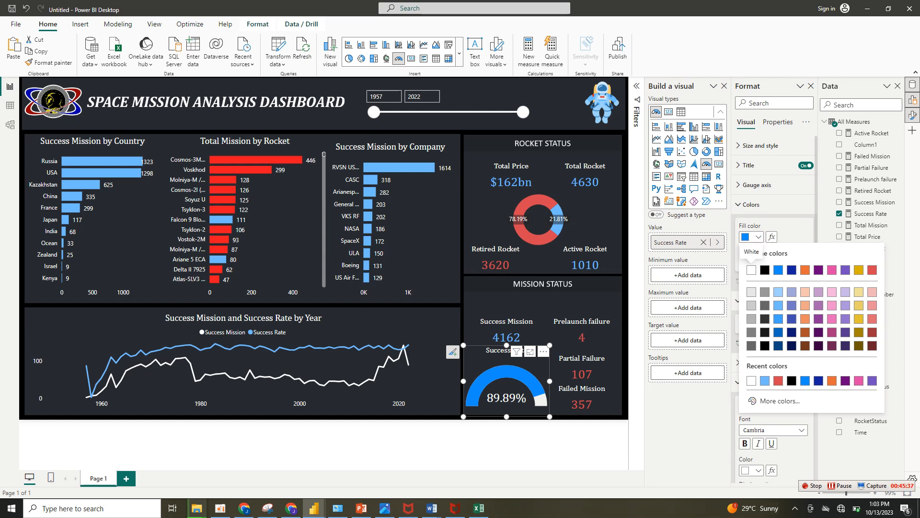
click(765, 381)
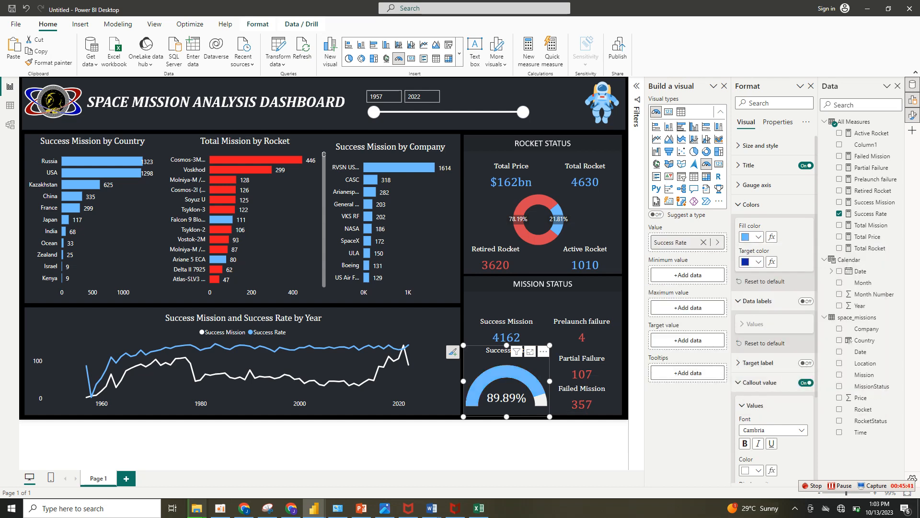
click(484, 445)
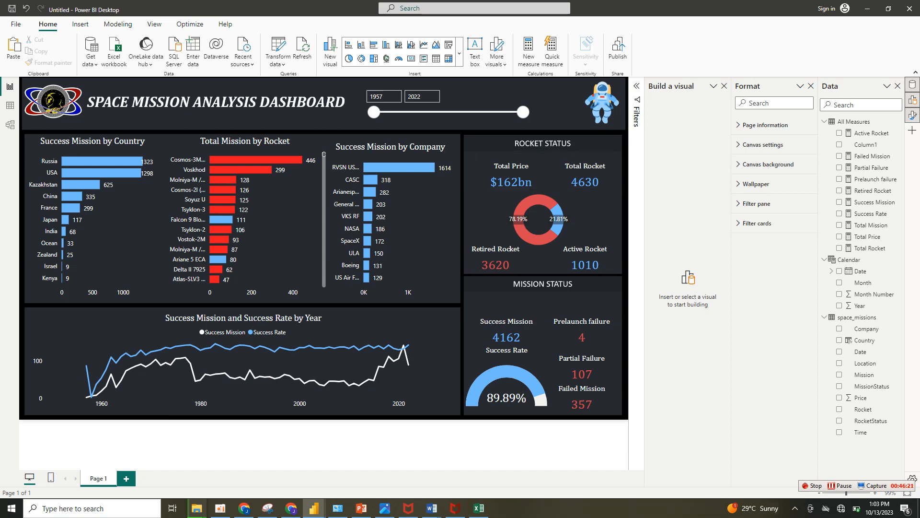
click(725, 86)
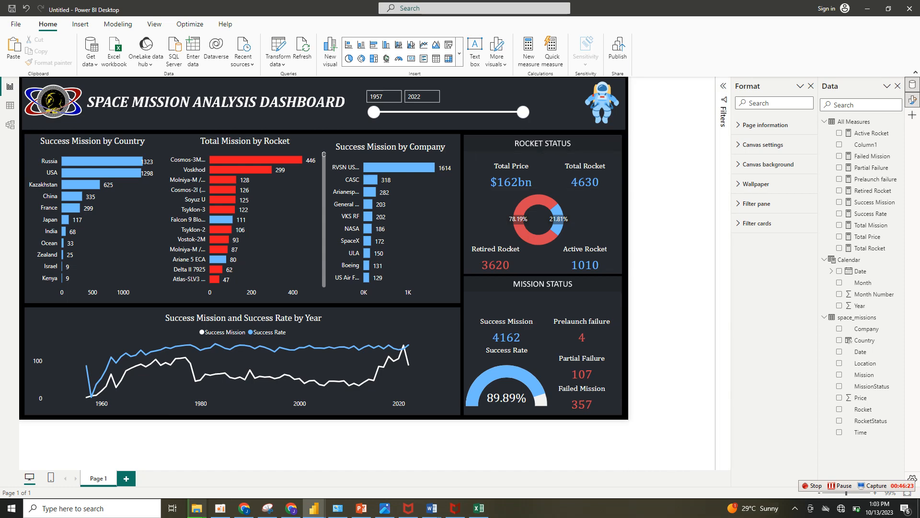